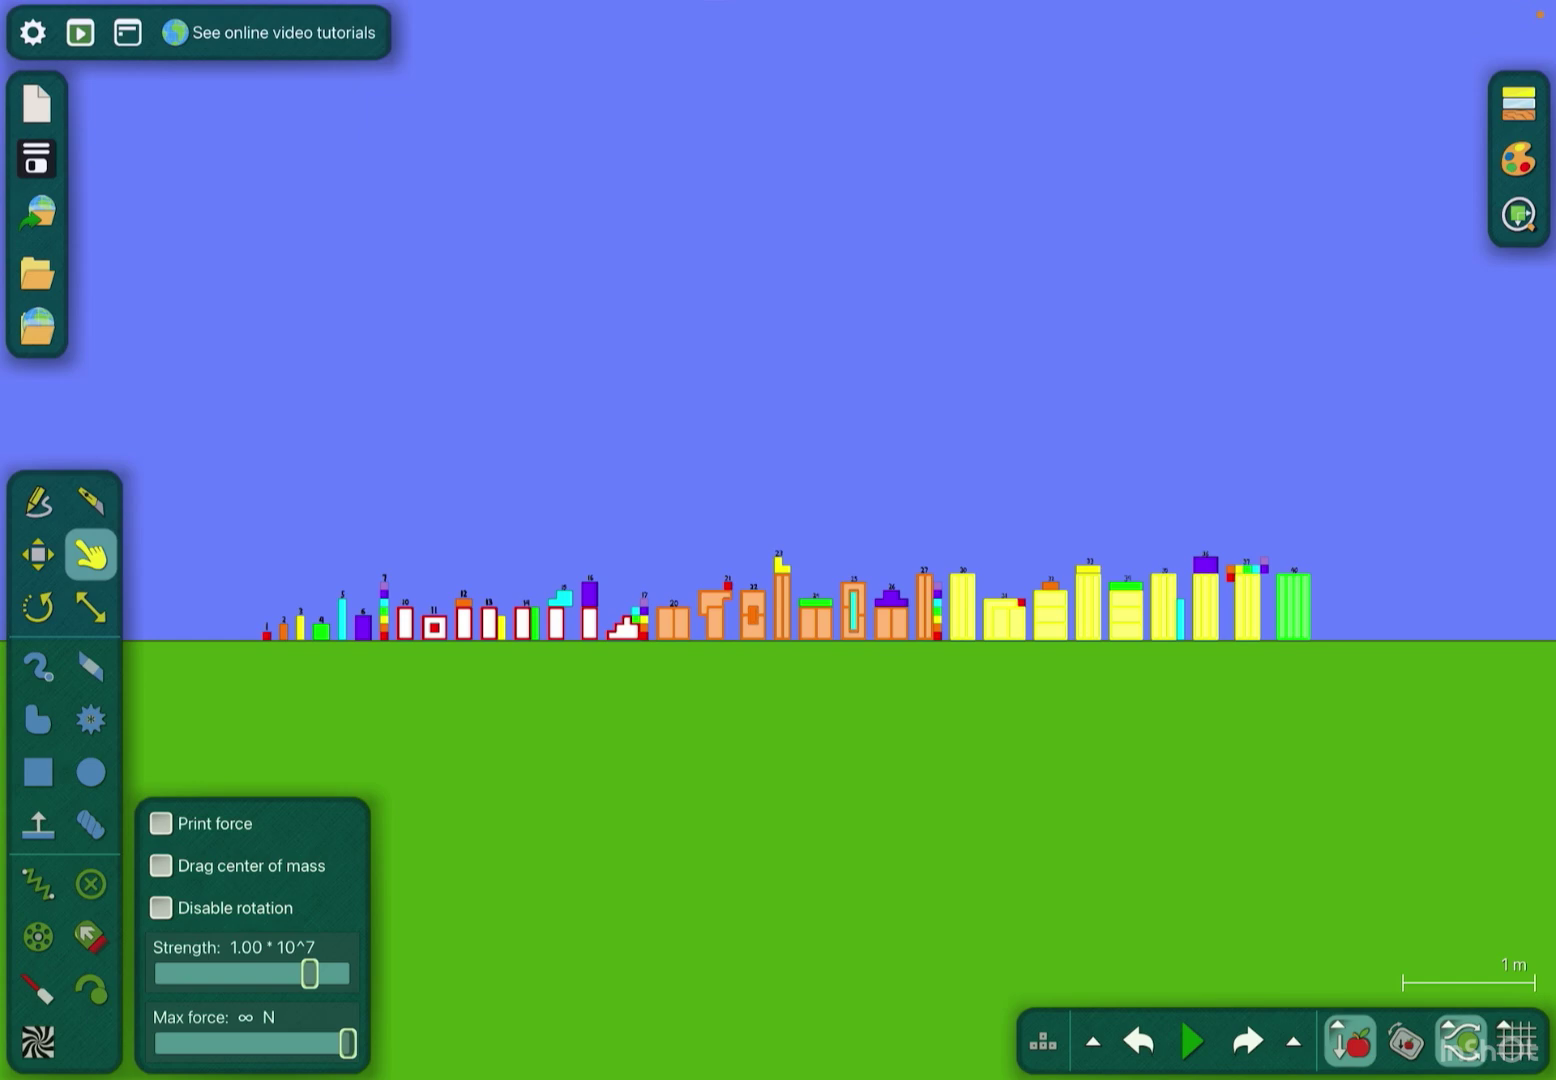
Select the Scale tool and start the simulation of the numbered block row.
click(90, 607)
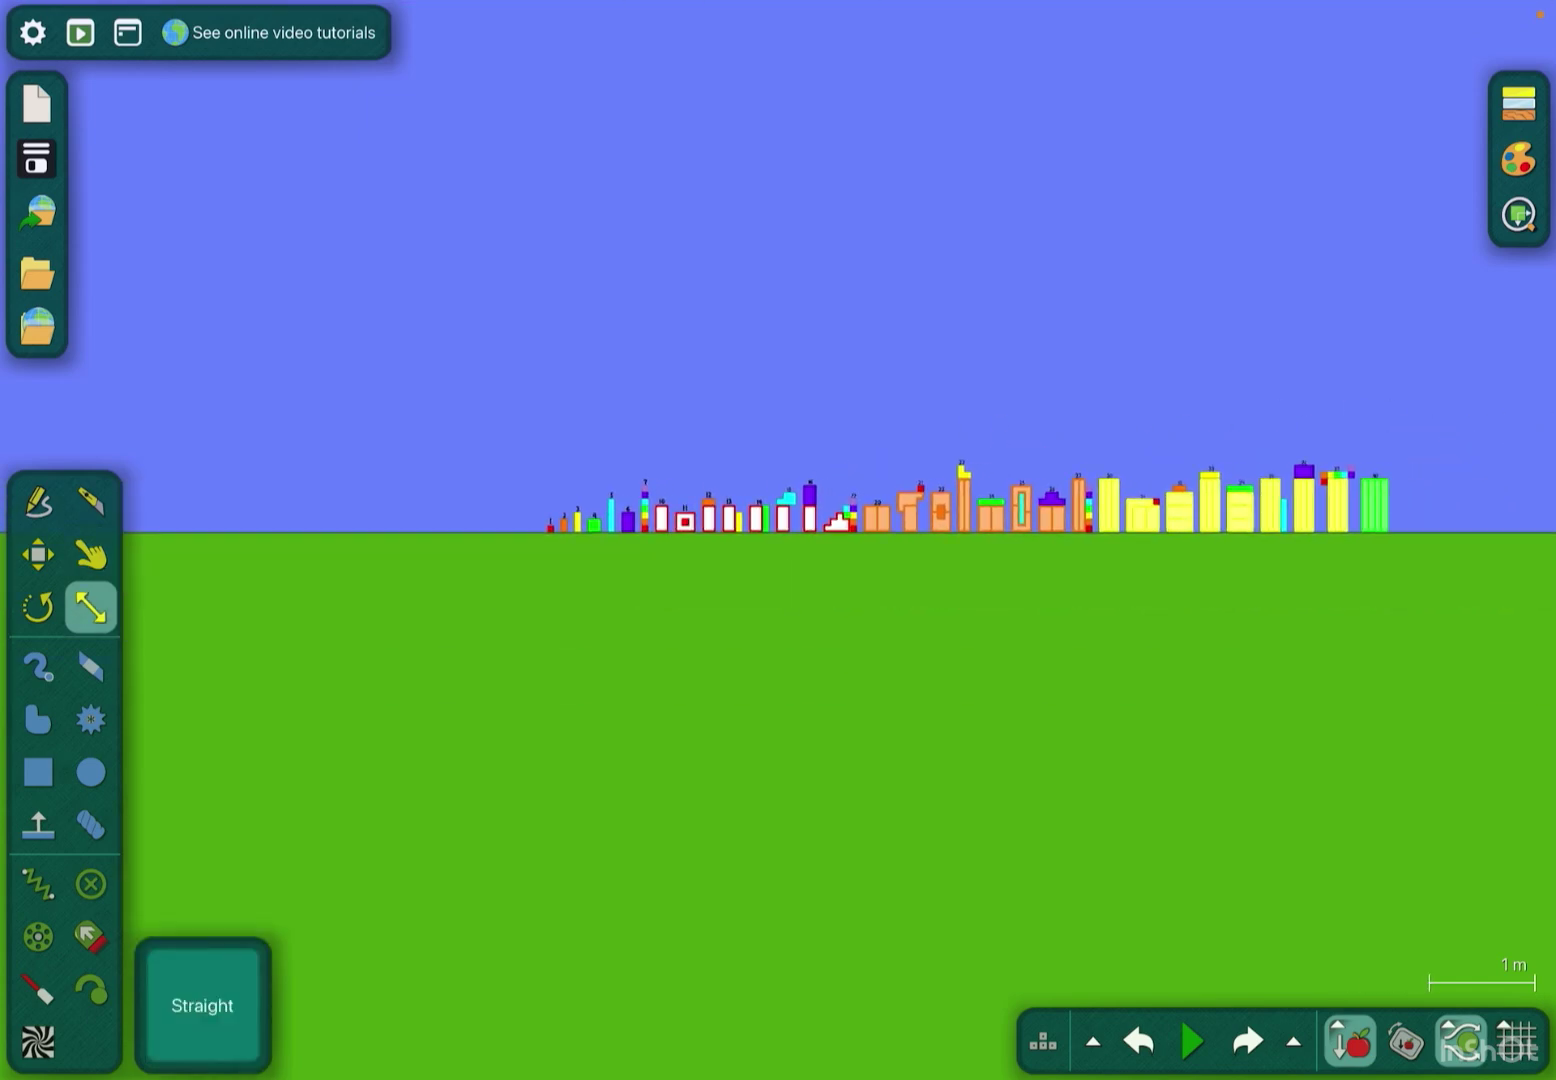
scroll(778, 584, up, 5)
scroll(778, 584, up, 3)
scroll(778, 584, down, 5)
scroll(778, 584, down, 3)
scroll(778, 584, down, 2)
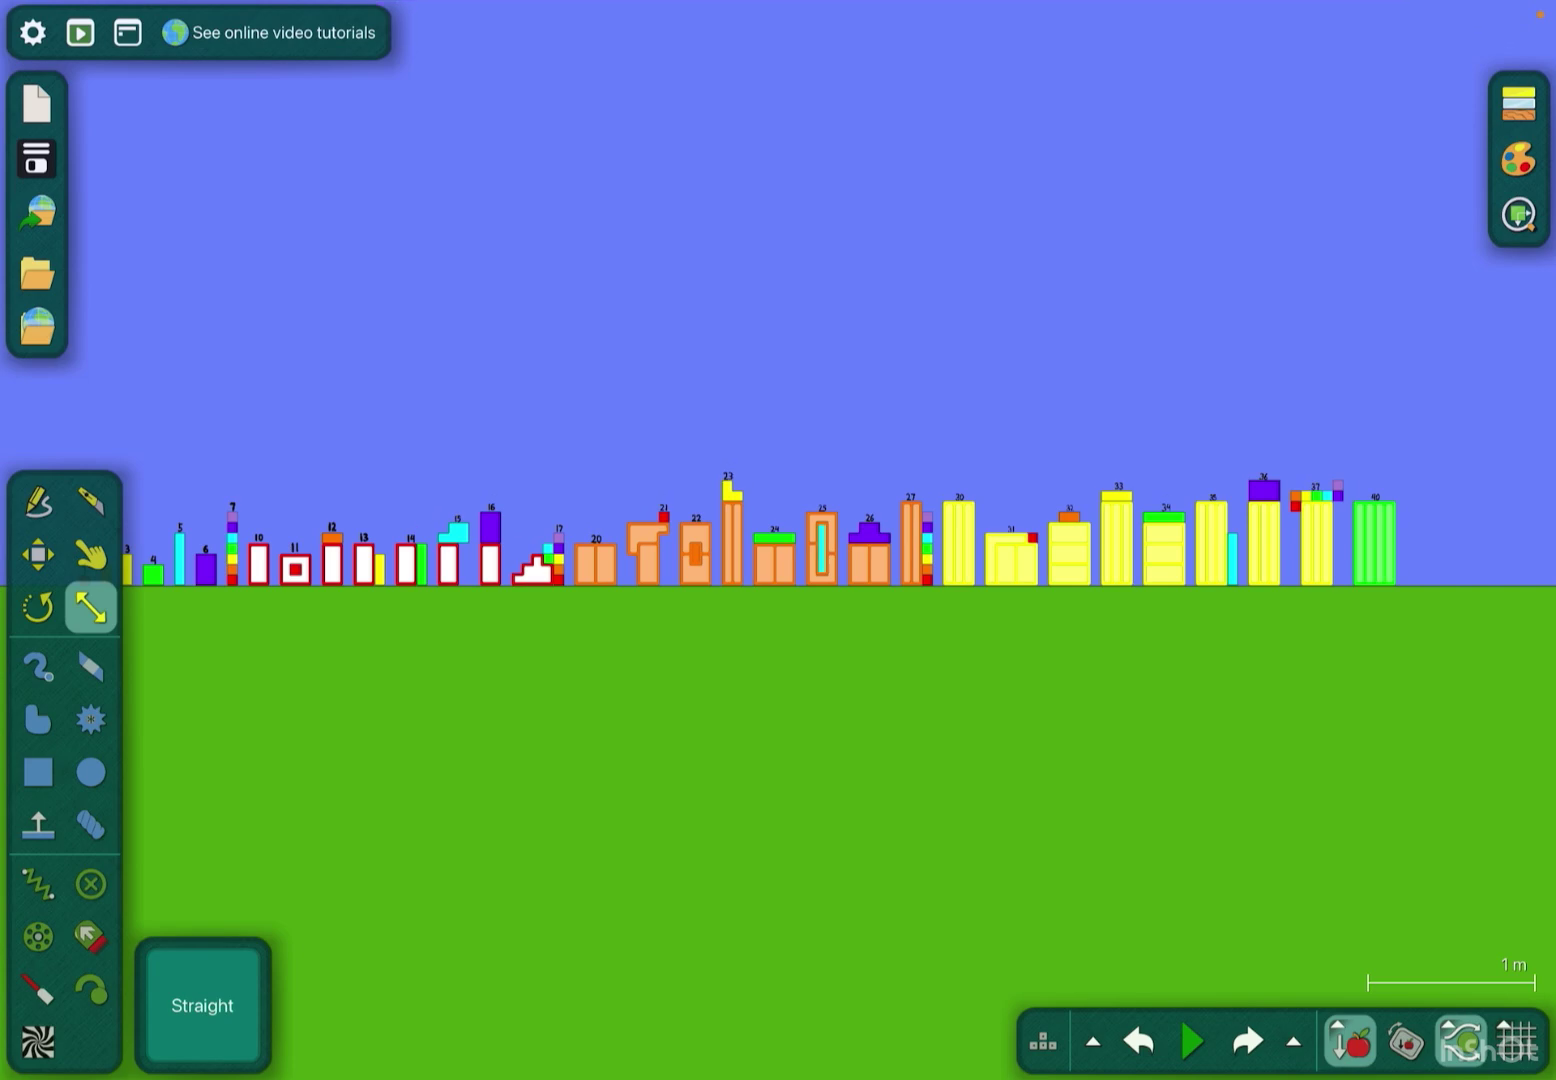
key(space)
scroll(779, 584, up, 5)
scroll(778, 584, up, 3)
scroll(486, 608, up, 3)
With the Drag tool, lift and tilt block 17 and fling block 20 upward.
key(d)
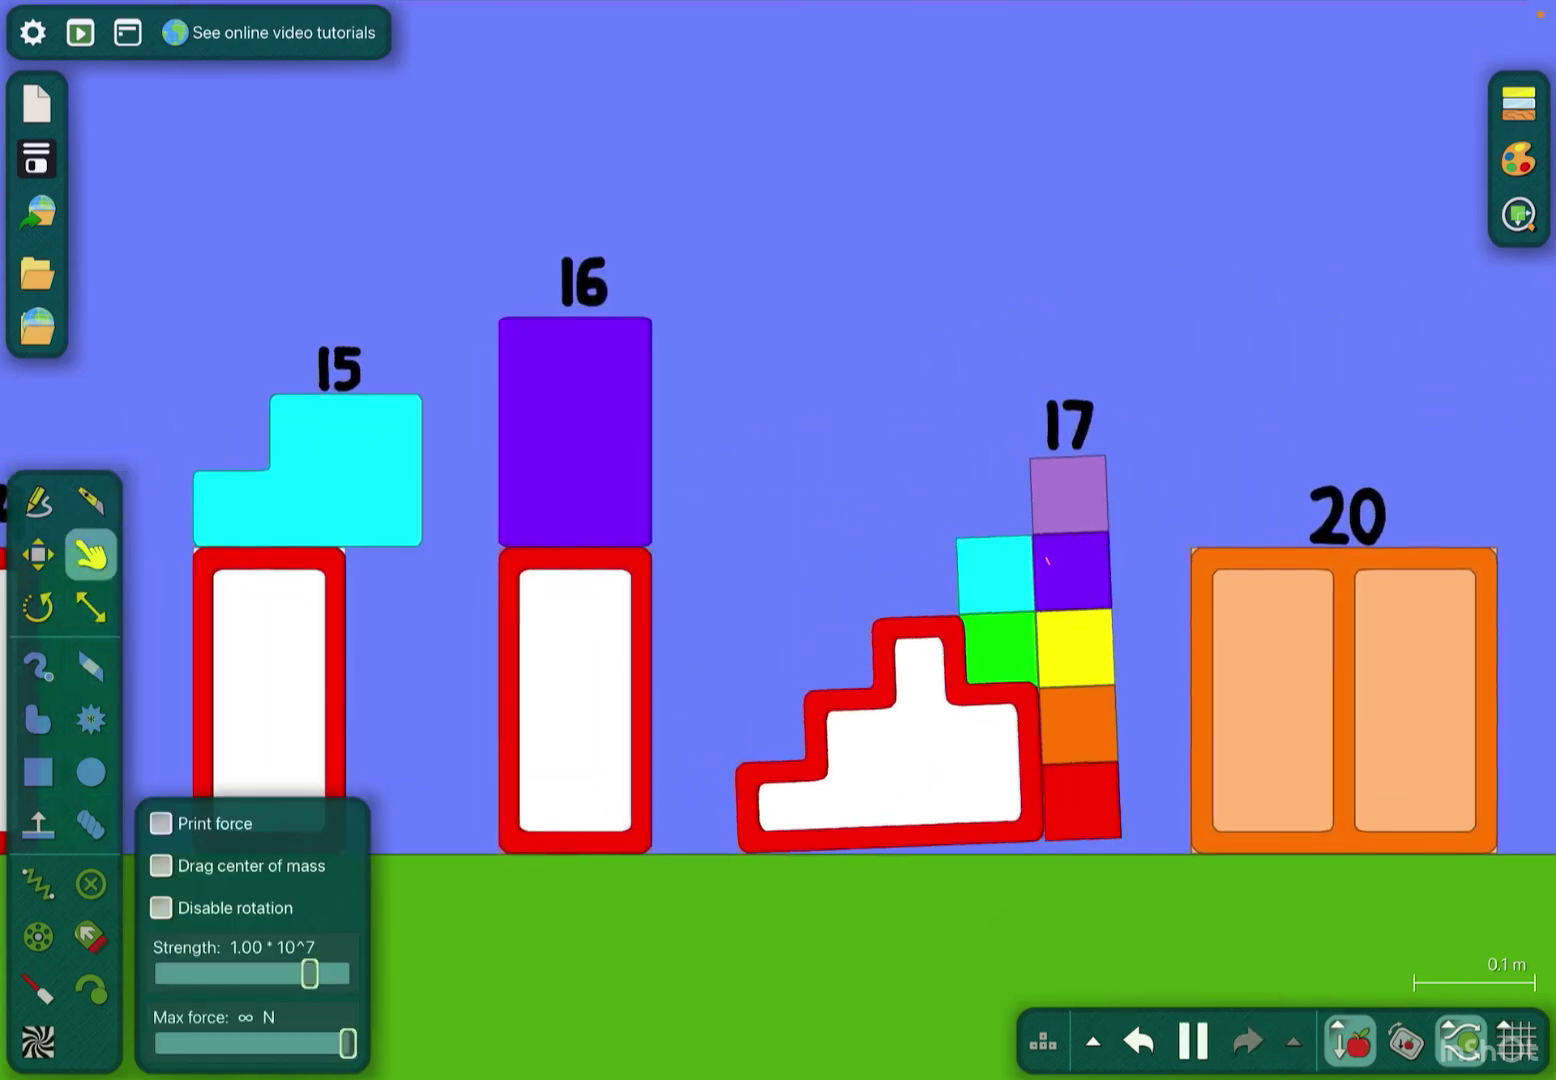
scroll(778, 584, up, 2)
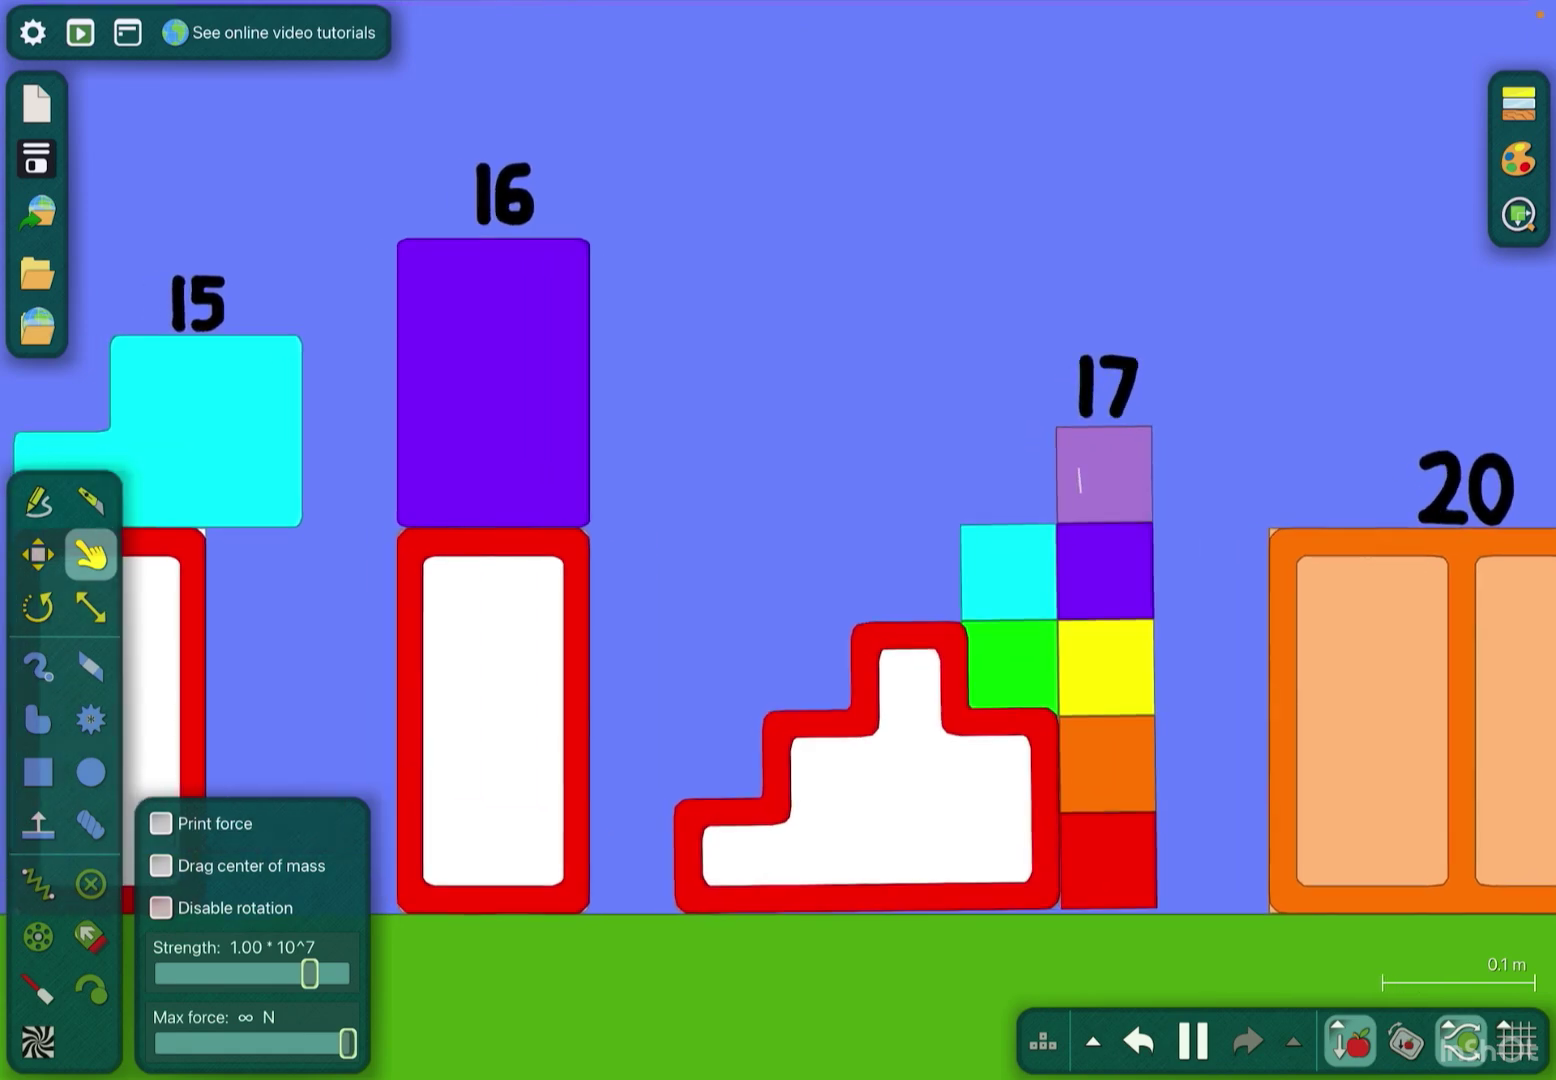
drag(669, 425, 911, 462)
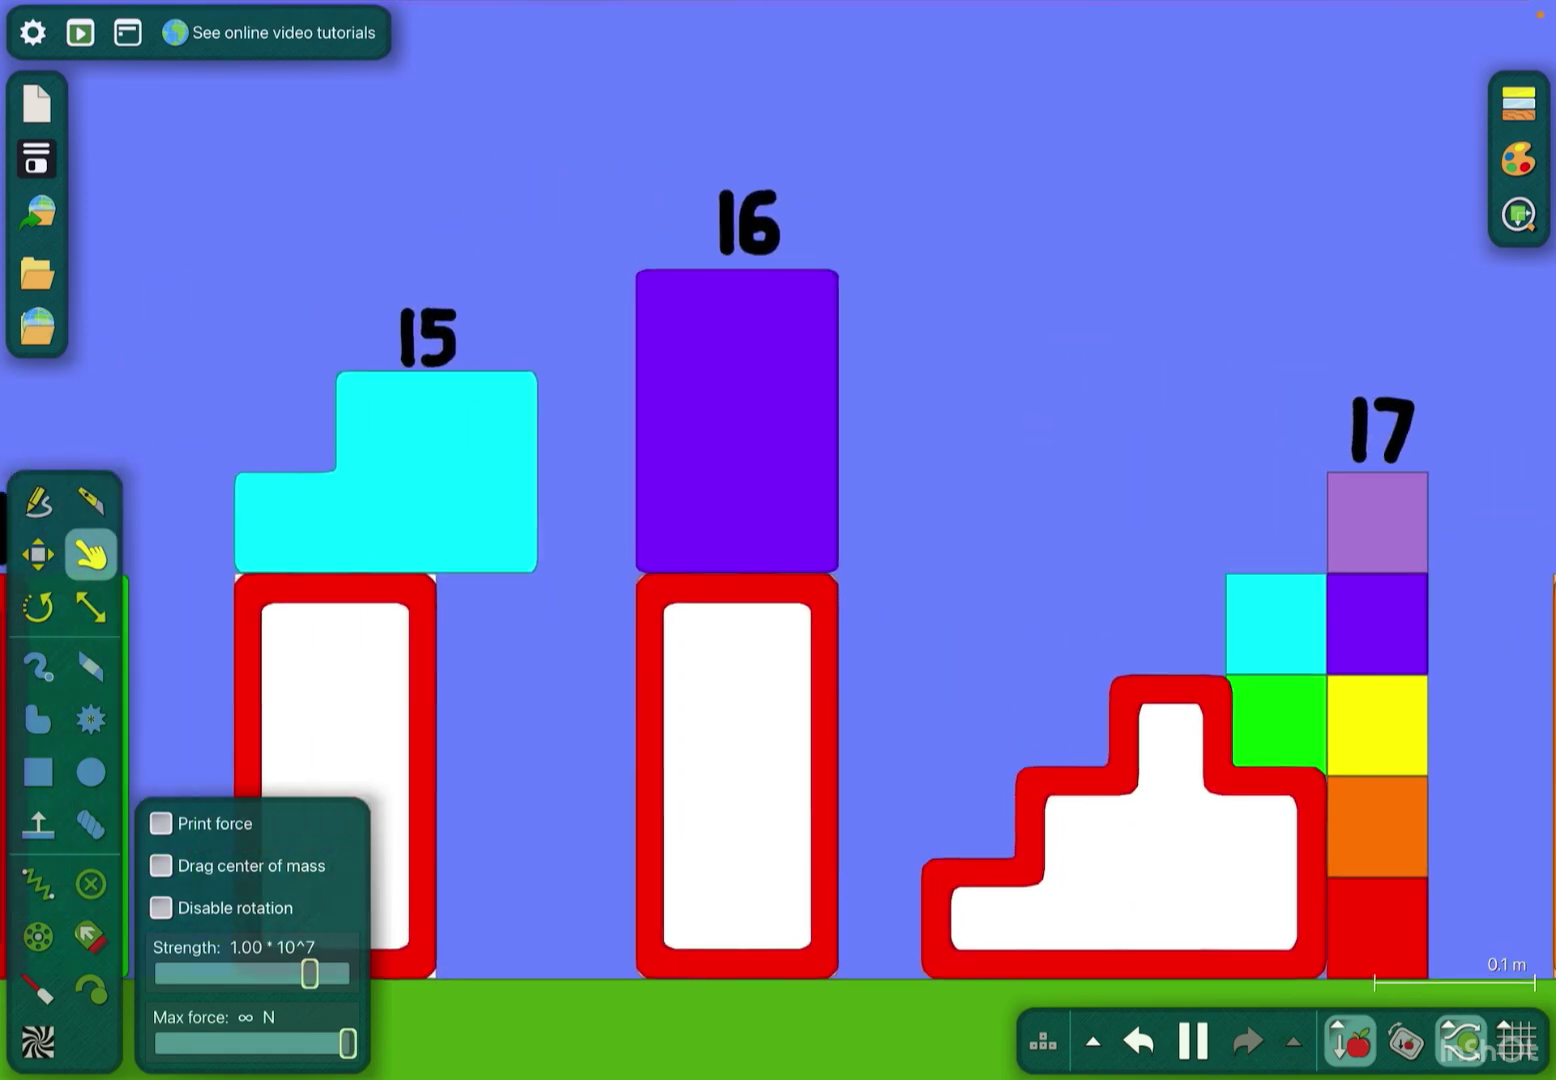
scroll(548, 487, up, 3)
scroll(778, 547, down, 4)
scroll(778, 547, up, 1)
drag(912, 462, 705, 486)
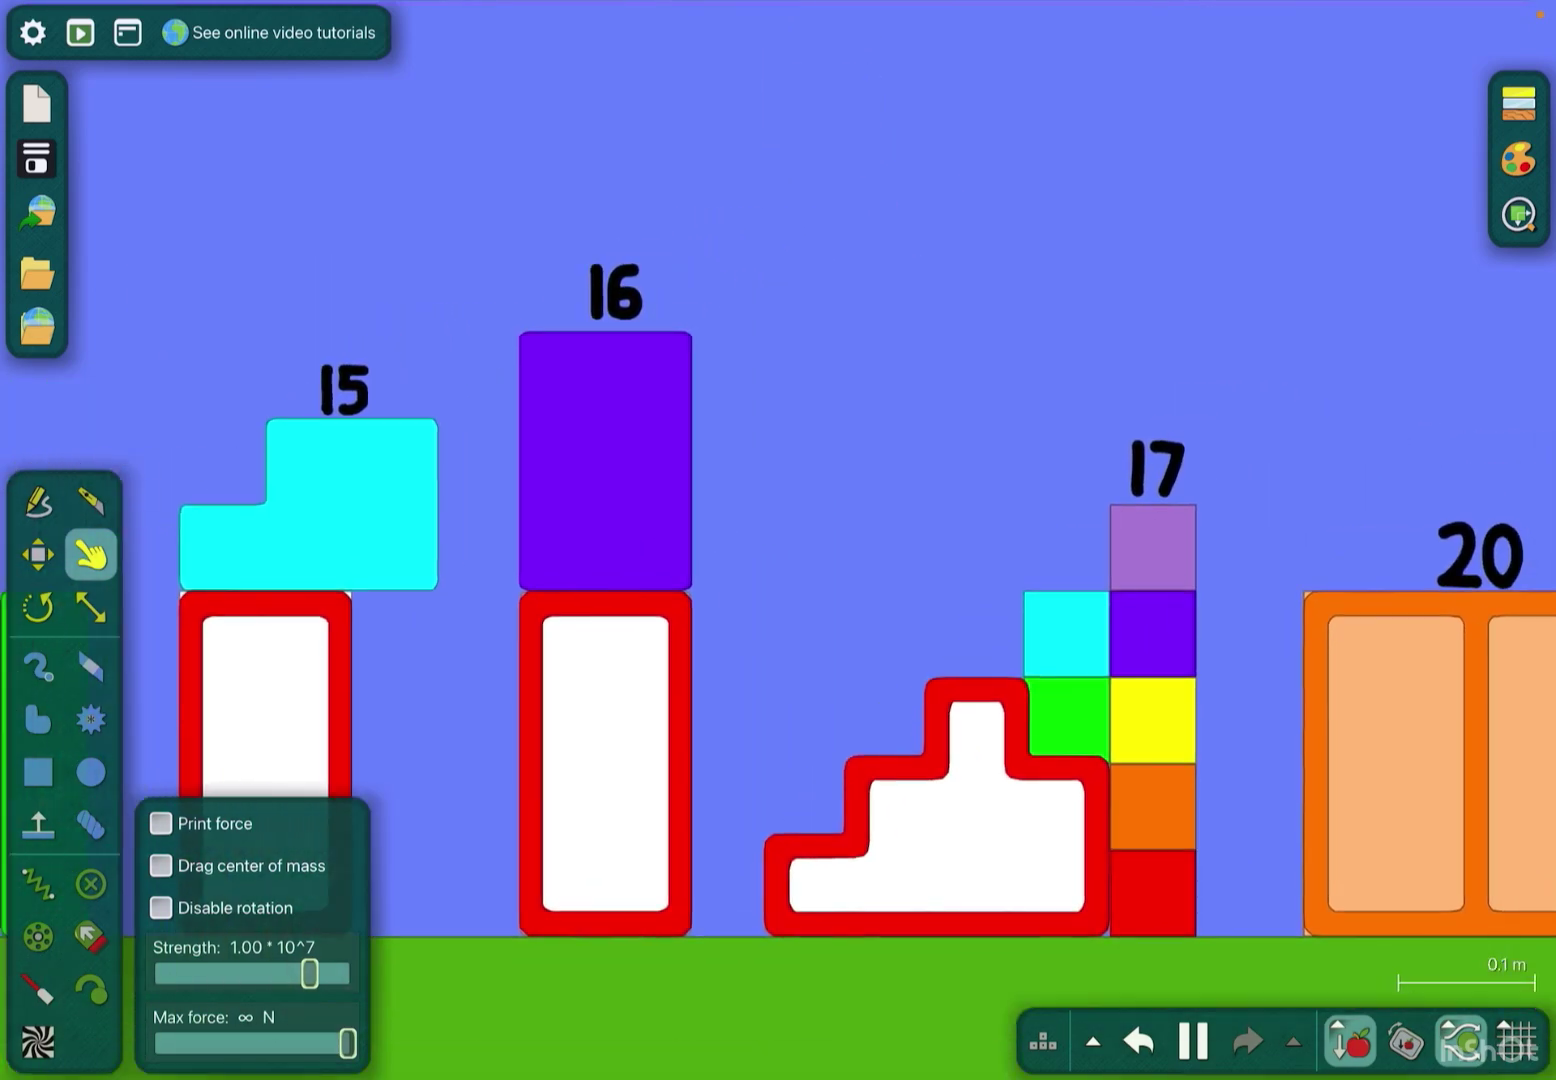
drag(1009, 792, 960, 681)
scroll(778, 607, down, 2)
scroll(778, 548, down, 1)
drag(1214, 705, 1142, 329)
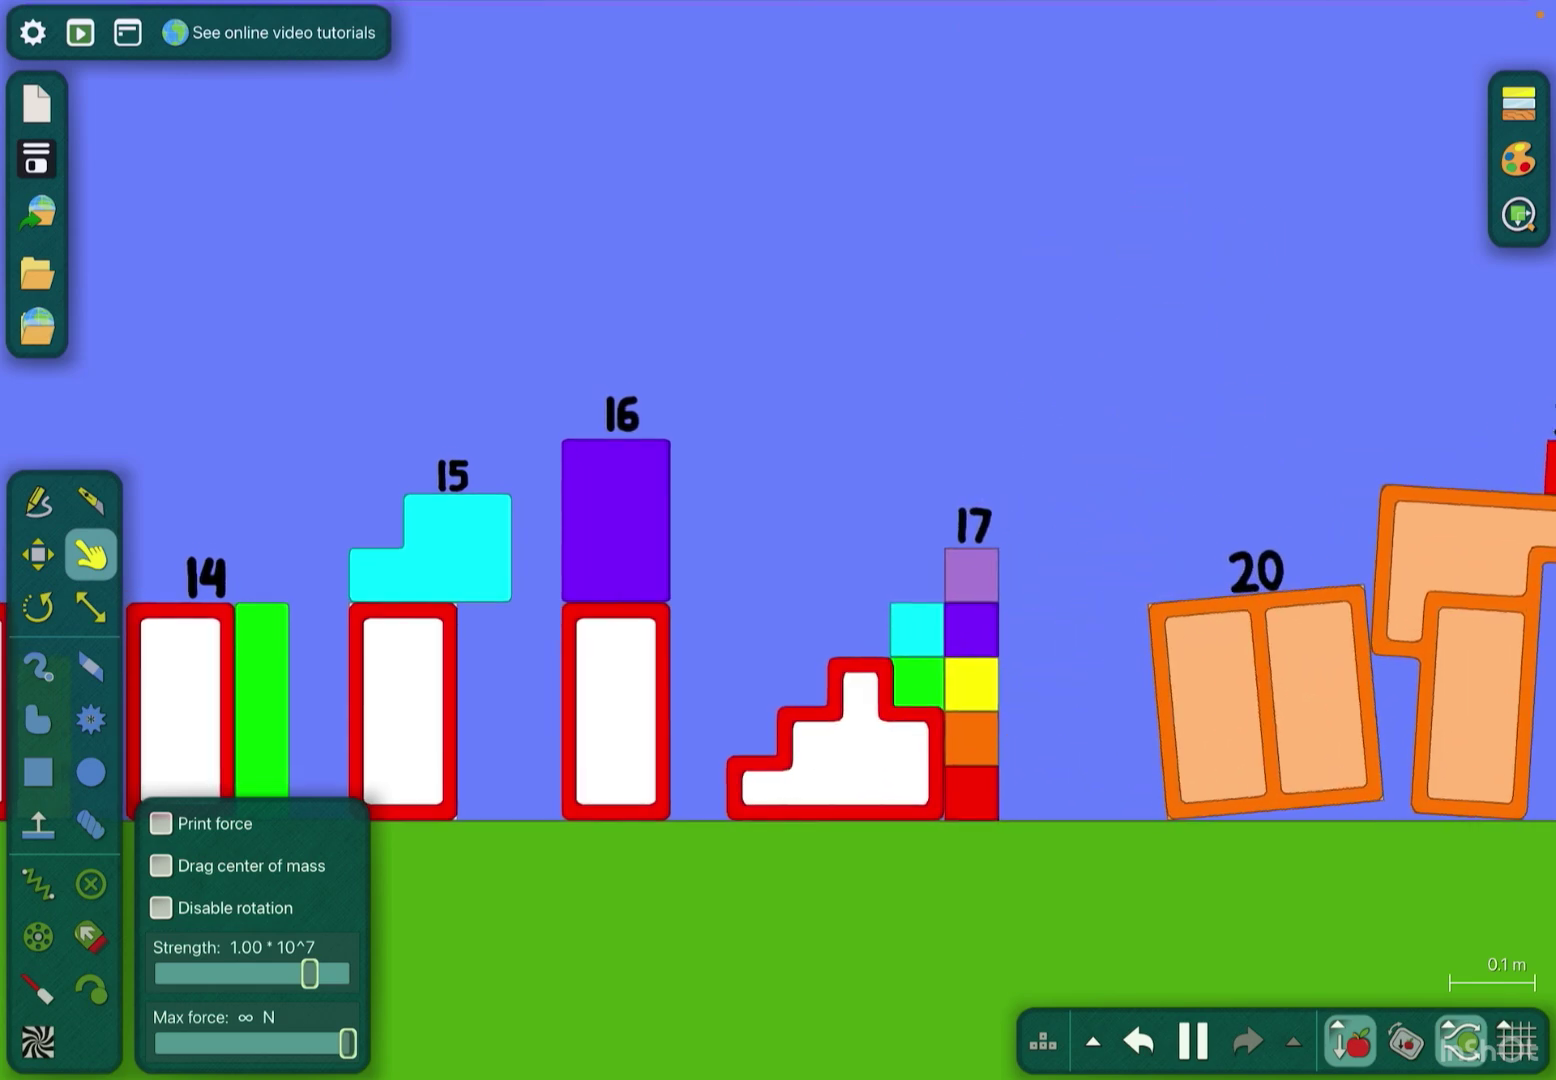
Mirror block 17 horizontally from its editing menu, then dismiss the menu.
right_click(970, 633)
click(1010, 633)
right_click(871, 461)
key(Escape)
scroll(905, 693, up, 5)
scroll(904, 693, down, 5)
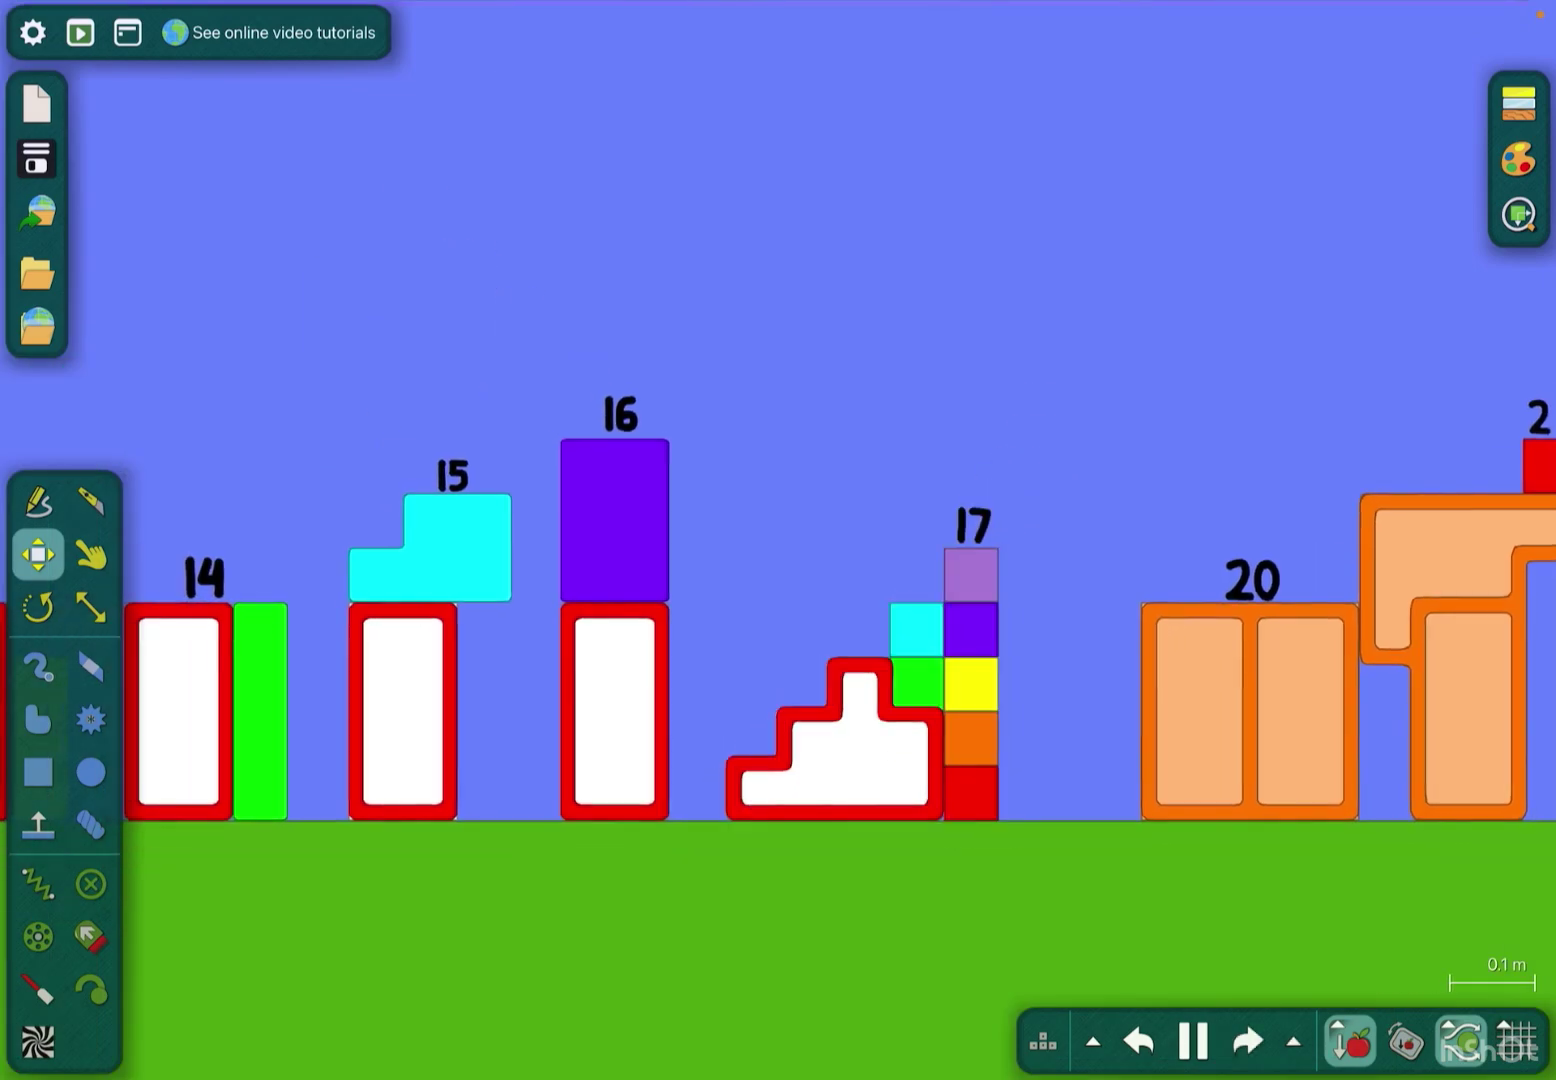
scroll(904, 693, down, 6)
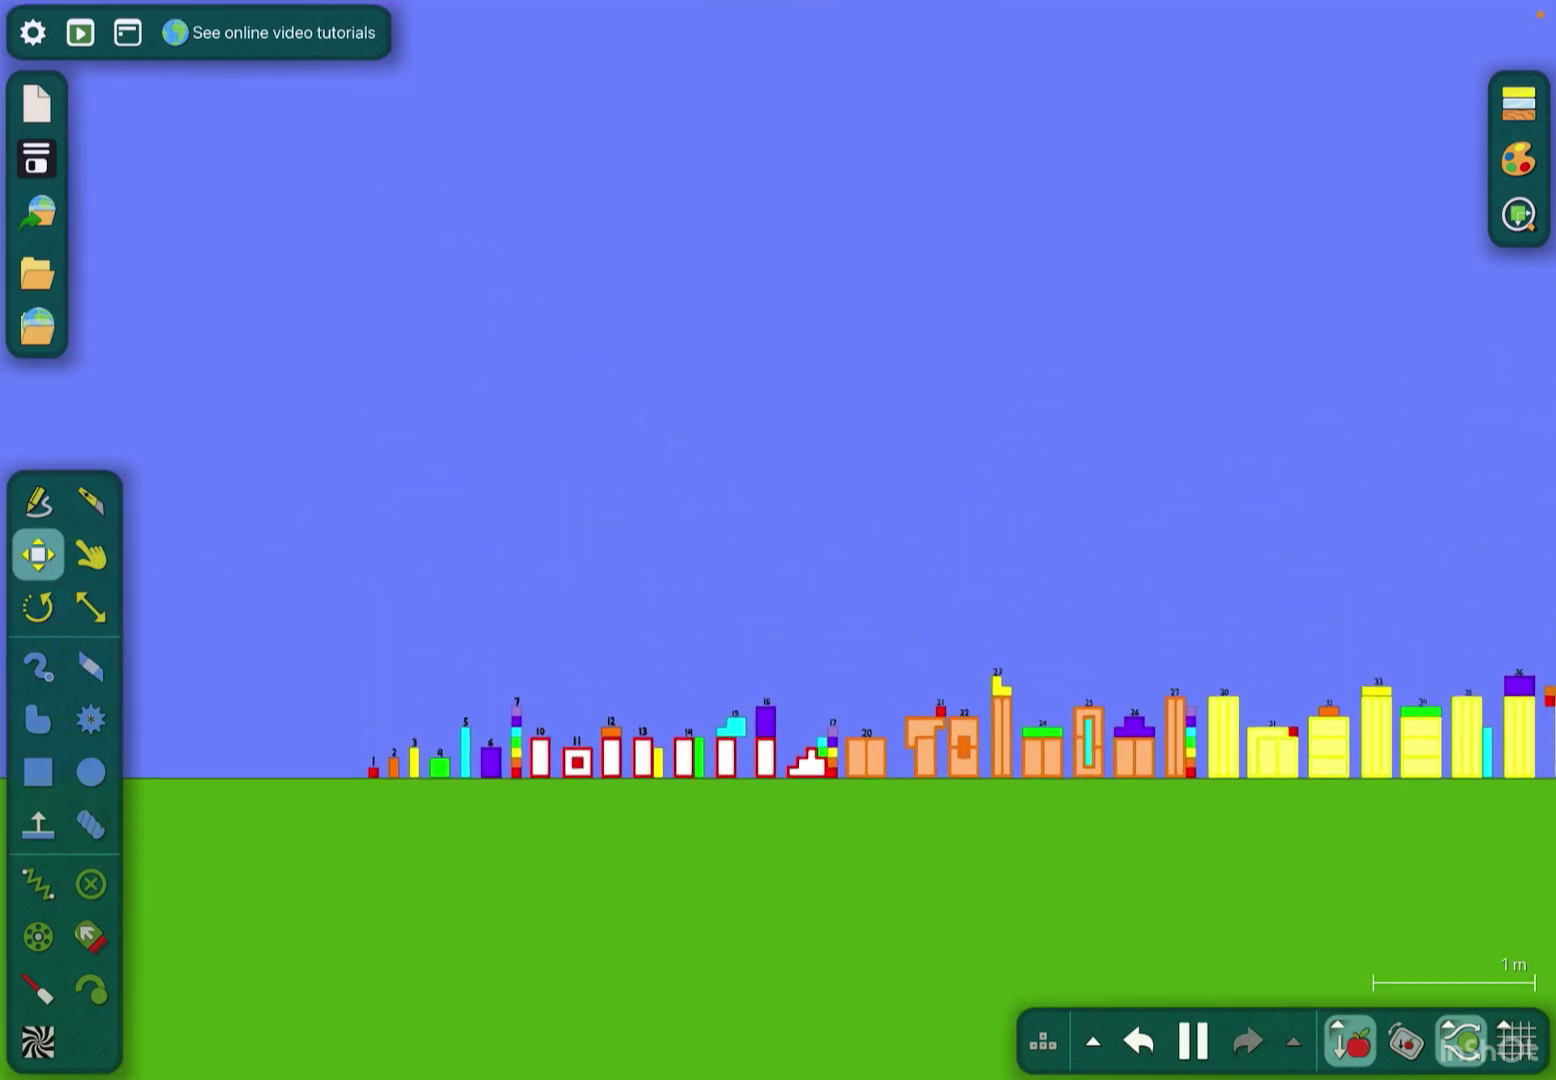
scroll(1216, 584, up, 3)
scroll(1058, 584, up, 5)
Place a three-armed gear on the grass left of block 1 and open its editing options.
key(d)
scroll(1058, 584, up, 2)
scroll(1058, 583, down, 4)
key(m)
scroll(1057, 583, up, 4)
scroll(1057, 584, up, 2)
key(b)
scroll(1058, 583, down, 3)
scroll(1057, 583, up, 2)
scroll(1058, 584, down, 3)
key(m)
scroll(1058, 584, up, 2)
scroll(1058, 584, down, 3)
key(g)
click(935, 483)
right_click(960, 365)
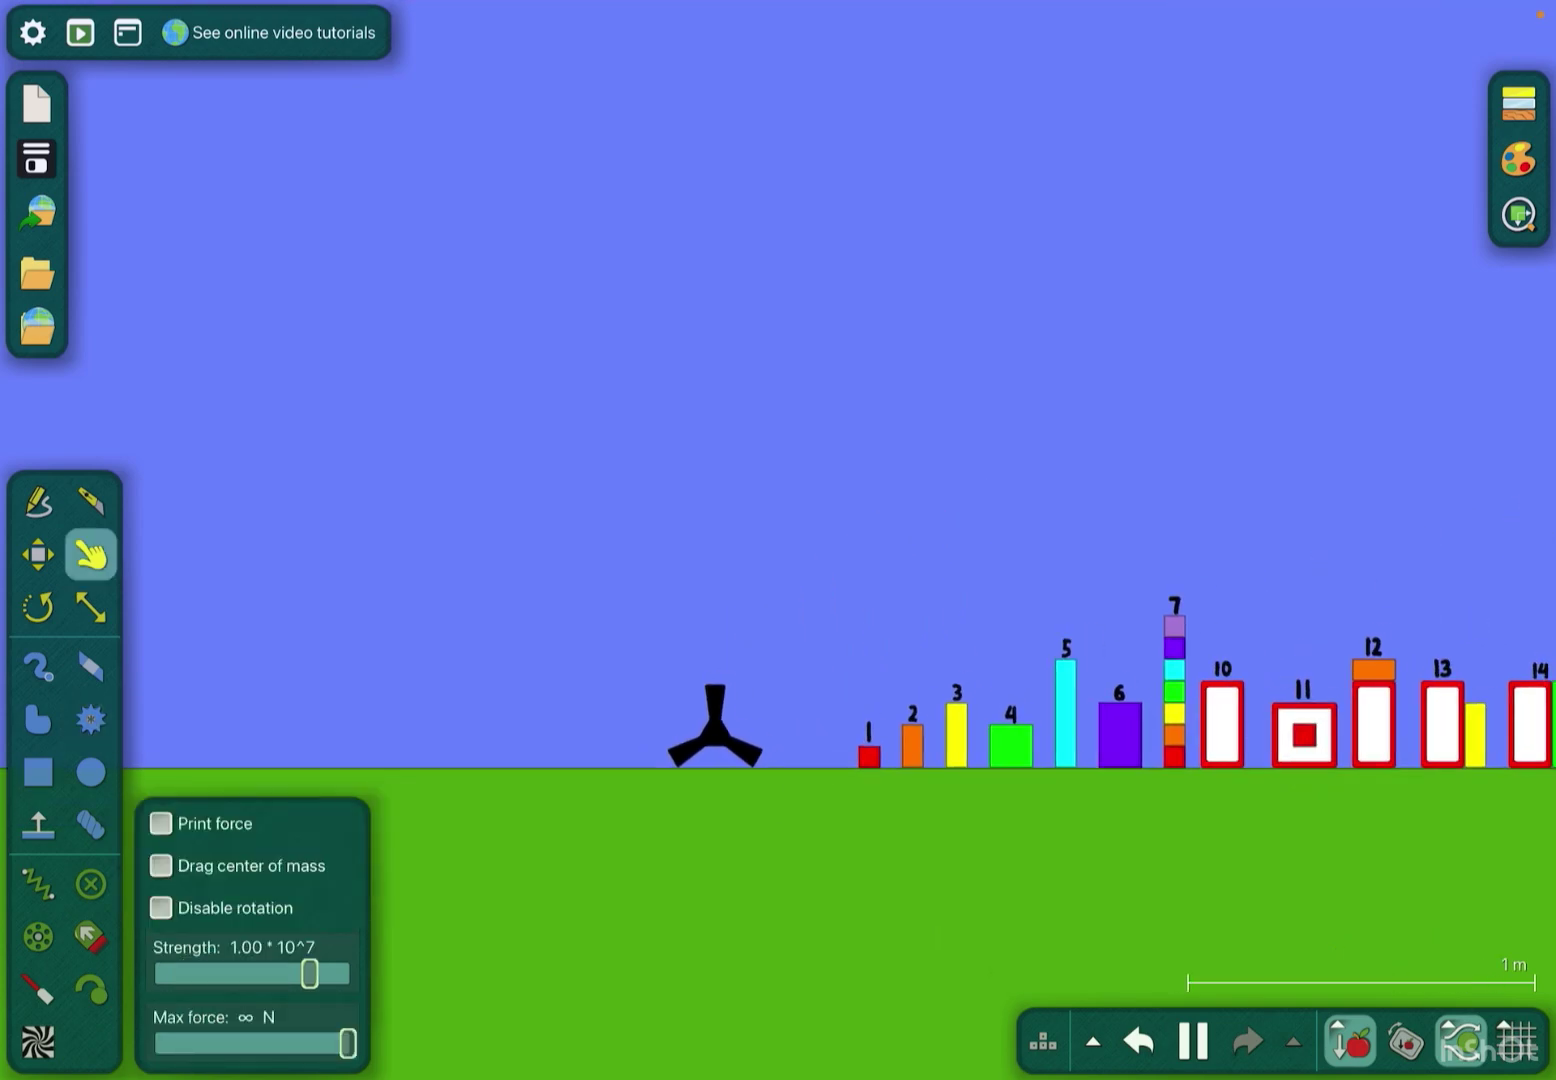
Undo back to the neat starting block row and pause the simulation.
key(ctrl+z)
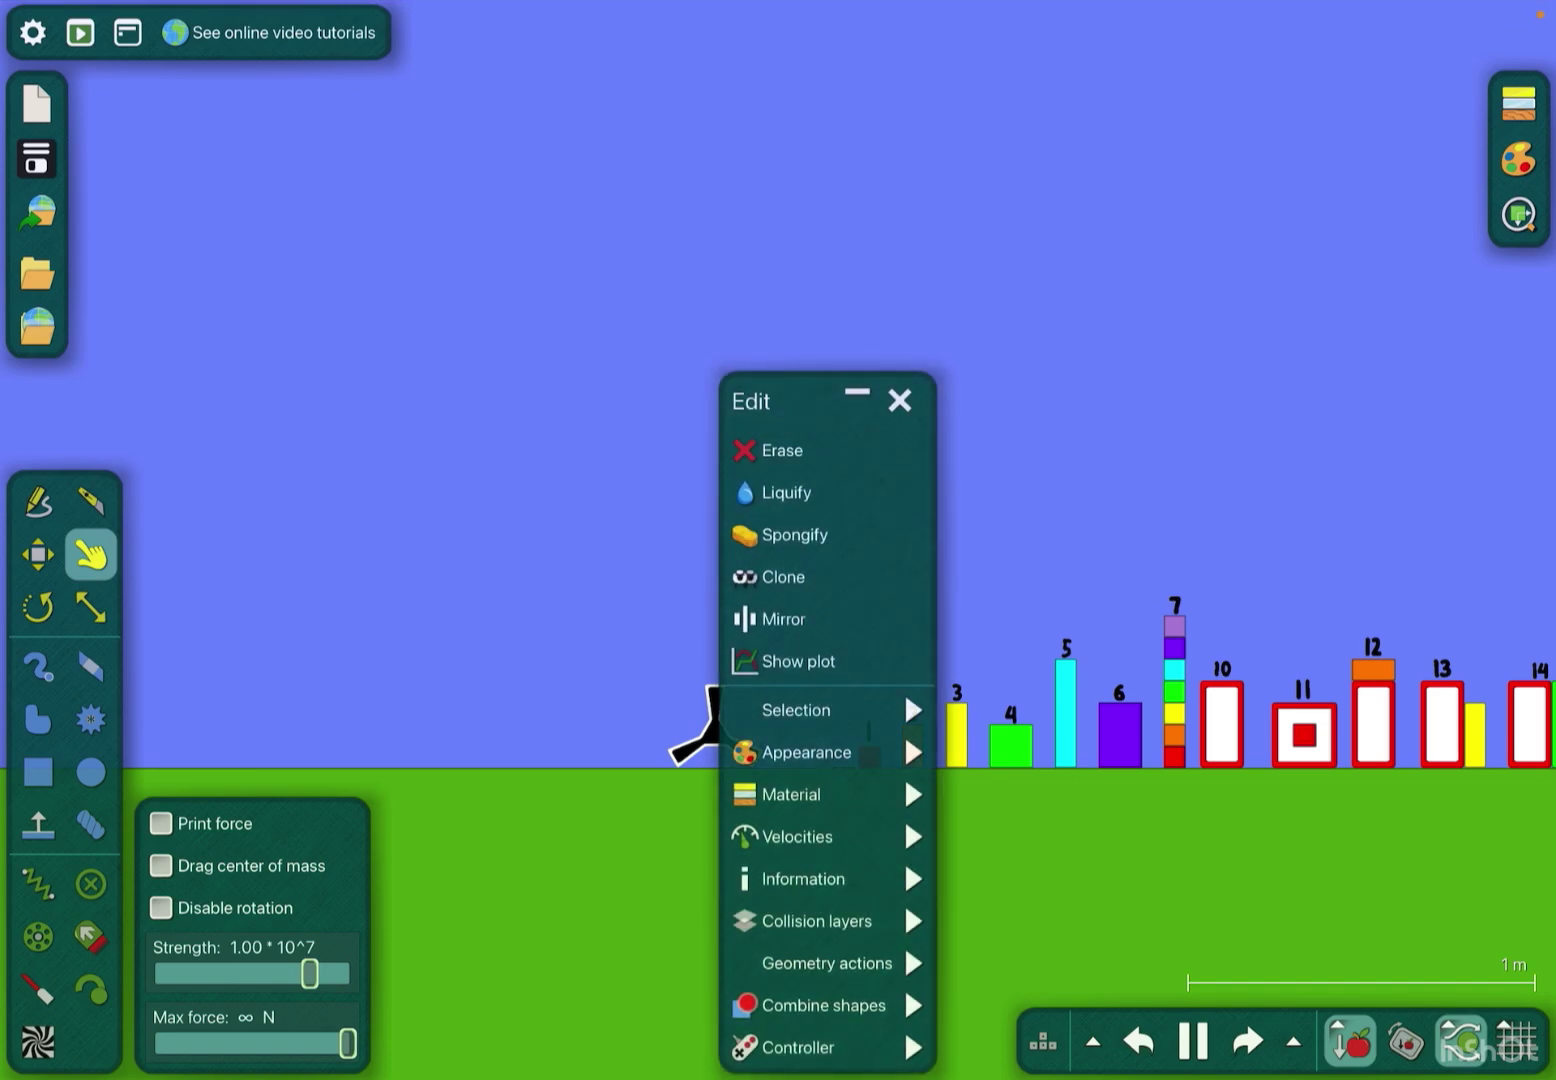
scroll(905, 691, up, 2)
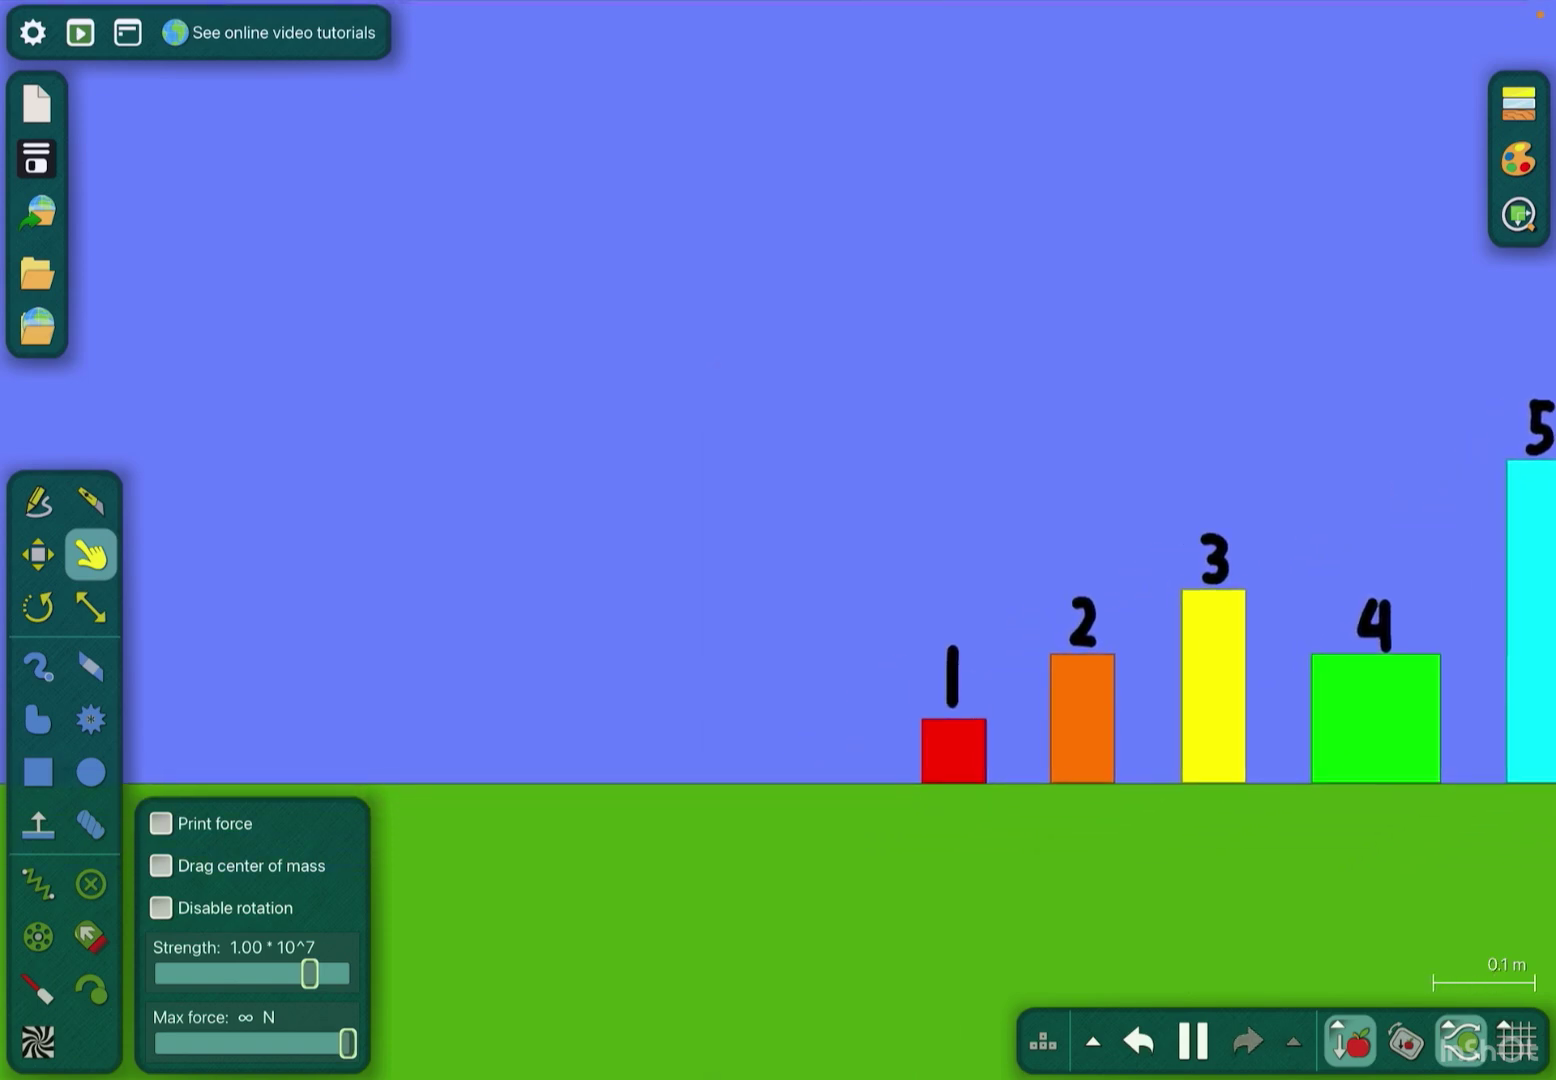
scroll(904, 692, down, 2)
scroll(905, 692, down, 2)
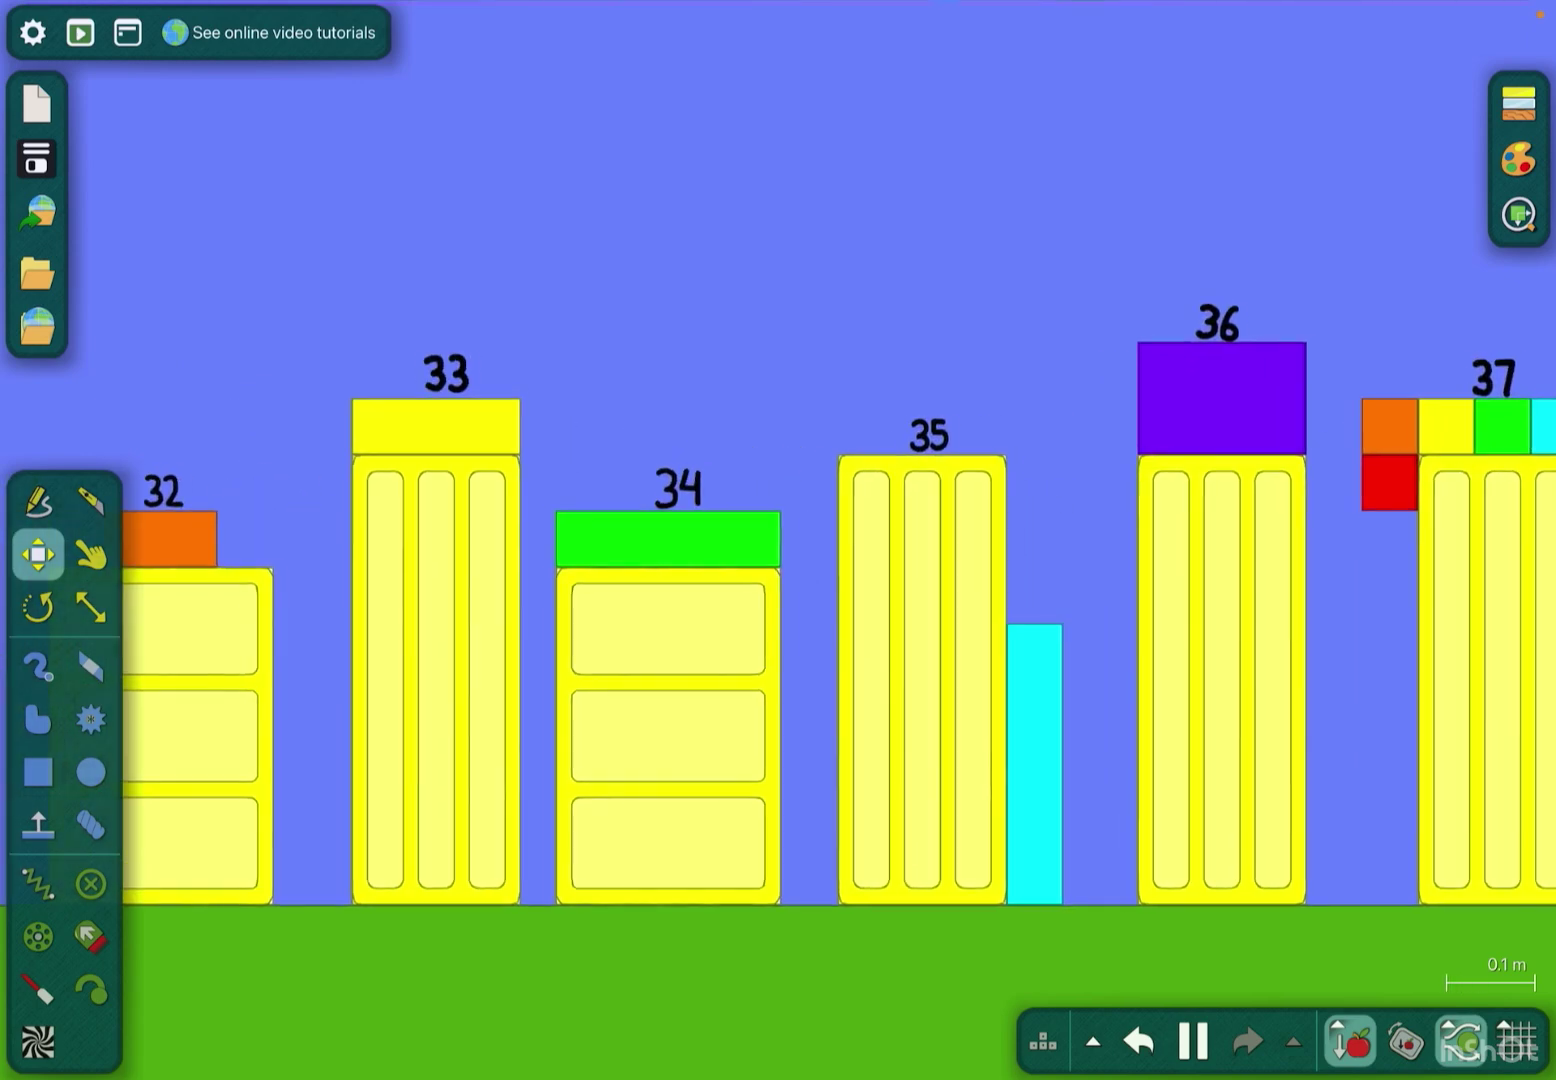
click(1192, 1040)
Lift block 35 above the row, then resume the simulation so it swings.
drag(896, 753, 918, 389)
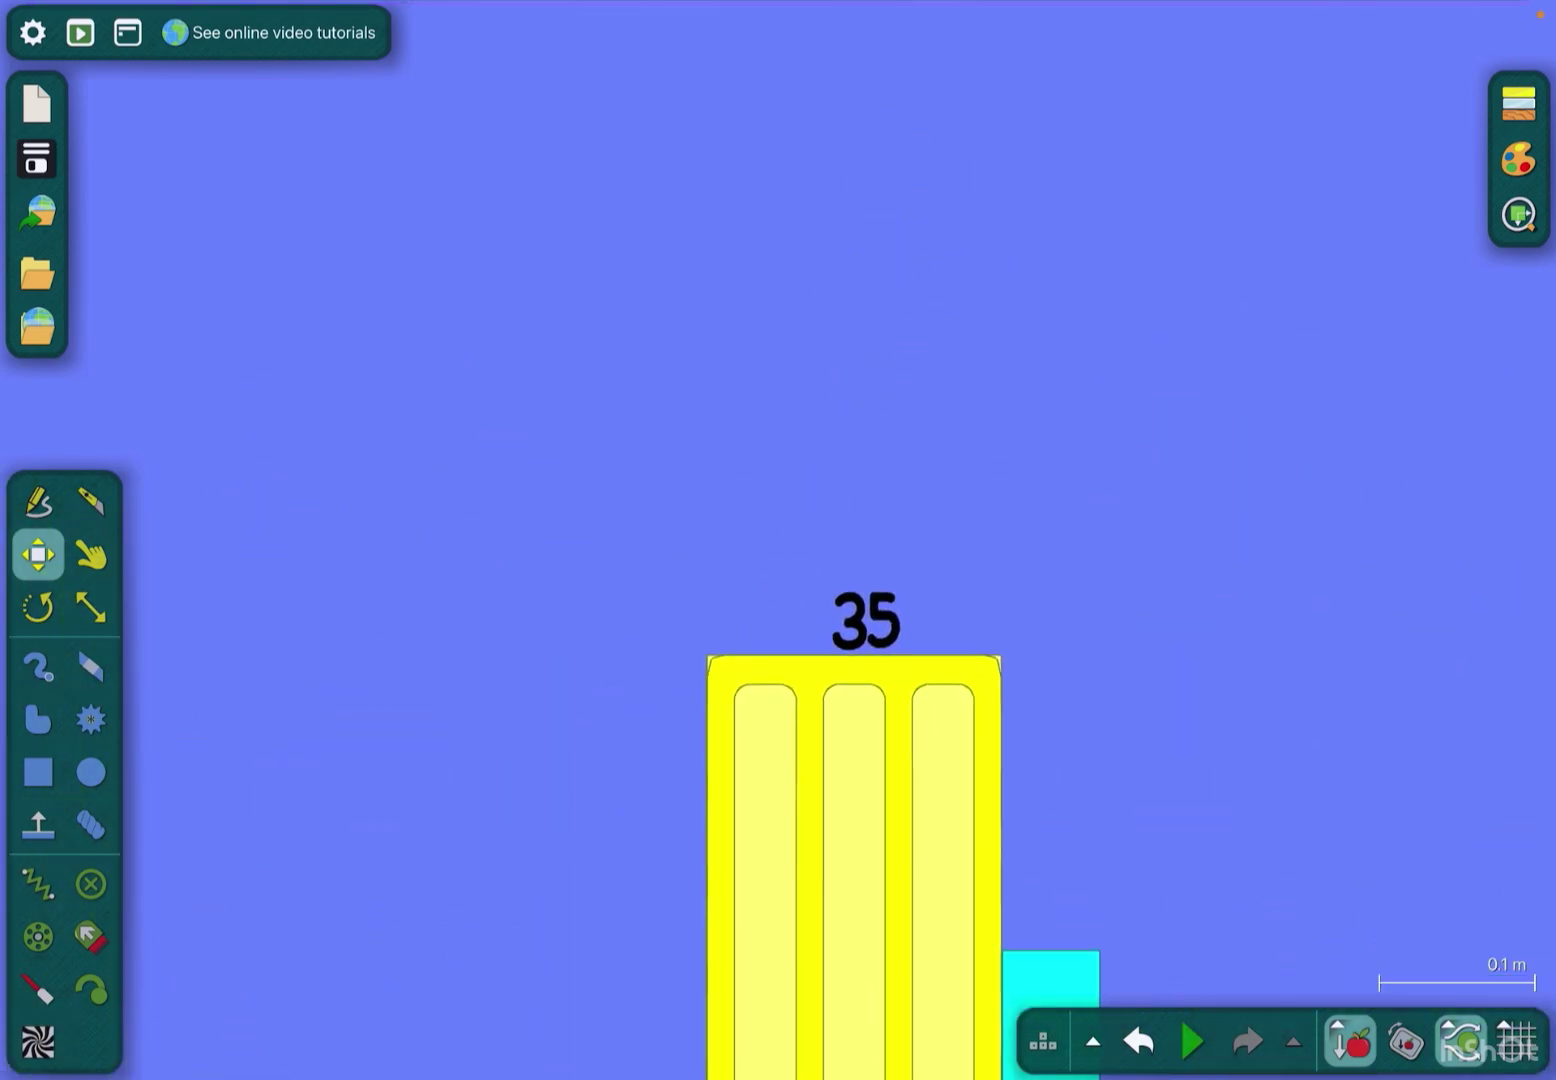
click(1192, 1040)
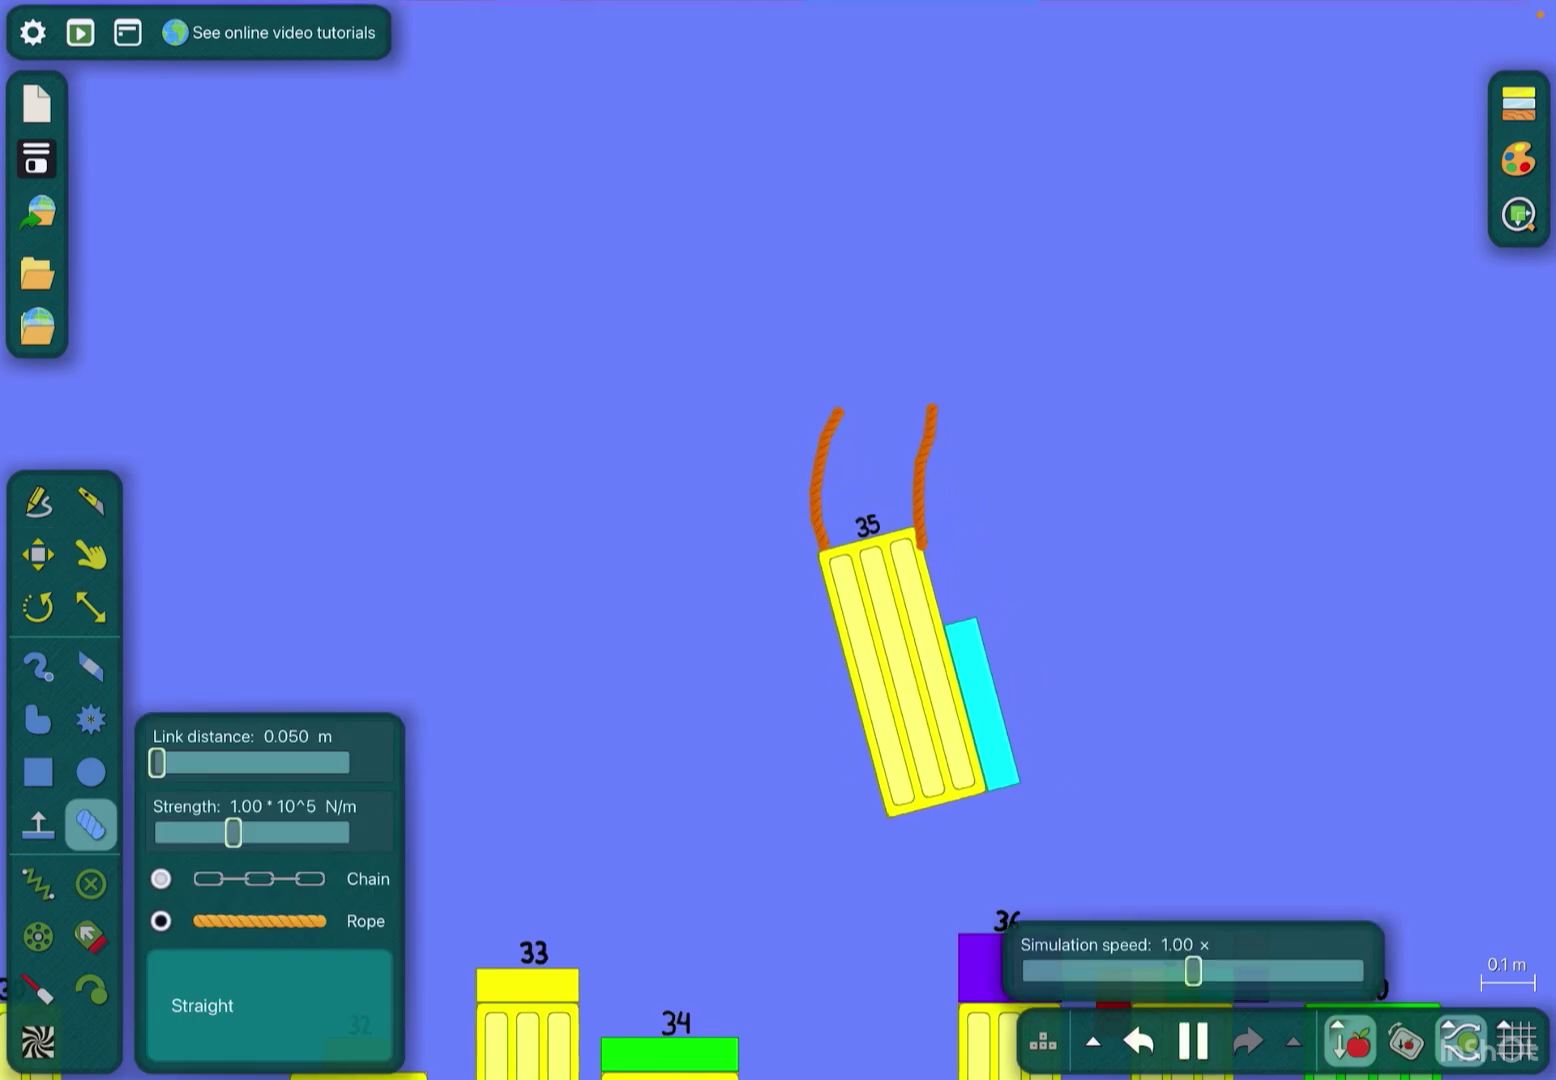
key(d)
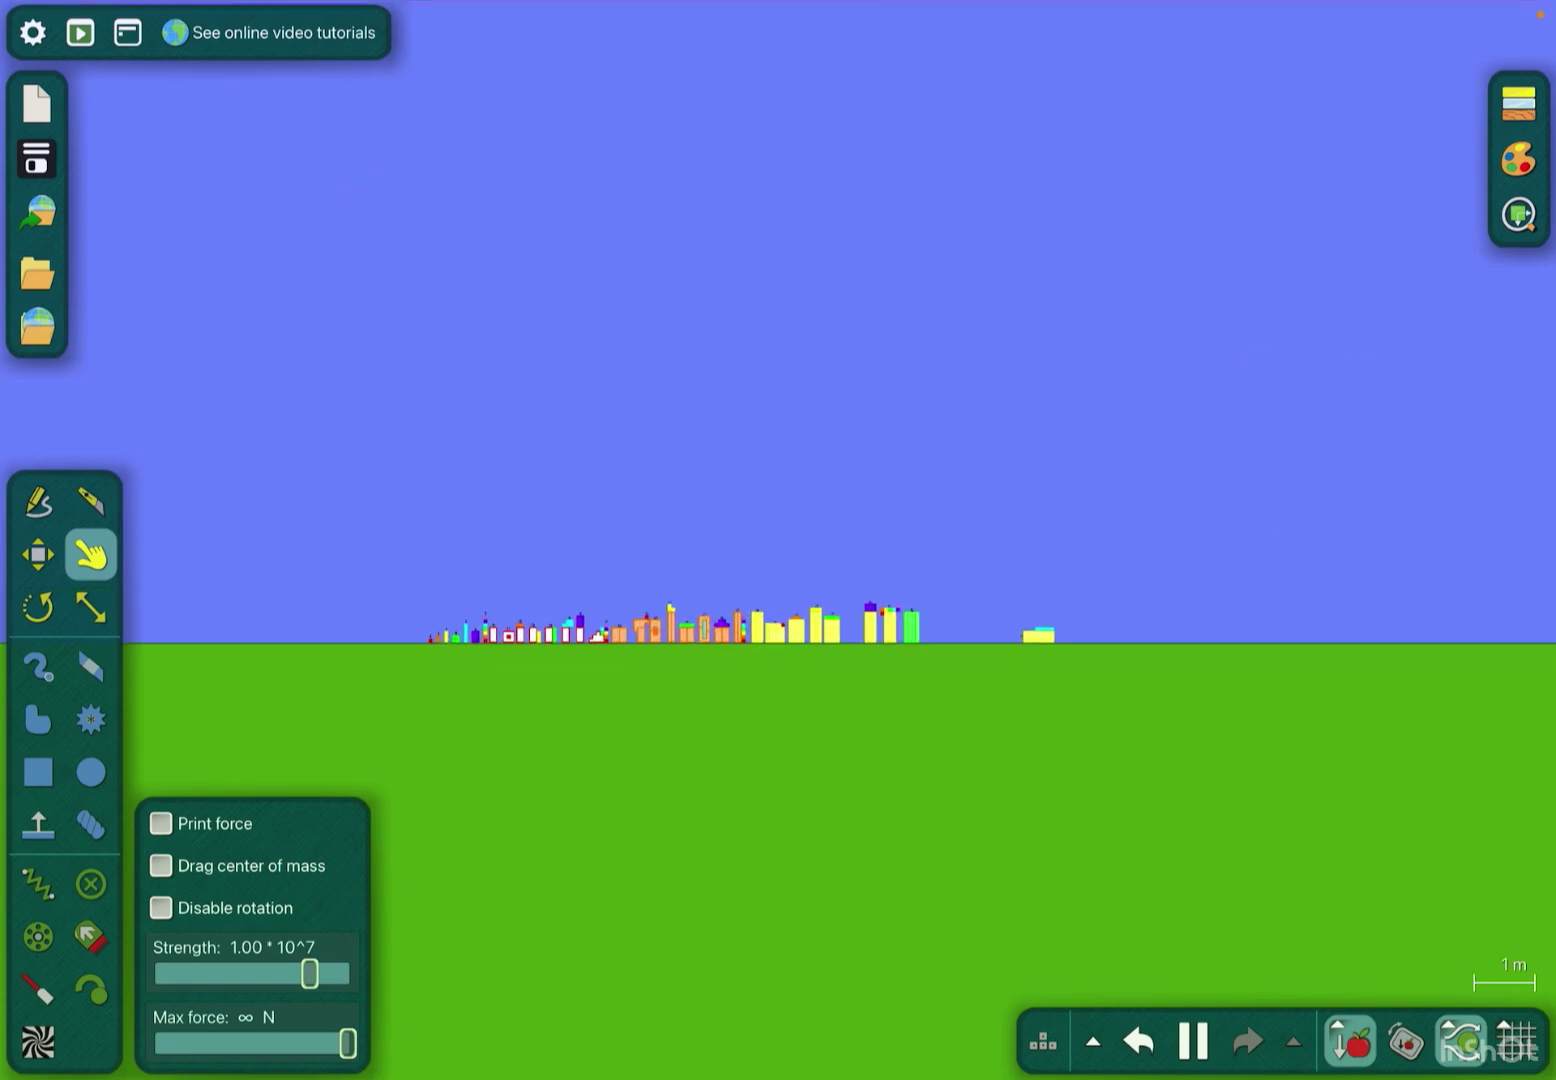
scroll(669, 626, up, 10)
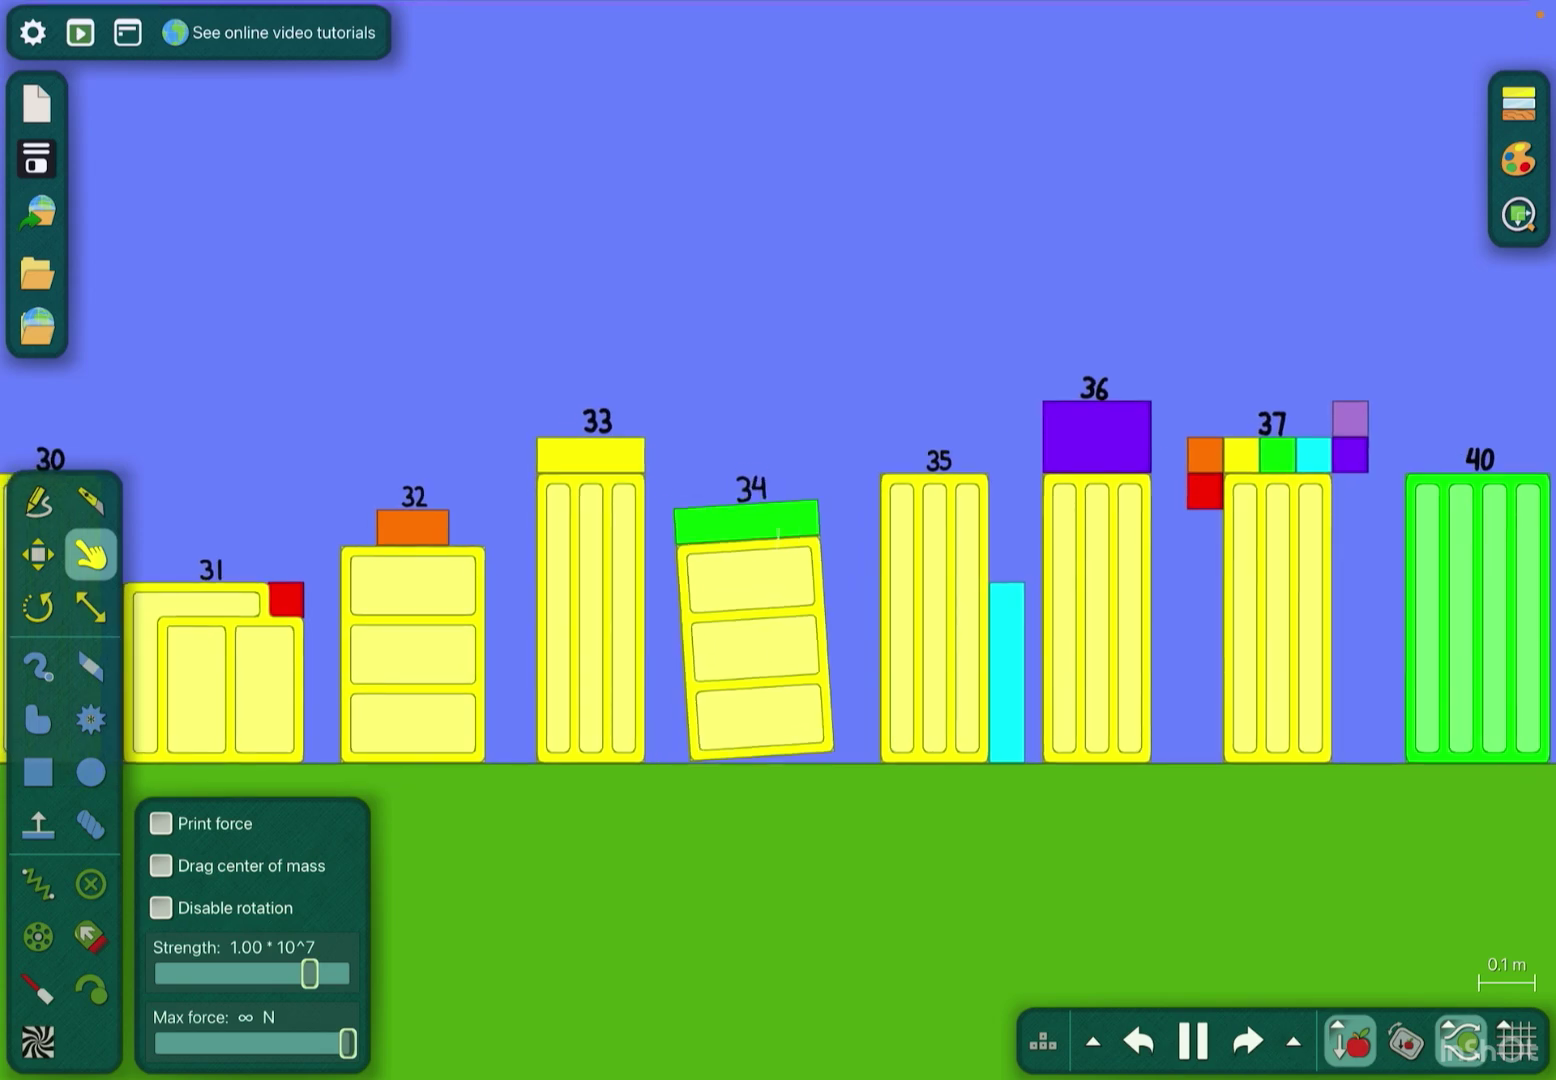
scroll(936, 608, up, 10)
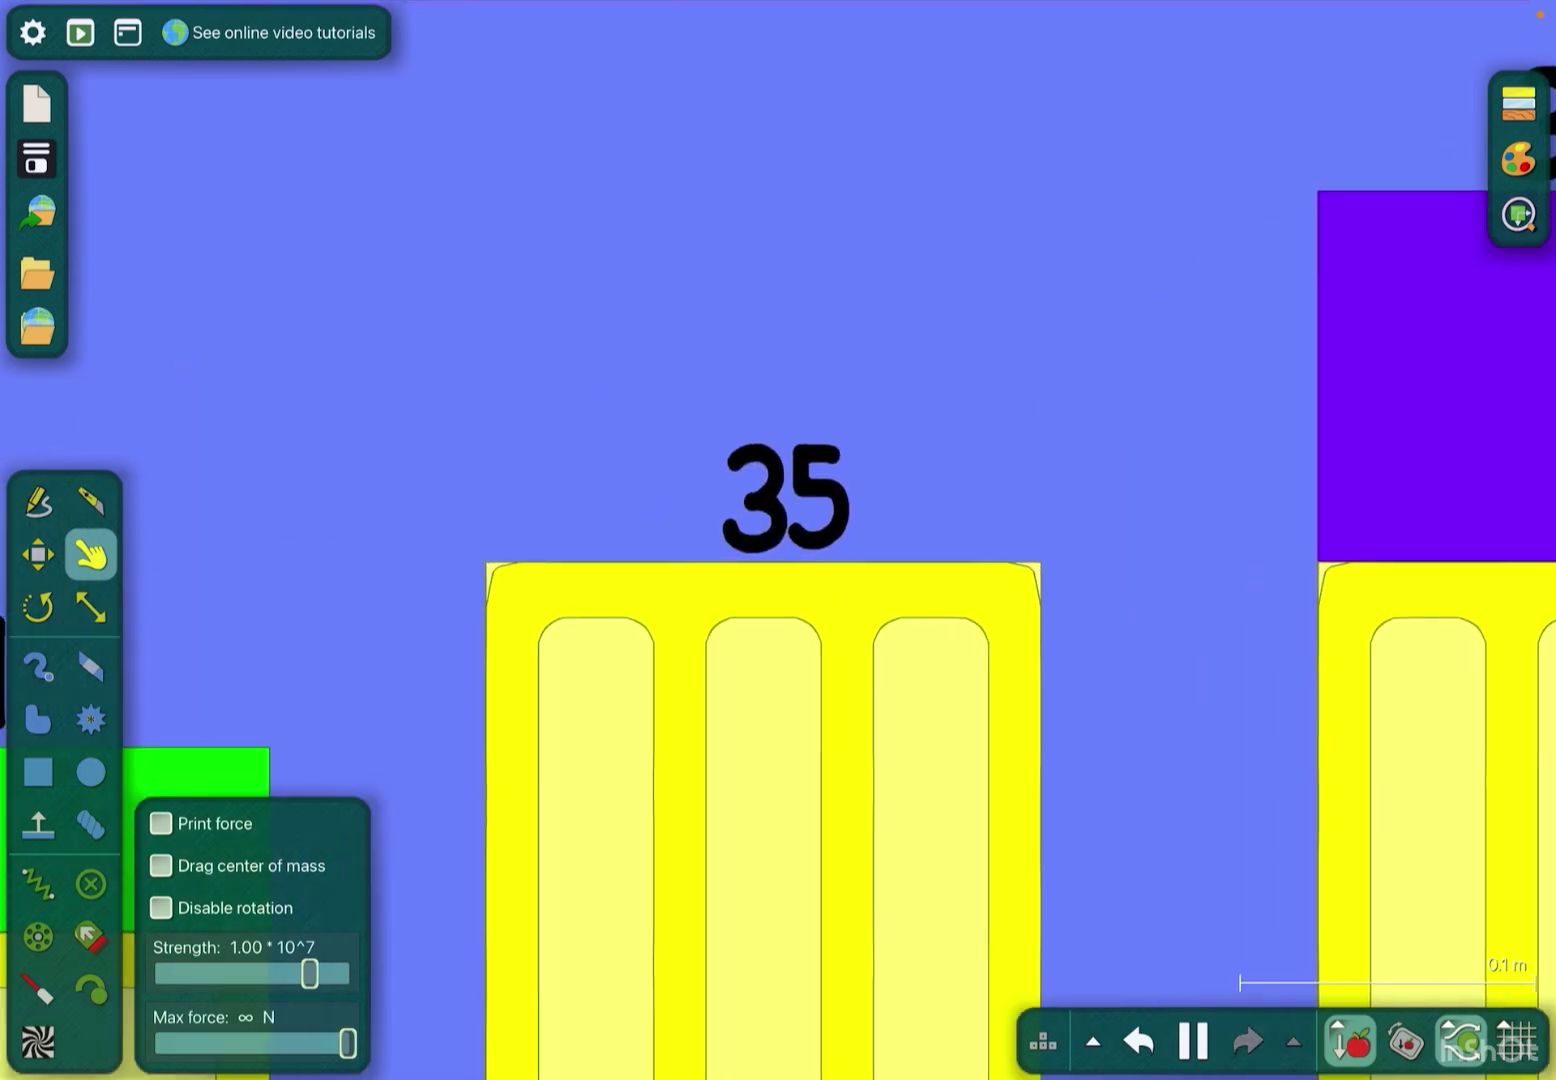
scroll(778, 547, down, 5)
scroll(779, 547, down, 5)
scroll(778, 547, down, 3)
scroll(778, 547, down, 2)
Tilt and drag block 10 around, then knock over block 7's rainbow stack.
drag(779, 608, 1094, 608)
scroll(779, 669, up, 8)
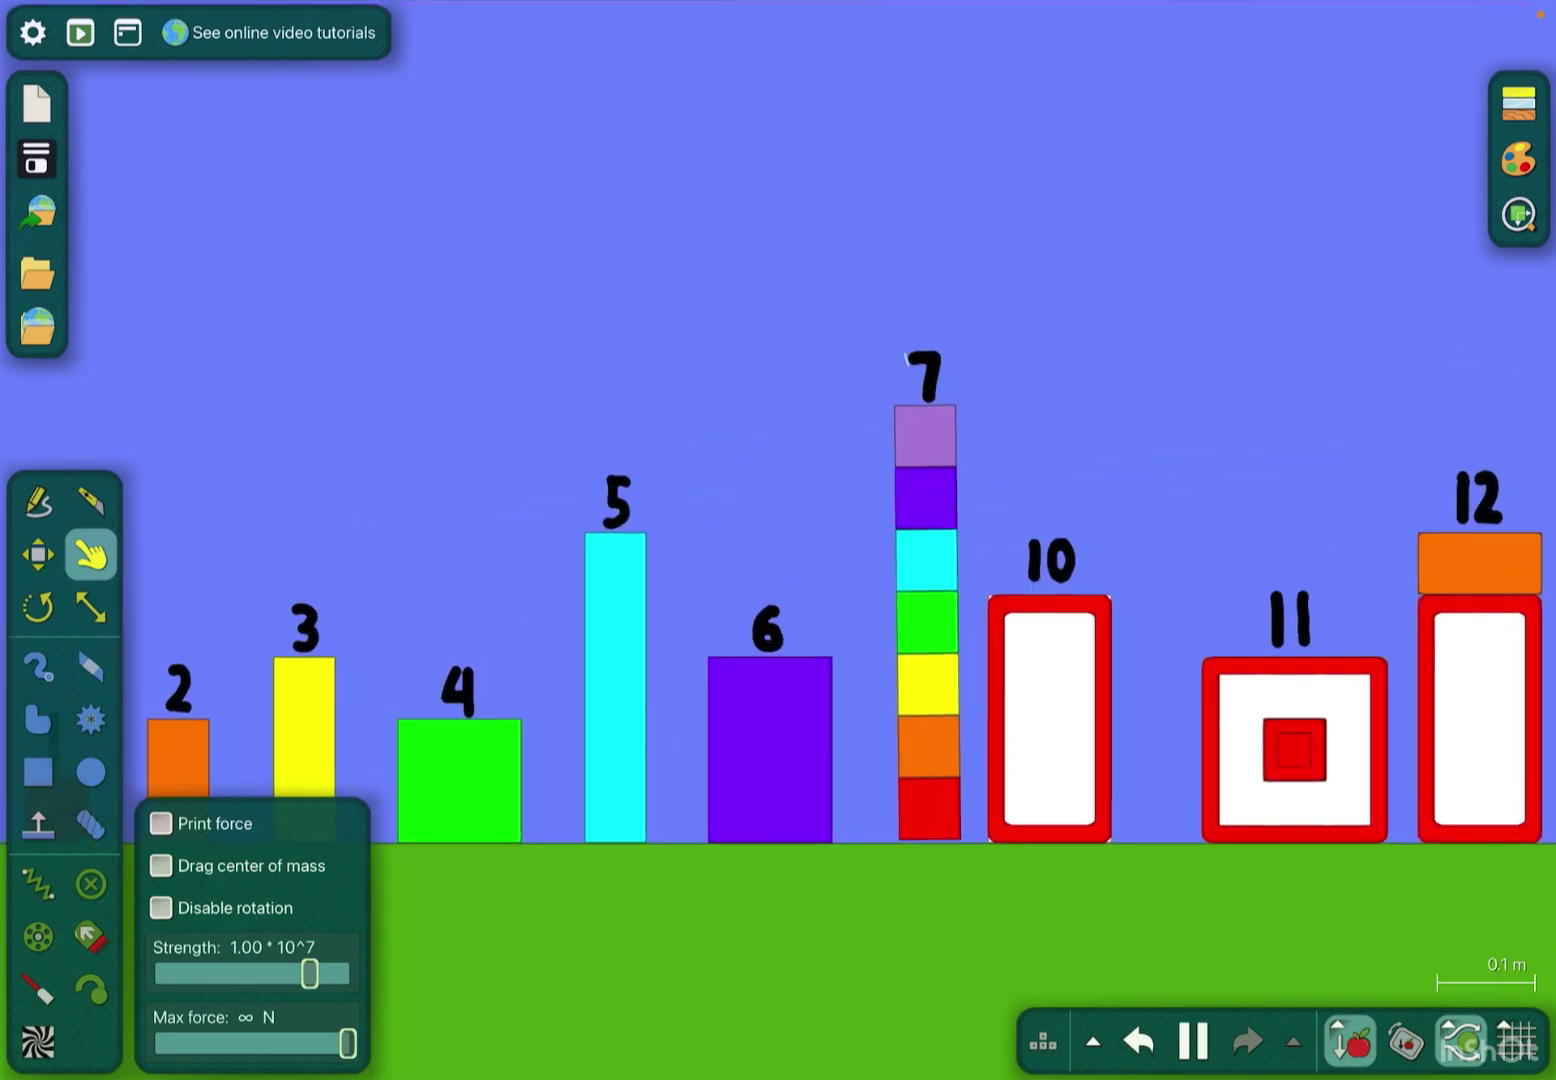
scroll(852, 608, up, 2)
drag(1048, 681, 1007, 493)
scroll(851, 608, up, 3)
drag(924, 680, 924, 608)
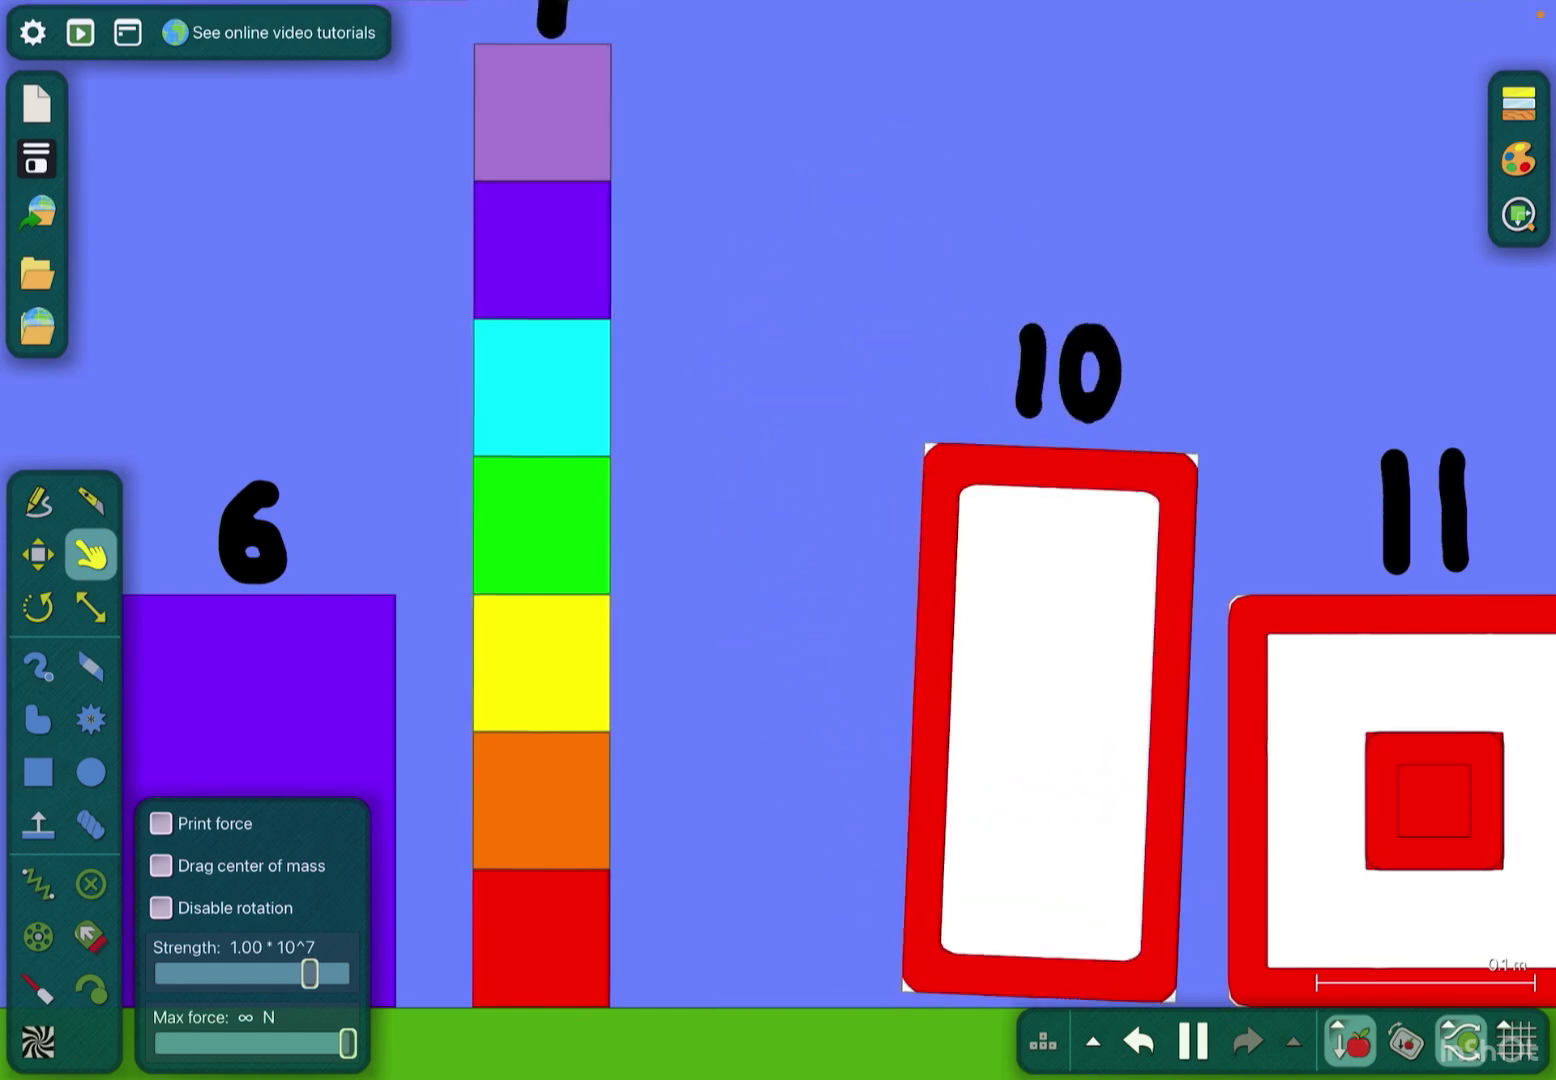
scroll(851, 547, down, 5)
scroll(851, 547, up, 2)
drag(851, 365, 753, 364)
scroll(851, 547, up, 3)
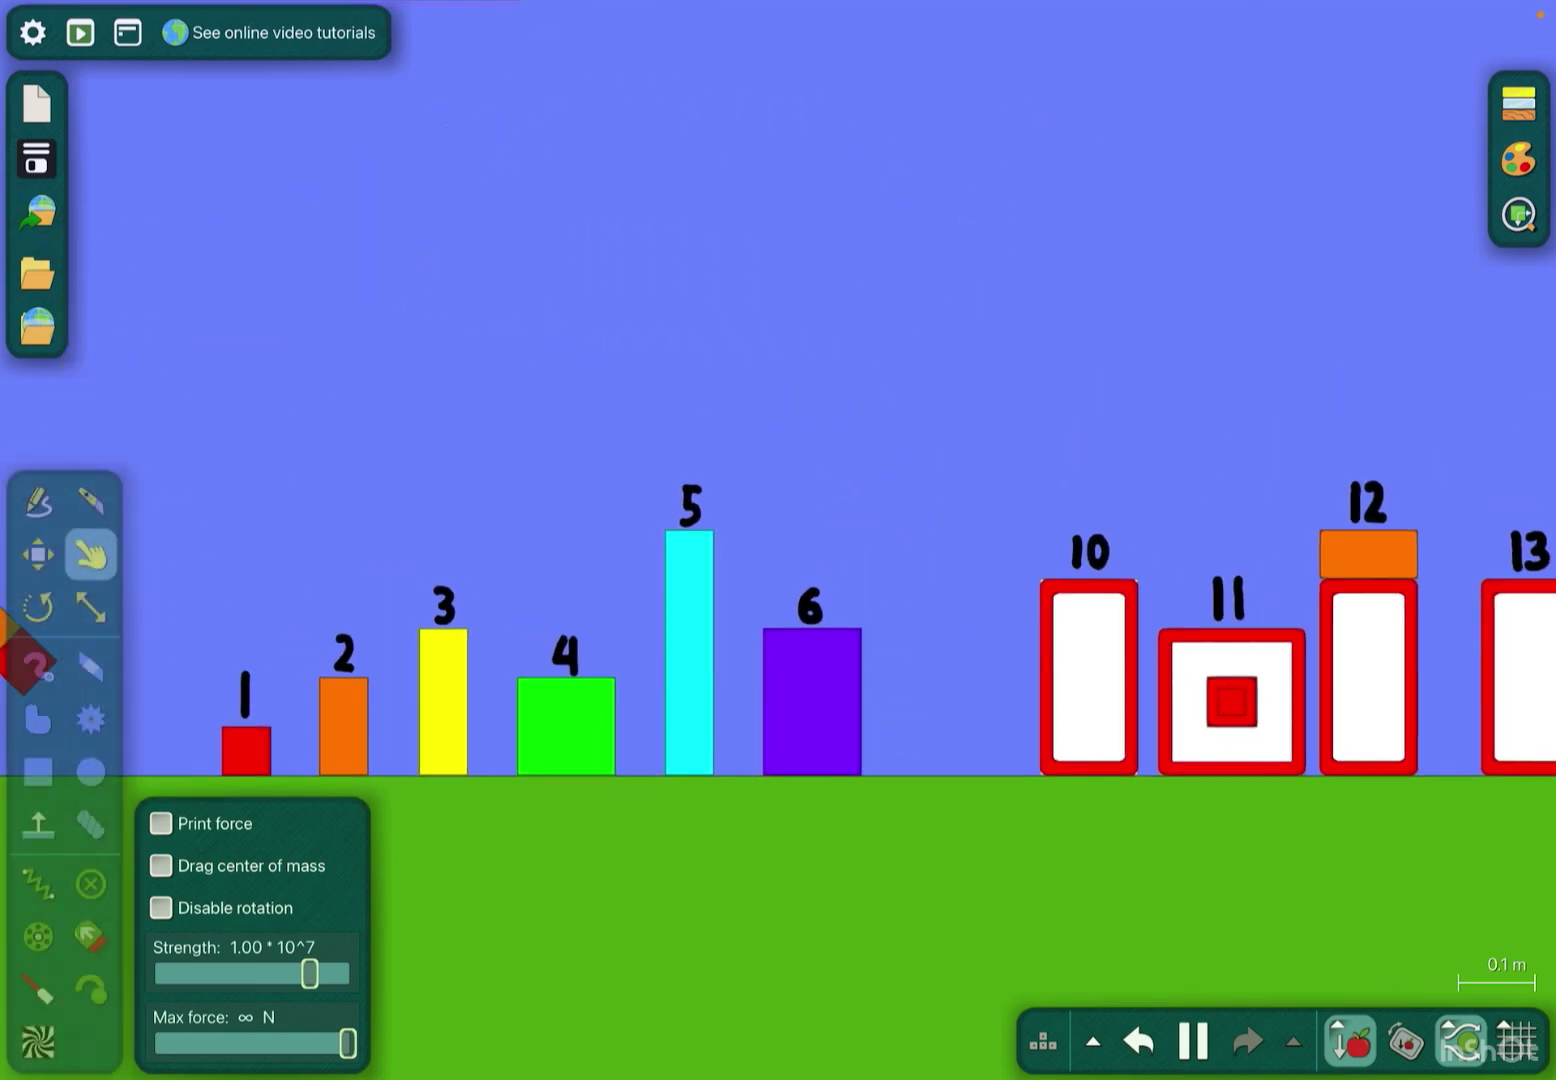
scroll(778, 547, up, 2)
drag(852, 547, 875, 511)
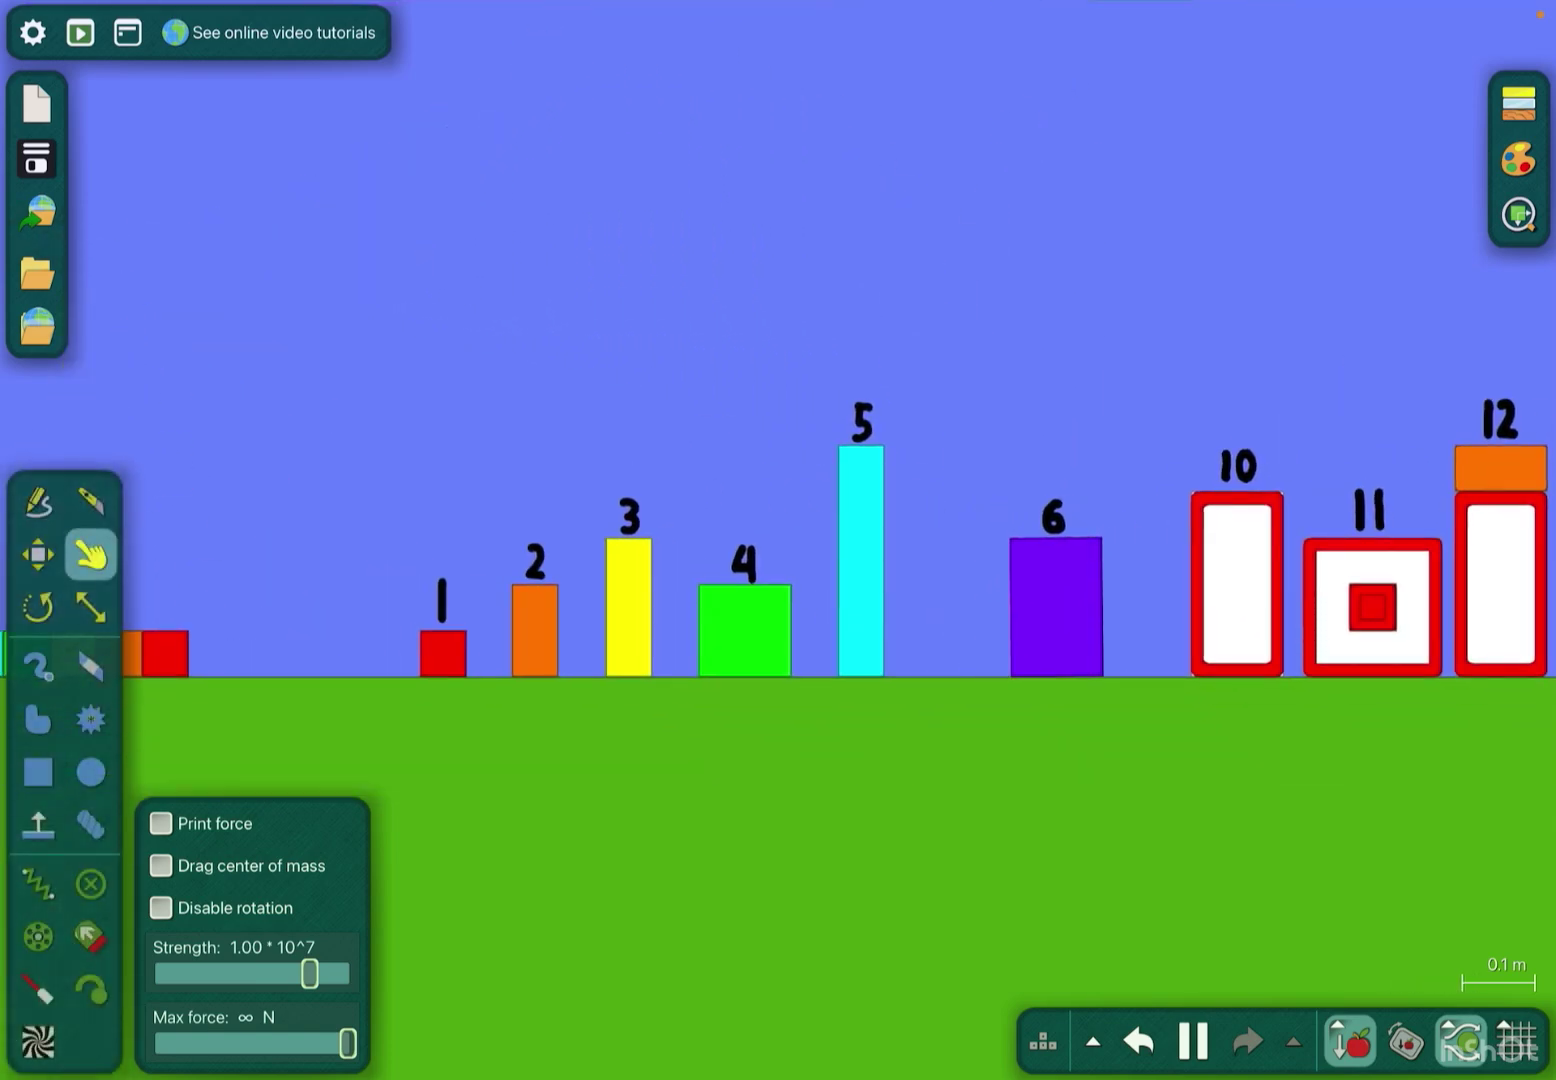
scroll(778, 547, up, 3)
scroll(778, 547, down, 6)
scroll(778, 548, up, 1)
scroll(778, 547, up, 2)
scroll(778, 547, up, 2)
scroll(778, 547, up, 1)
scroll(778, 547, up, 1)
scroll(778, 547, up, 2)
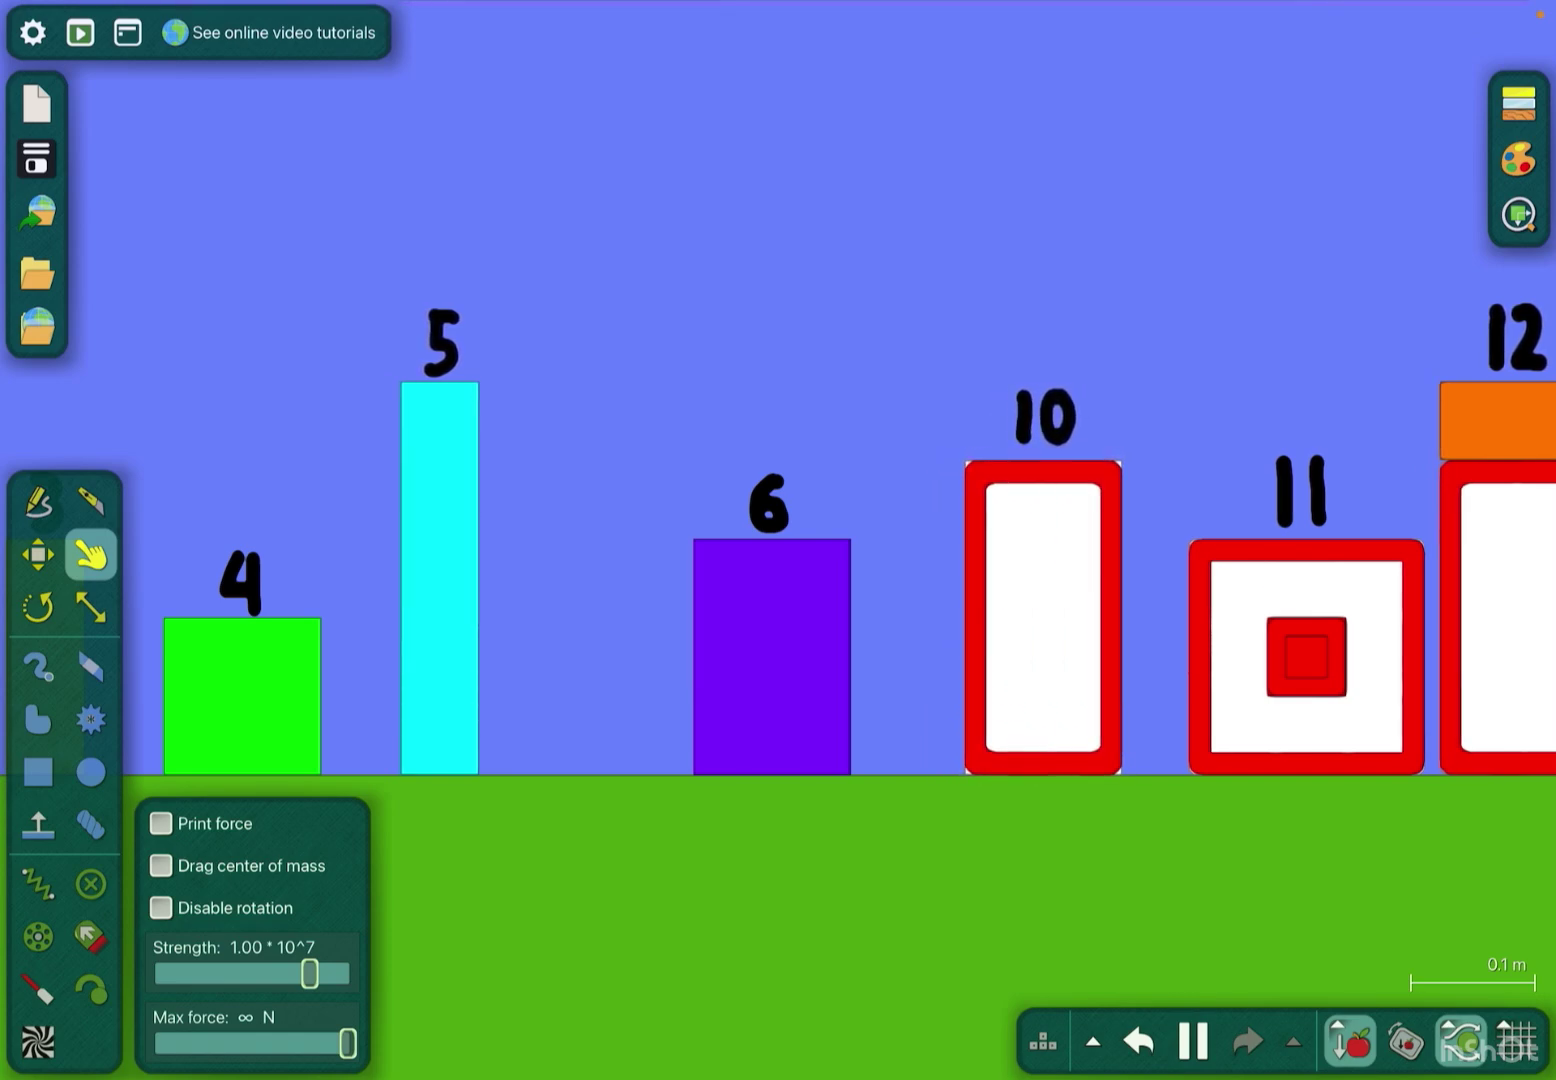
scroll(778, 547, down, 3)
scroll(778, 547, down, 1)
scroll(778, 547, up, 1)
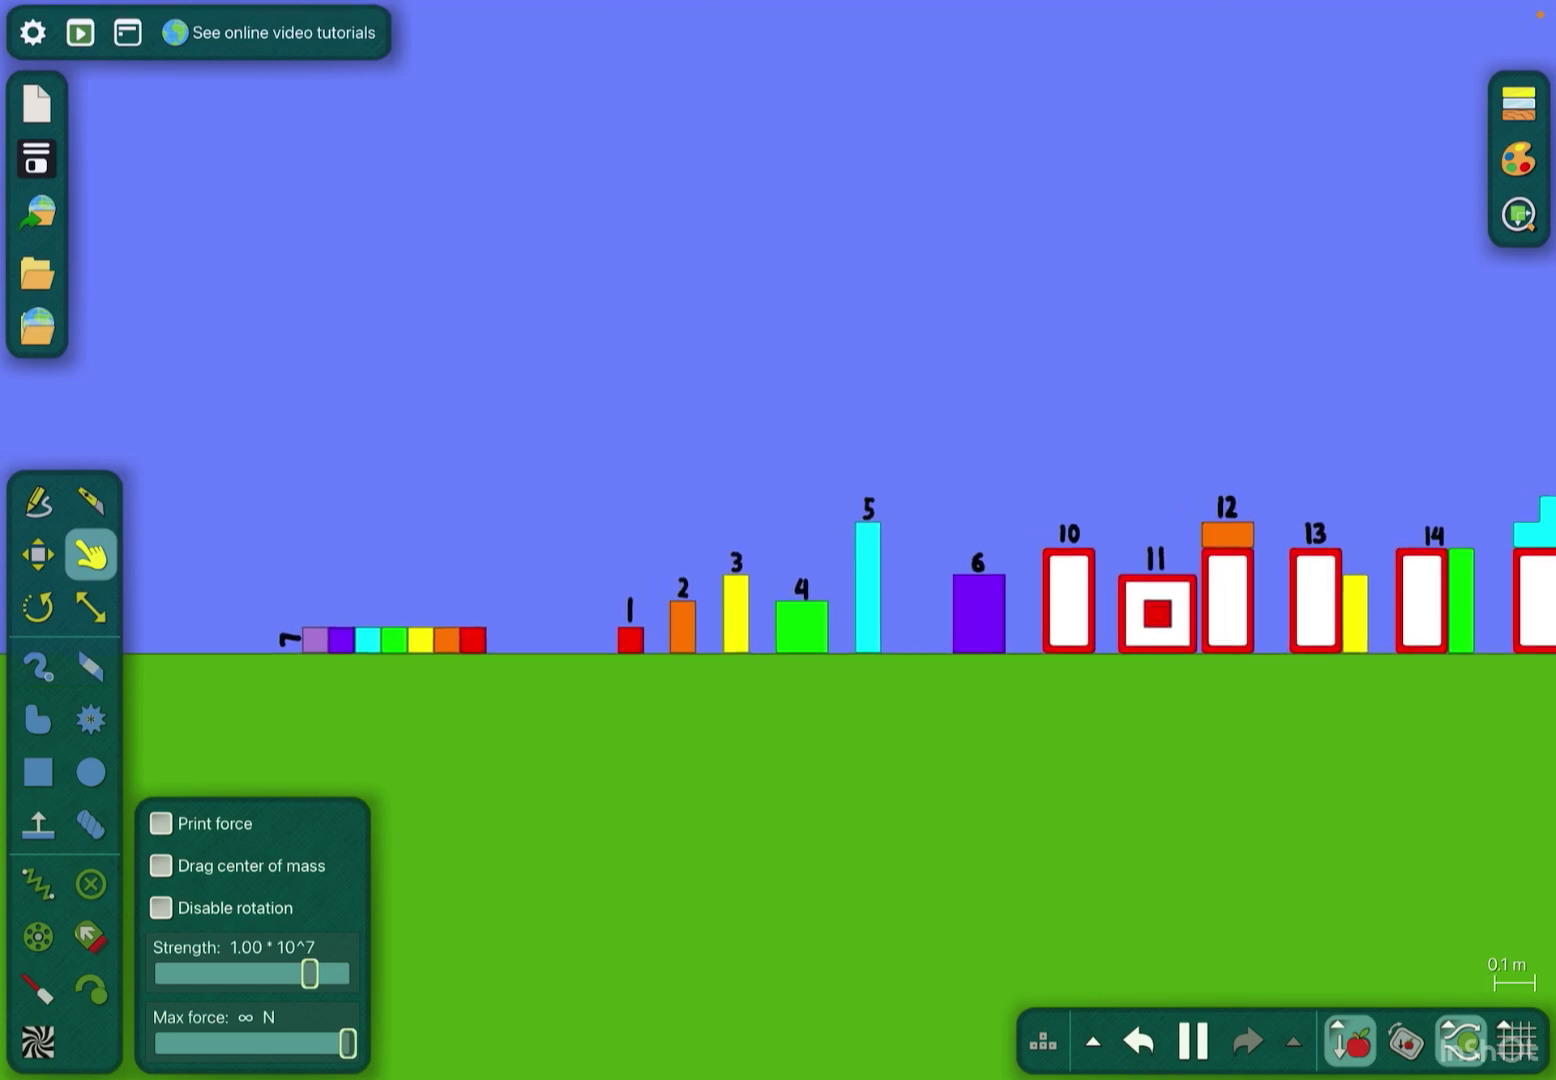
scroll(778, 547, up, 1)
scroll(779, 547, up, 3)
scroll(779, 548, down, 5)
scroll(778, 548, up, 3)
scroll(924, 583, up, 2)
scroll(924, 583, up, 1)
scroll(924, 584, up, 1)
scroll(924, 583, up, 3)
scroll(924, 583, up, 1)
scroll(925, 584, down, 4)
scroll(924, 583, down, 1)
scroll(924, 583, up, 1)
scroll(778, 547, down, 3)
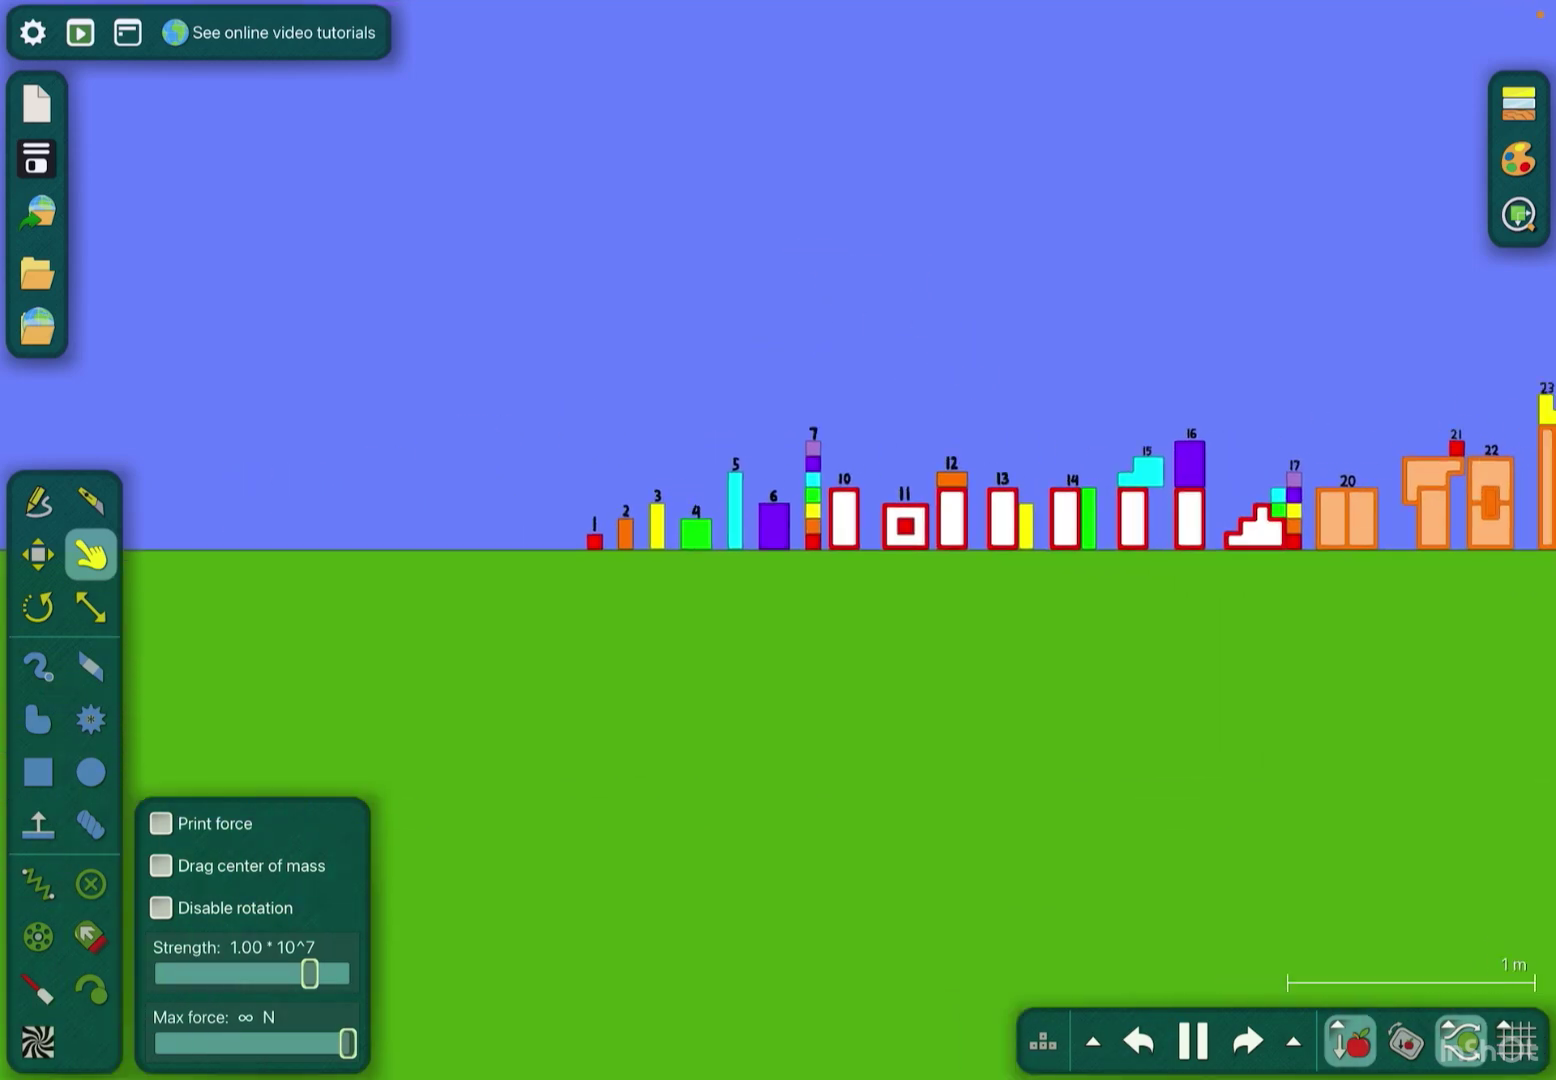
scroll(778, 547, up, 1)
scroll(778, 547, up, 3)
scroll(779, 548, down, 1)
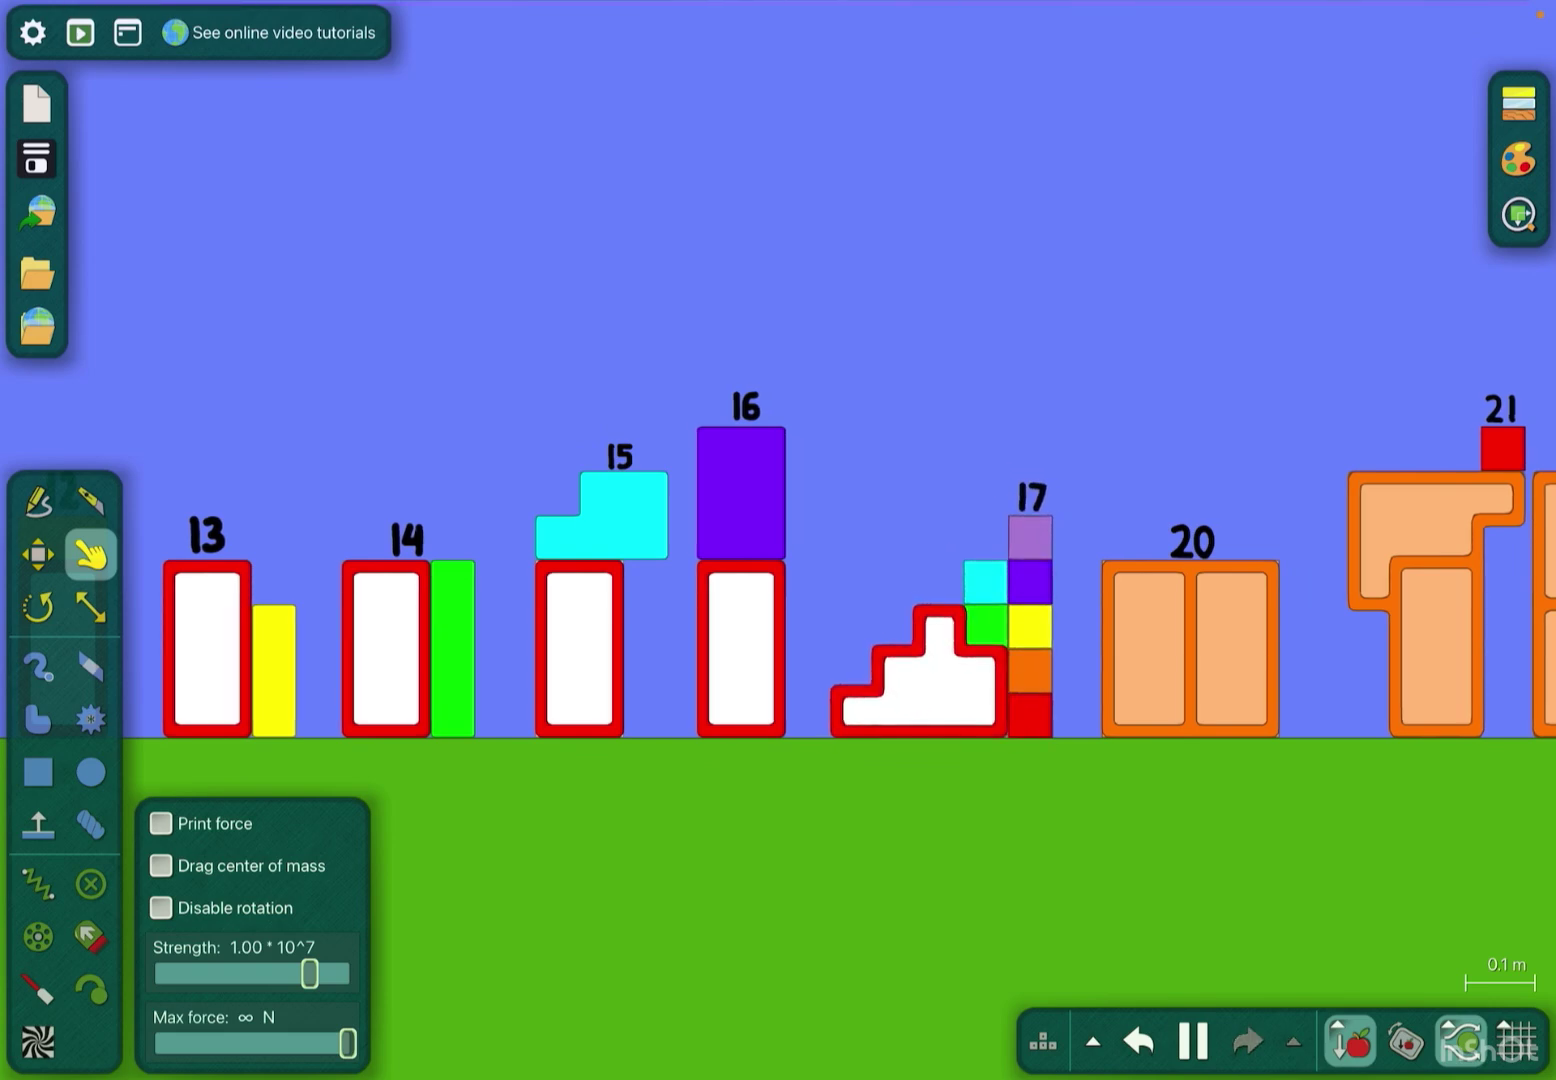
Swing block 15 high into the sky, then pull the flung block back to the ground.
drag(1508, 6, 1337, 365)
click(1143, 734)
click(608, 364)
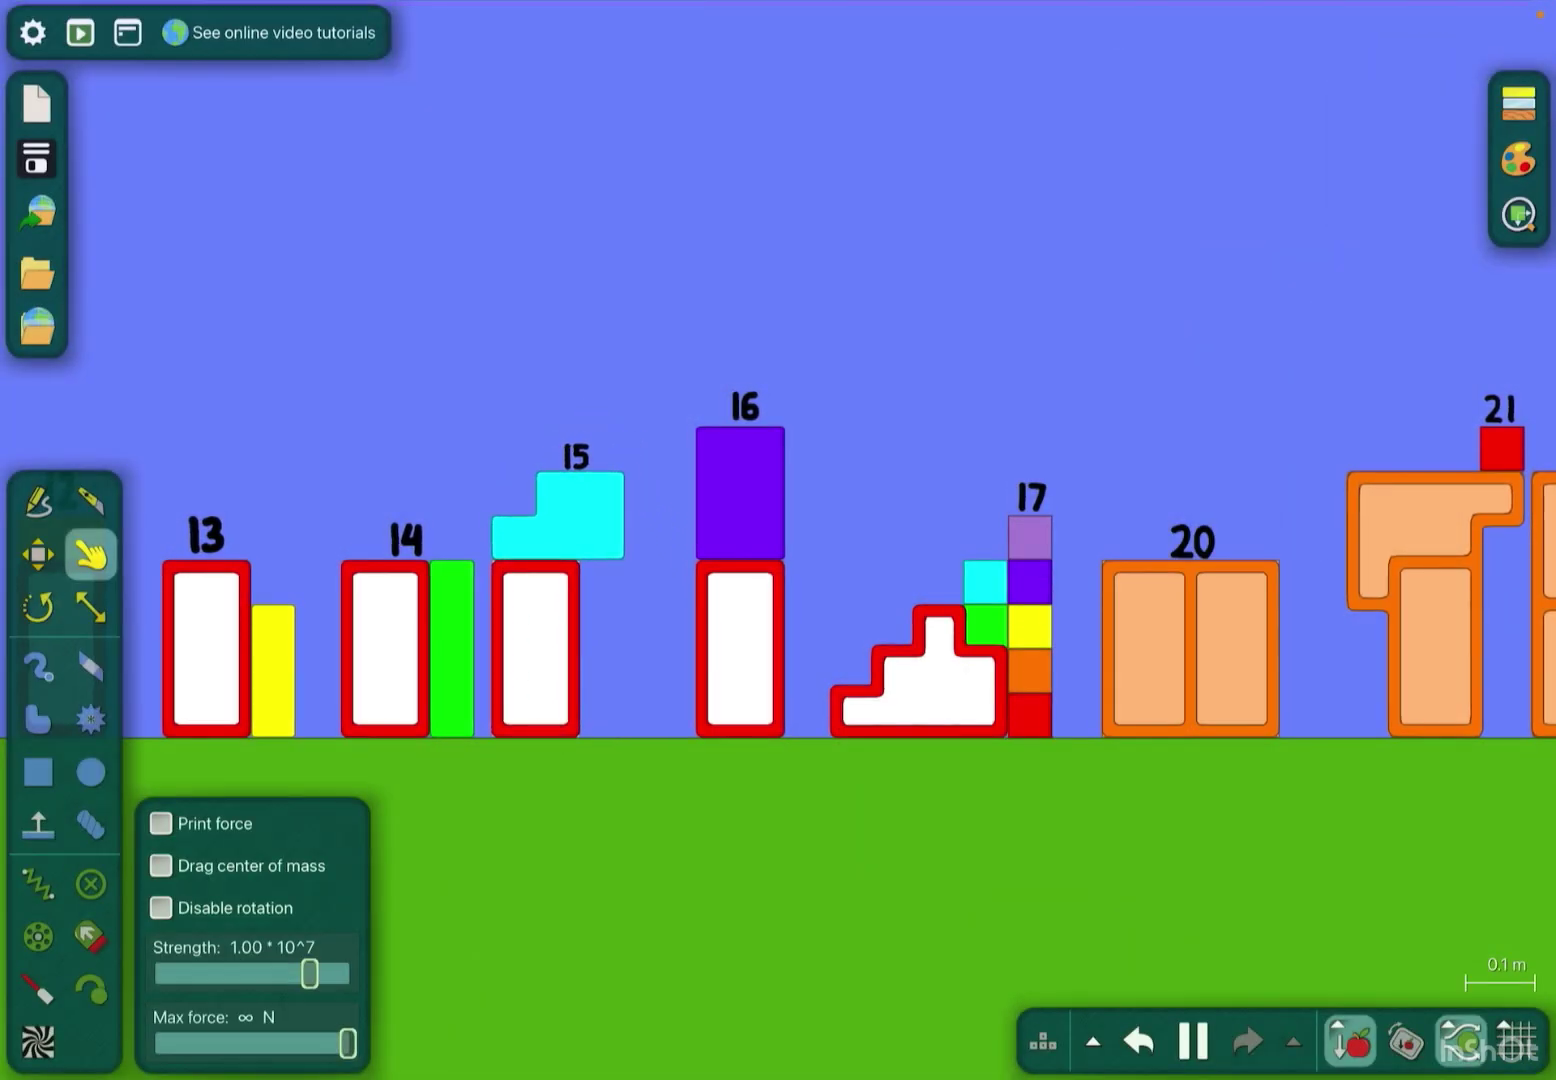
scroll(401, 645, up, 8)
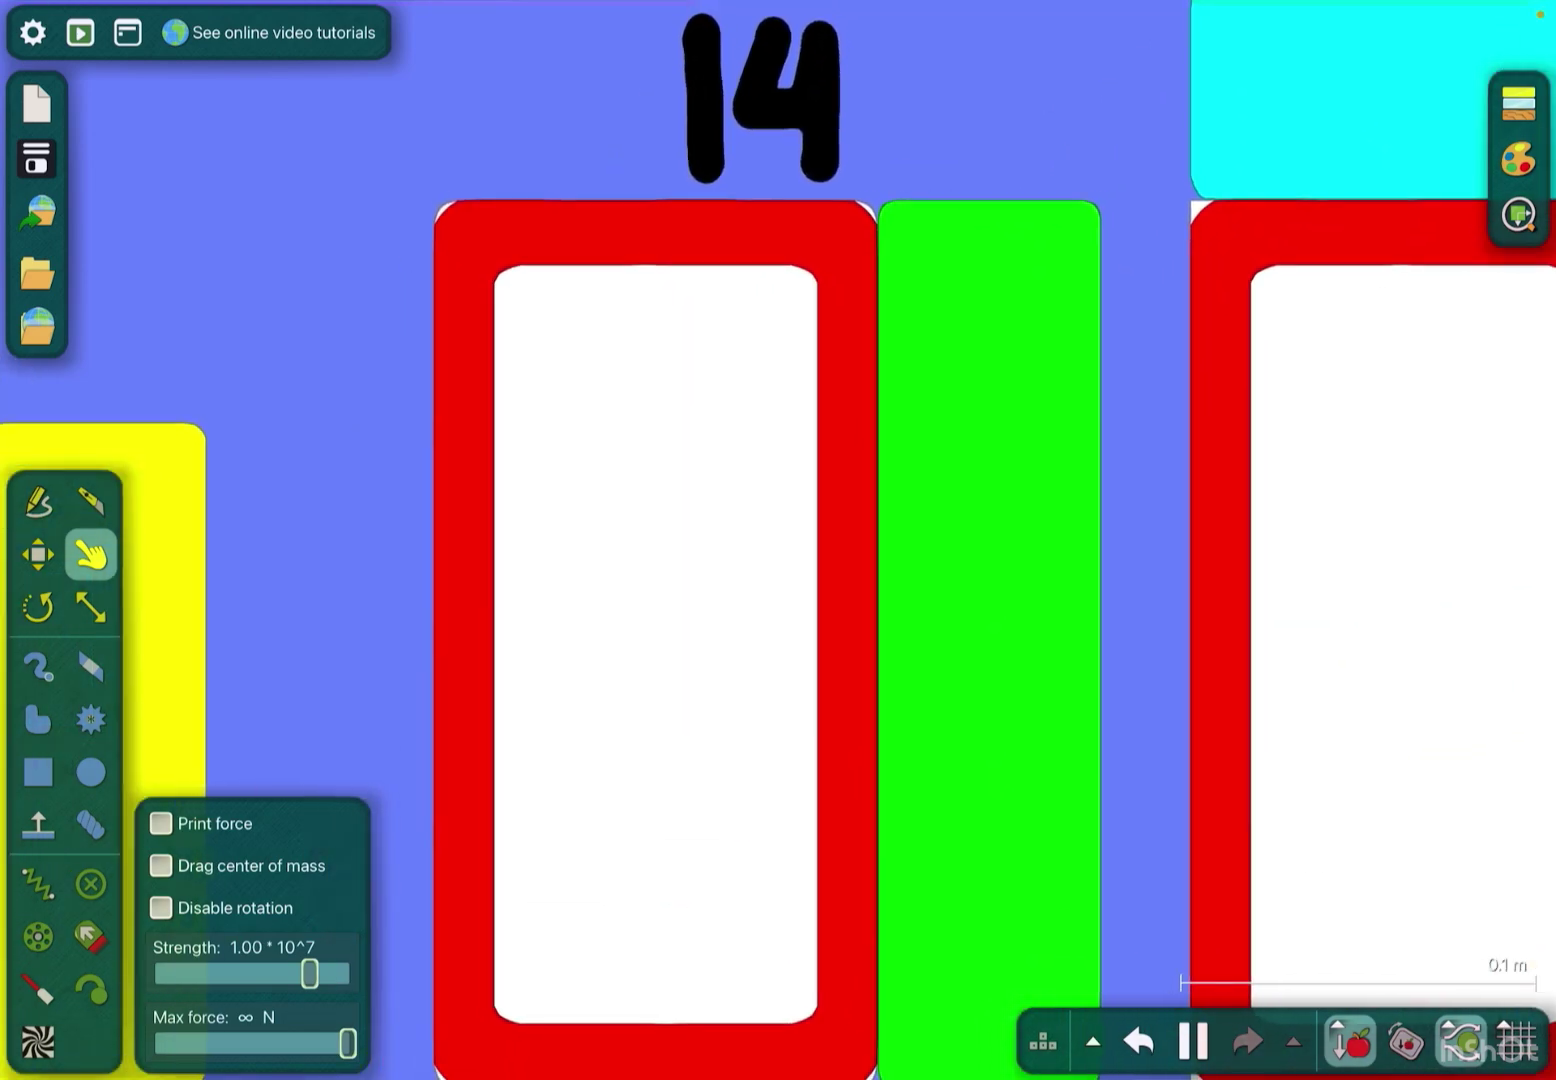
scroll(778, 547, down, 8)
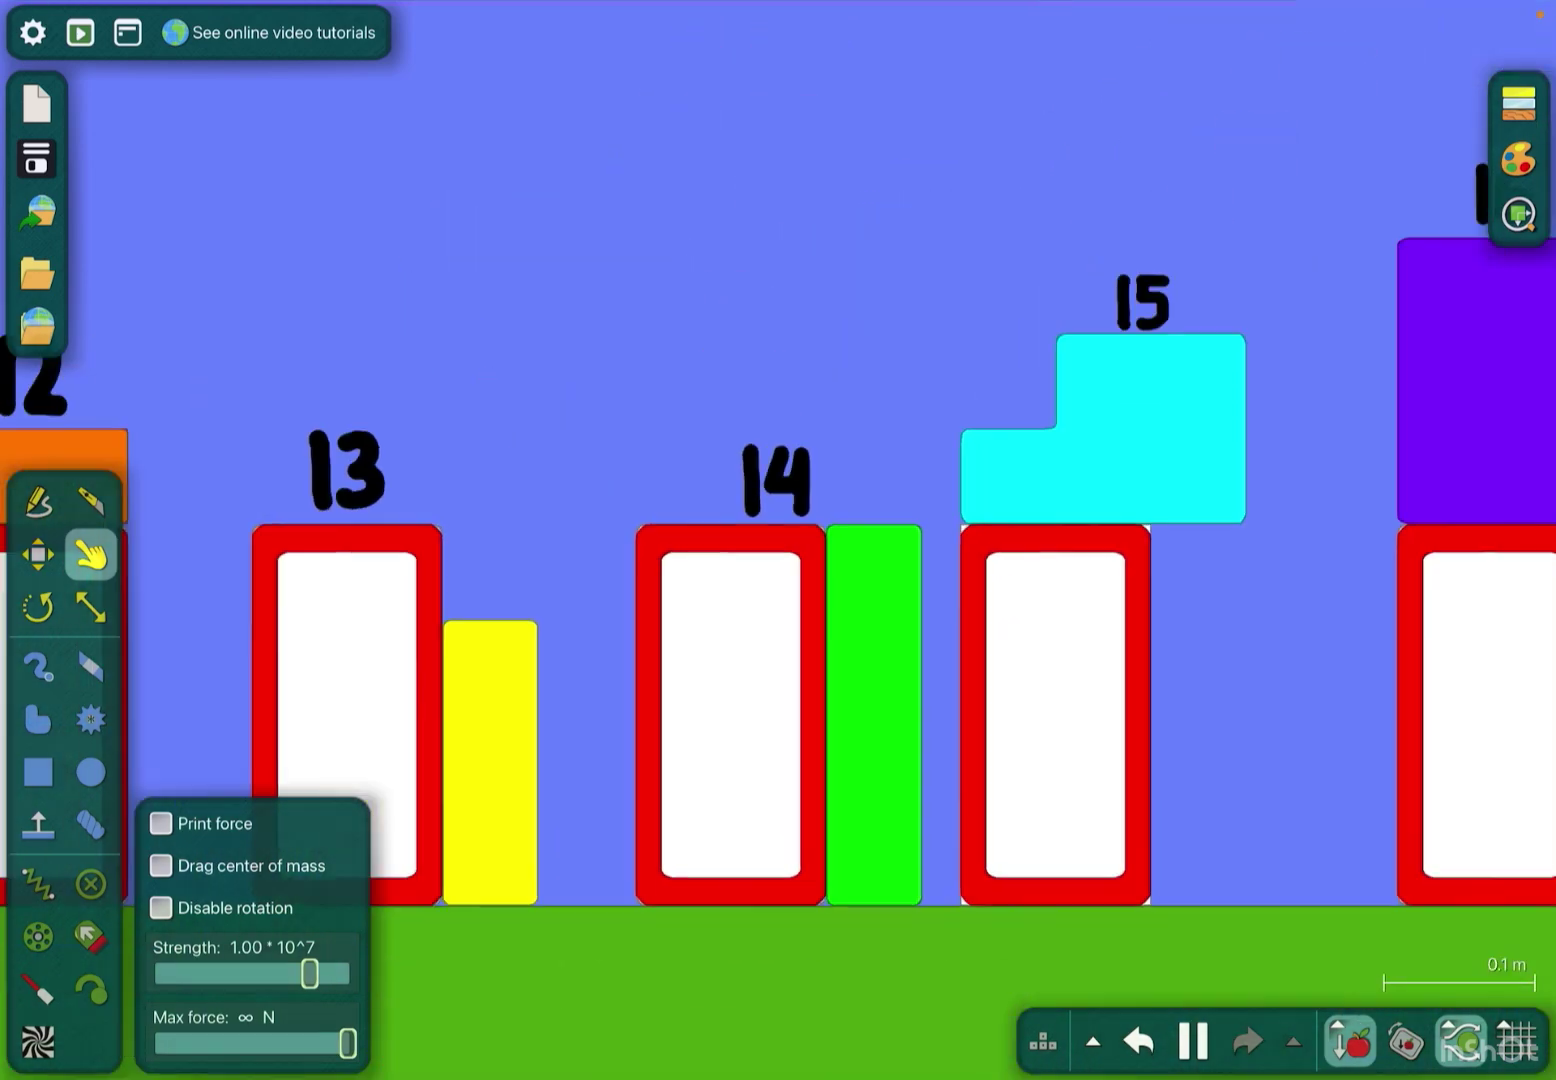
scroll(779, 547, down, 4)
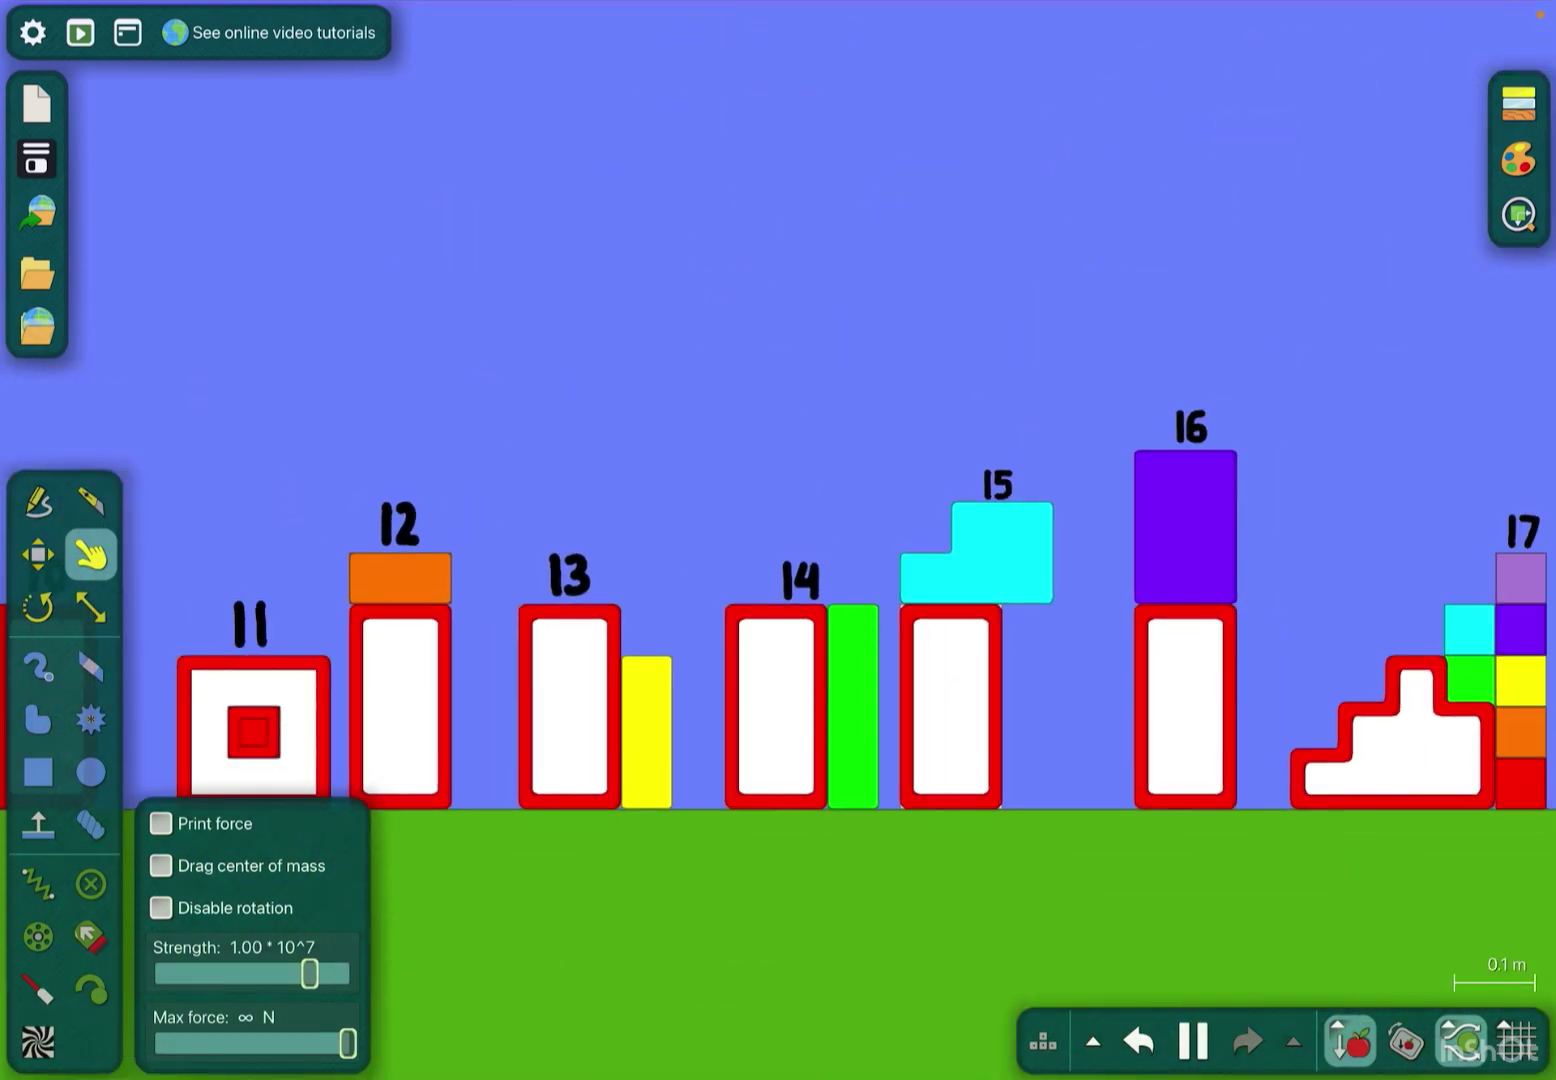
mouse_move(950, 705)
mouse_down()
mouse_move(1009, 633)
mouse_move(960, 584)
mouse_up()
drag(1012, 680, 1021, 687)
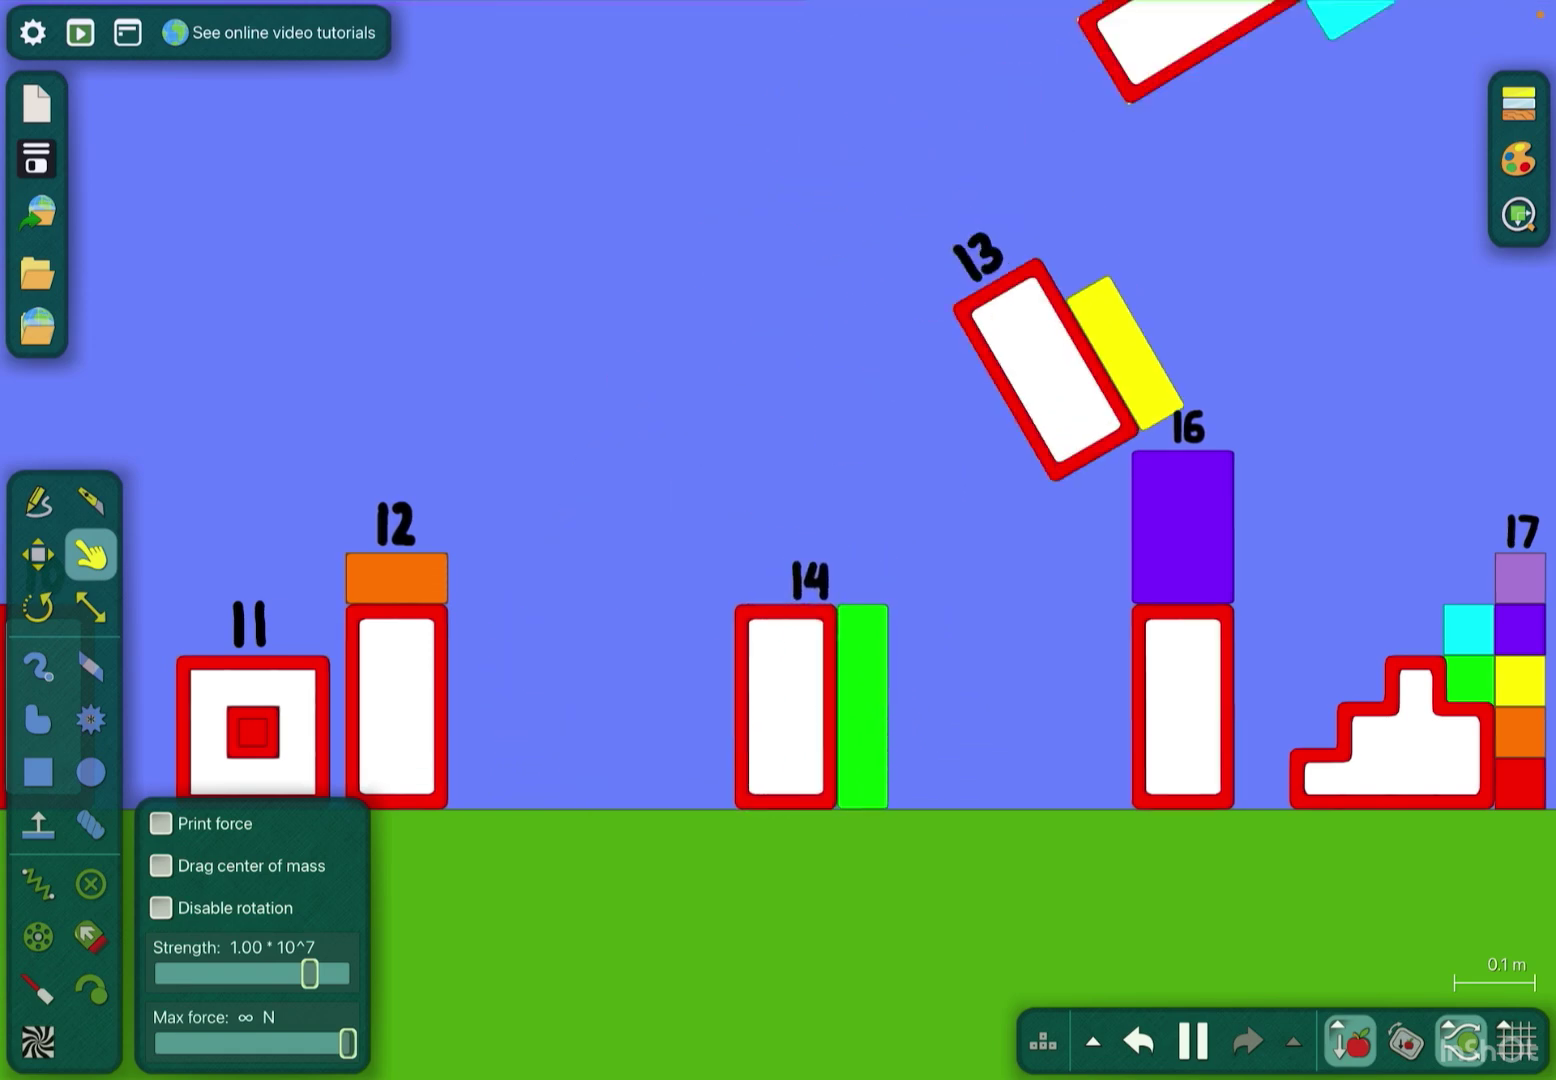
scroll(997, 706, down, 5)
scroll(997, 608, up, 3)
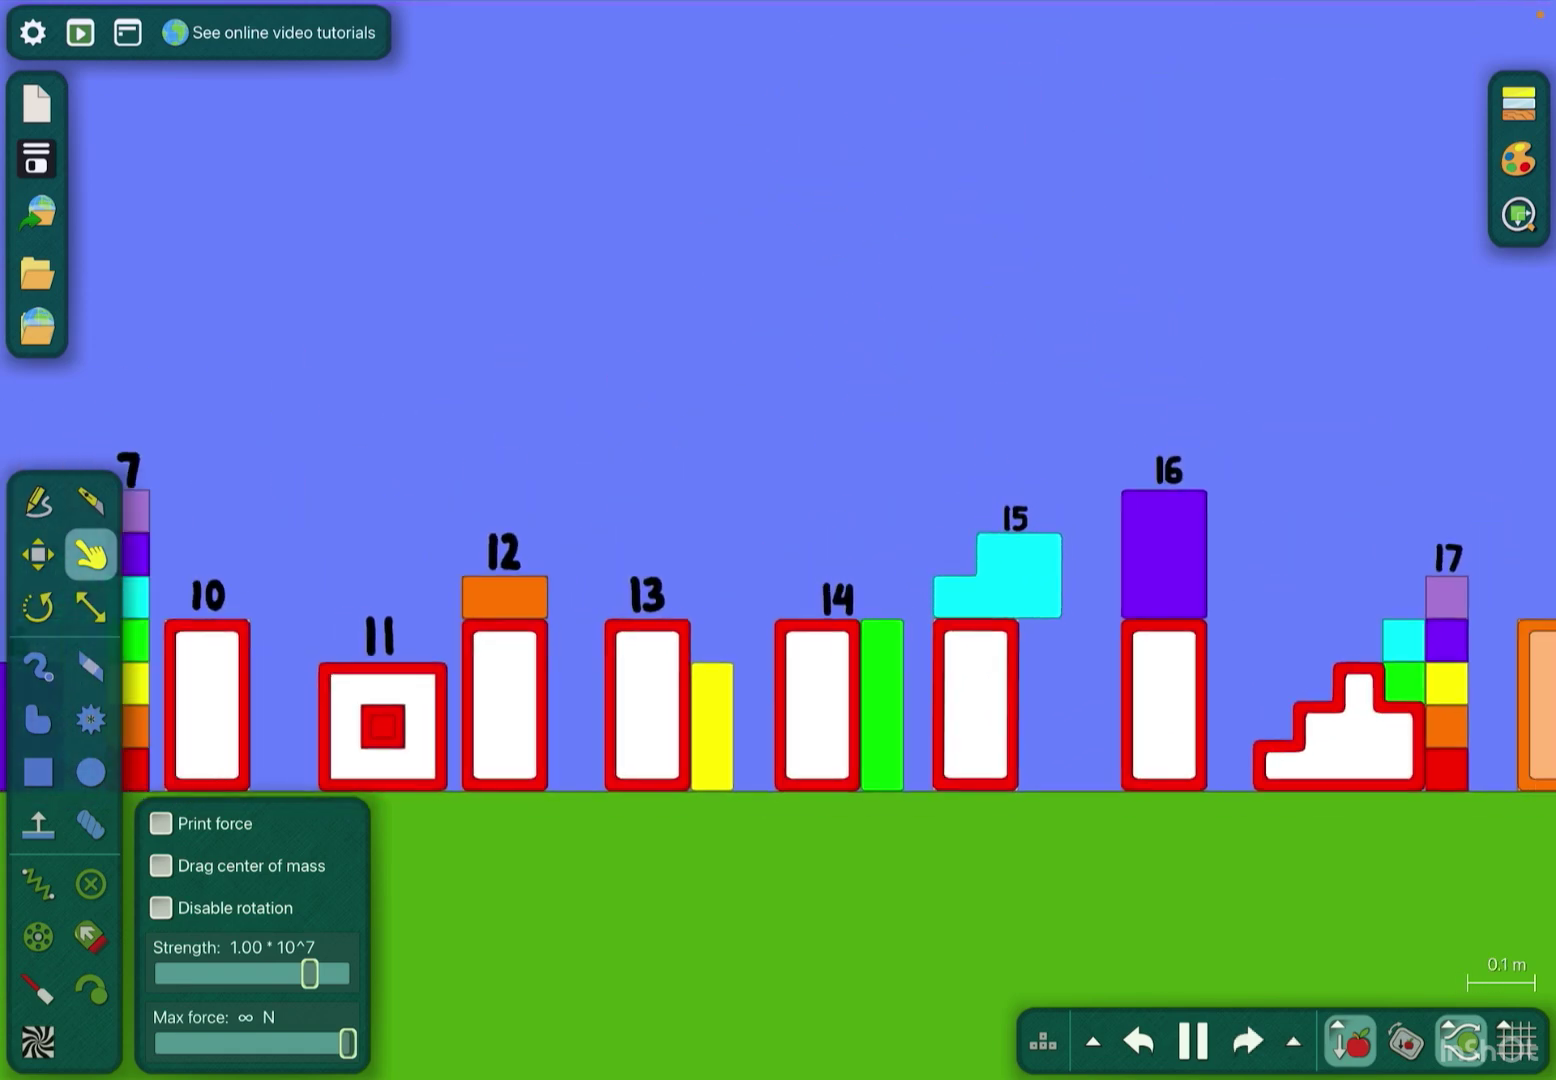
scroll(996, 608, down, 8)
mouse_move(687, 245)
mouse_down()
mouse_move(280, 817)
mouse_move(292, 798)
mouse_up()
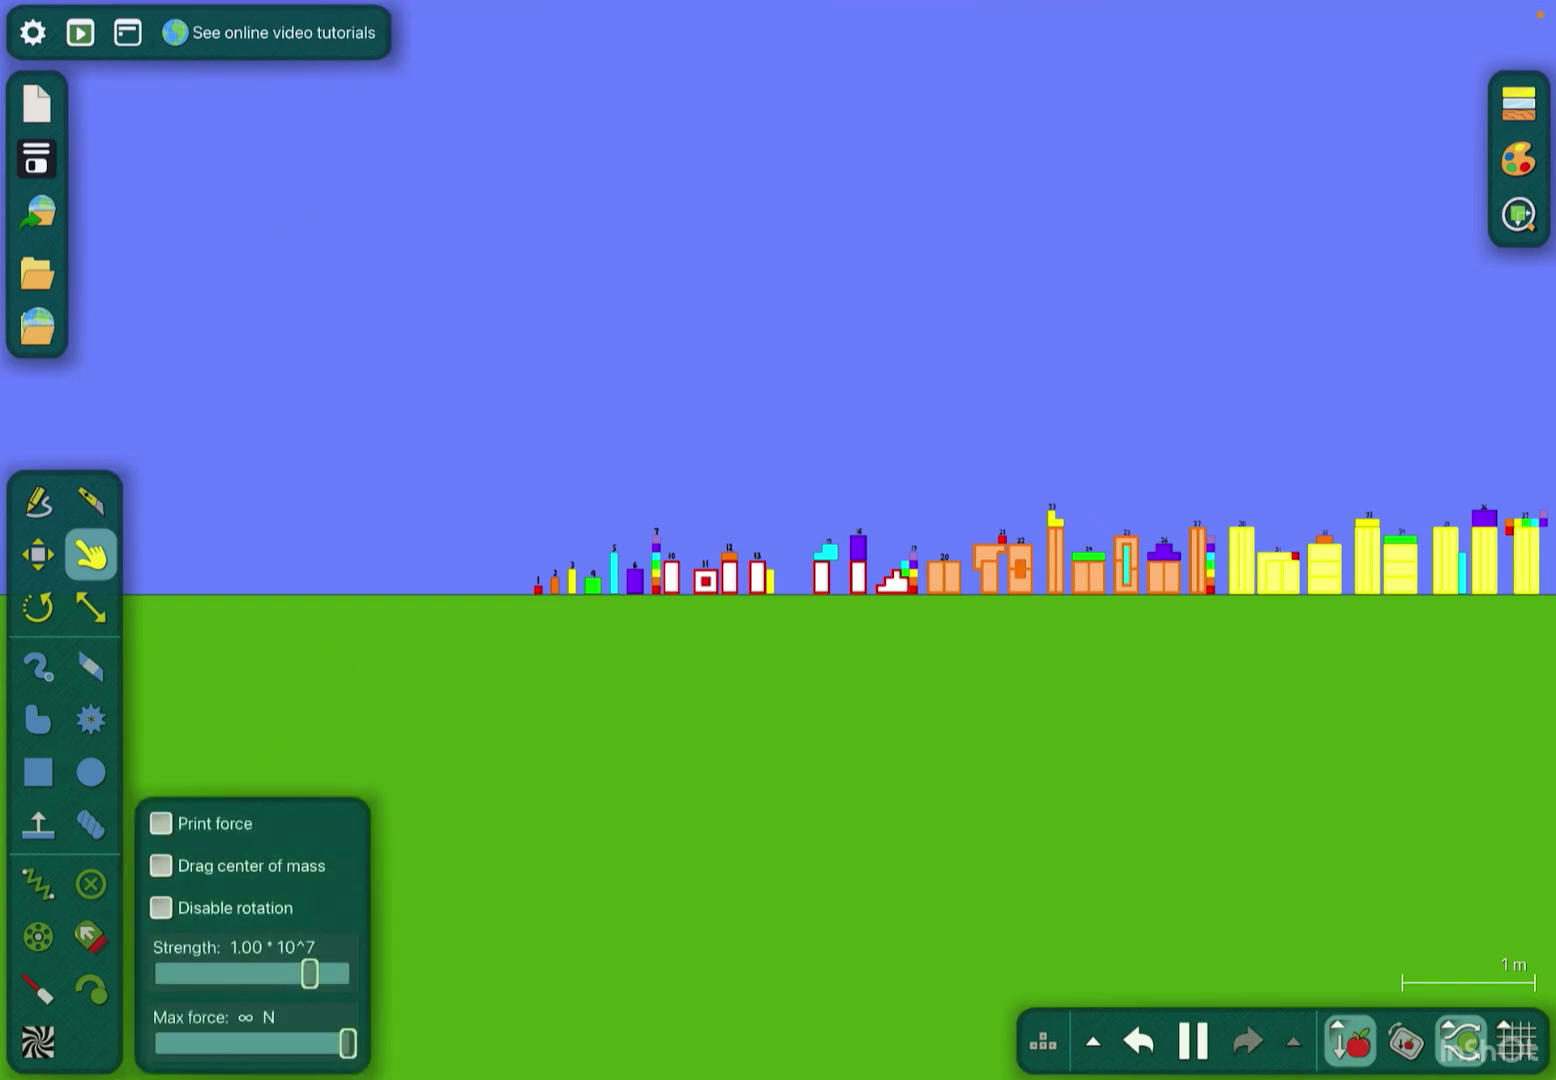
scroll(851, 584, up, 8)
scroll(851, 583, down, 2)
scroll(851, 584, down, 5)
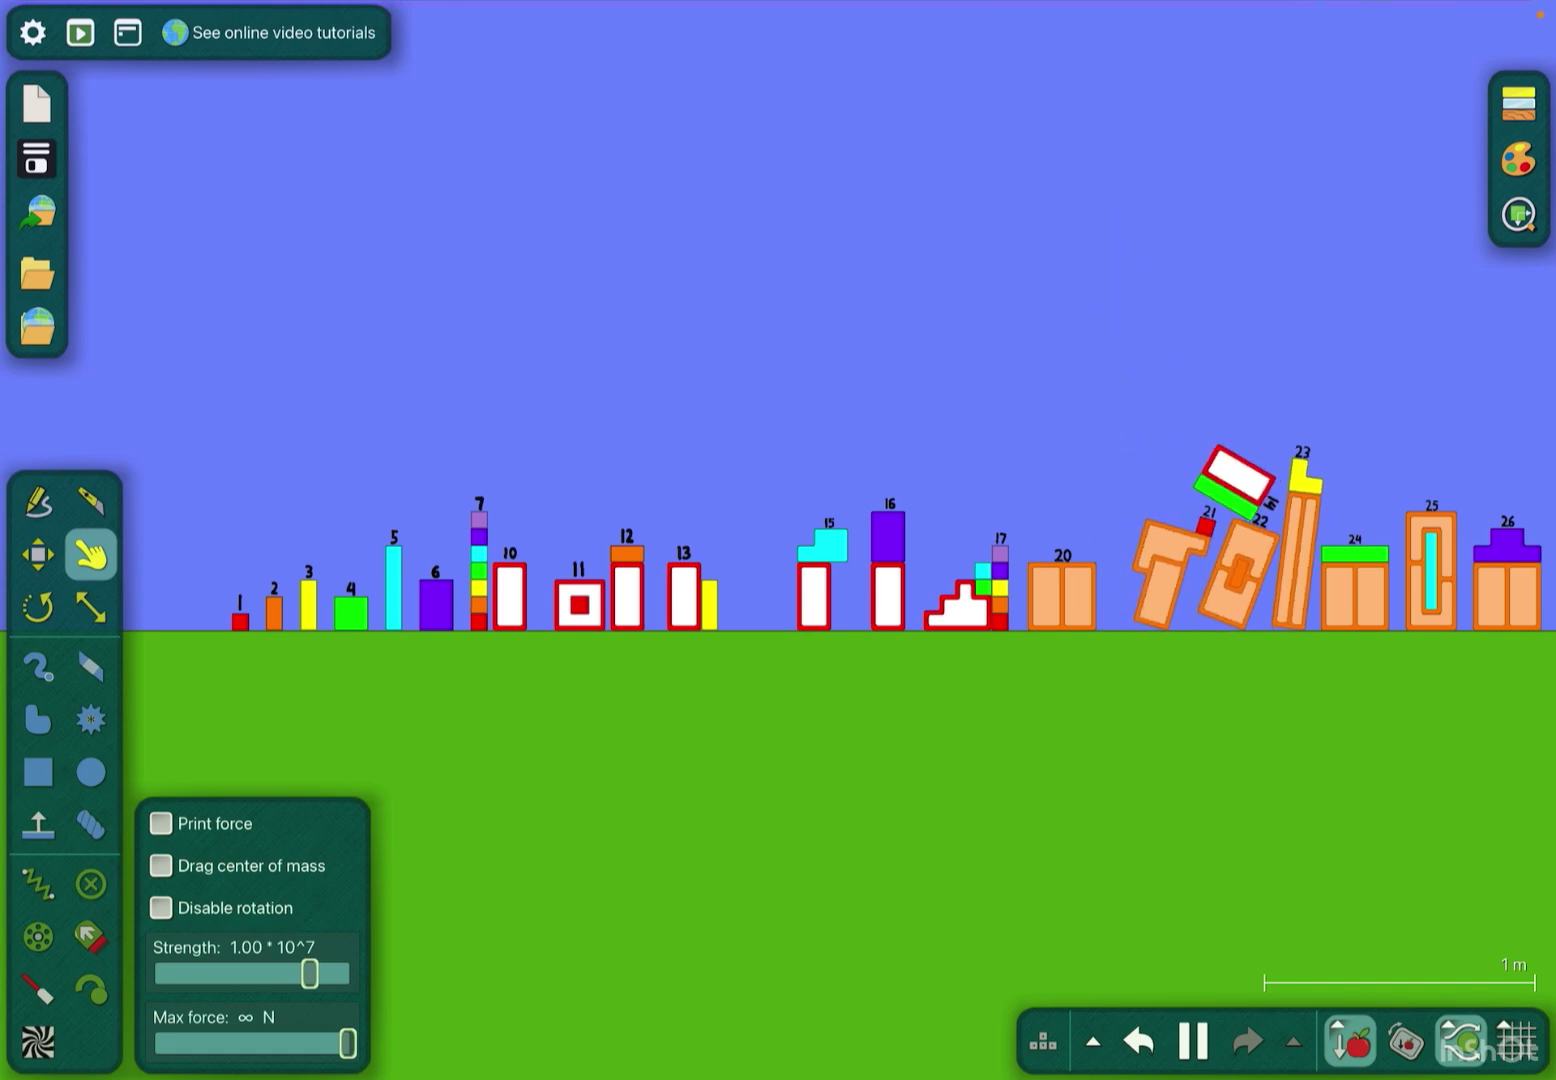
scroll(1167, 573, up, 5)
scroll(1167, 573, down, 8)
scroll(851, 584, up, 2)
scroll(547, 584, up, 3)
scroll(547, 364, up, 5)
scroll(996, 523, up, 3)
scroll(997, 523, up, 2)
scroll(996, 522, up, 2)
scroll(997, 523, up, 1)
scroll(803, 646, down, 6)
scroll(803, 645, down, 4)
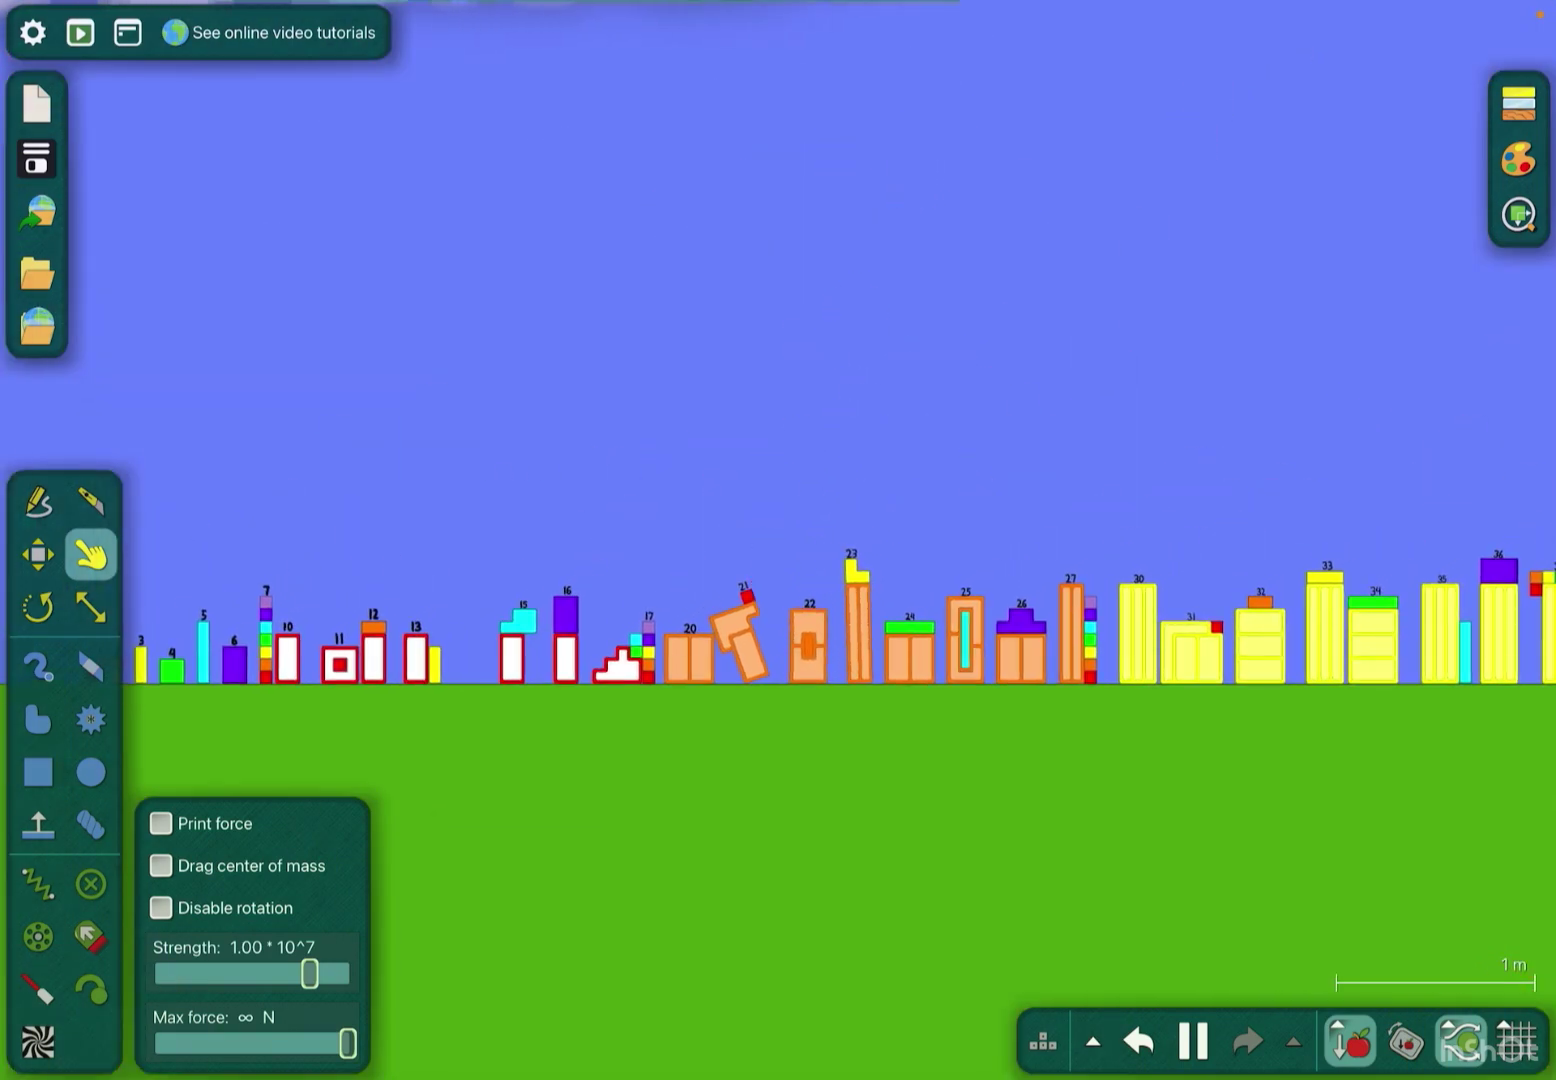
scroll(802, 646, down, 4)
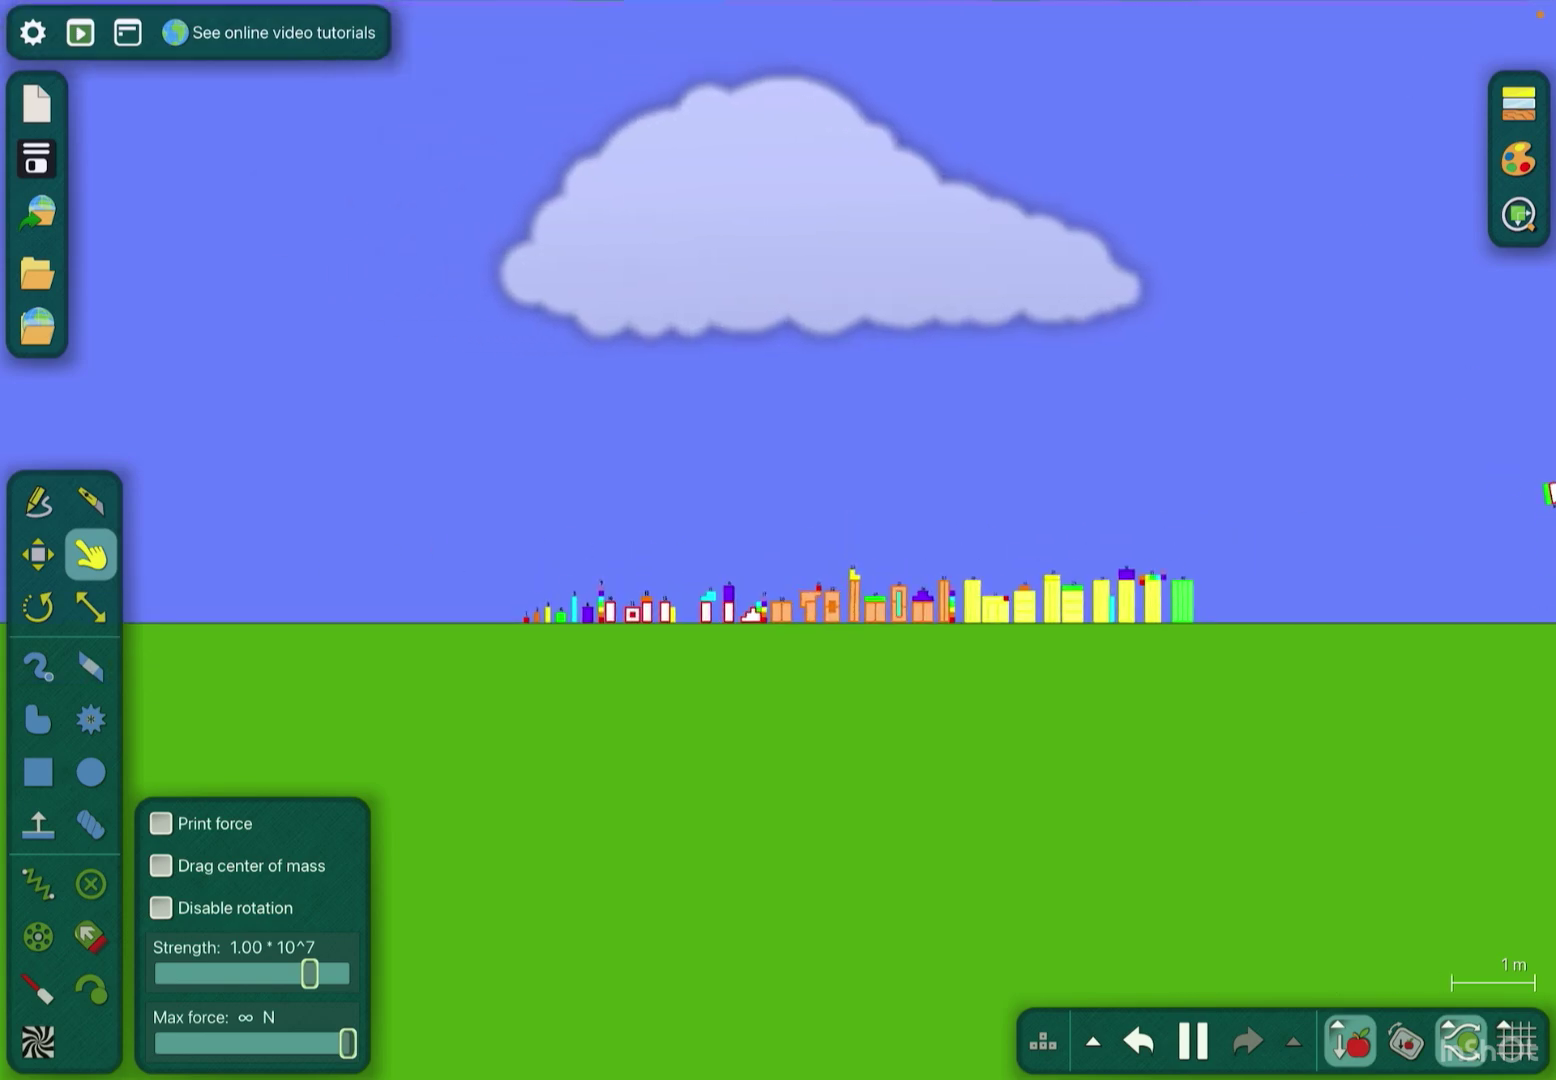
scroll(802, 646, up, 4)
scroll(802, 646, up, 3)
scroll(802, 646, up, 3)
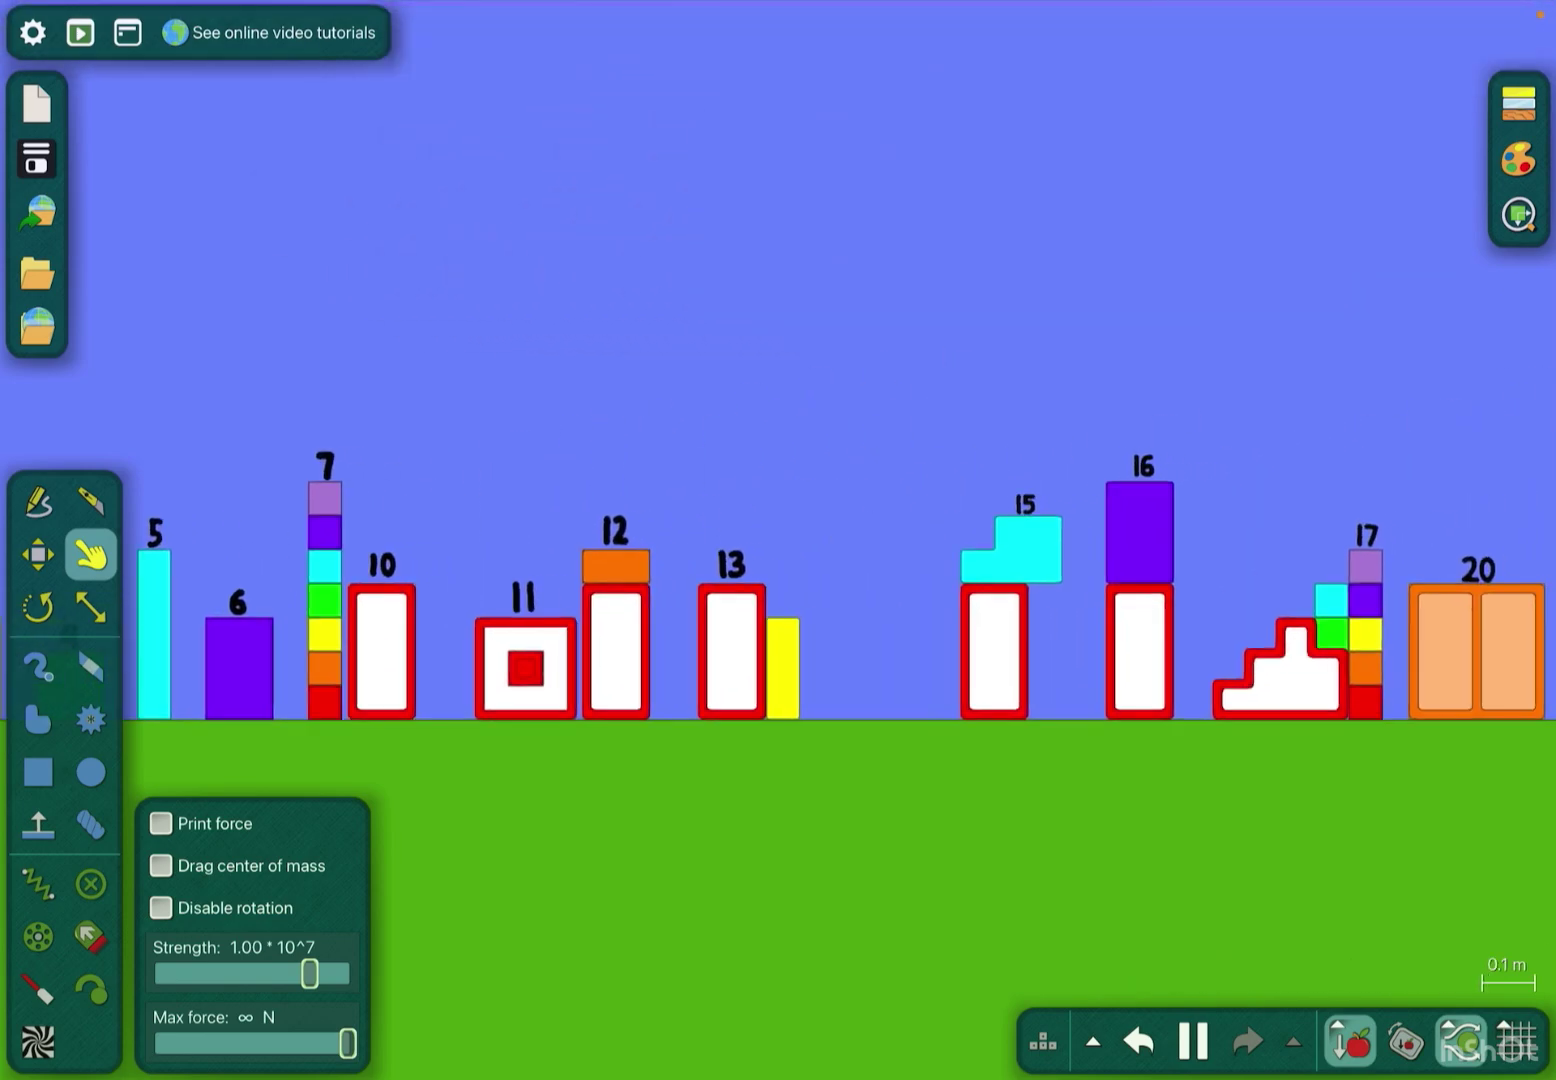
scroll(802, 645, down, 3)
scroll(803, 646, down, 3)
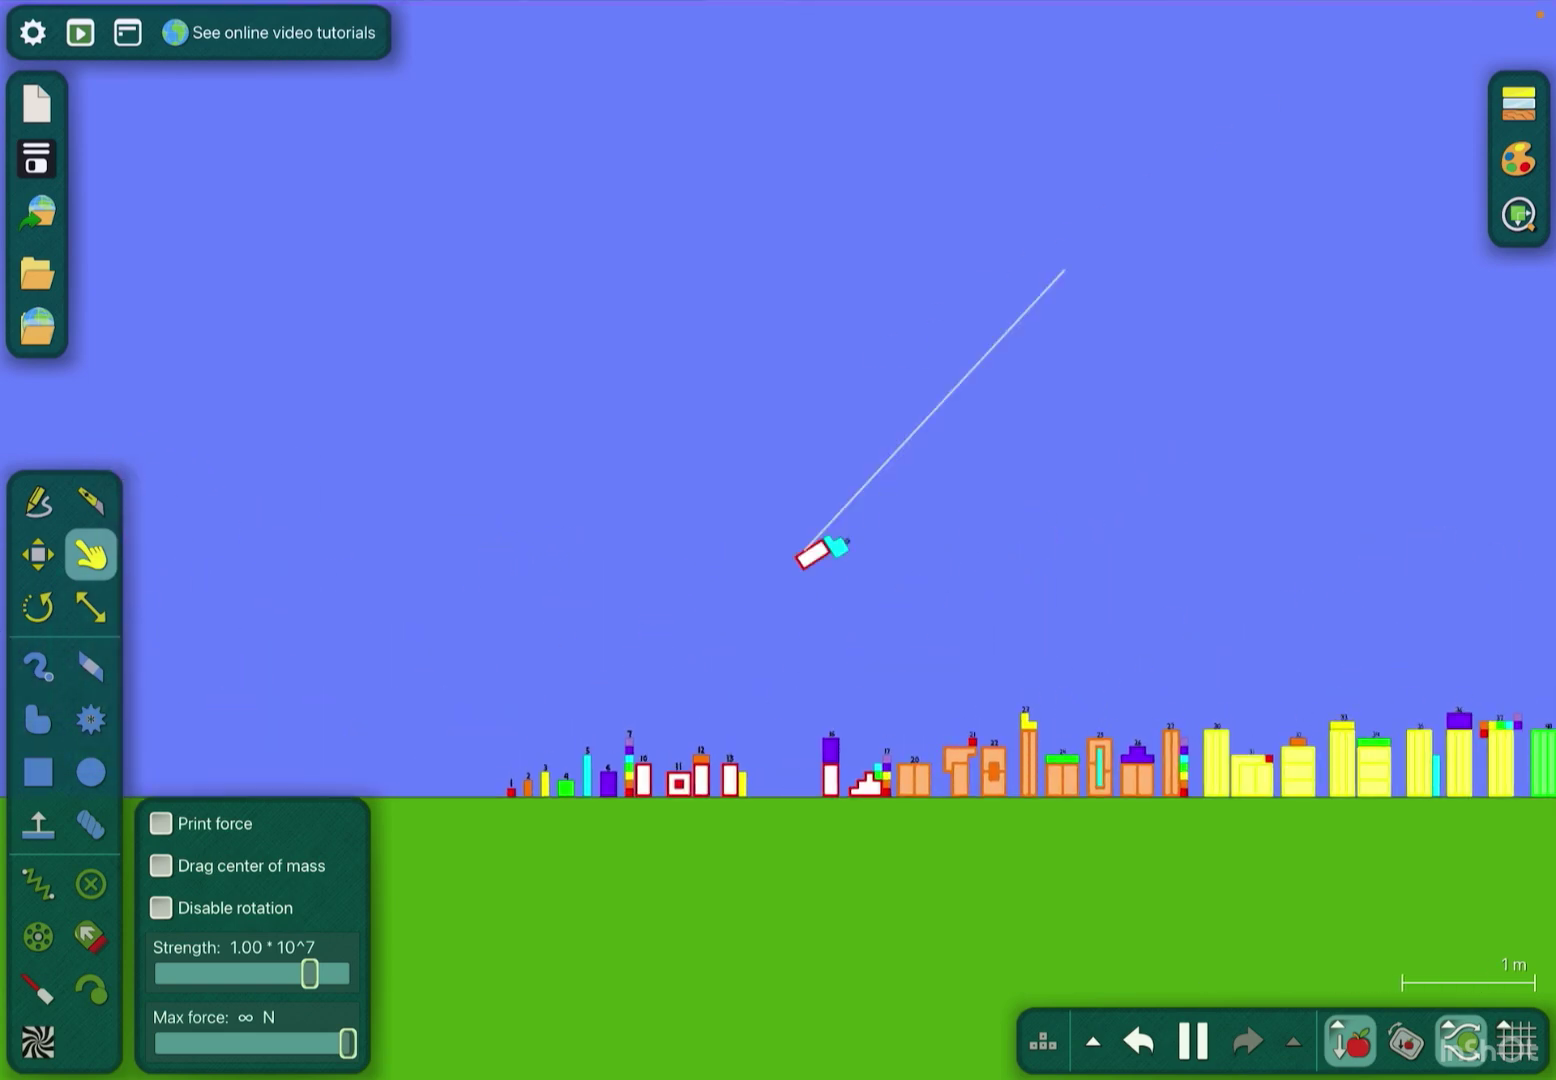
scroll(803, 646, down, 4)
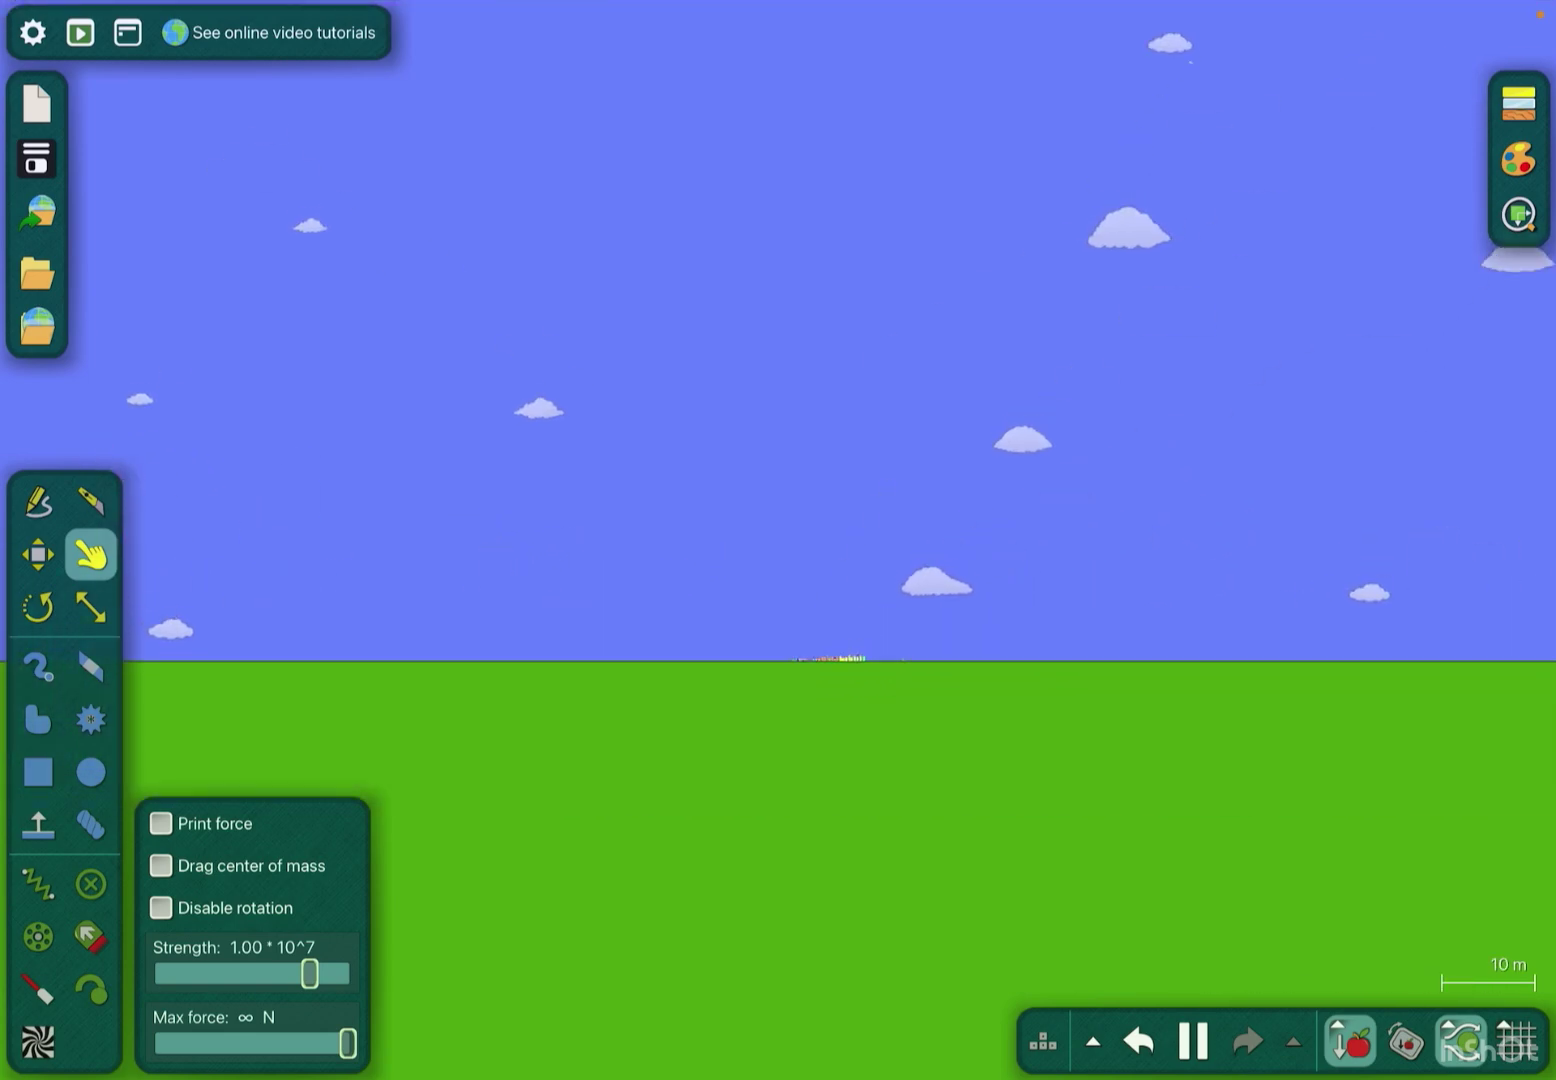
scroll(838, 657, up, 6)
scroll(851, 364, up, 4)
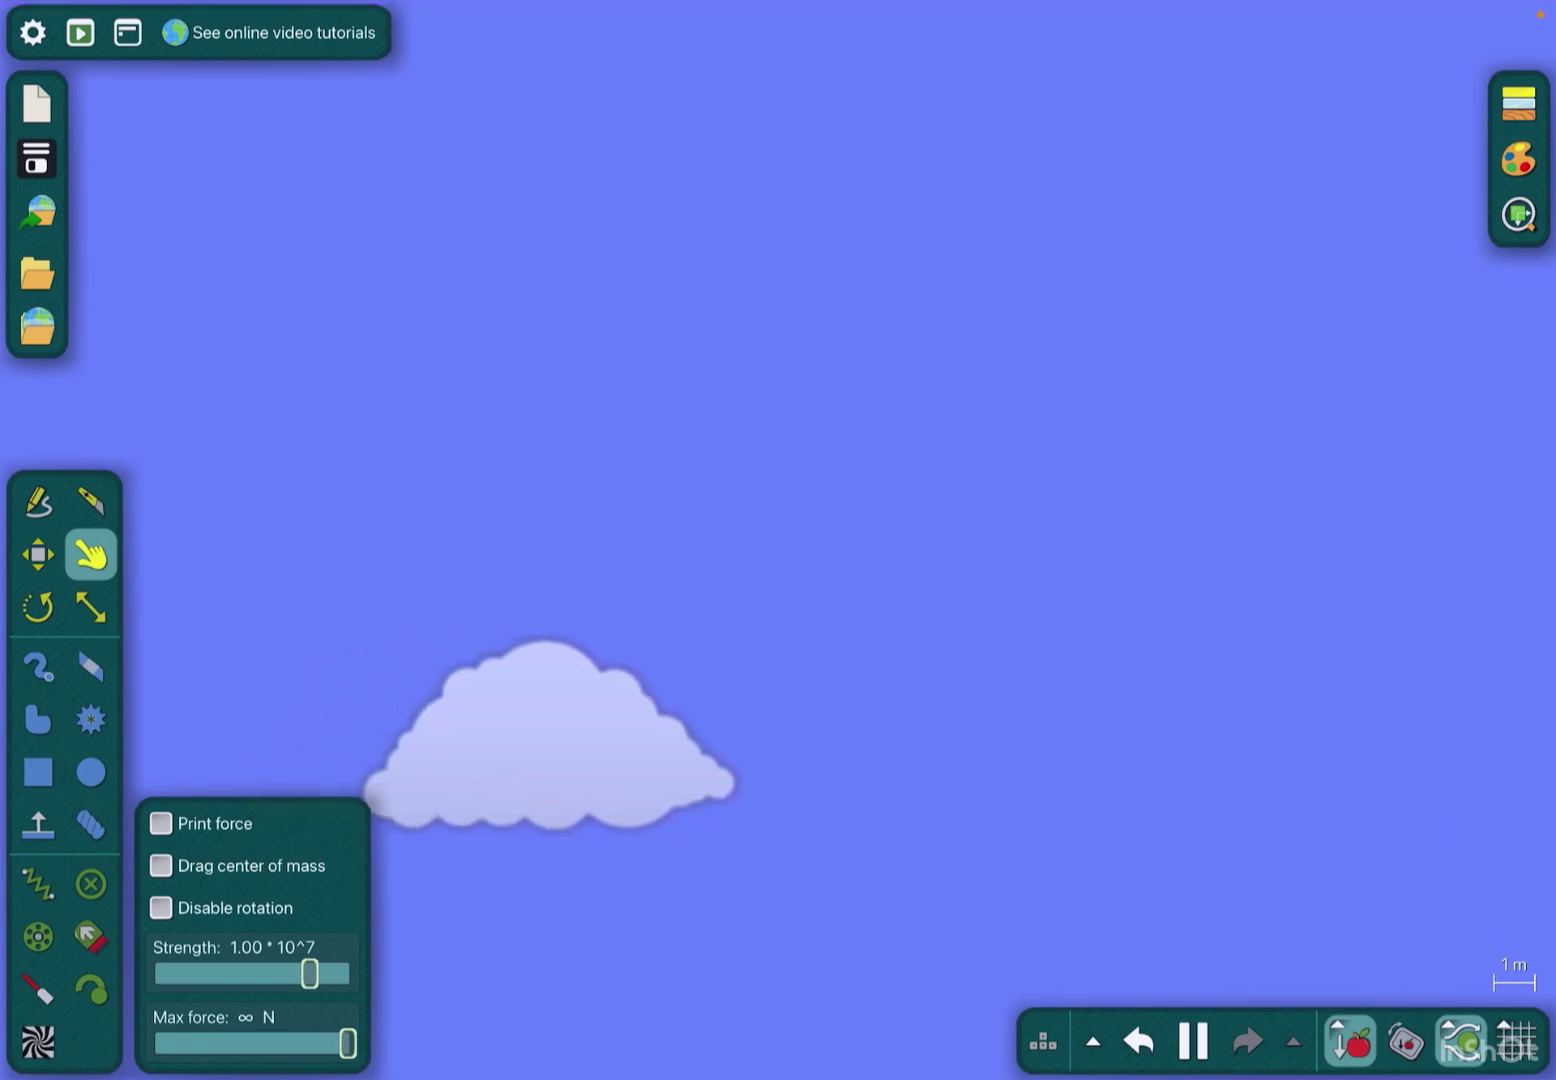
scroll(851, 608, down, 8)
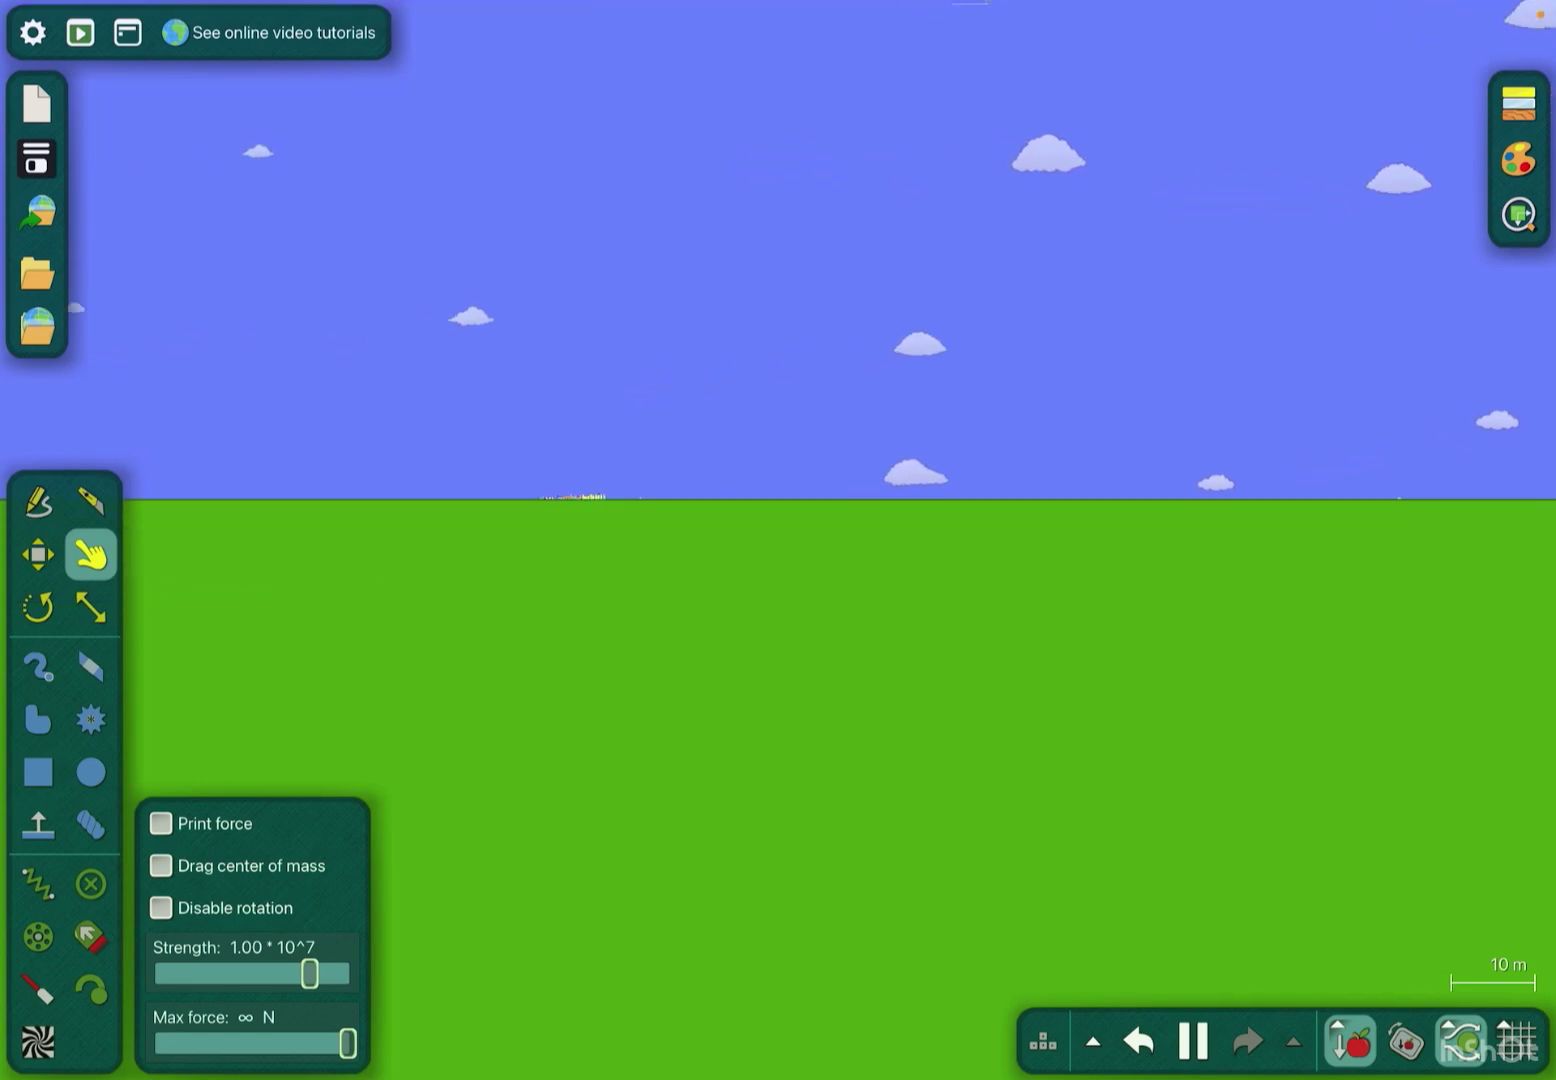
scroll(778, 584, up, 8)
scroll(584, 632, up, 8)
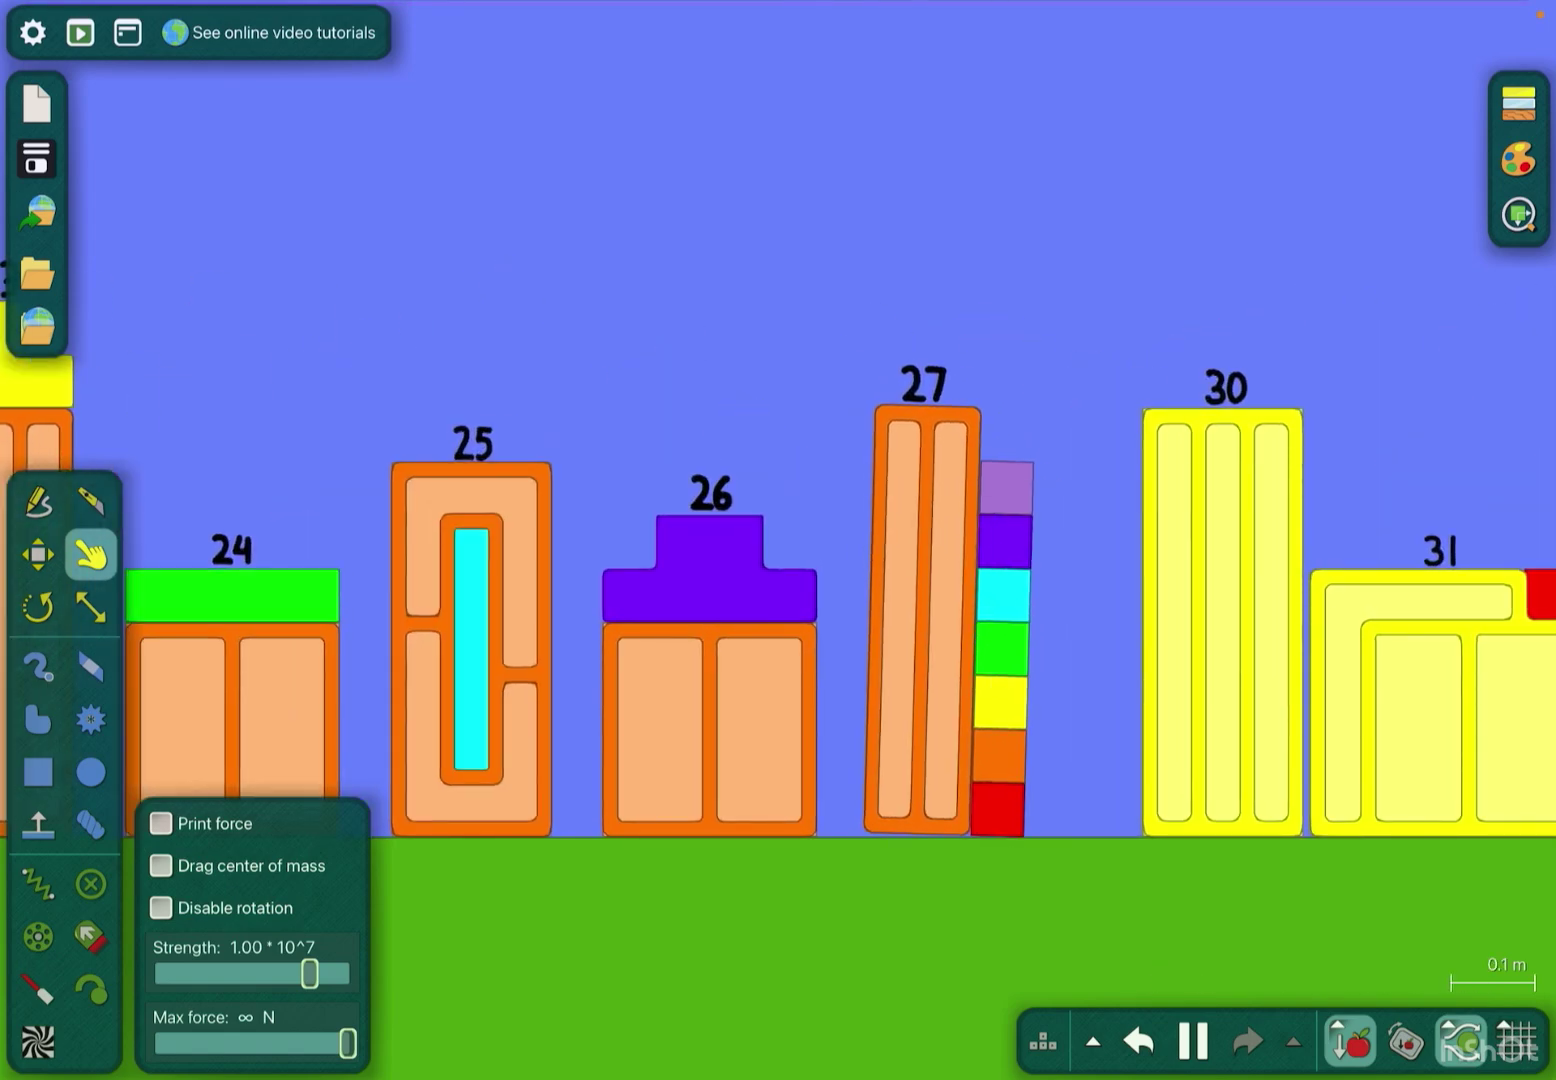
Push block 26 against tower 27, then move both towers leftward.
drag(709, 680, 766, 681)
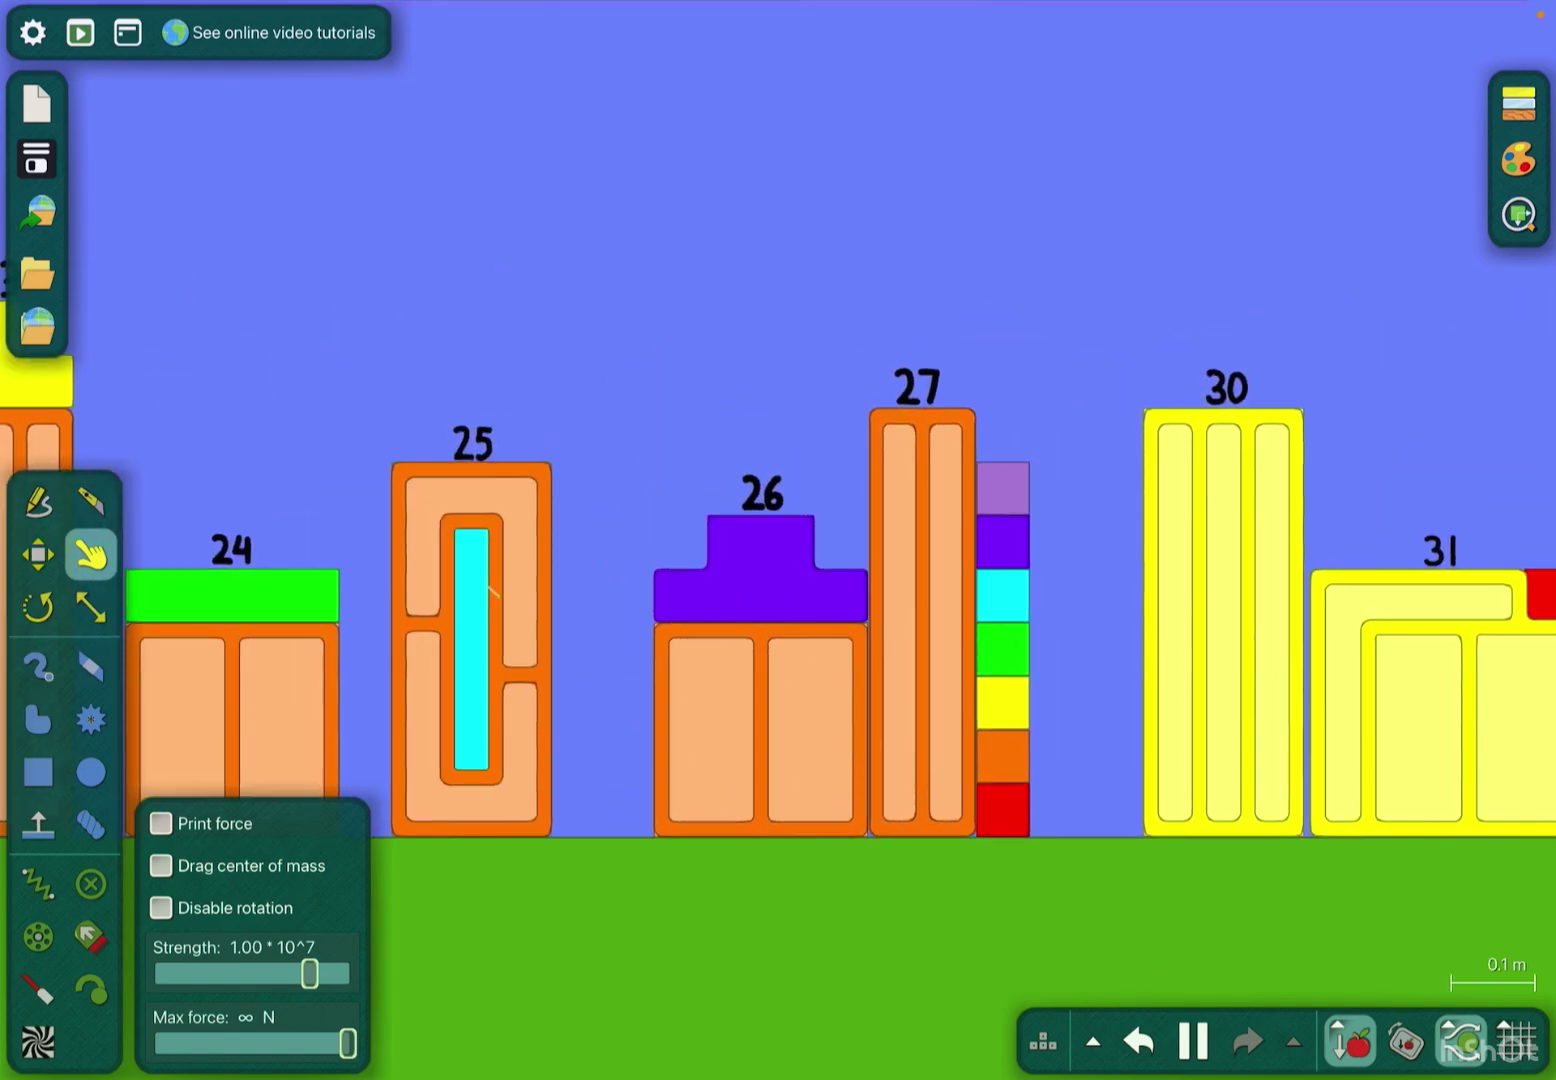
scroll(778, 608, up, 4)
scroll(778, 547, down, 3)
key(m)
drag(1167, 364, 802, 608)
drag(1033, 486, 949, 426)
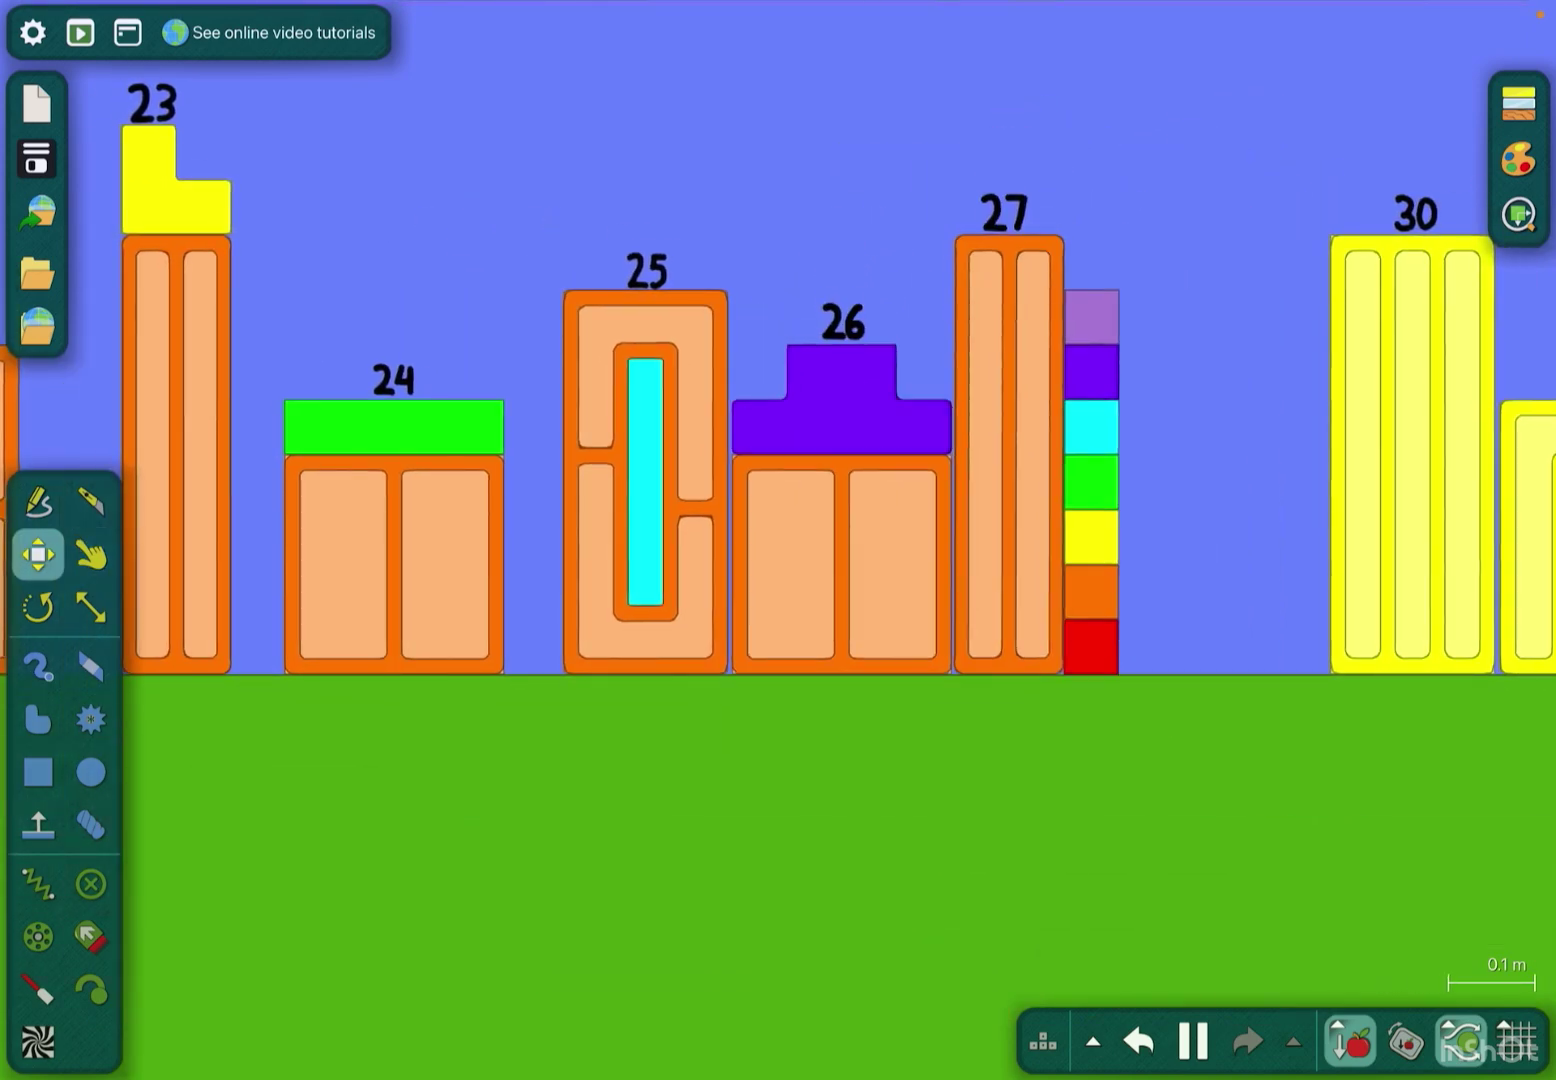
scroll(839, 402, up, 5)
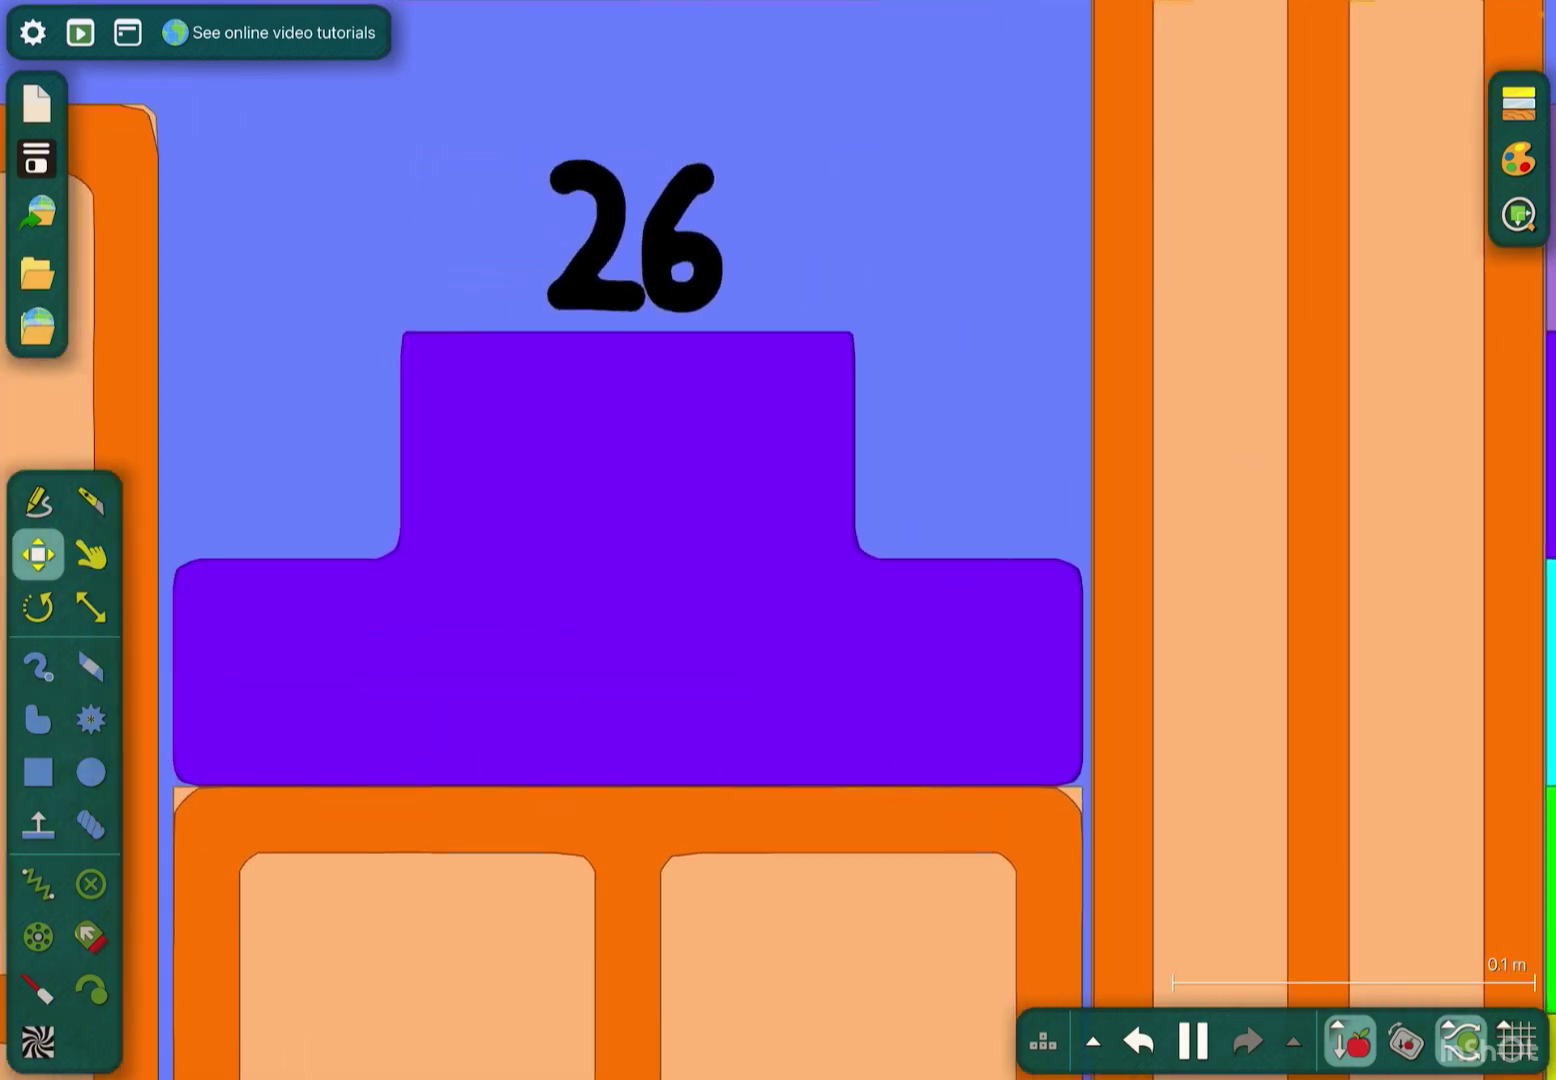
scroll(839, 401, down, 4)
scroll(851, 731, down, 3)
scroll(851, 731, down, 3)
Yank tower 23 up into the air with the Drag tool and pan along the row.
key(d)
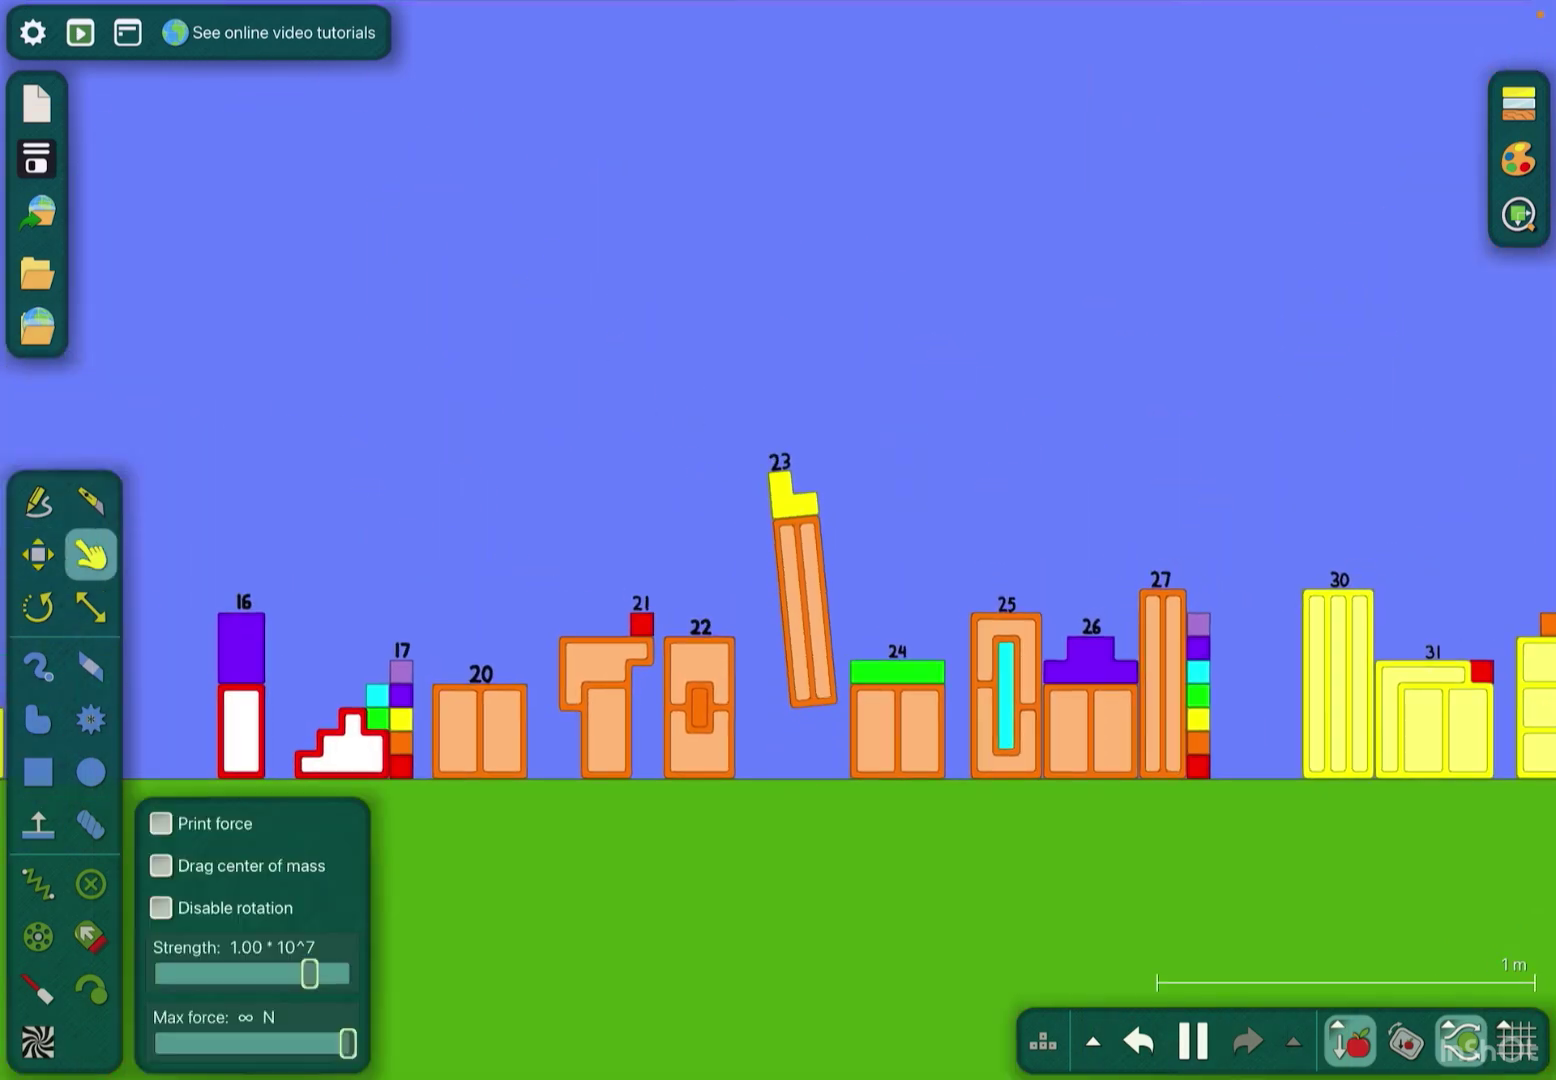
drag(751, 535, 760, 152)
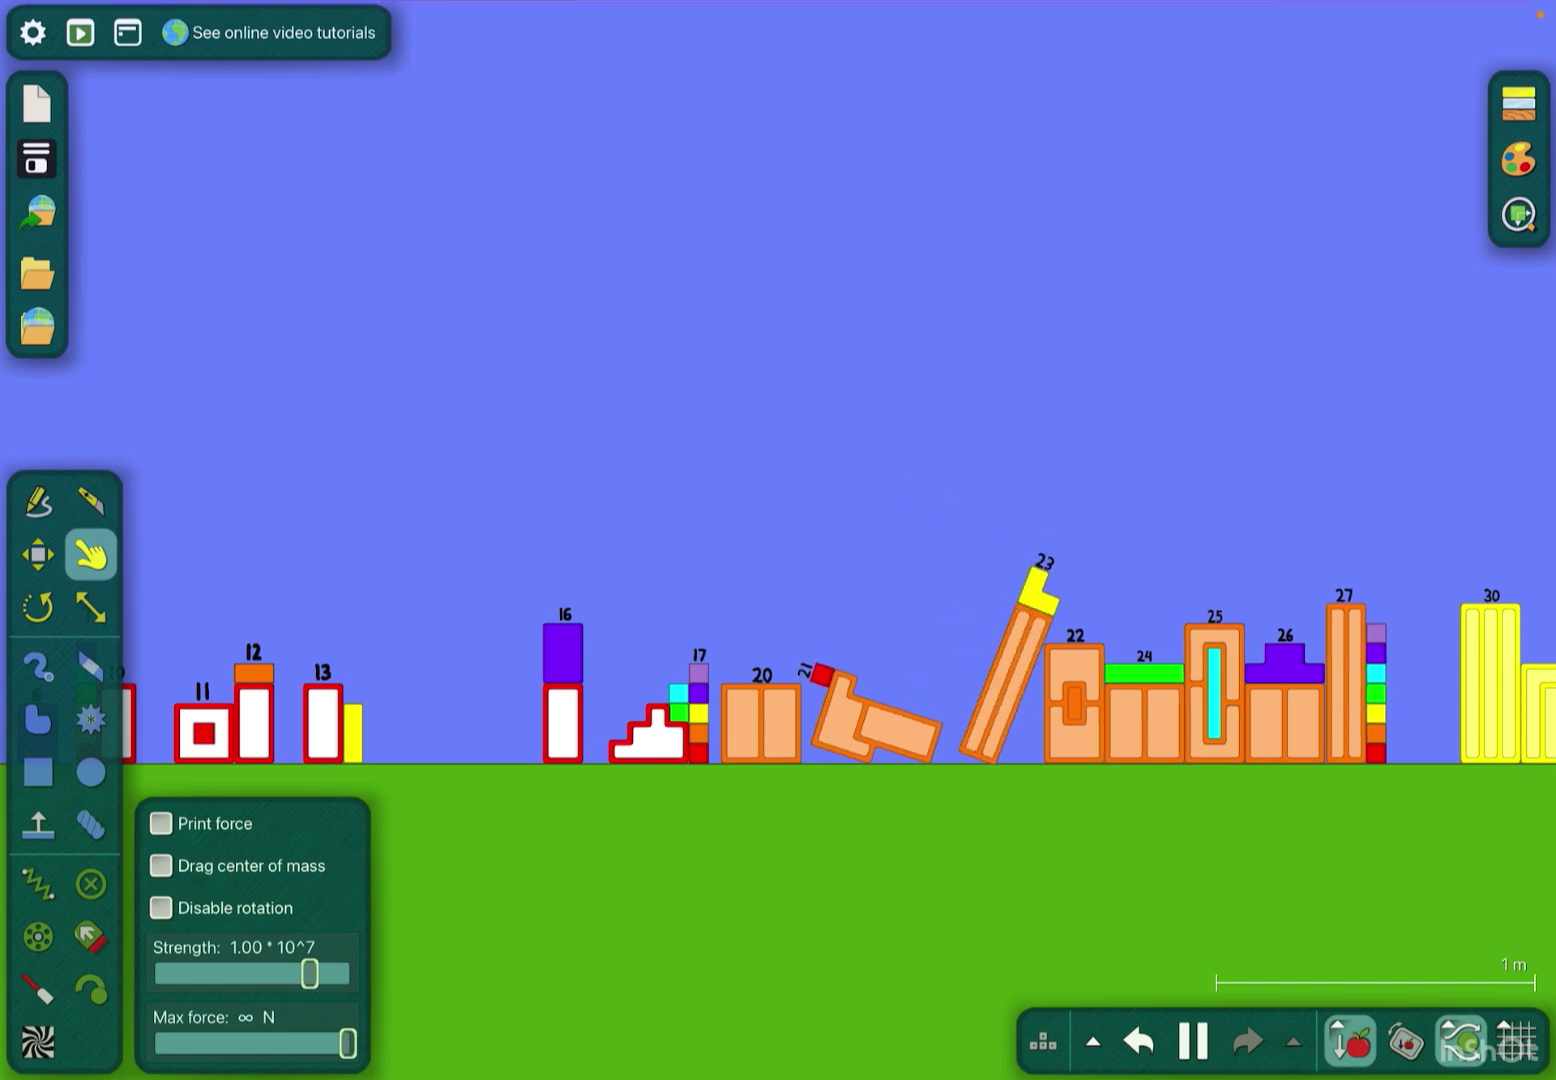
scroll(778, 608, down, 3)
scroll(925, 596, down, 5)
scroll(924, 596, down, 5)
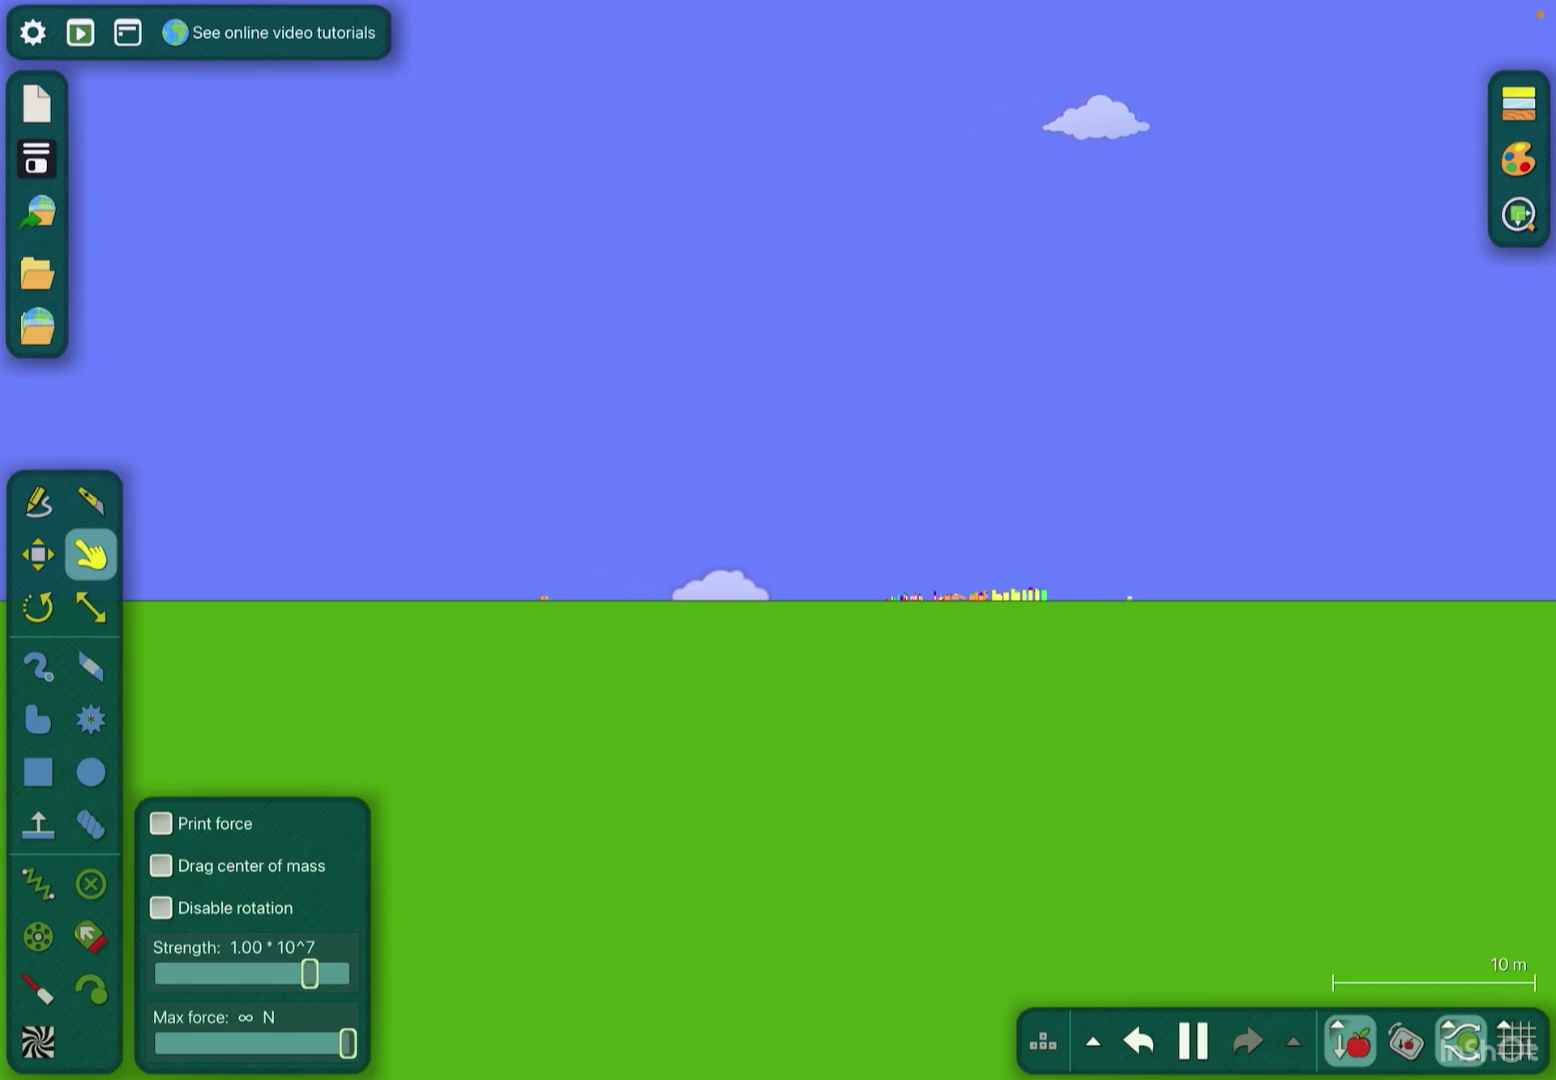
scroll(924, 596, up, 4)
scroll(924, 595, up, 4)
scroll(923, 595, up, 4)
scroll(923, 595, up, 3)
drag(717, 656, 729, 632)
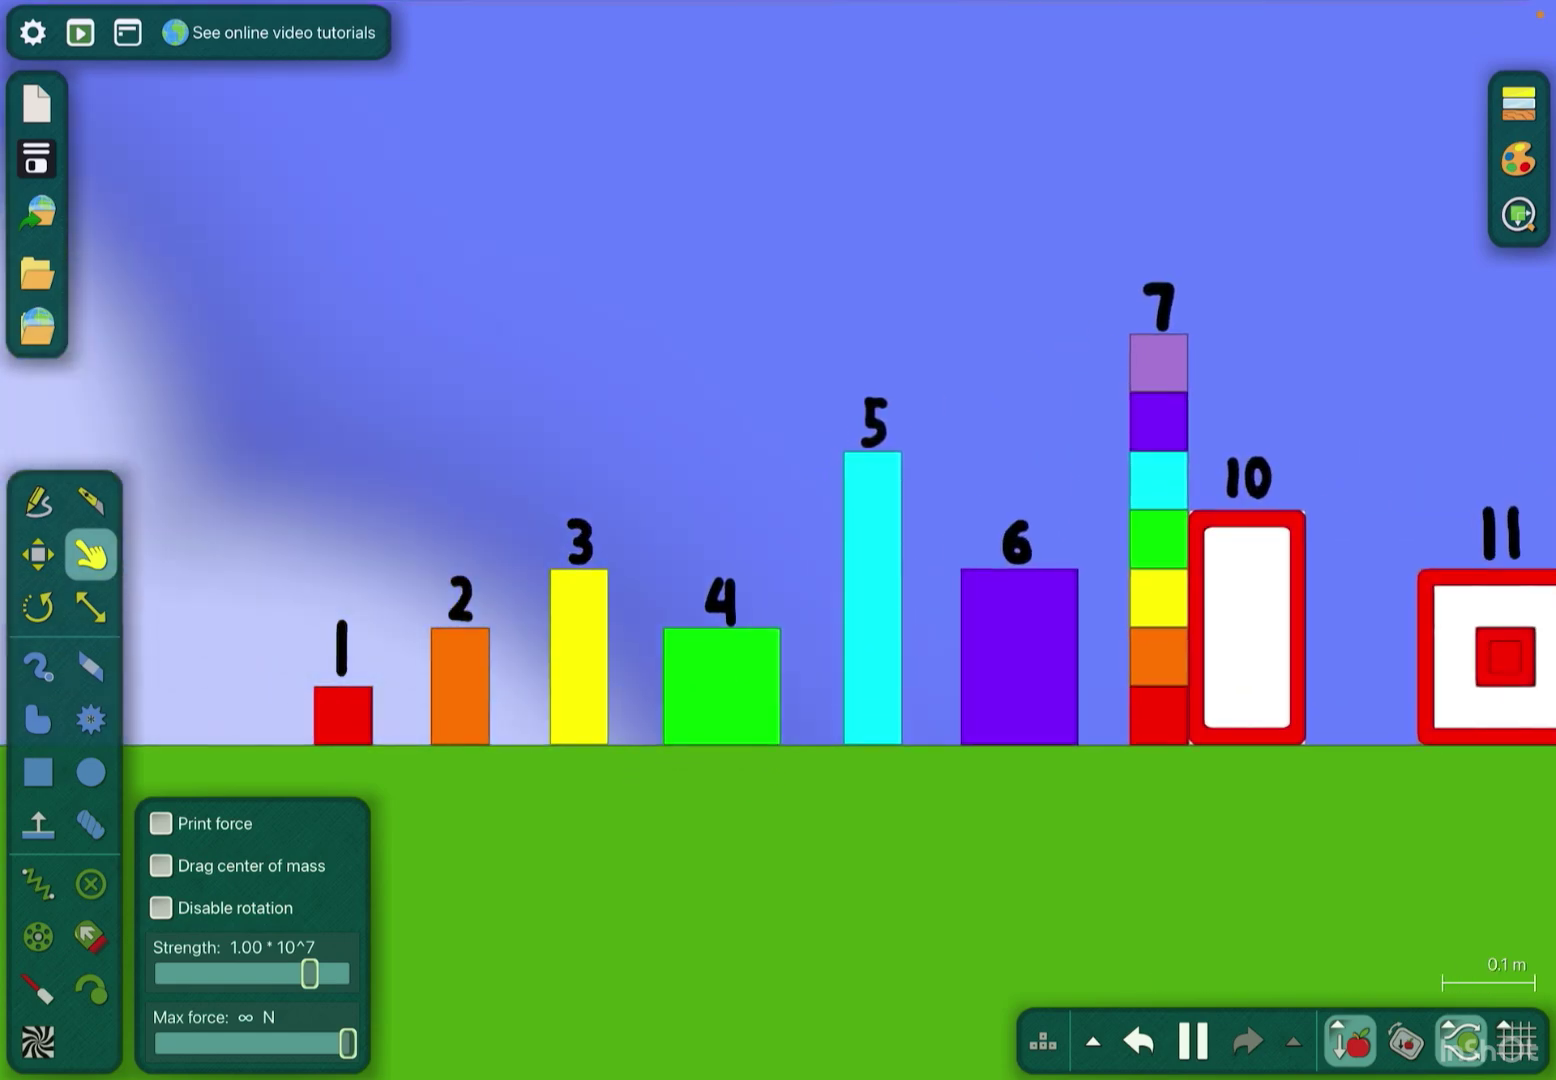
scroll(924, 596, down, 5)
drag(851, 365, 730, 389)
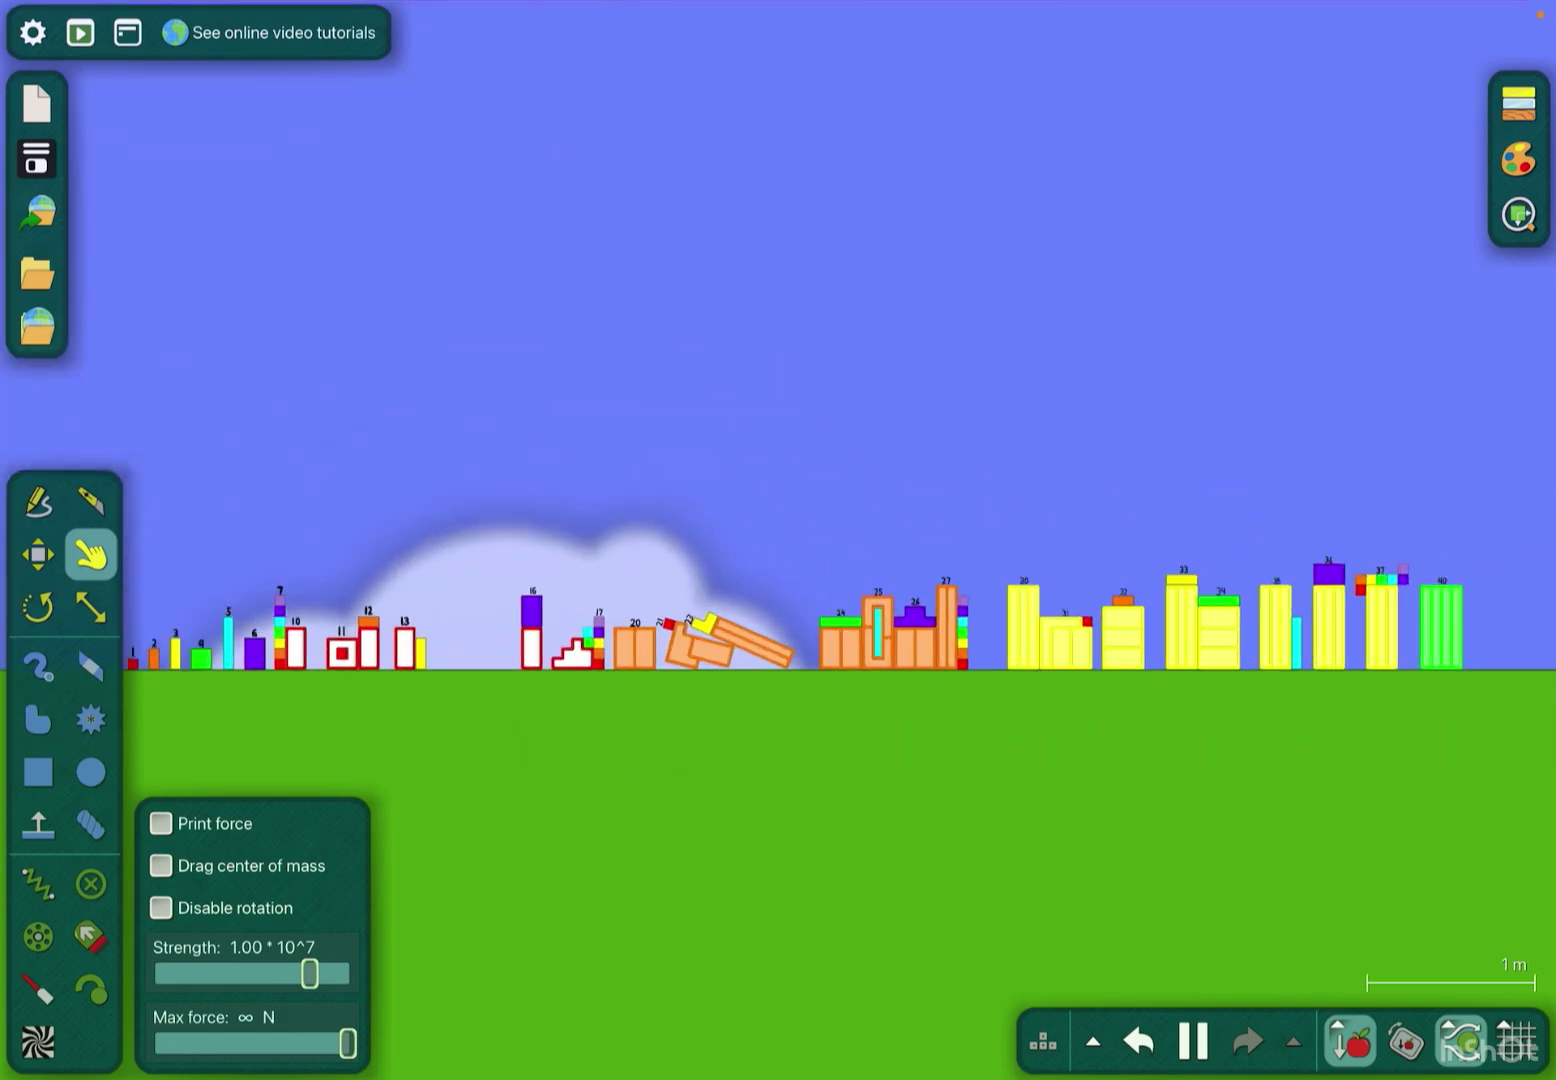
scroll(924, 608, up, 8)
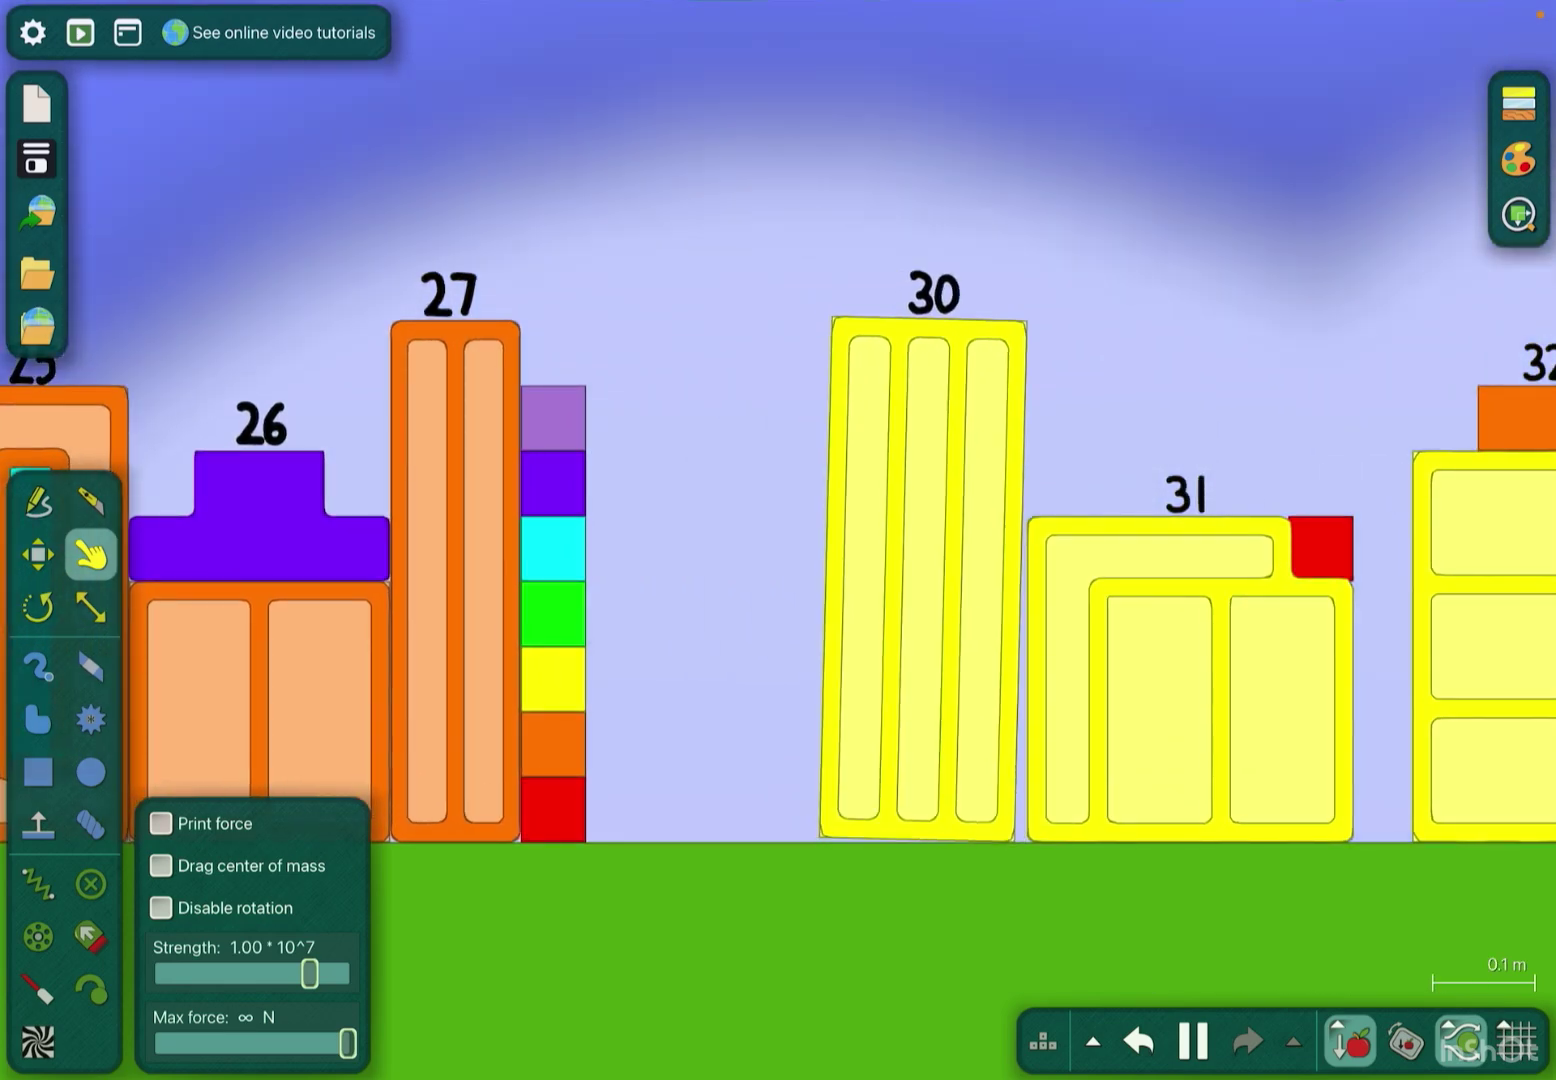
scroll(924, 596, down, 8)
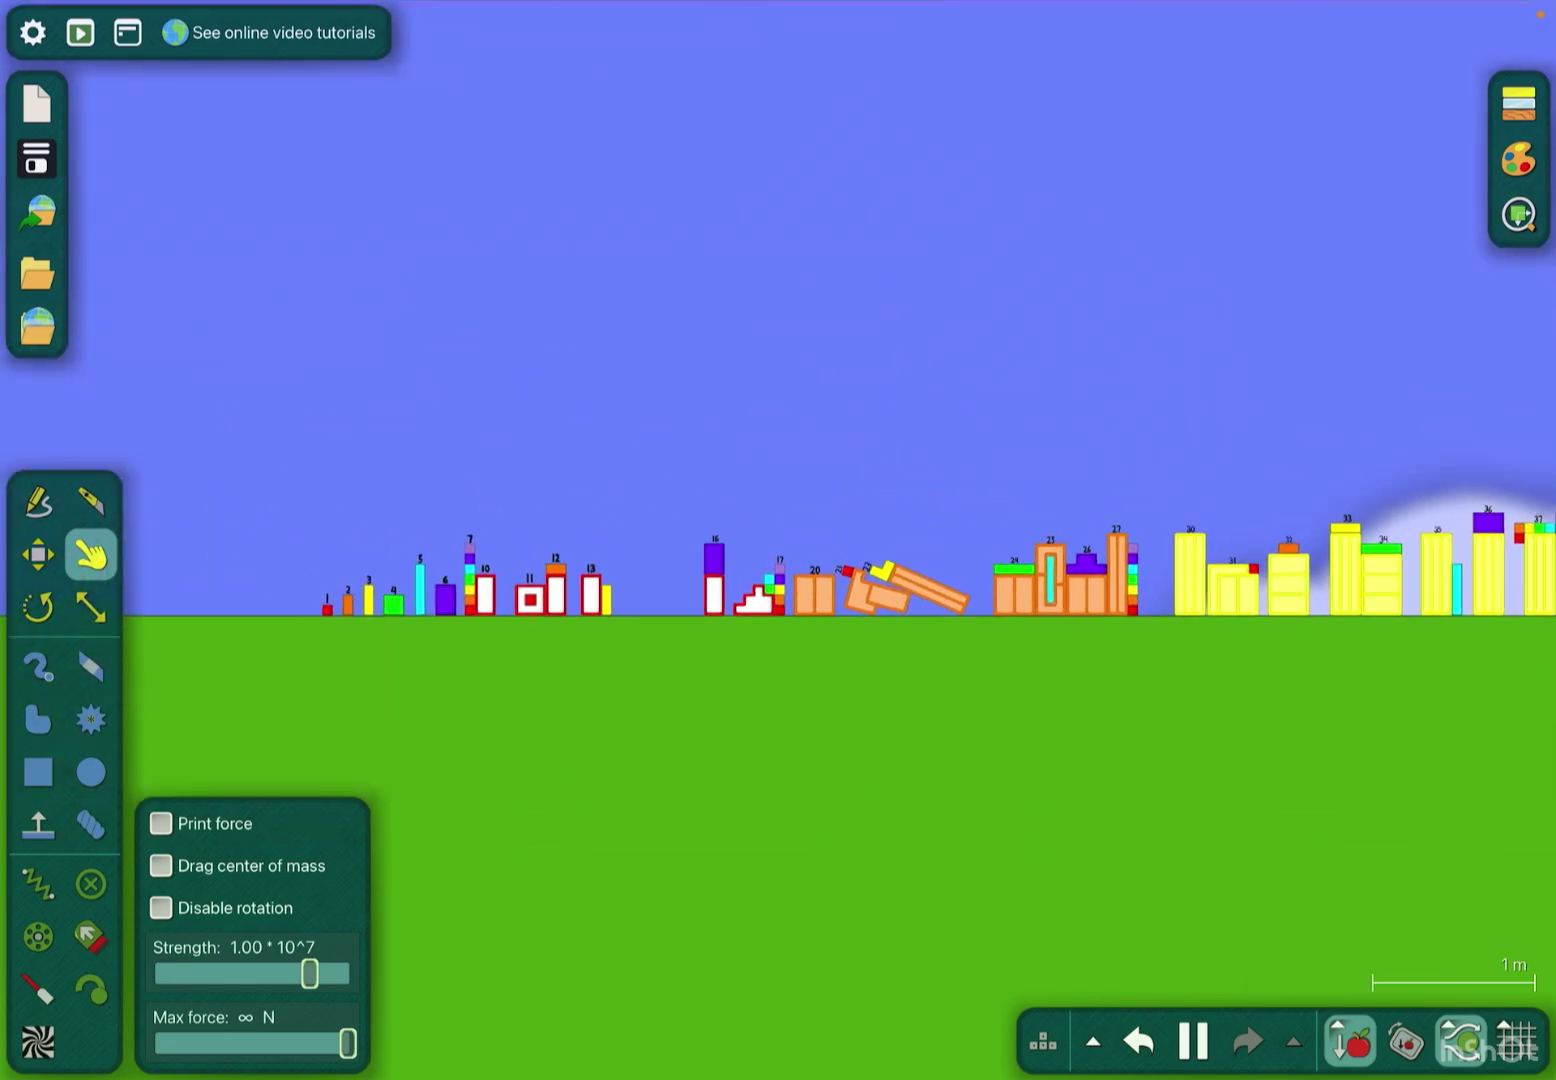
scroll(487, 583, up, 8)
key(m)
scroll(681, 559, down, 8)
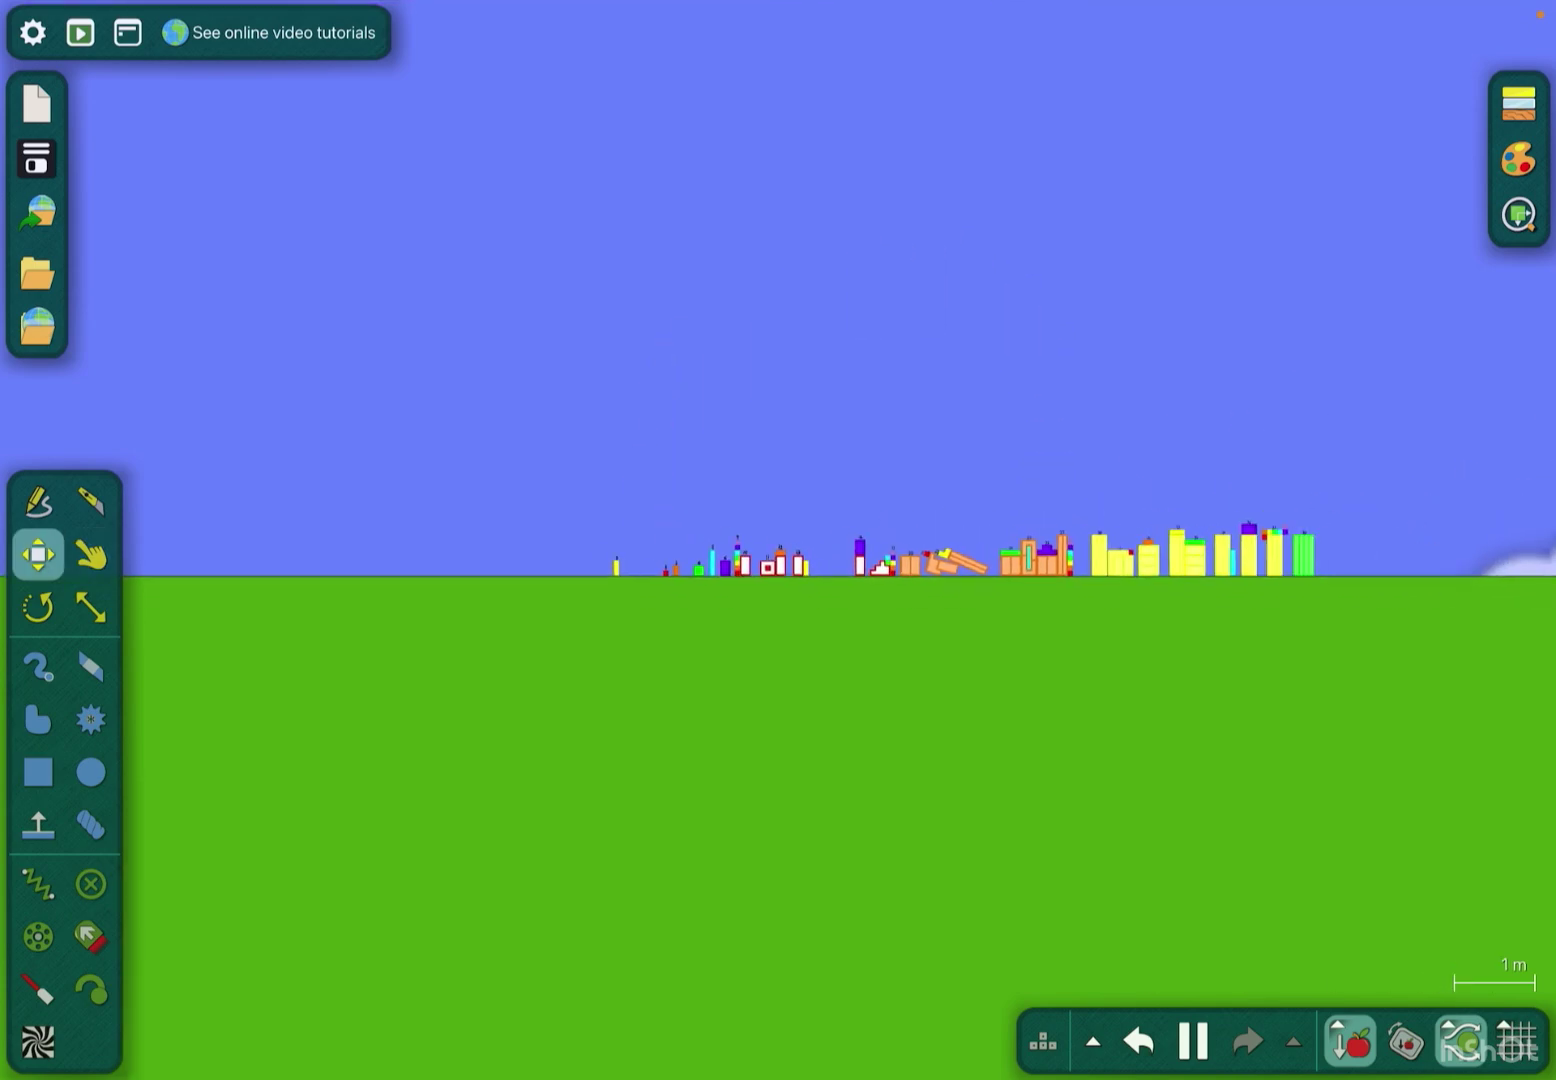
scroll(535, 608, up, 2)
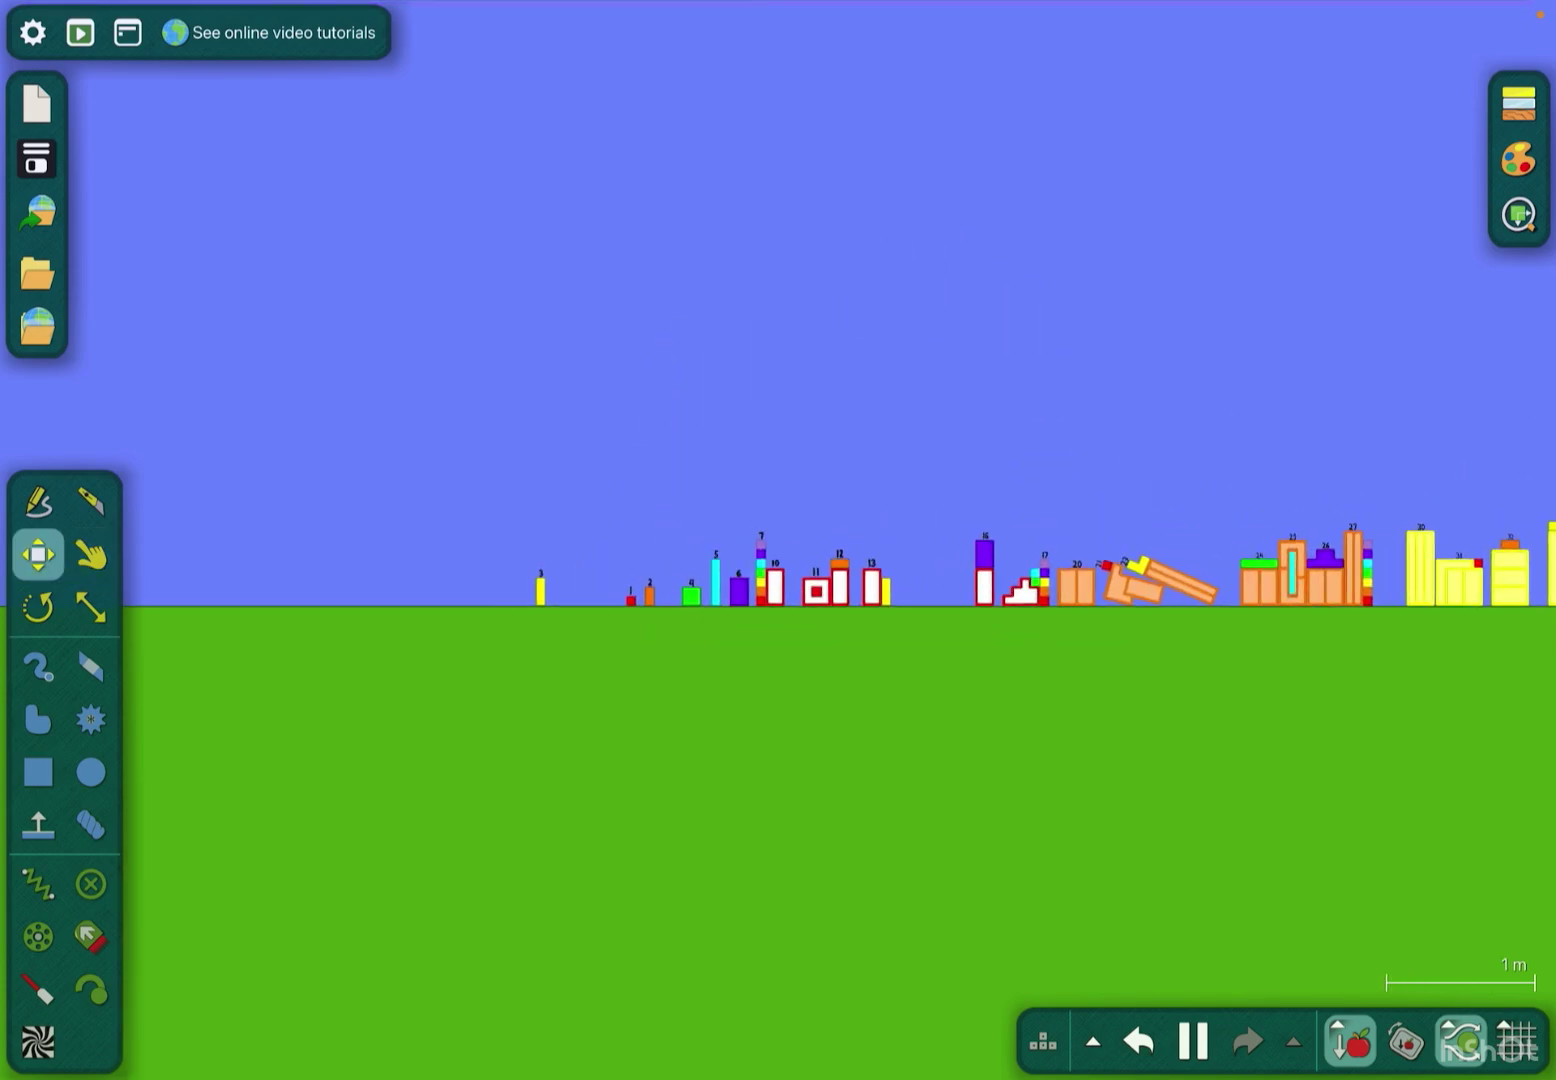
scroll(681, 608, up, 3)
scroll(681, 608, up, 6)
scroll(681, 608, down, 5)
scroll(779, 608, down, 3)
scroll(778, 607, down, 2)
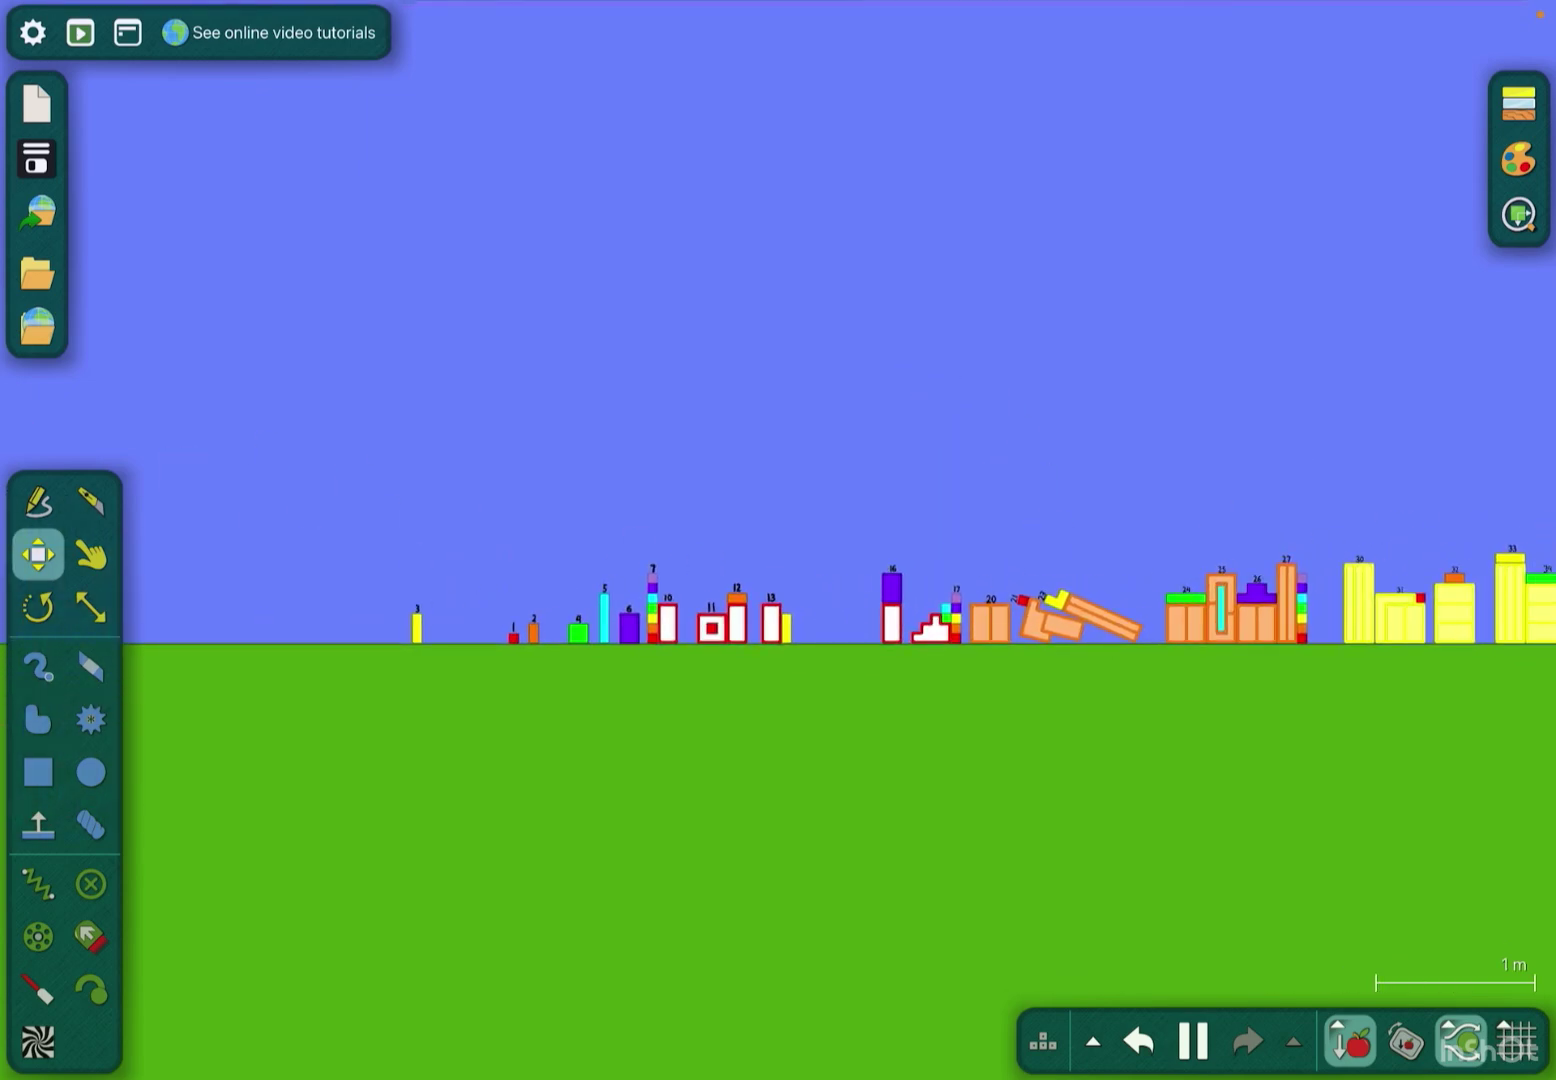
scroll(778, 608, up, 4)
scroll(779, 608, up, 3)
scroll(778, 608, down, 2)
scroll(778, 608, down, 3)
scroll(778, 608, up, 1)
scroll(778, 608, down, 3)
scroll(778, 608, down, 2)
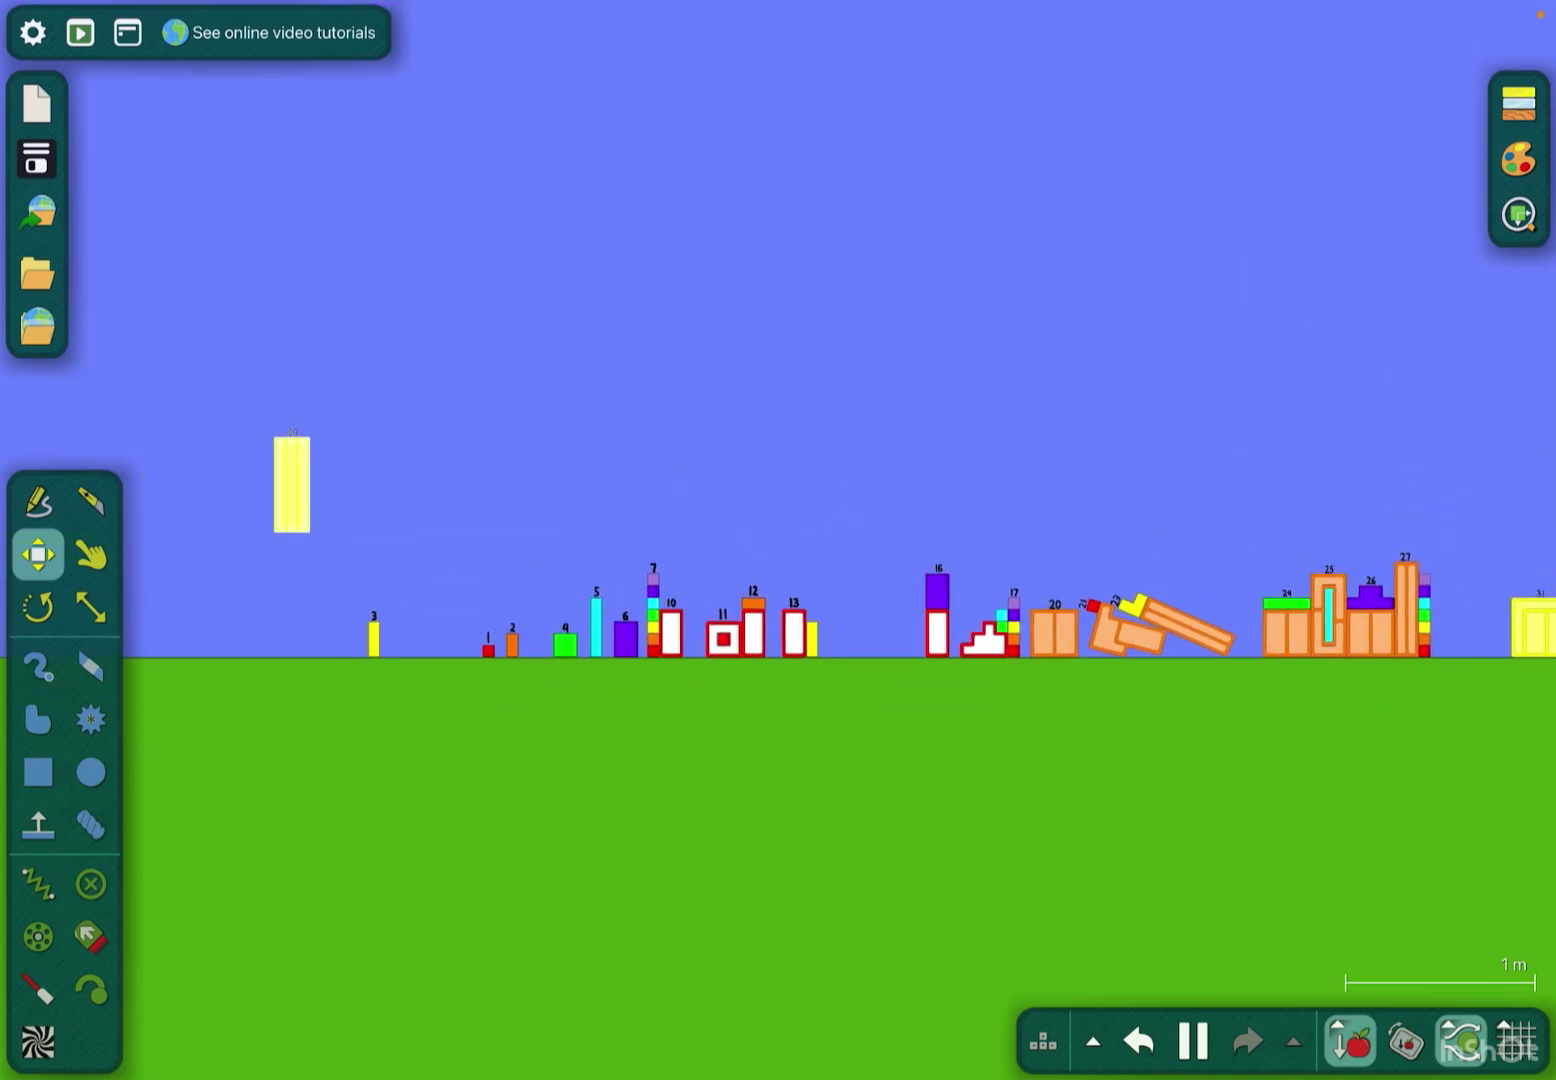
scroll(779, 608, down, 2)
Tilt and push block 33 over toward block 30 with the Drag tool.
drag(778, 731, 645, 750)
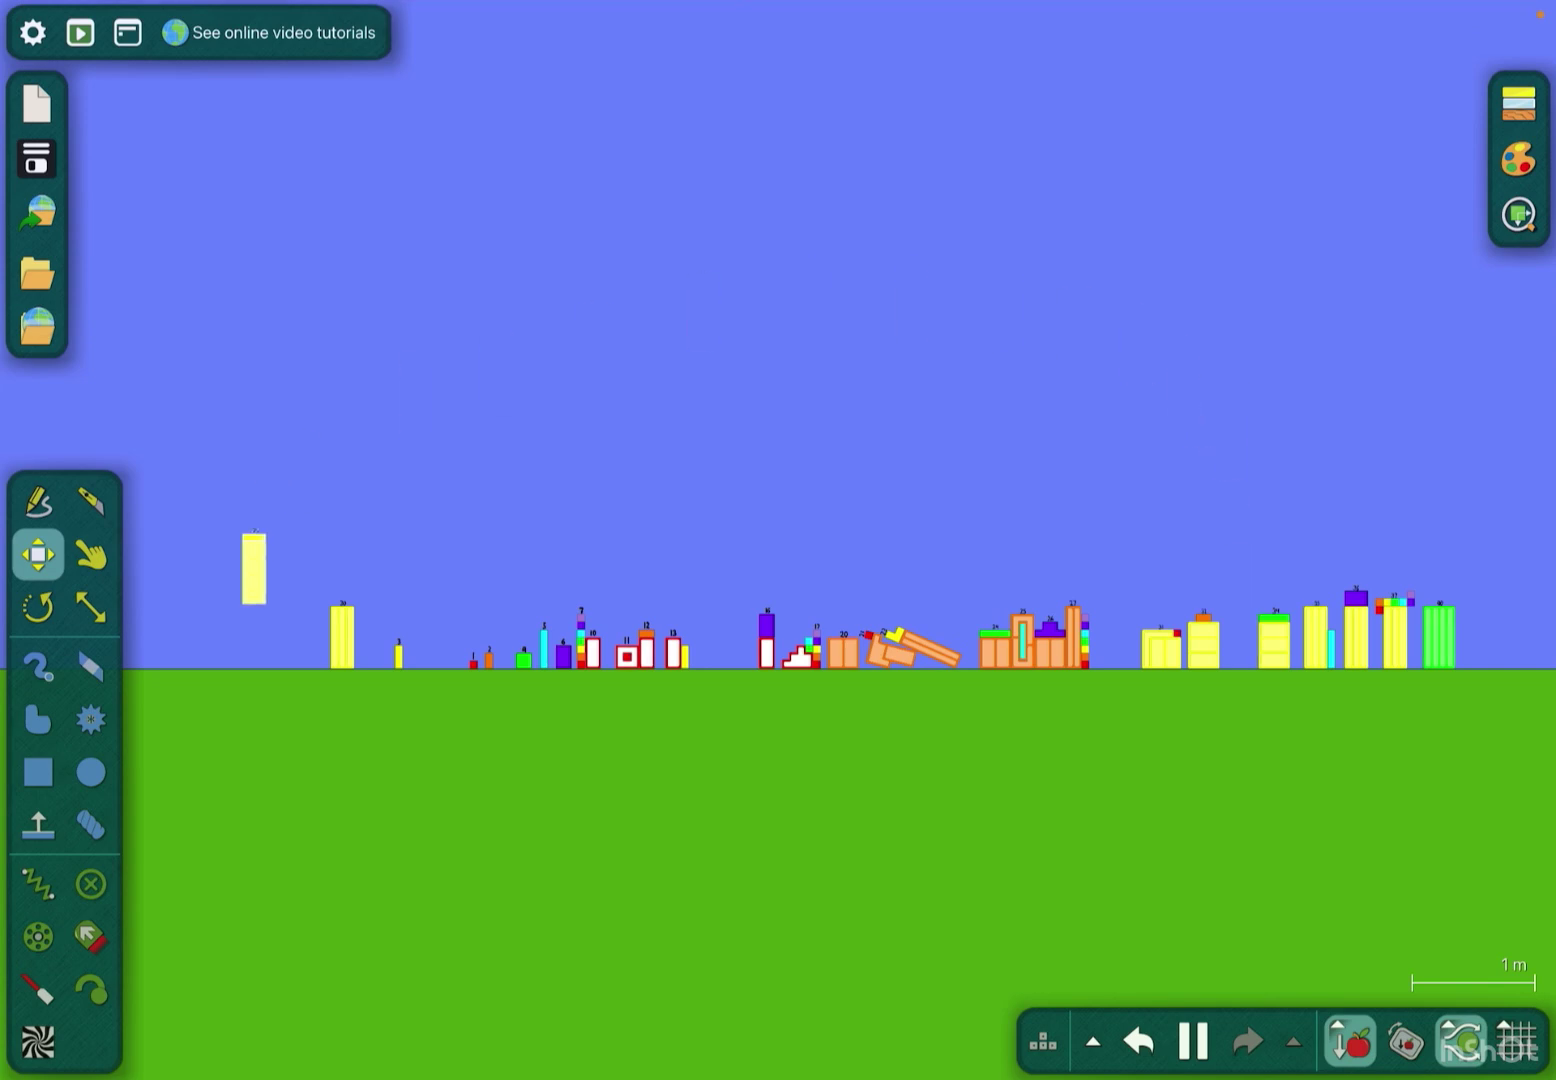
scroll(365, 608, up, 4)
scroll(365, 608, up, 4)
key(d)
scroll(365, 608, up, 3)
drag(779, 608, 1094, 584)
drag(681, 364, 826, 364)
scroll(779, 486, down, 3)
scroll(778, 487, up, 3)
scroll(973, 547, up, 3)
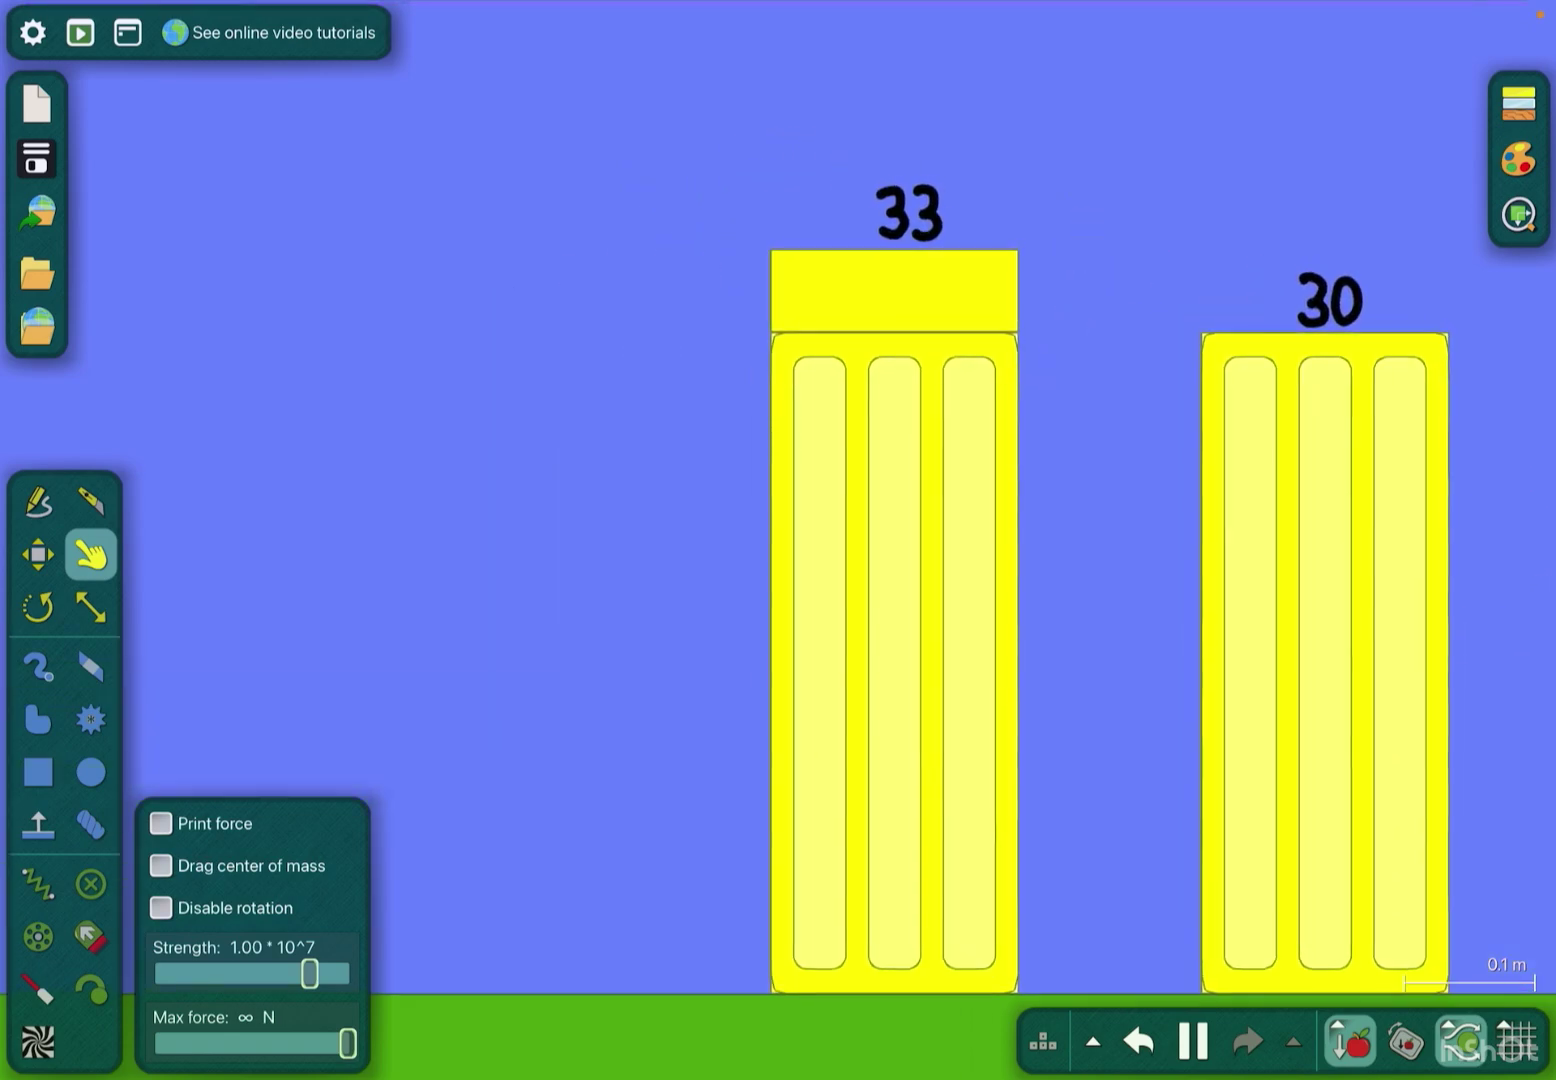
scroll(778, 608, down, 4)
scroll(778, 607, up, 2)
scroll(1094, 547, up, 2)
scroll(1095, 547, up, 1)
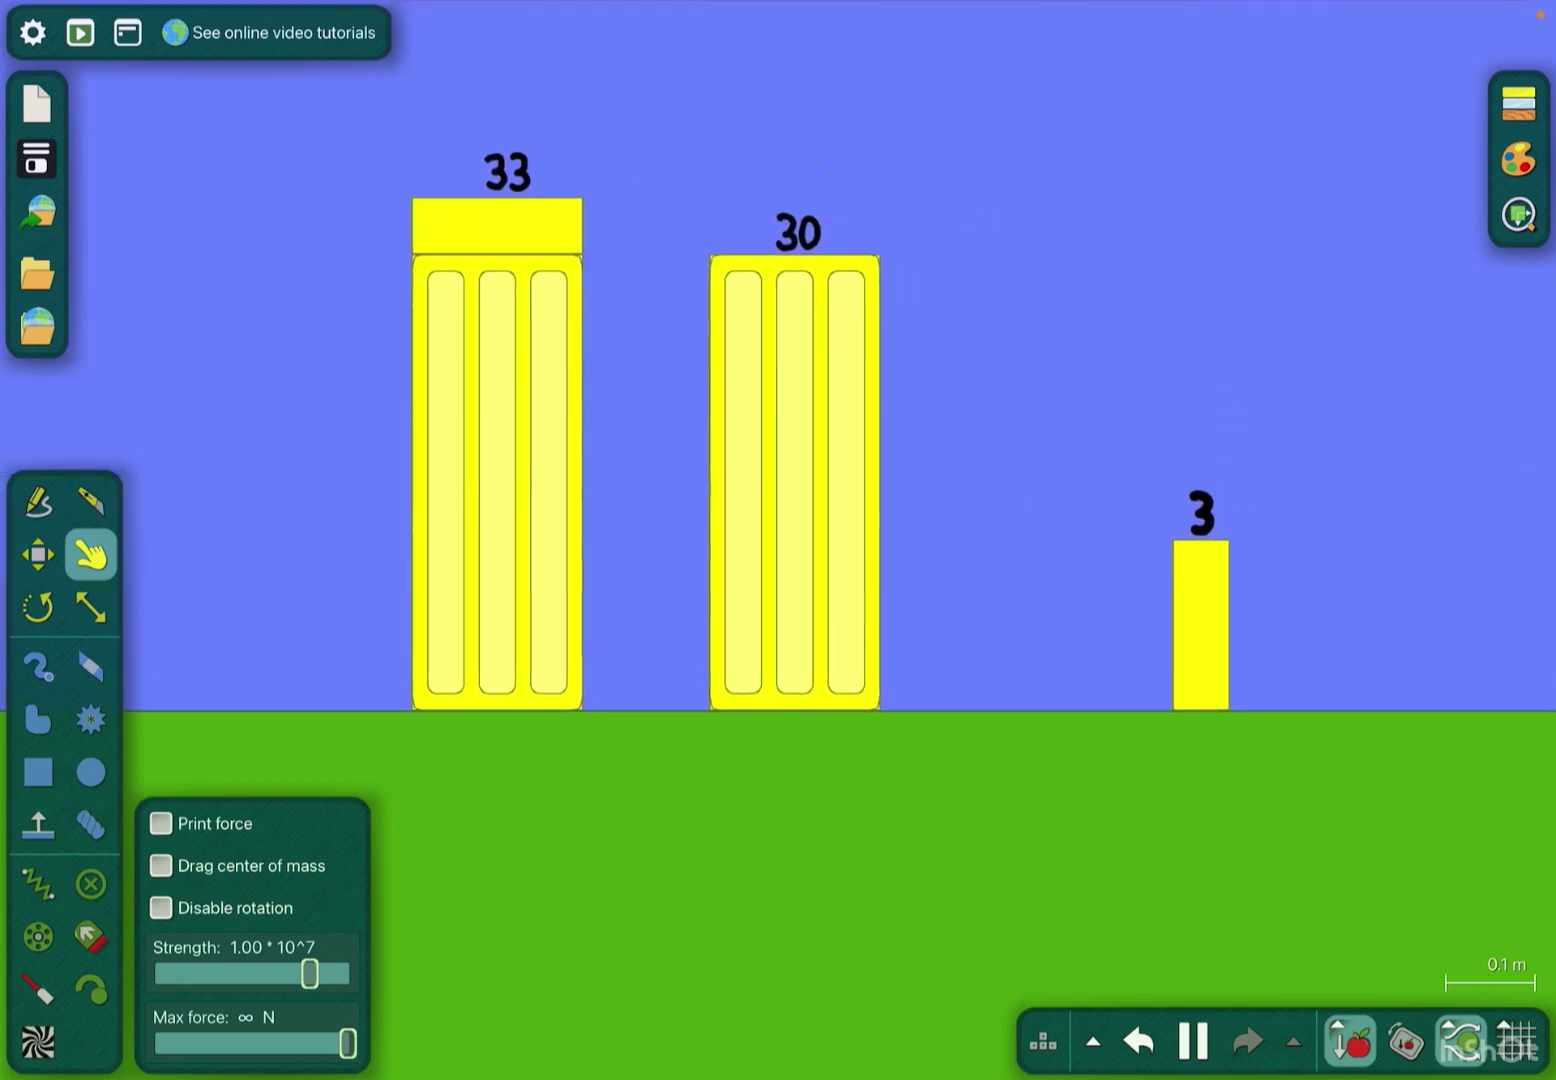
scroll(778, 548, down, 1)
Pan along the lineup to bring blocks 1 to 10 into view.
drag(851, 792, 924, 705)
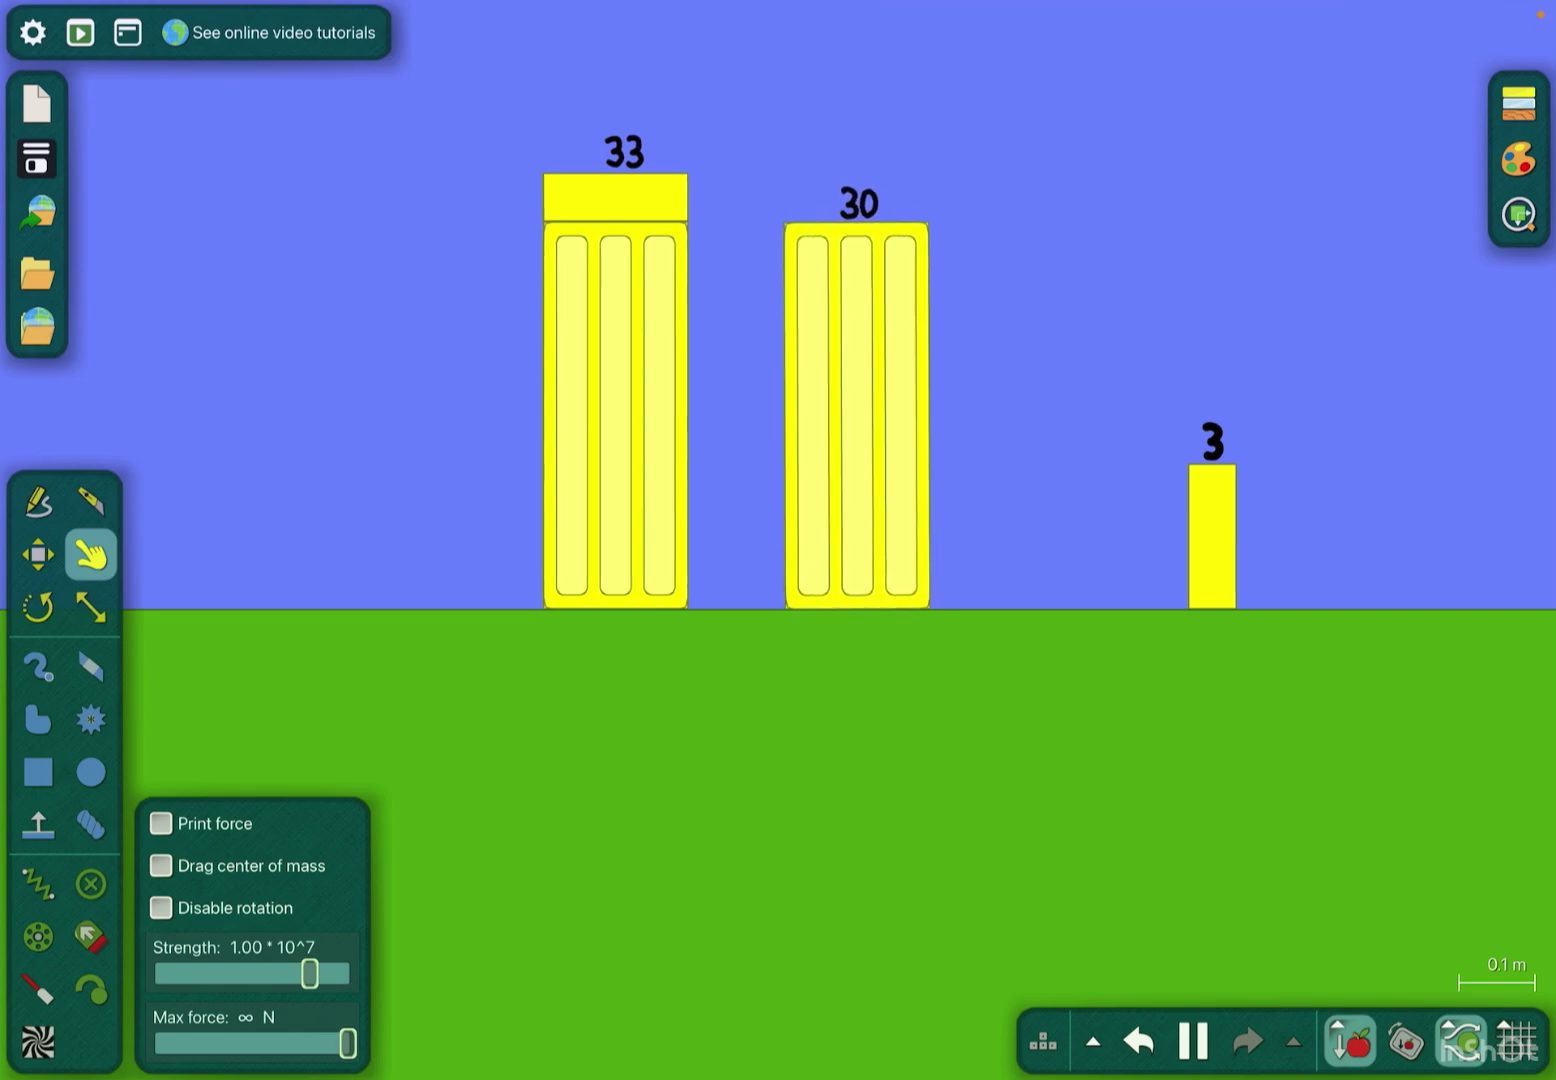
scroll(778, 547, down, 3)
drag(1094, 792, 851, 804)
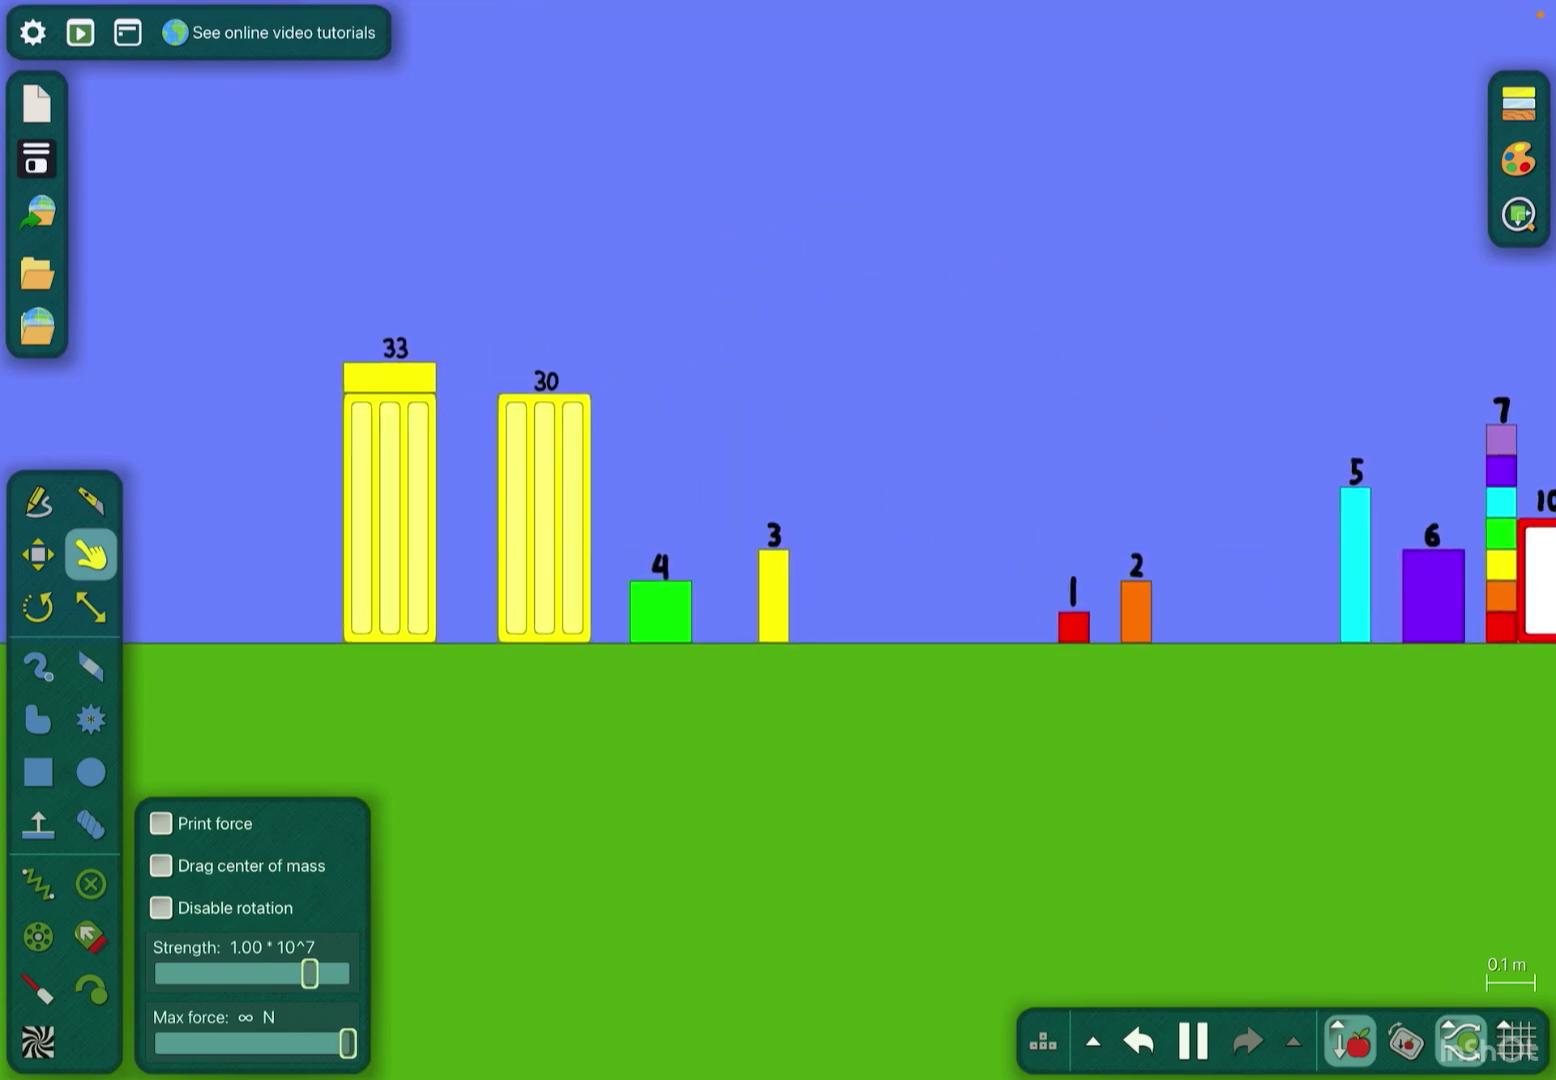
scroll(778, 548, down, 5)
drag(851, 791, 834, 821)
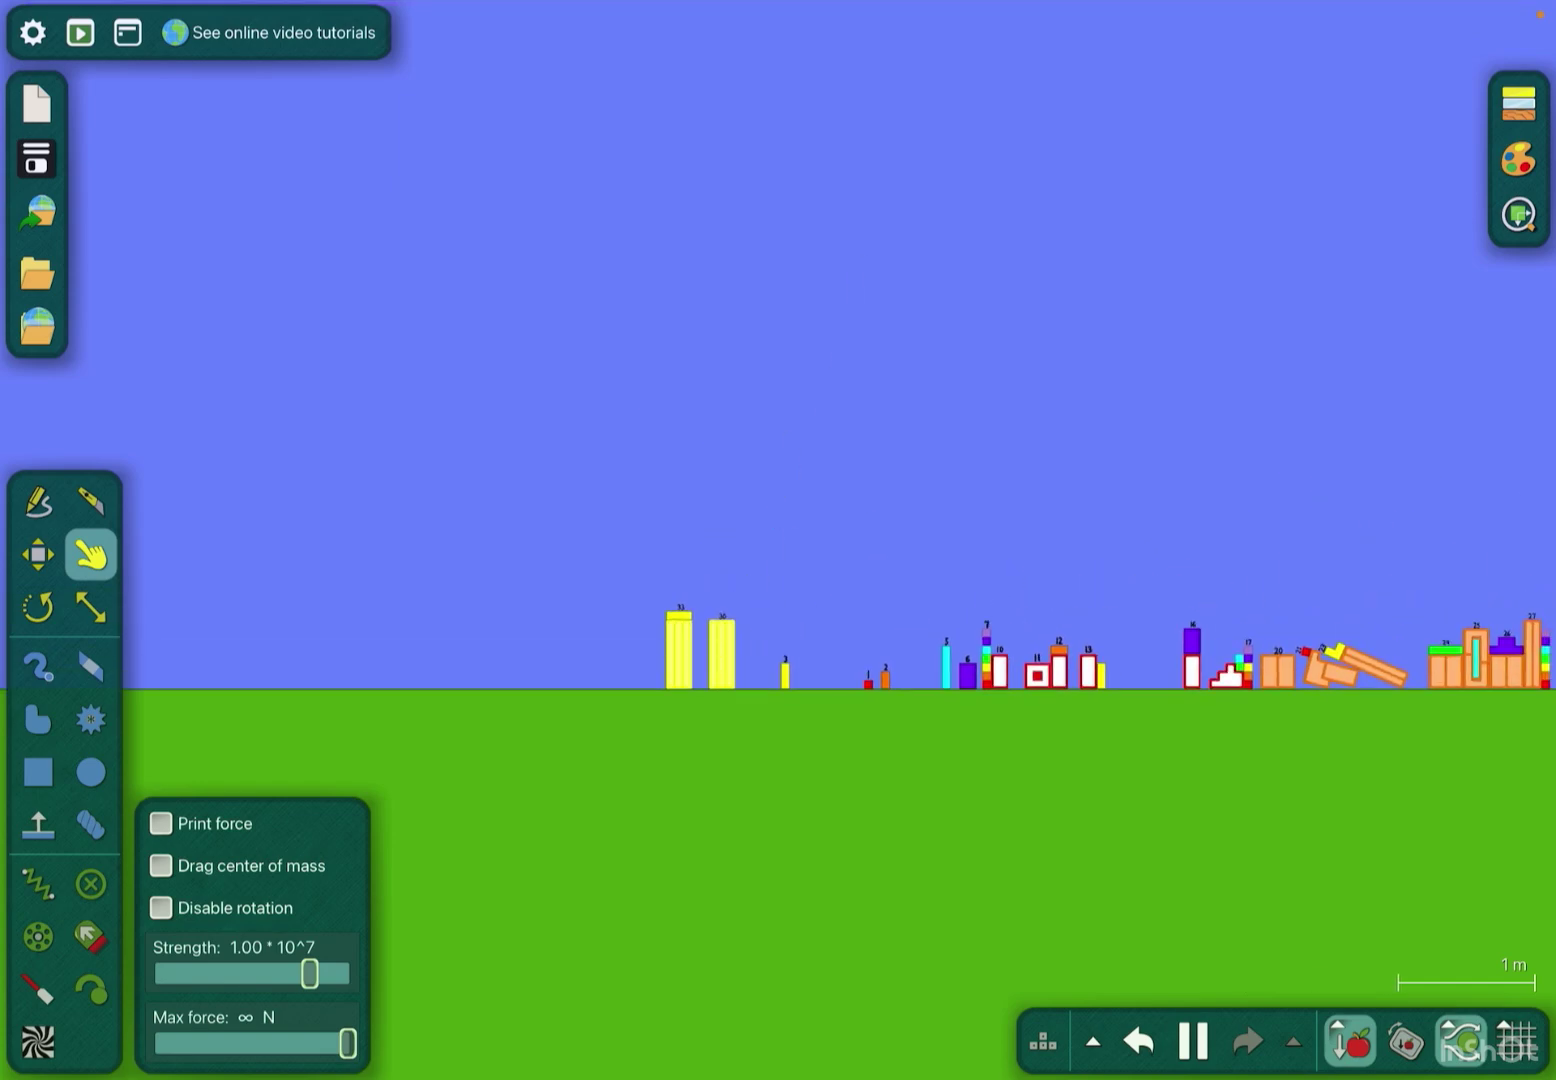
scroll(778, 706, down, 5)
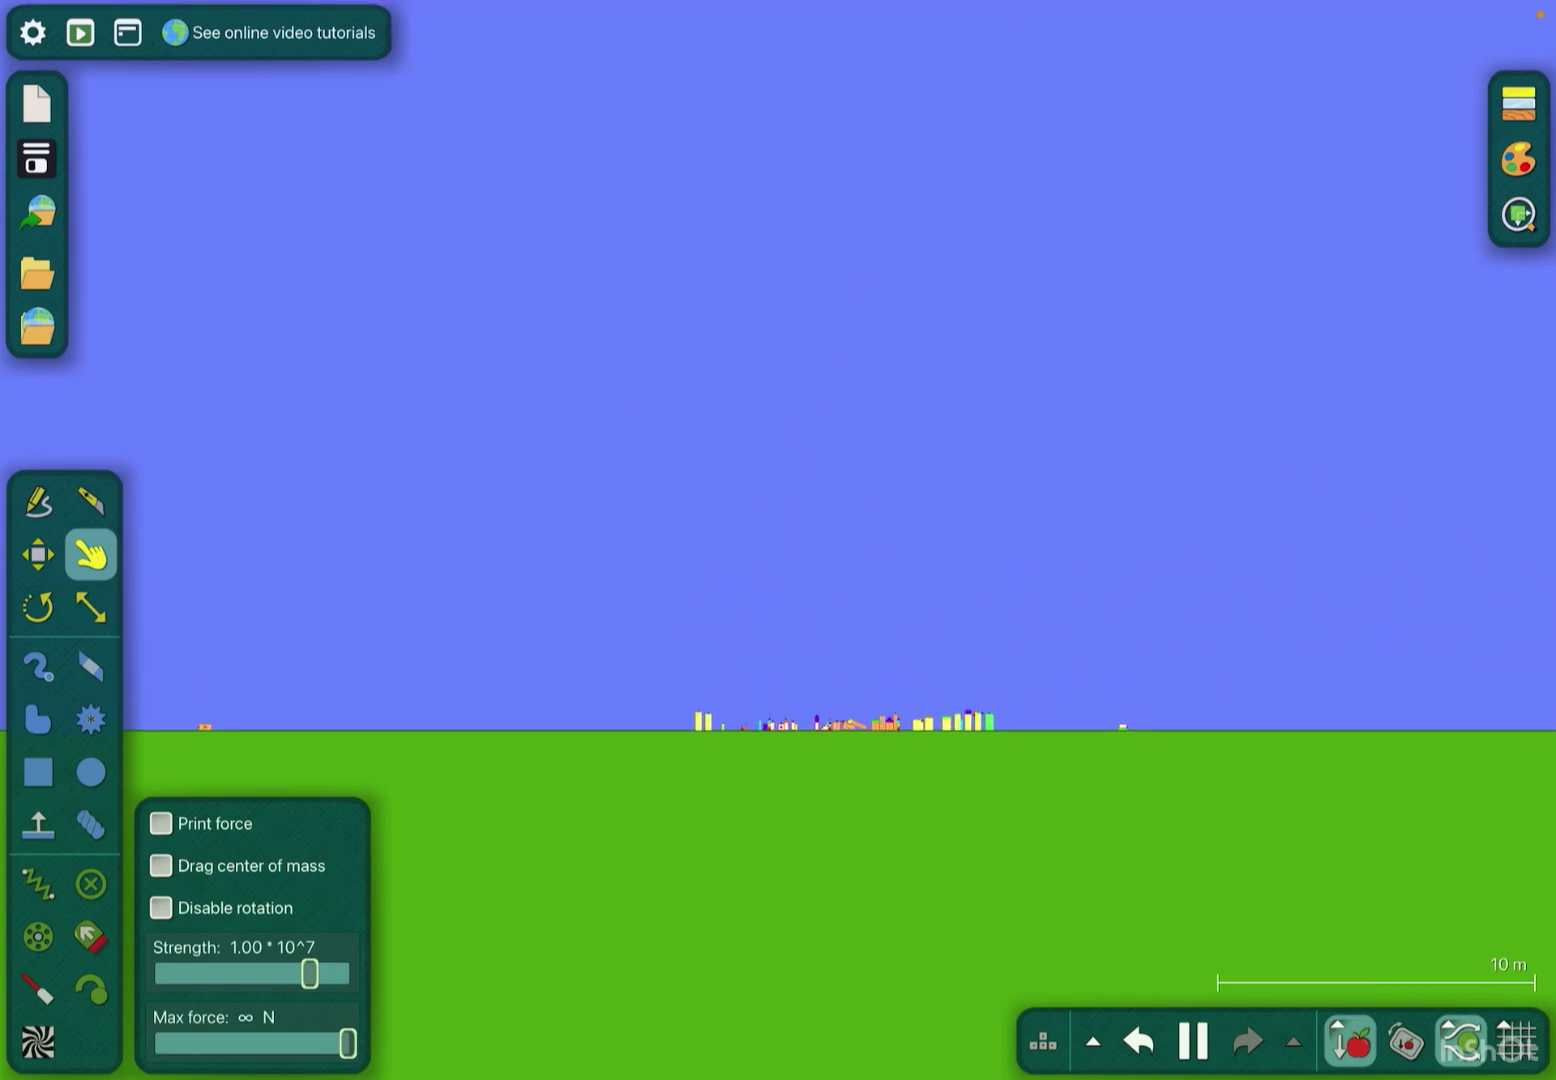
scroll(608, 633, up, 5)
scroll(547, 547, up, 5)
scroll(548, 486, up, 3)
scroll(839, 487, up, 5)
scroll(839, 487, up, 3)
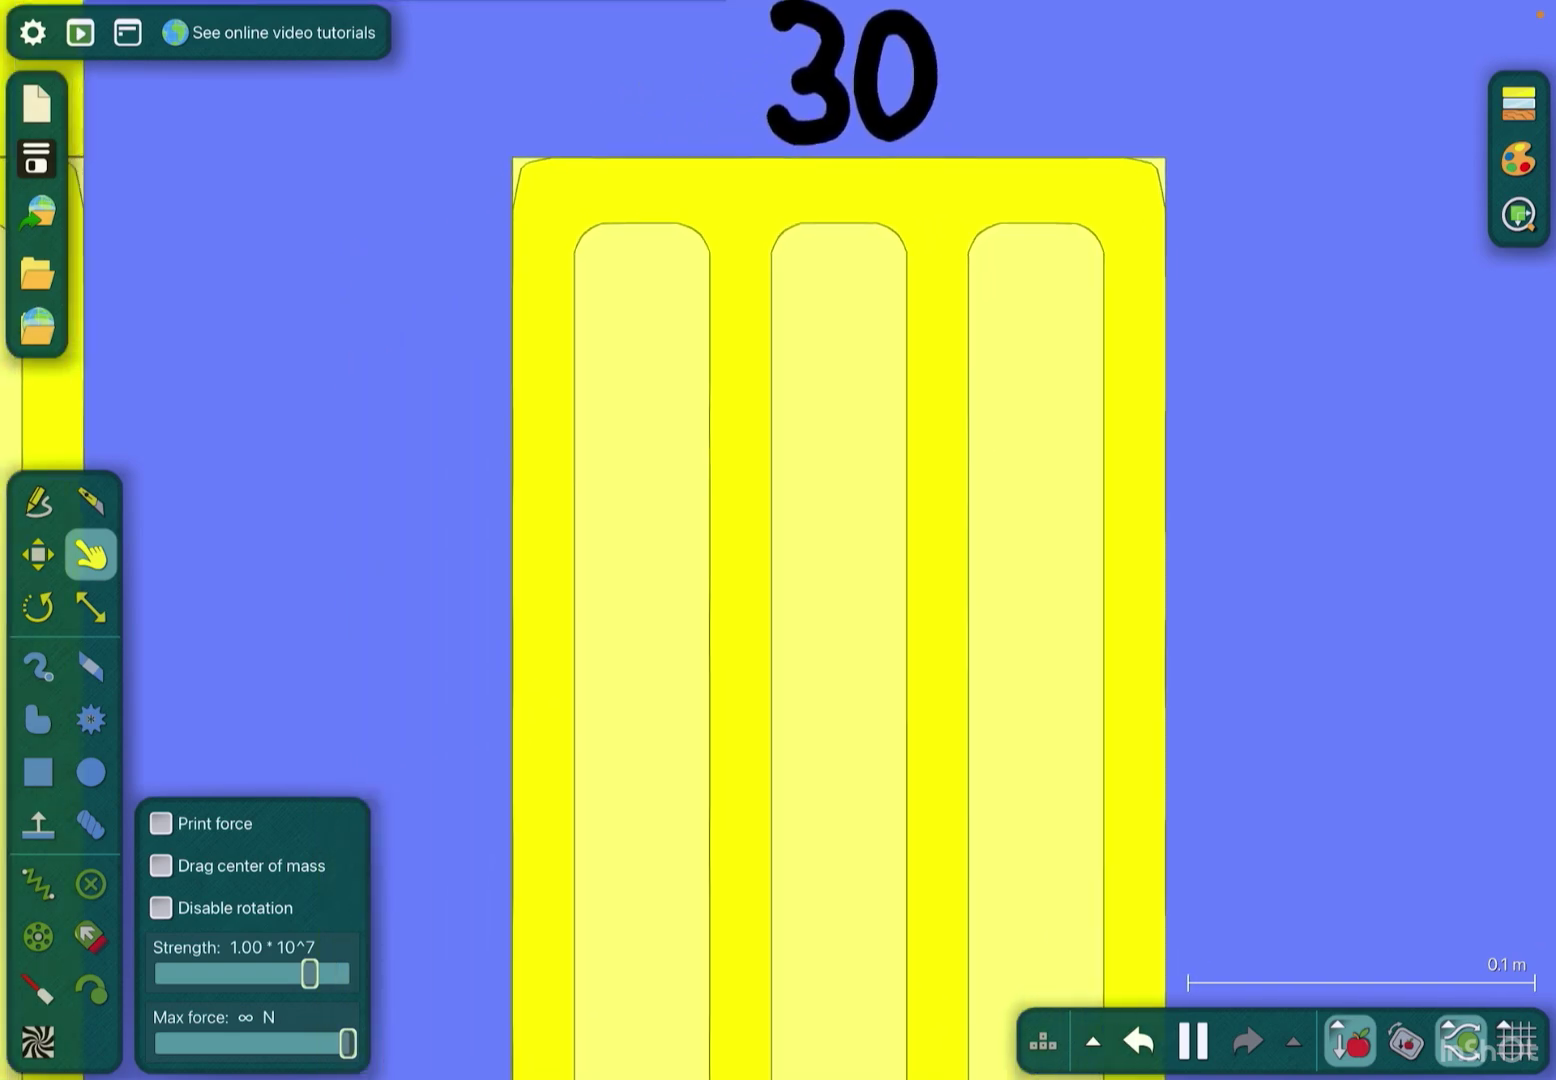
scroll(778, 547, down, 5)
scroll(778, 547, down, 5)
scroll(778, 547, up, 2)
scroll(778, 547, down, 2)
drag(1094, 511, 365, 511)
scroll(778, 511, up, 2)
scroll(972, 511, up, 4)
scroll(972, 511, up, 3)
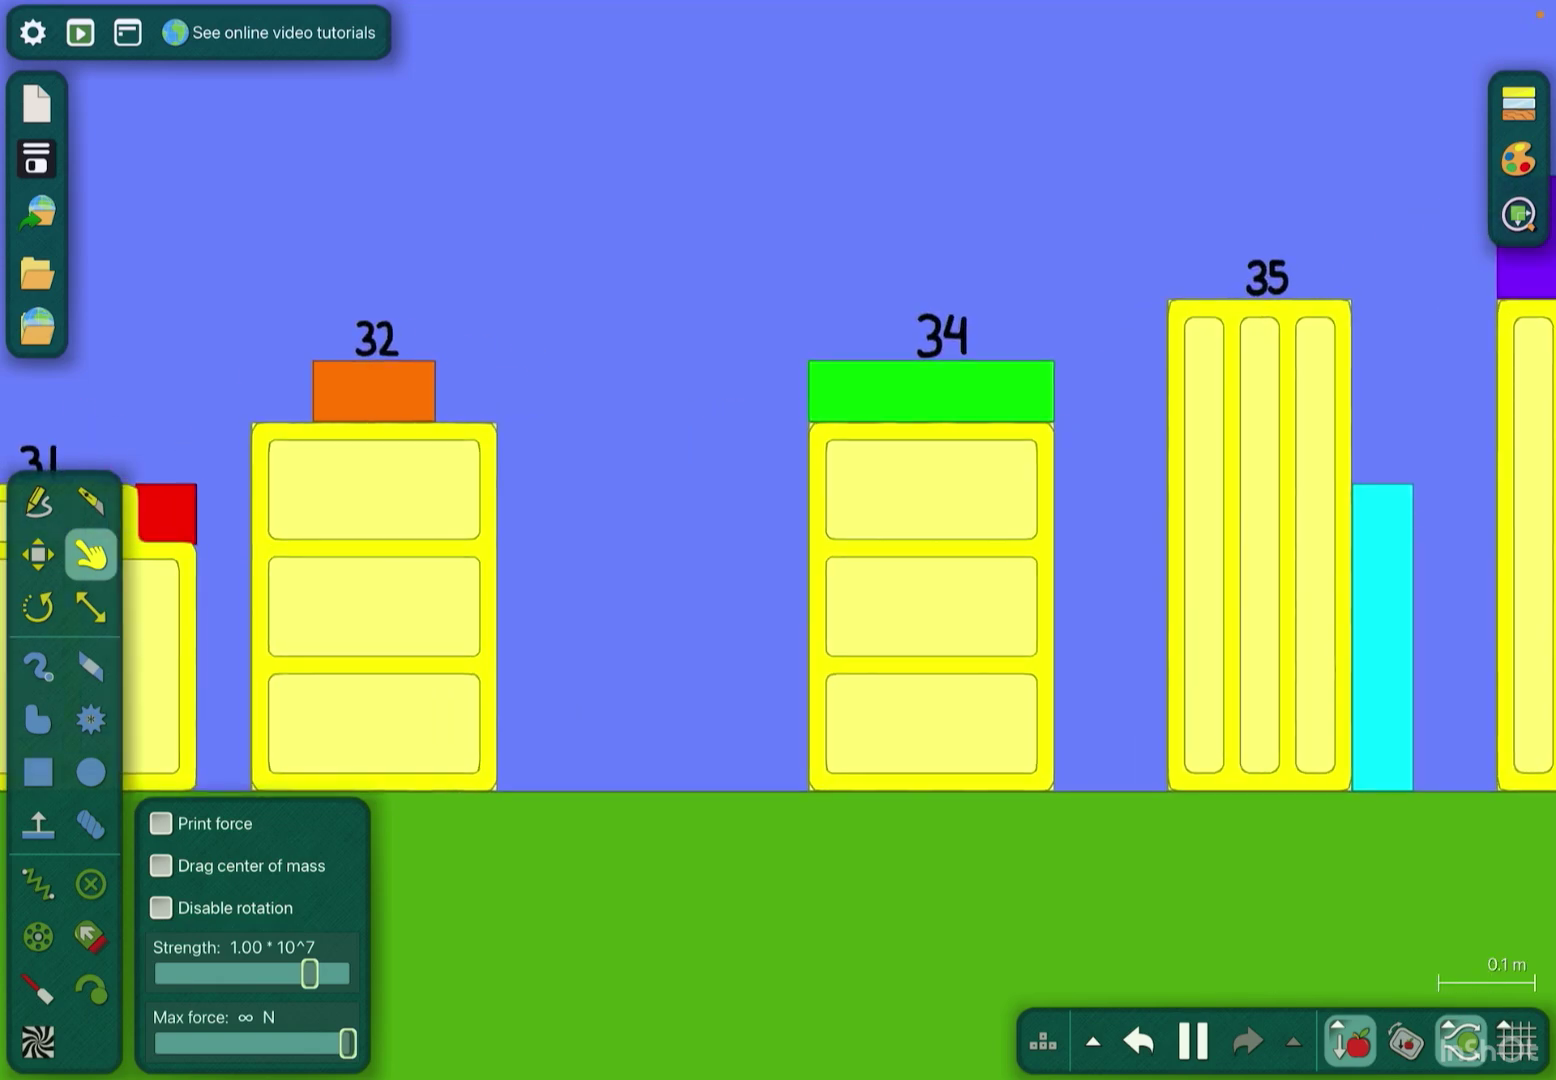
mouse_move(930, 547)
mouse_down()
mouse_move(972, 510)
mouse_move(960, 572)
mouse_up()
scroll(851, 547, down, 5)
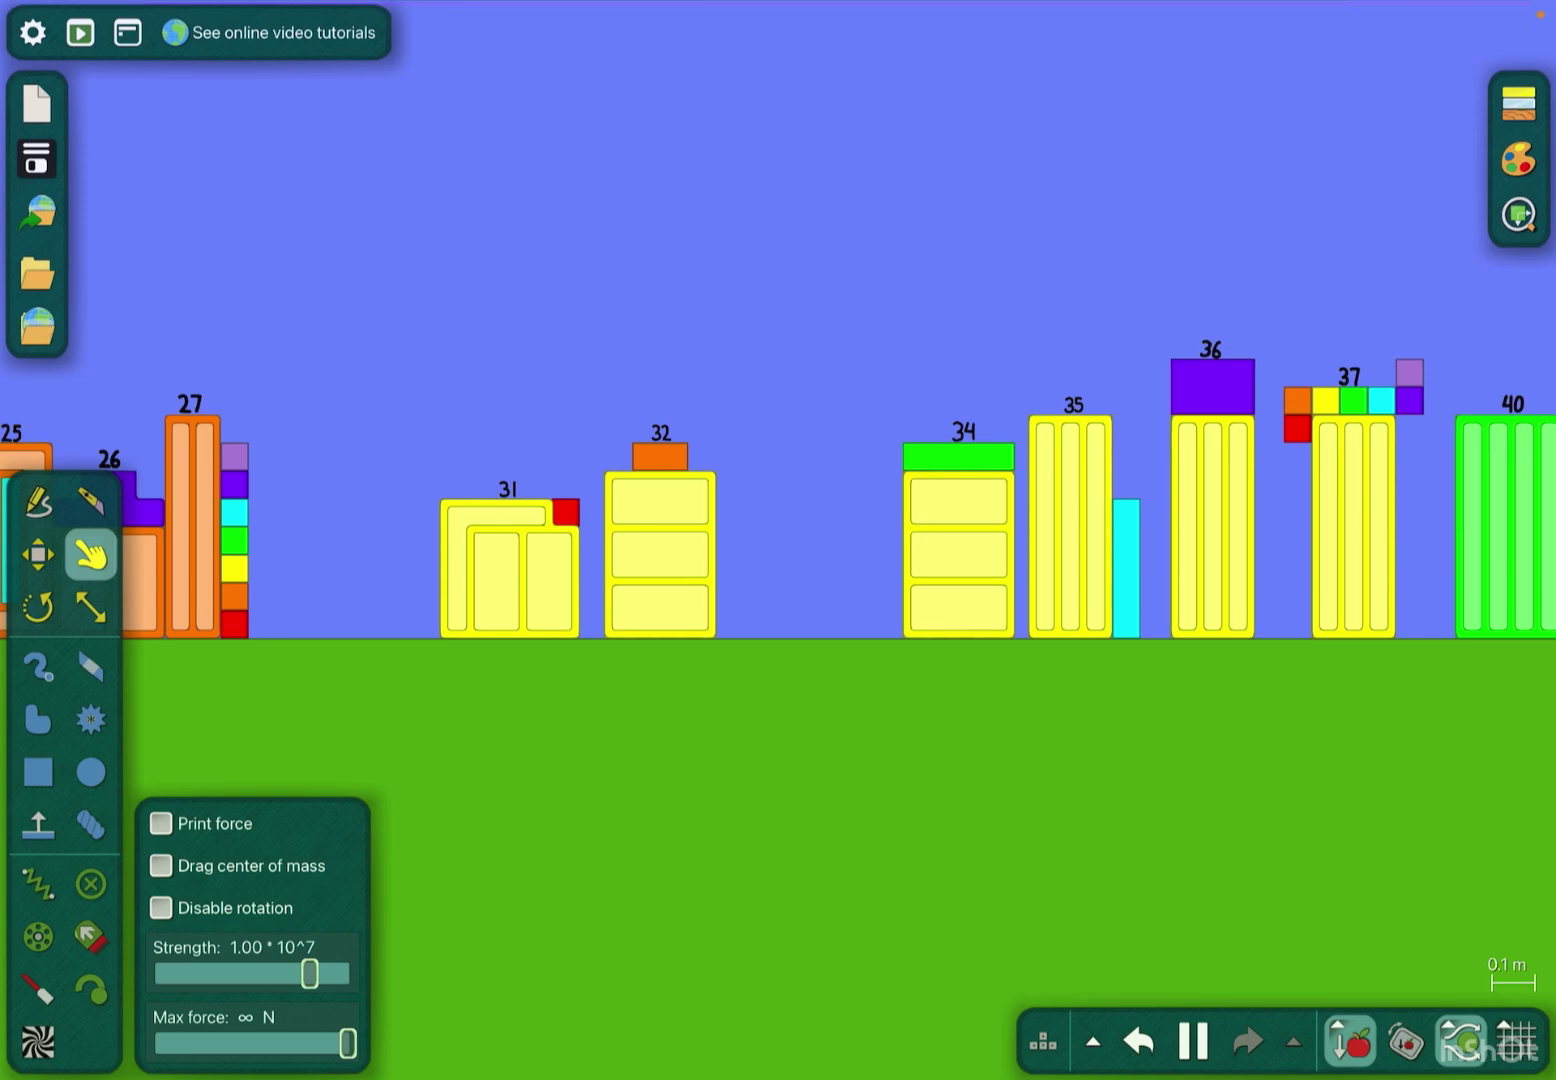
scroll(851, 548, down, 2)
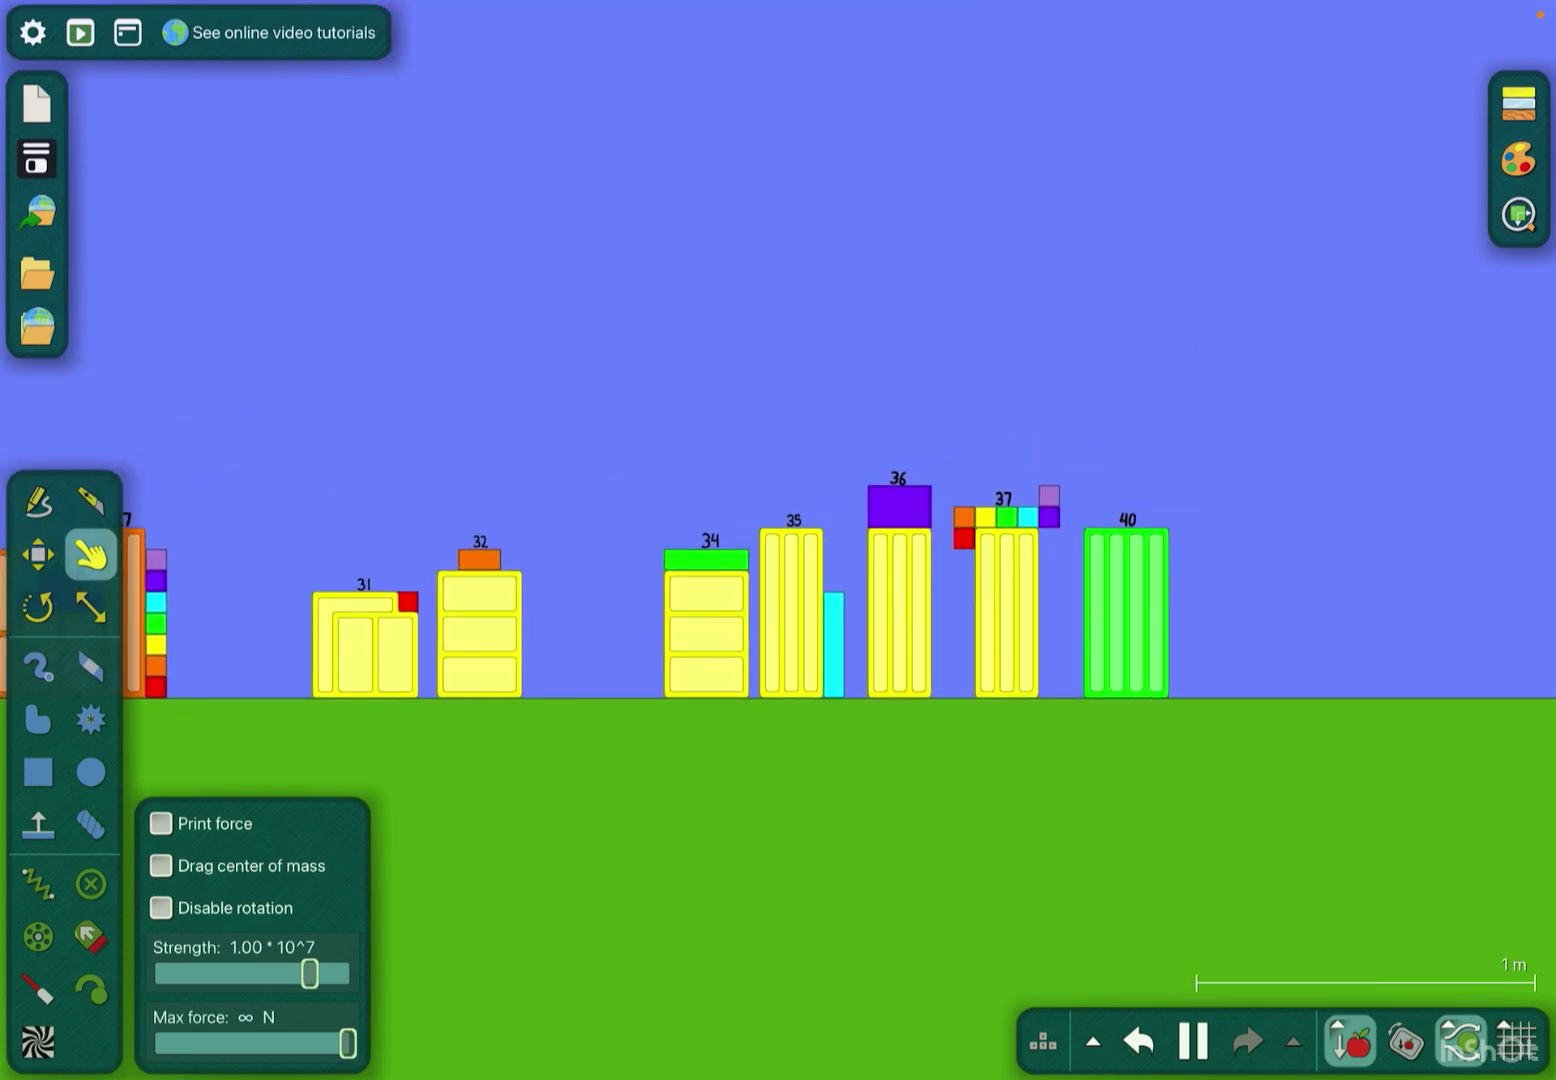
scroll(851, 548, up, 4)
scroll(852, 547, down, 5)
drag(486, 364, 1094, 608)
drag(486, 608, 973, 632)
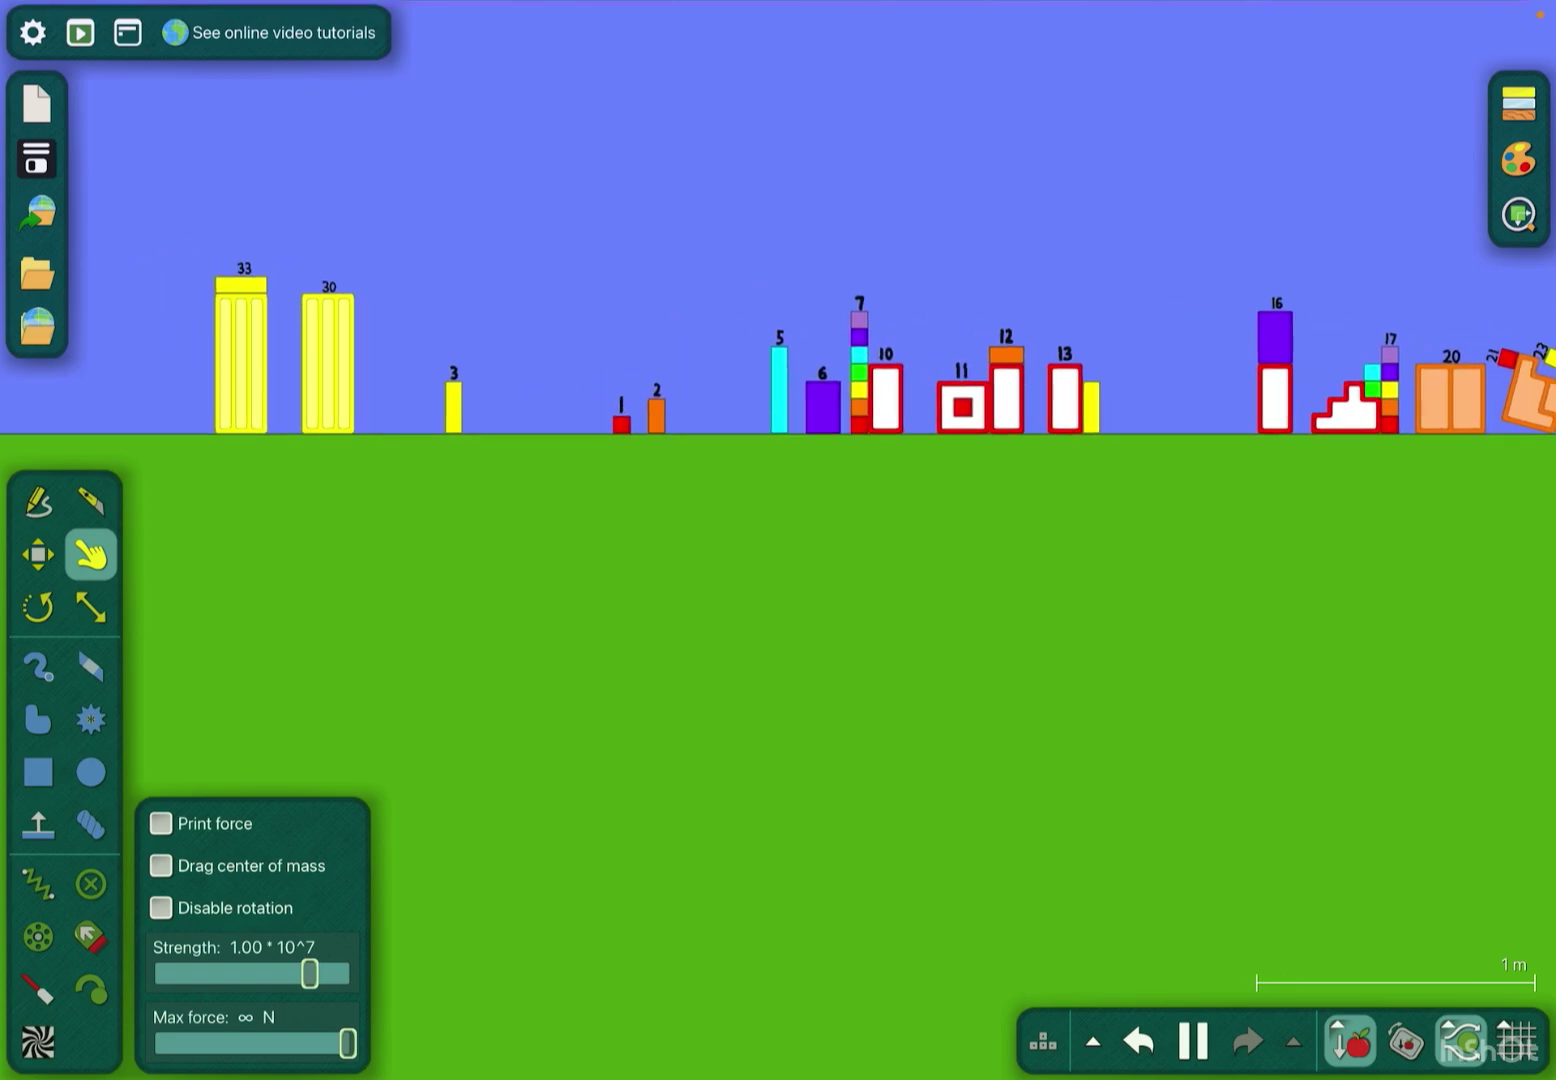
scroll(778, 535, up, 4)
Lift the cyan block 5 high into the sky above the row.
drag(778, 608, 786, 612)
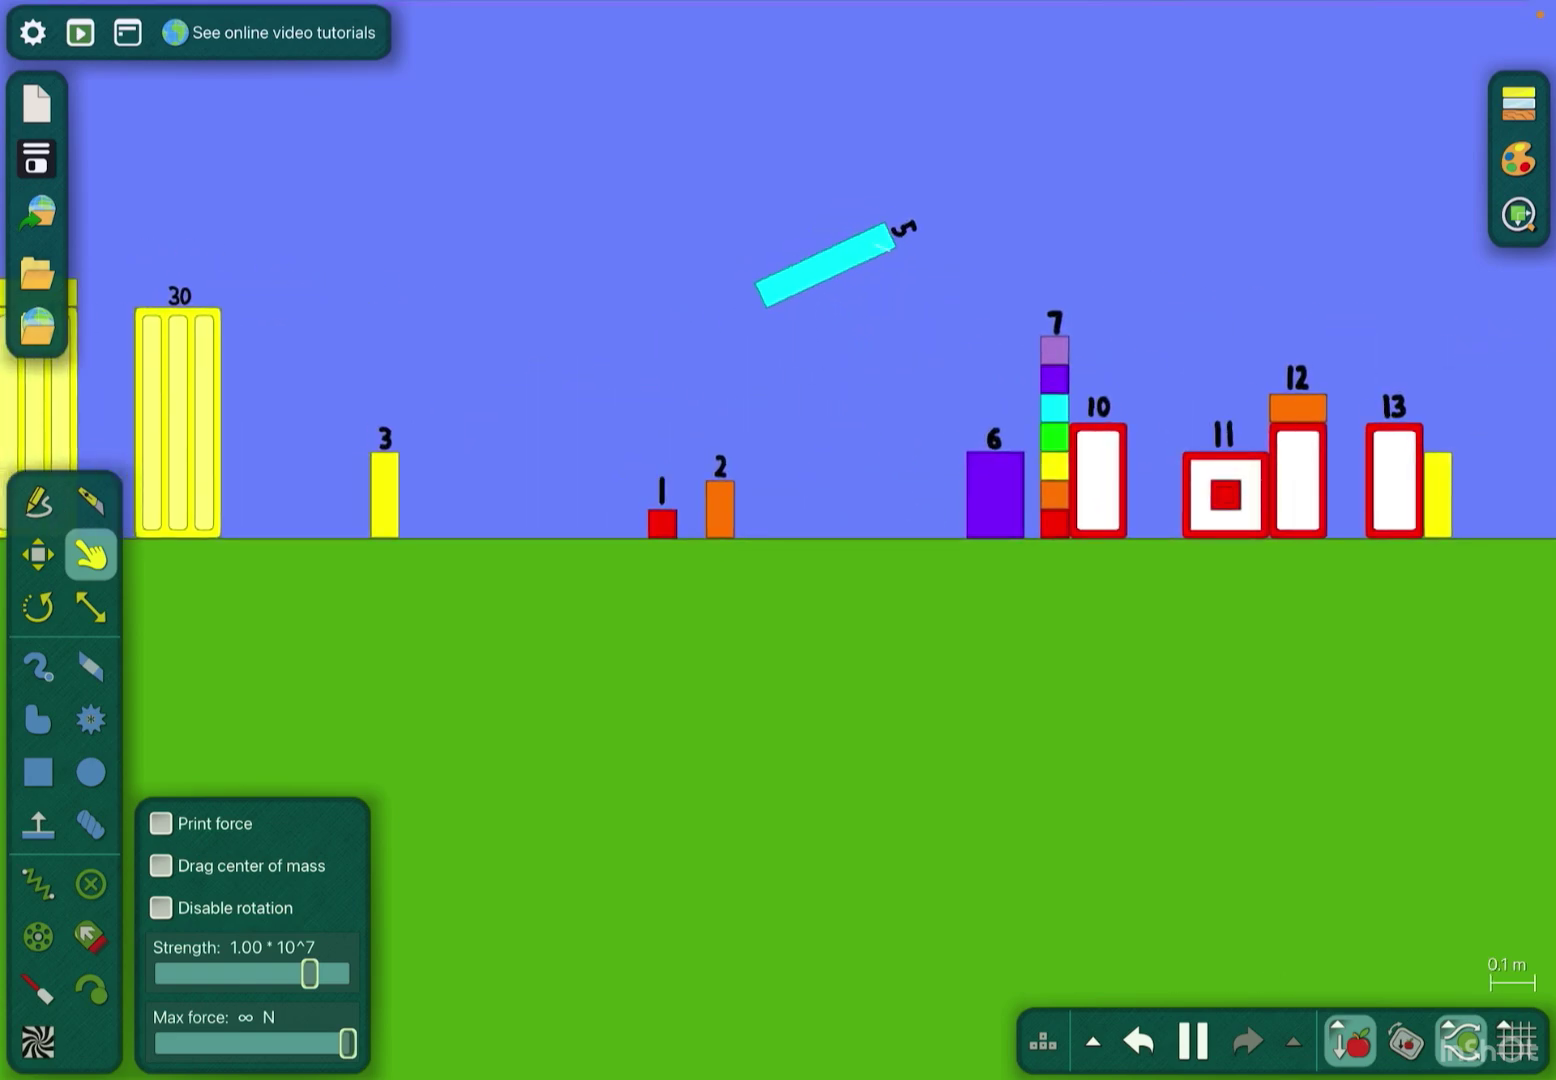
mouse_move(902, 258)
mouse_down()
mouse_move(985, 341)
mouse_move(809, 195)
mouse_move(893, 171)
mouse_up()
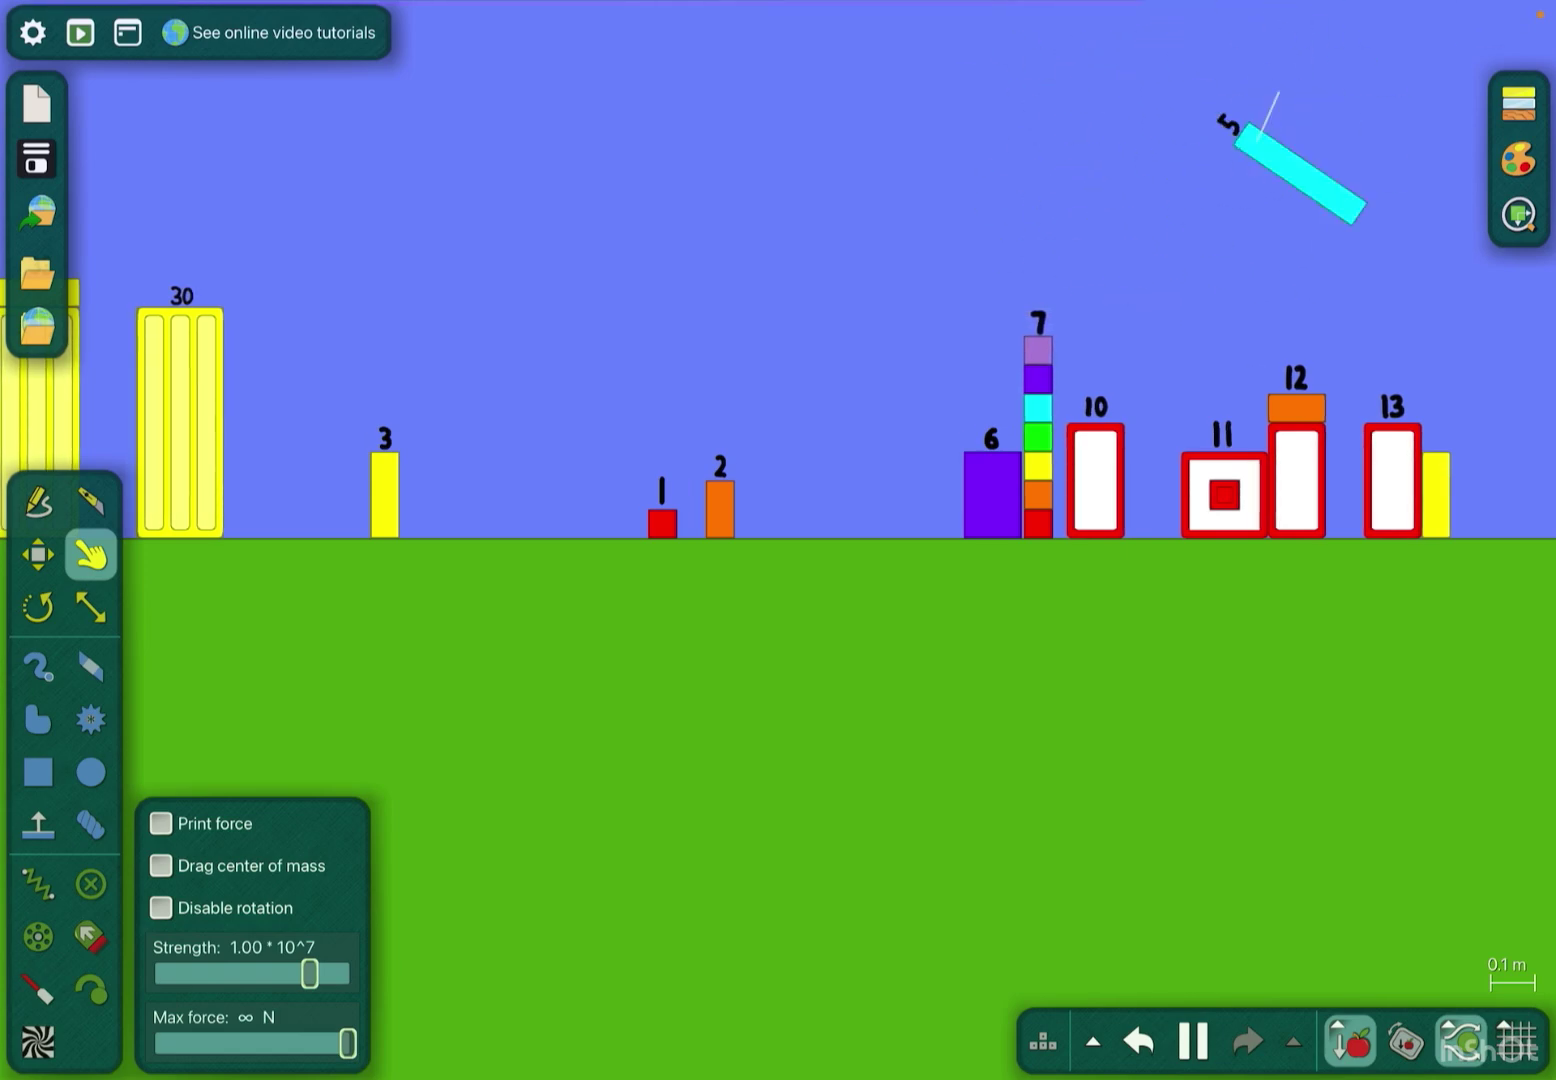
scroll(778, 486, down, 5)
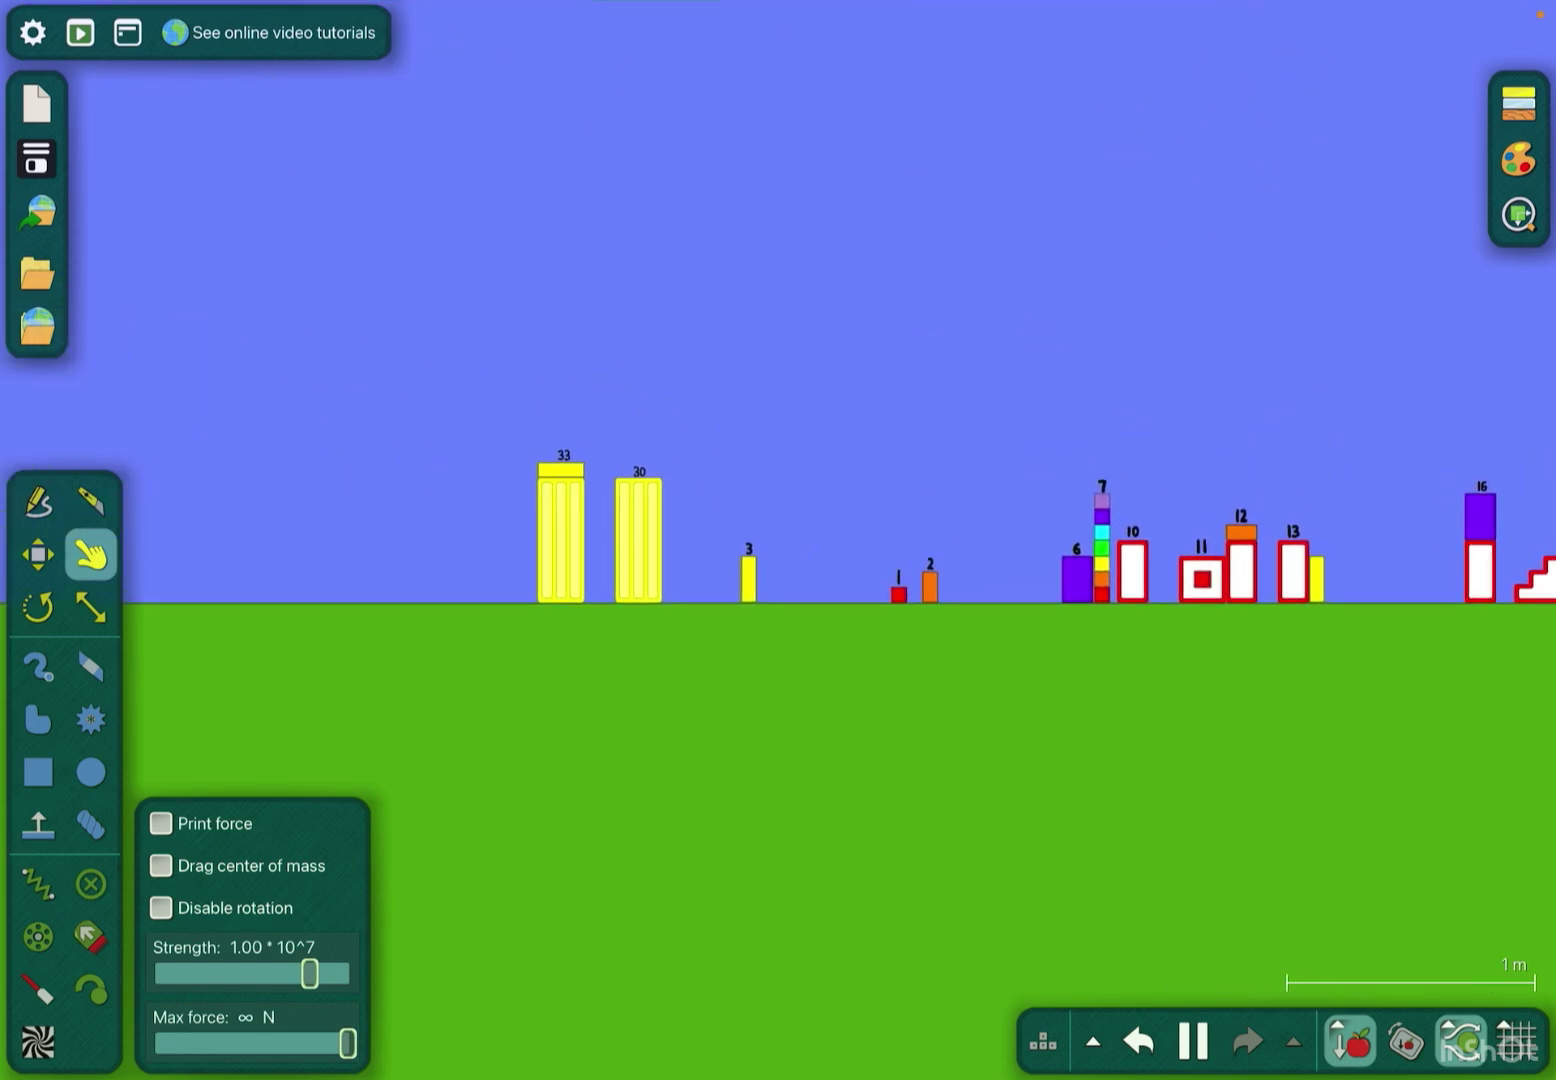
scroll(1030, 459, up, 3)
scroll(1030, 460, up, 5)
scroll(779, 486, up, 3)
scroll(778, 486, down, 5)
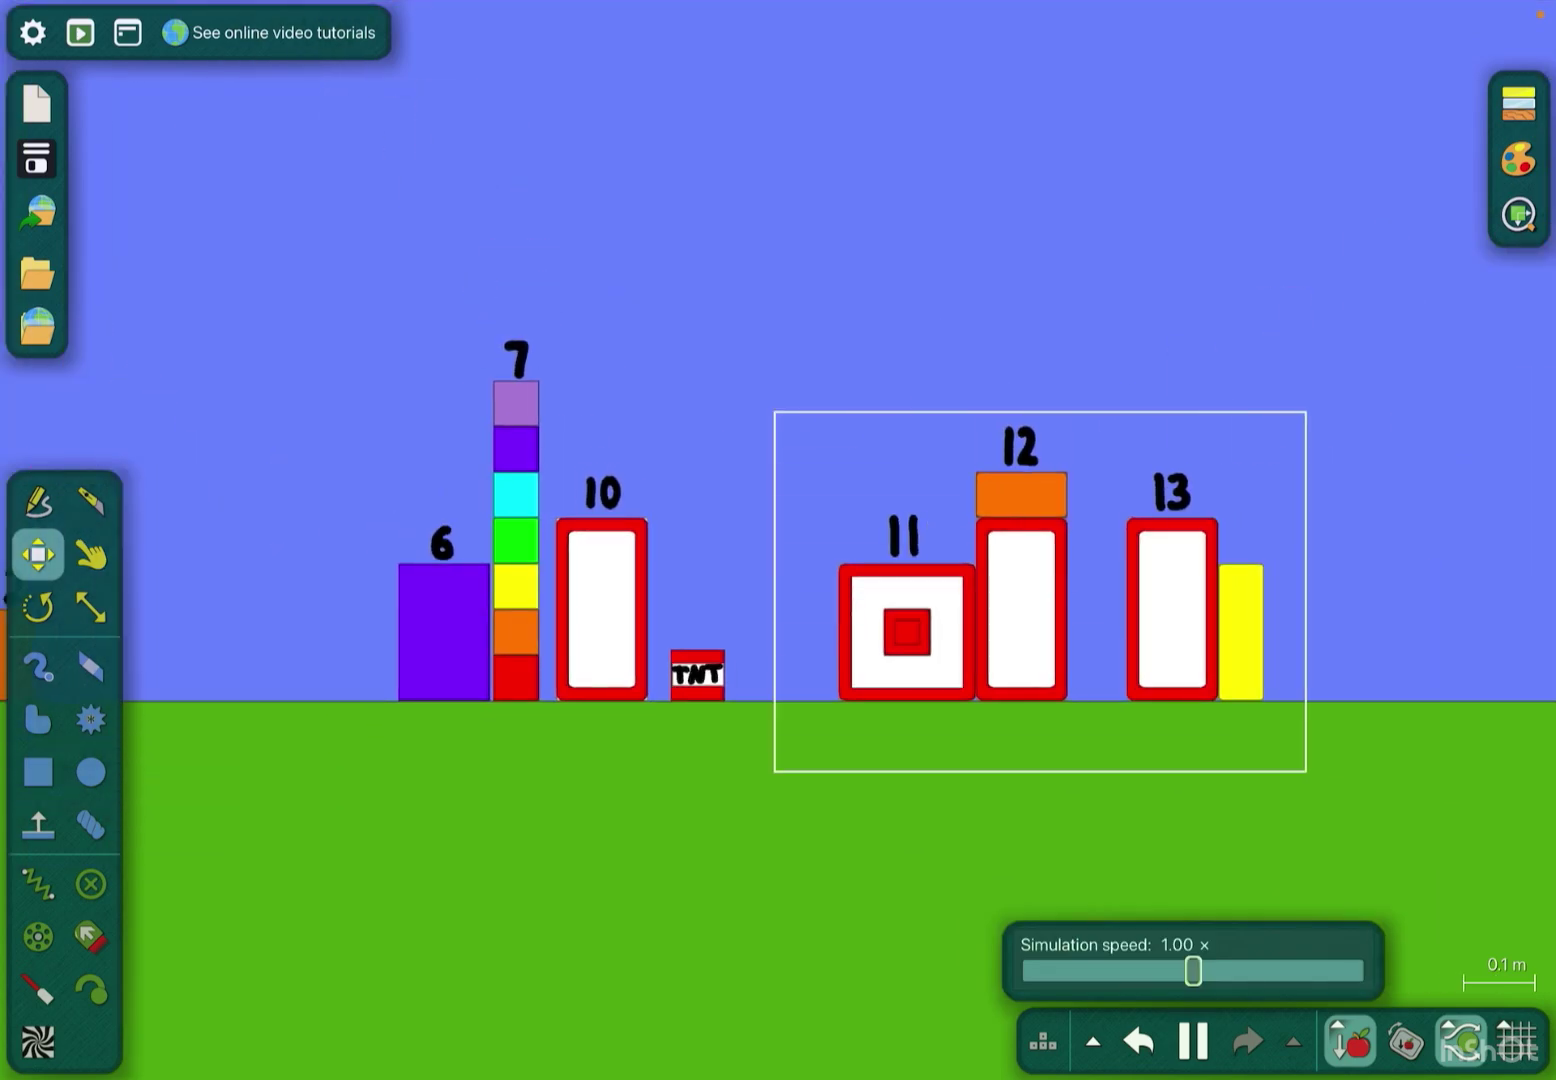
scroll(778, 486, up, 2)
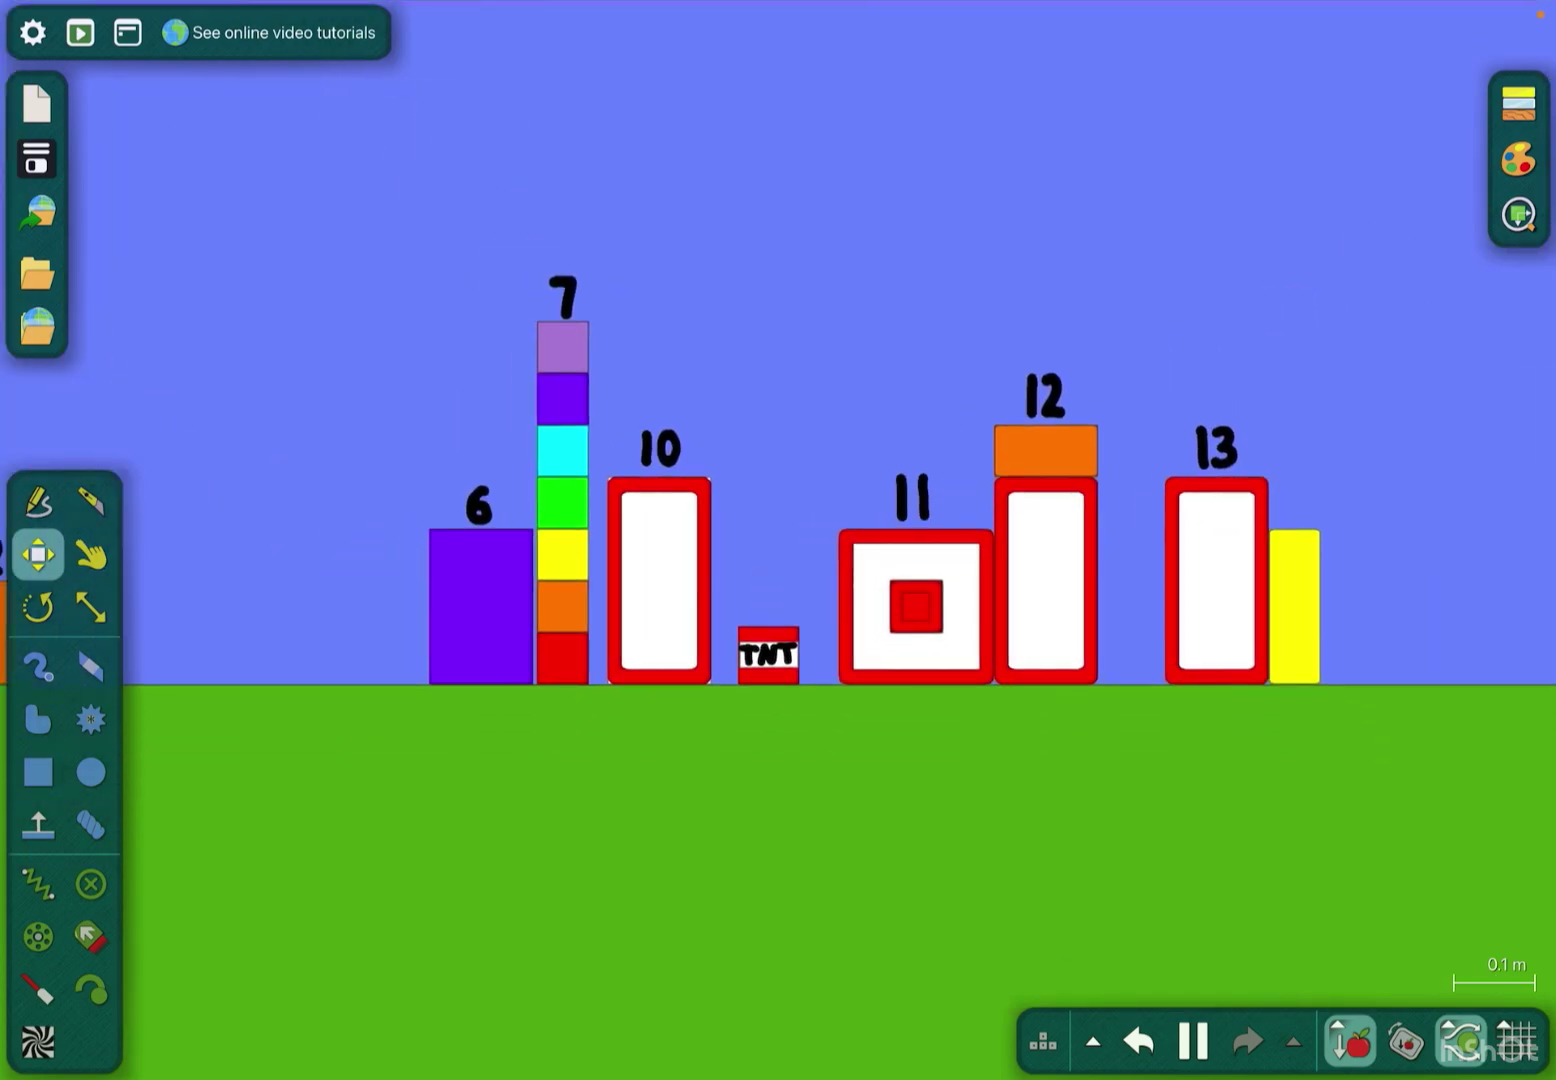
scroll(779, 608, up, 4)
scroll(778, 608, up, 3)
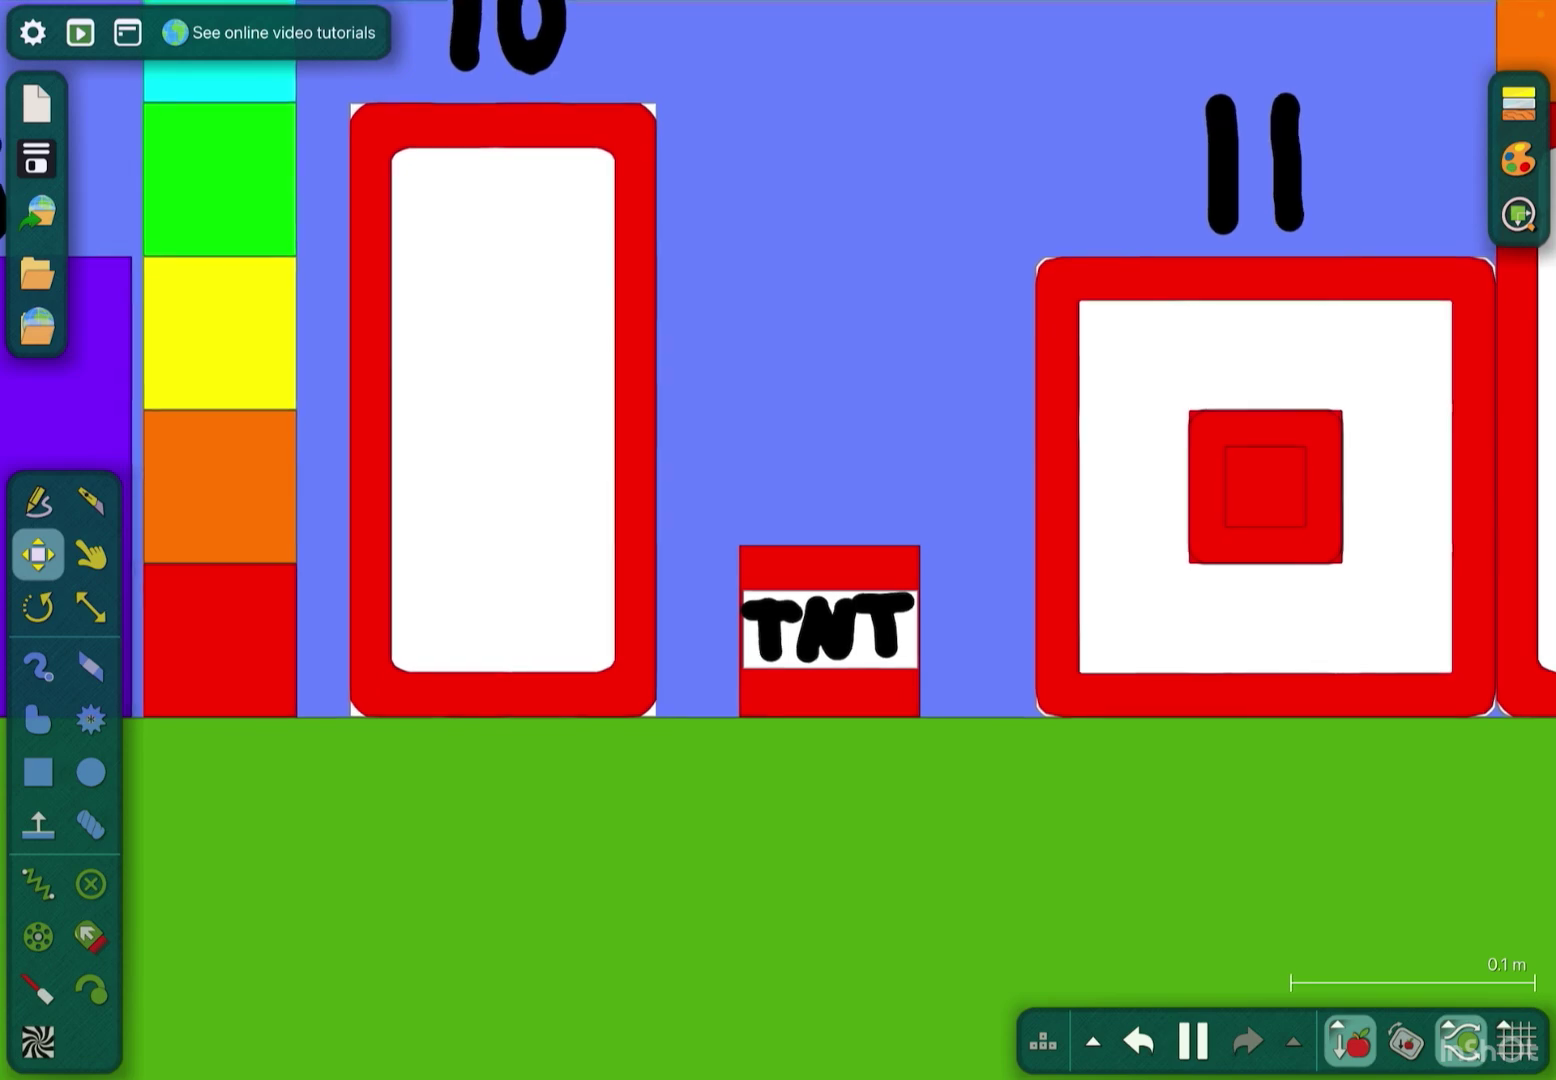
scroll(779, 608, down, 5)
scroll(778, 607, down, 2)
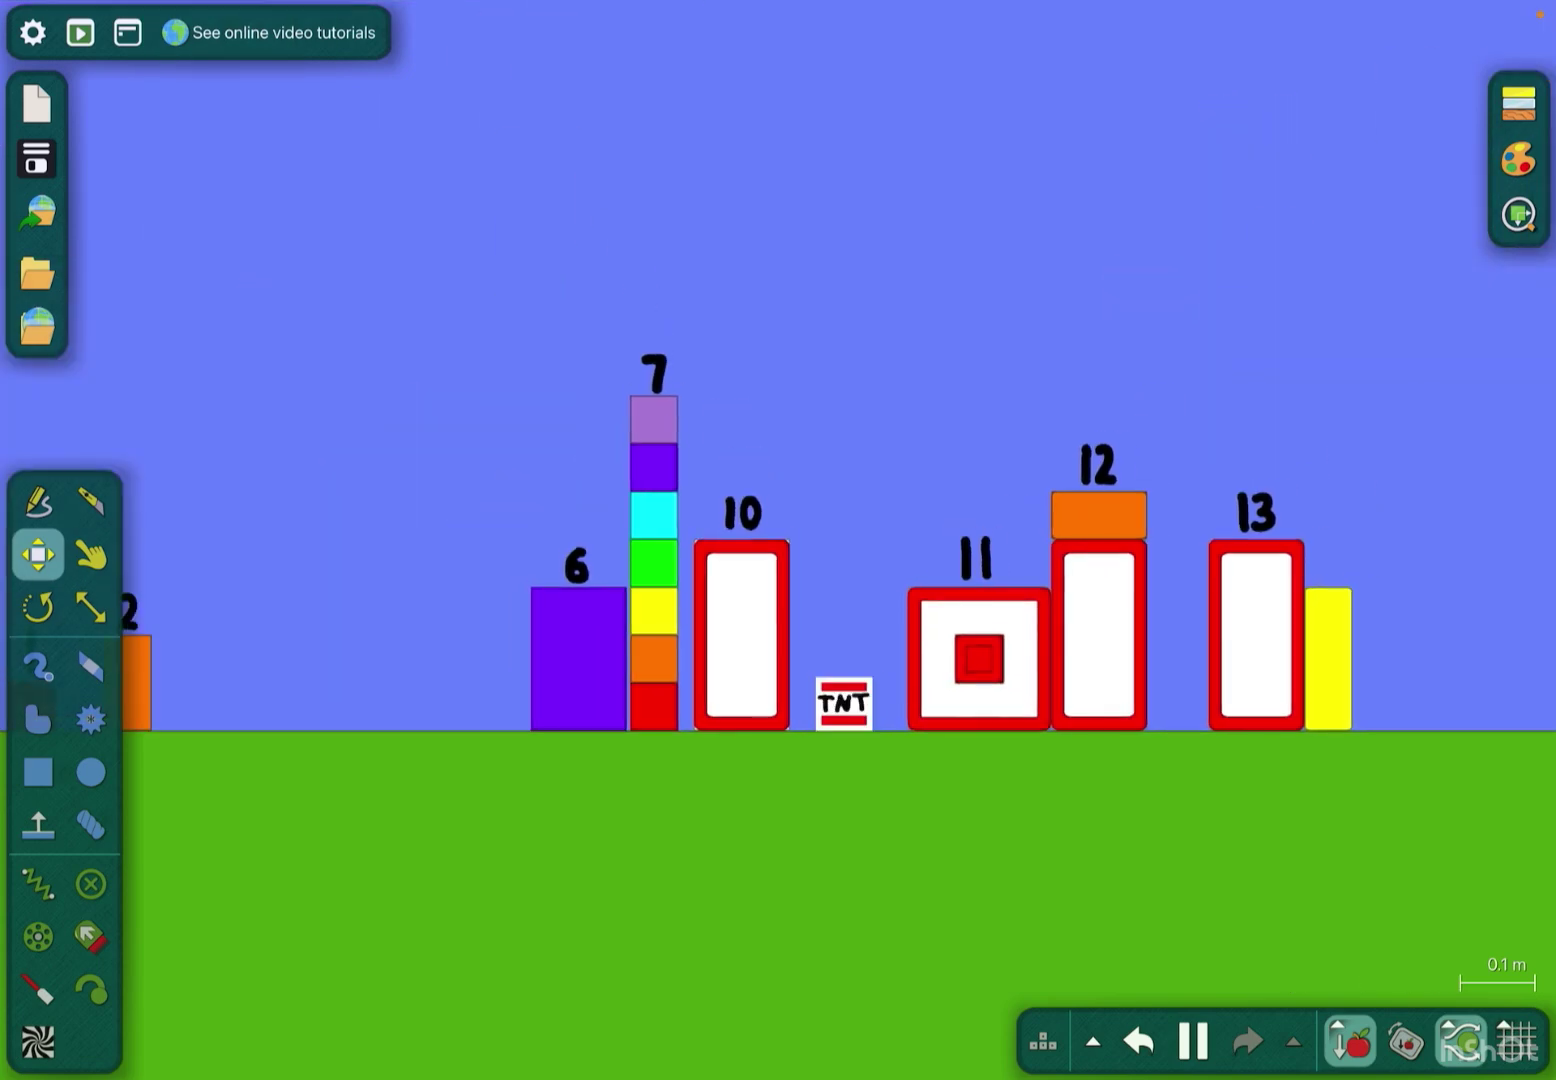
Detonate the TNT box beside block 10 from its Edit menu, blasting block 11 away.
right_click(843, 703)
click(924, 657)
scroll(778, 608, down, 5)
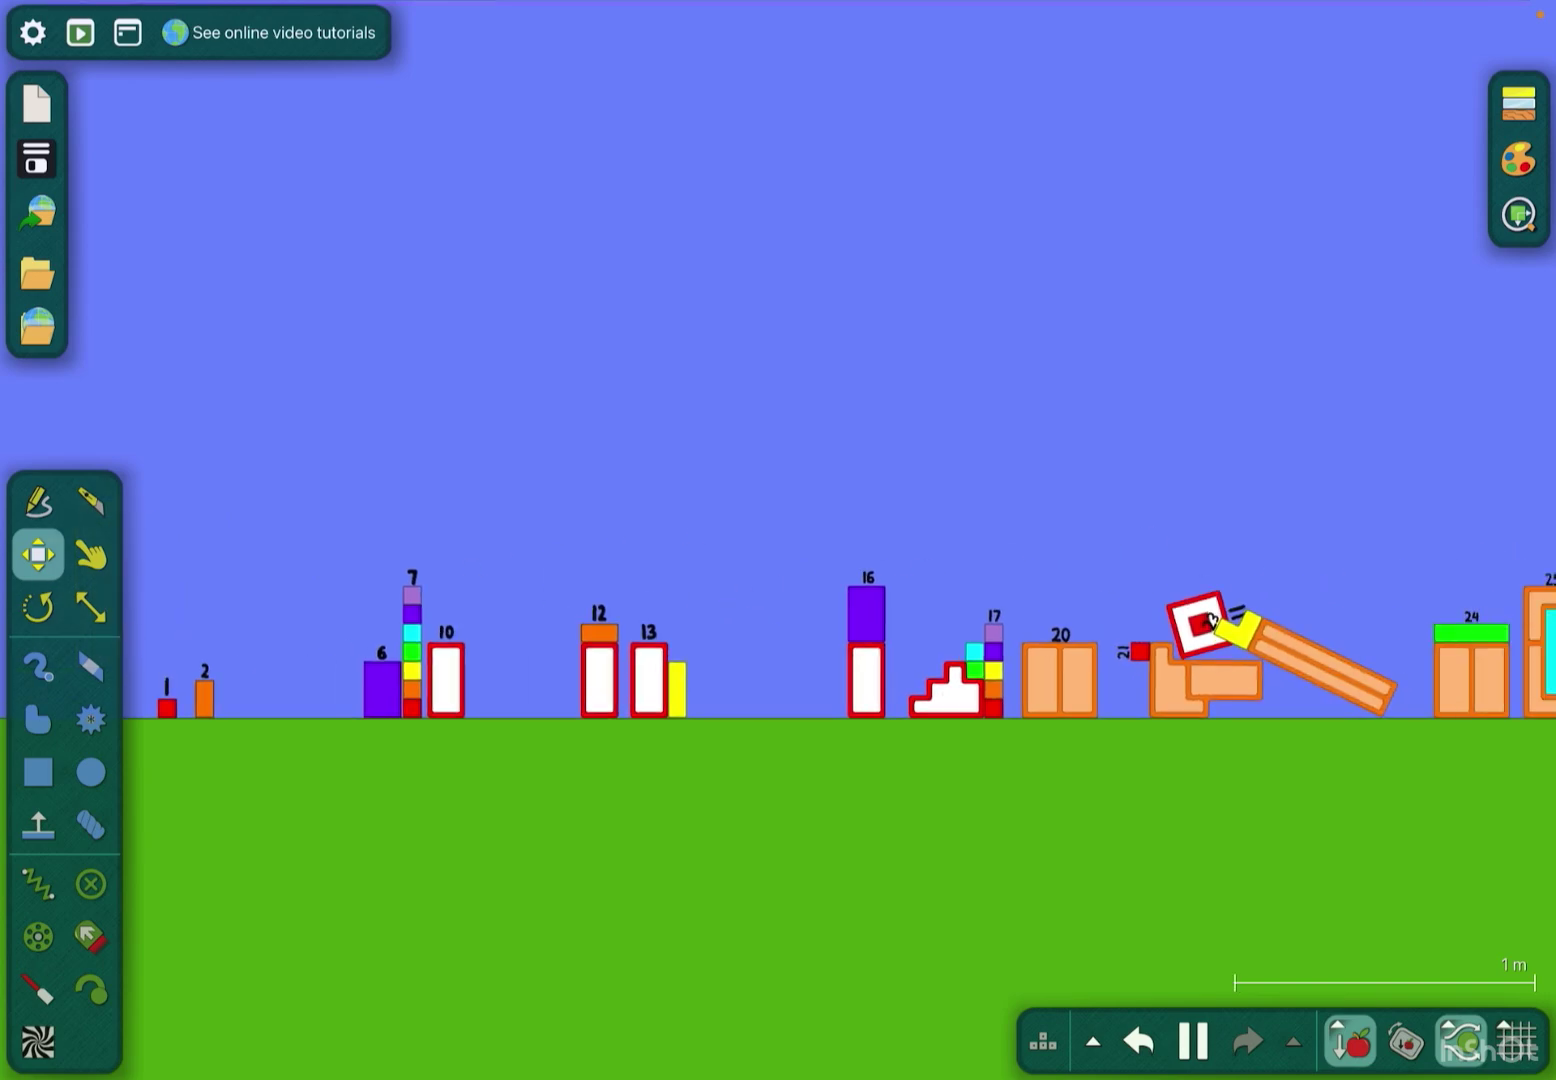
scroll(1337, 607, up, 3)
scroll(973, 668, up, 5)
scroll(778, 608, down, 5)
scroll(608, 669, up, 3)
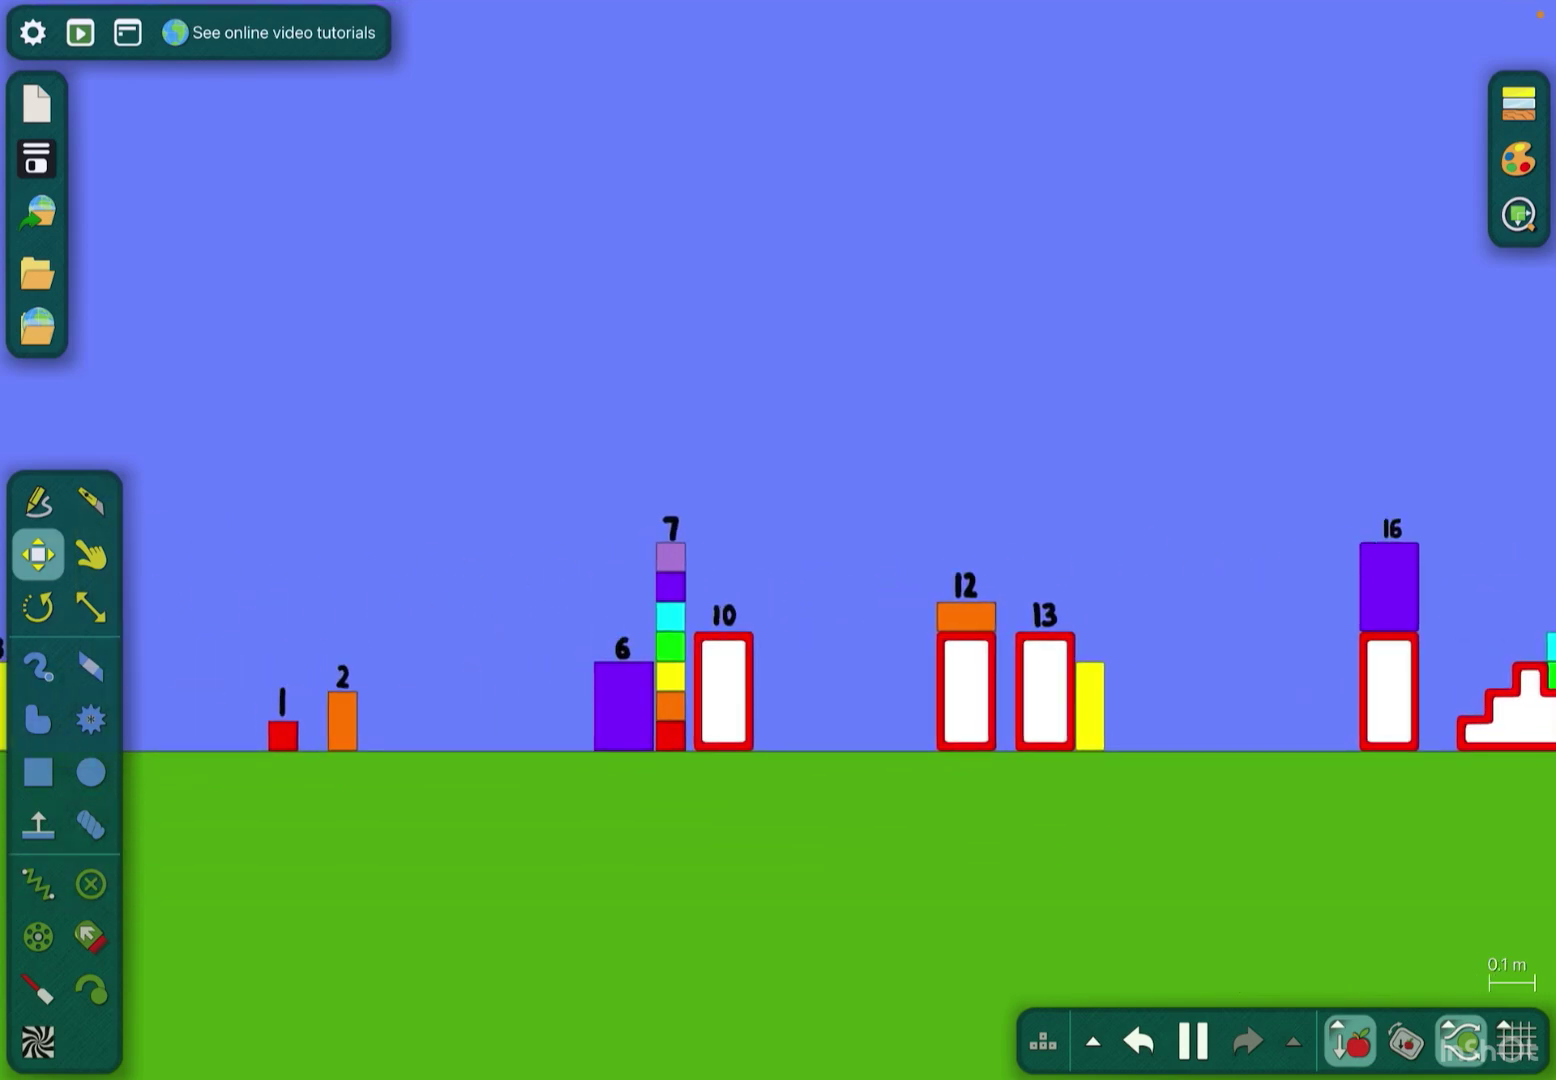
Draw a circle above the blocks and colour it black in Appearance.
click(1191, 1041)
drag(887, 286, 1069, 401)
right_click(1009, 328)
click(1106, 708)
click(753, 450)
key(Escape)
Move the black circle higher into the sky and lower its density to the minimum.
drag(888, 285, 887, 73)
right_click(900, 207)
click(1000, 787)
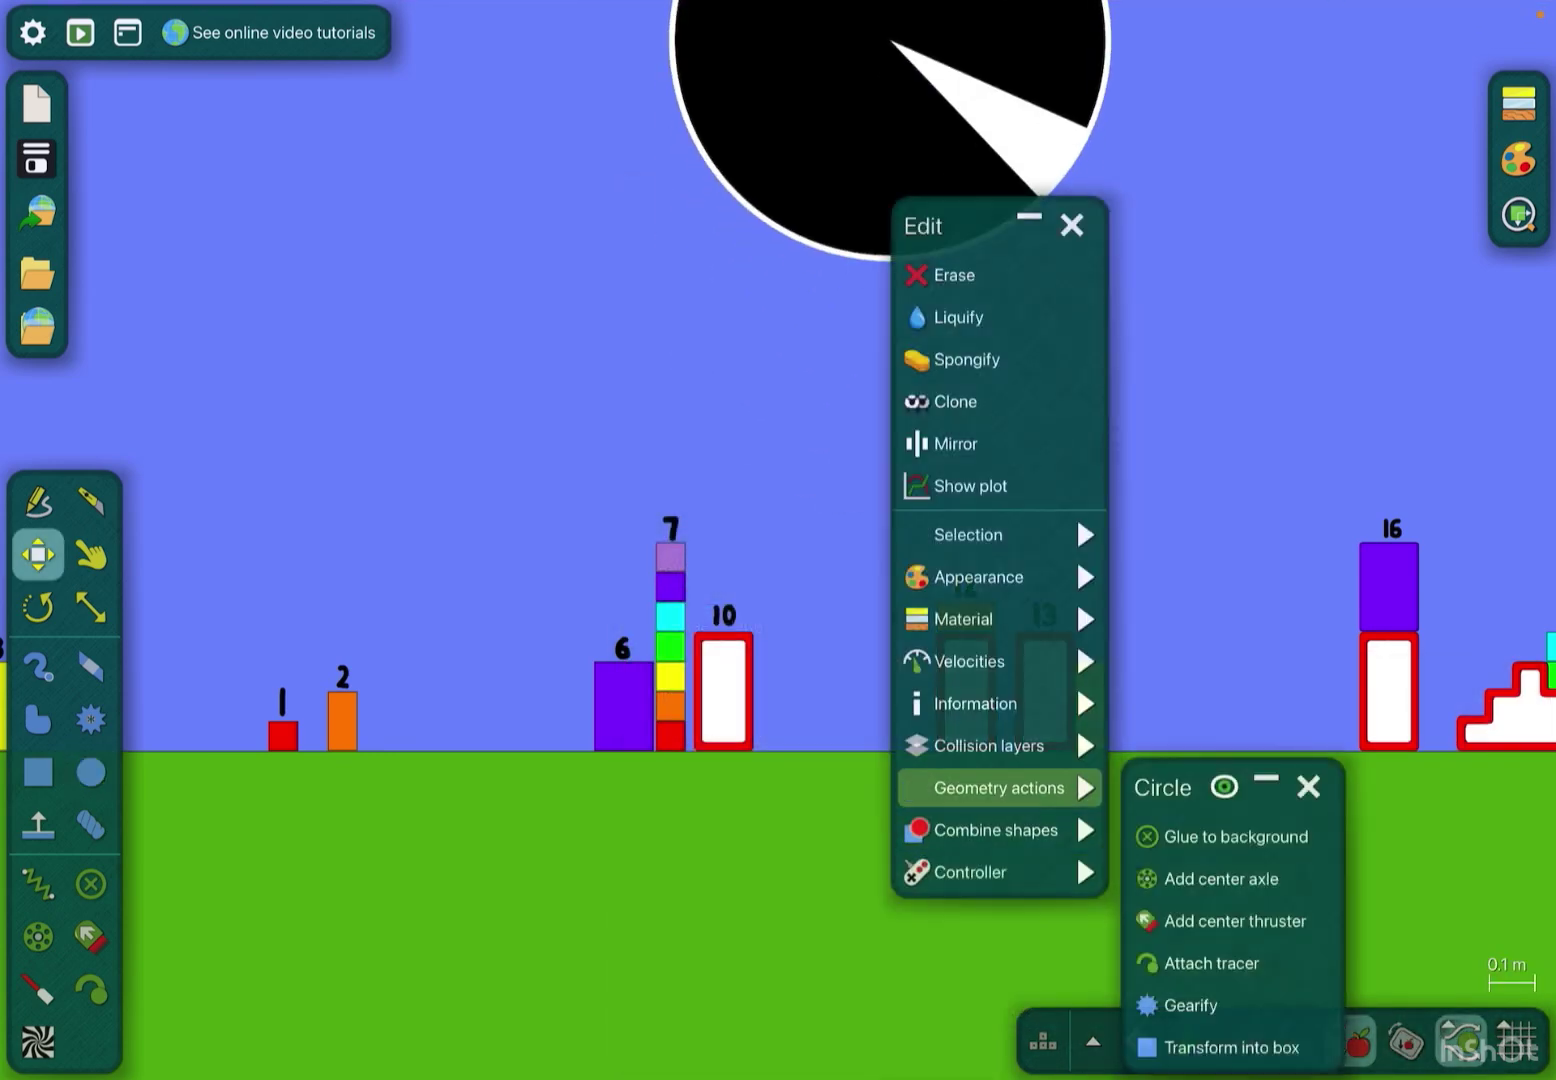
right_click(960, 182)
click(1138, 596)
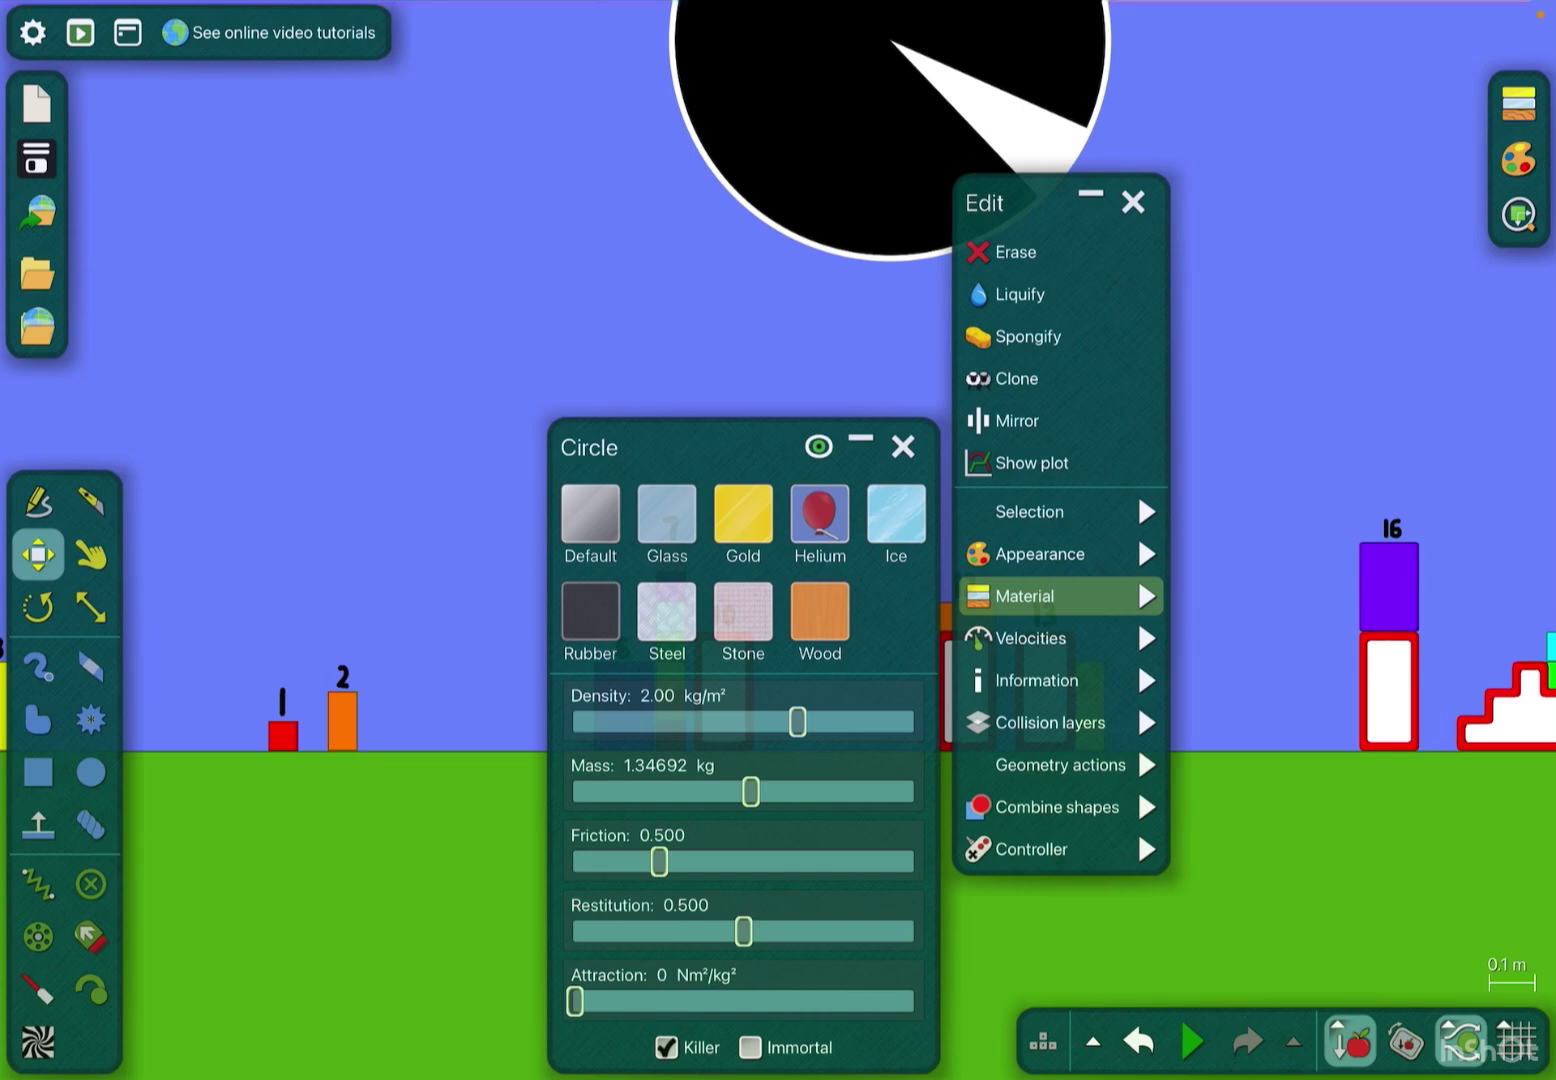
drag(633, 448, 629, 523)
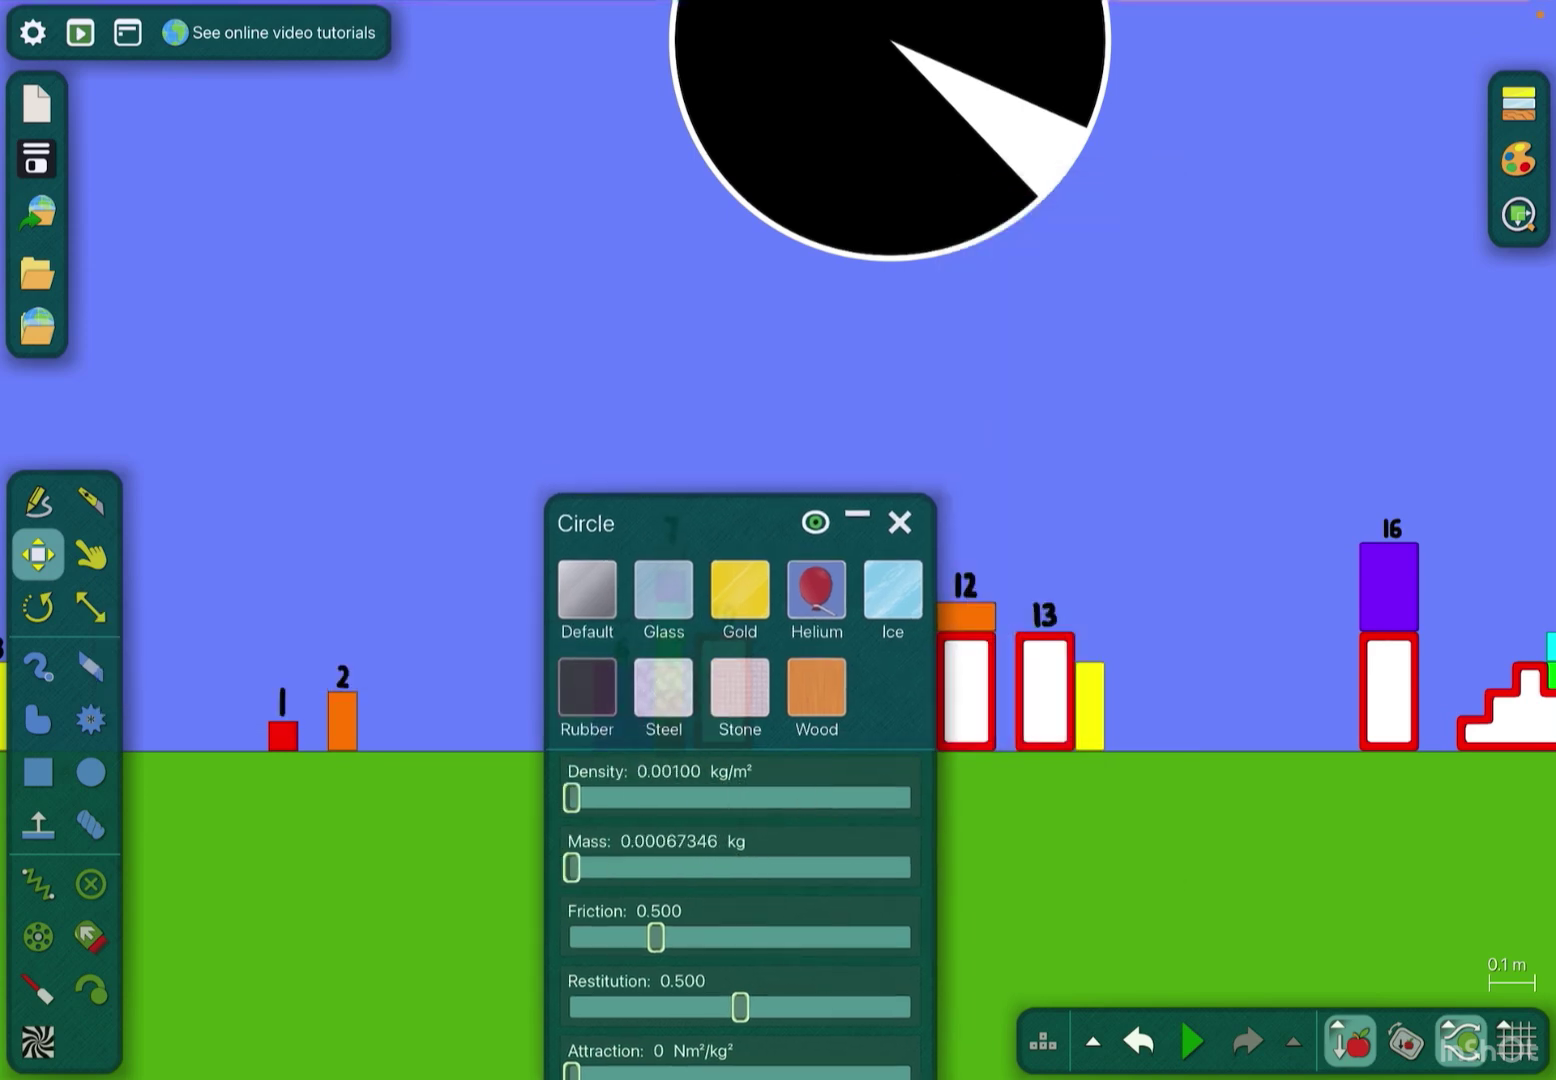
key(Escape)
Test-run the simulation, reopen the circle's Material settings, and run it briefly again.
click(1191, 1041)
key(space)
right_click(973, 146)
click(1046, 629)
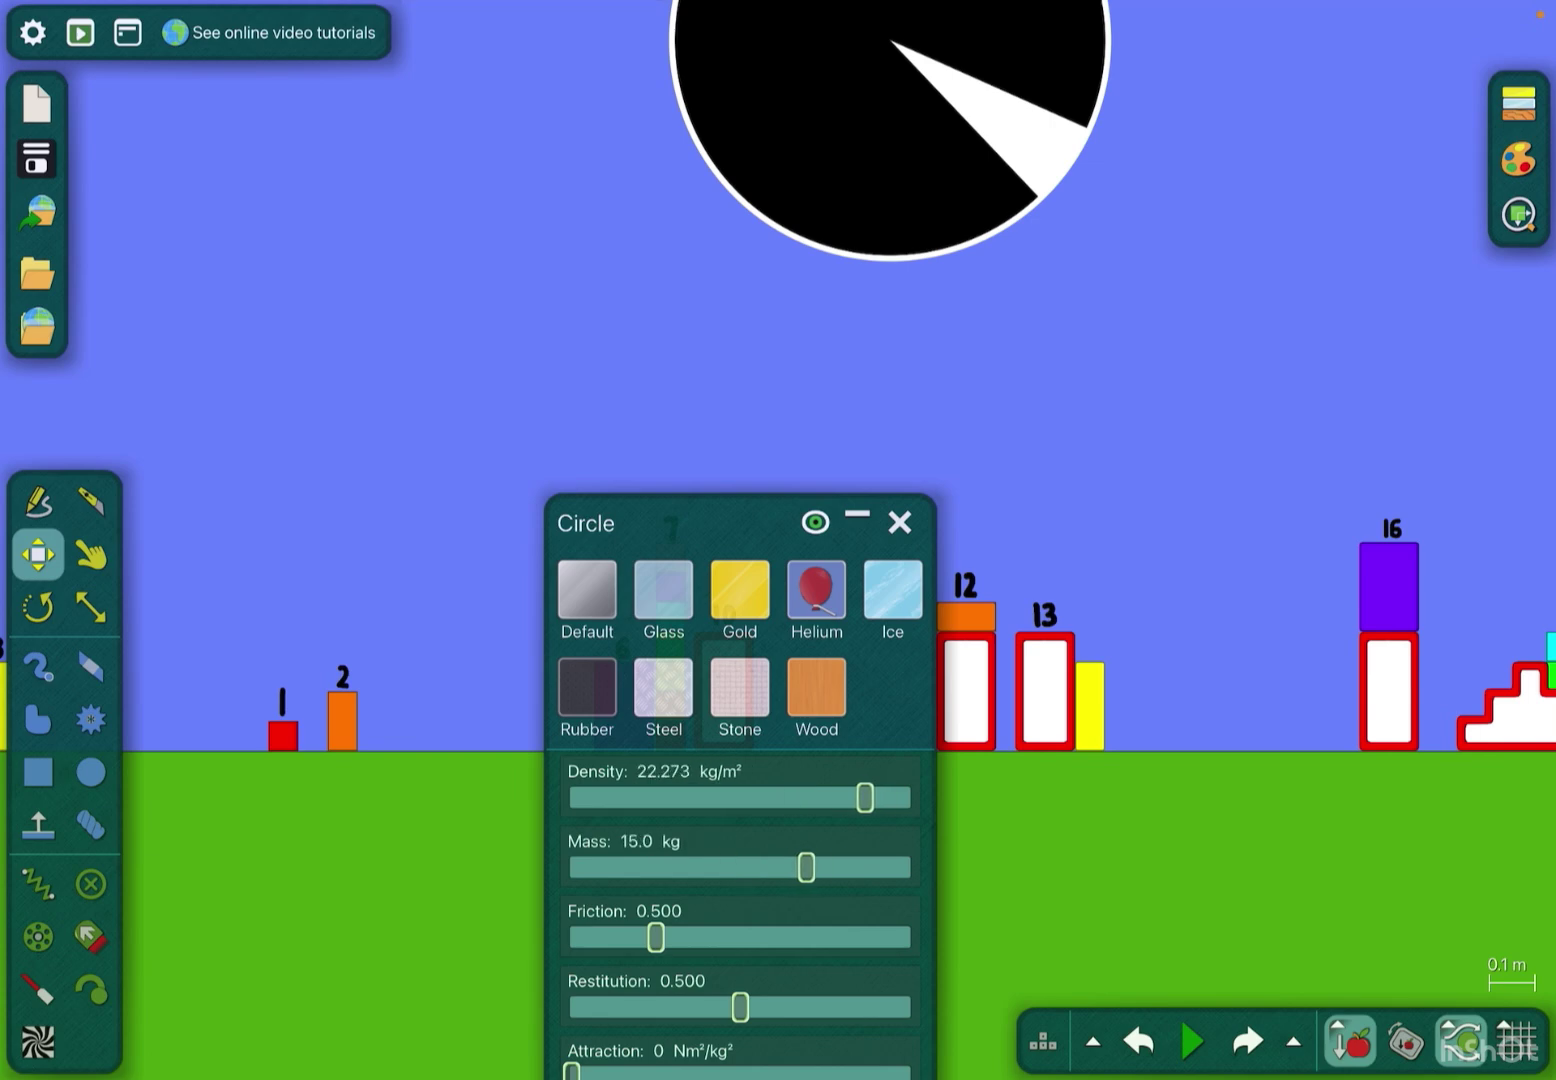
key(space)
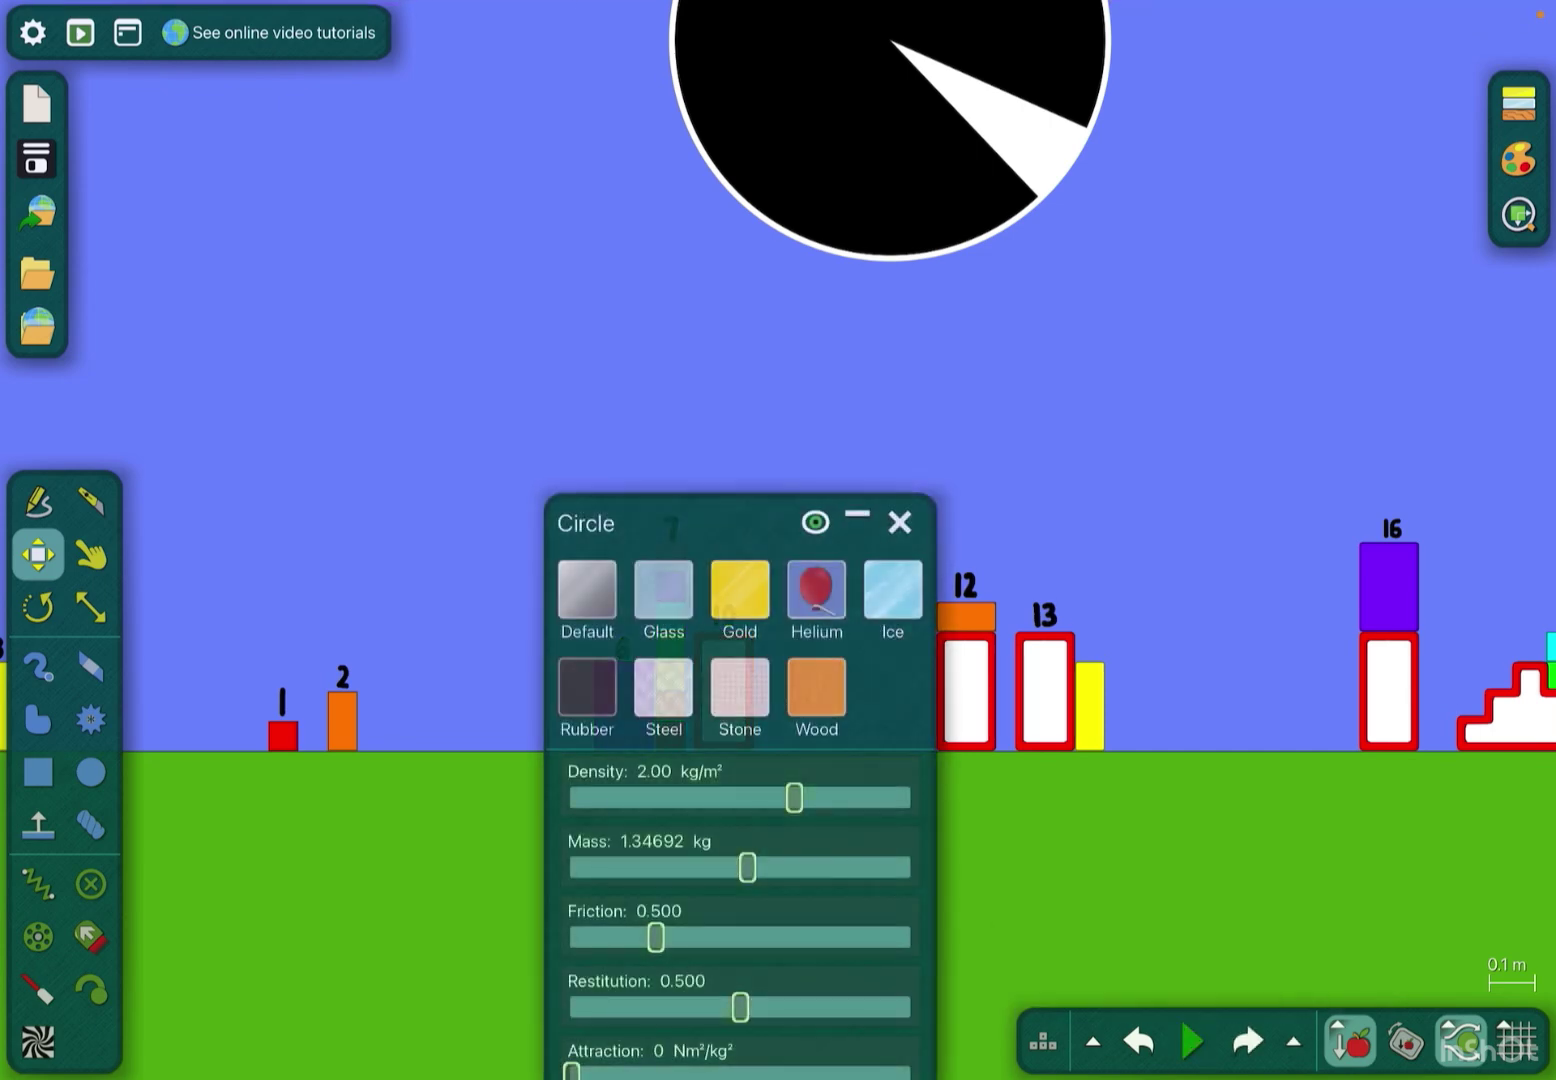
Raise the black circle's attraction to 100, then undo back to the starting scene.
drag(680, 522, 697, 363)
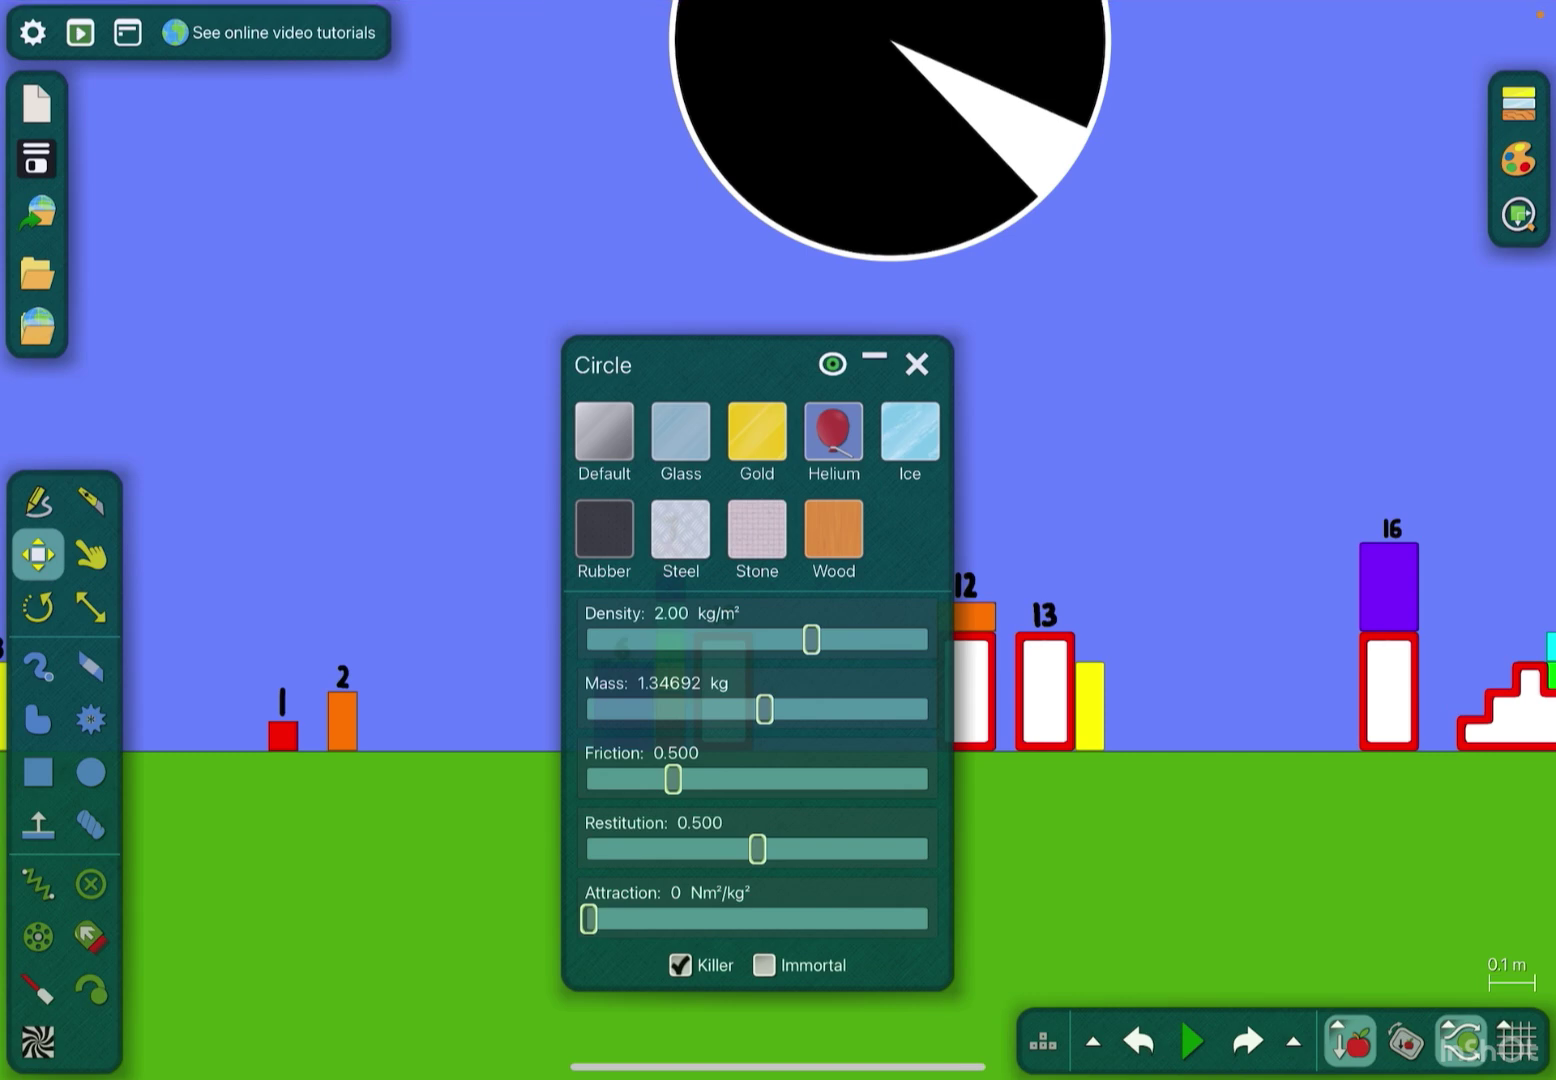
drag(590, 922, 926, 918)
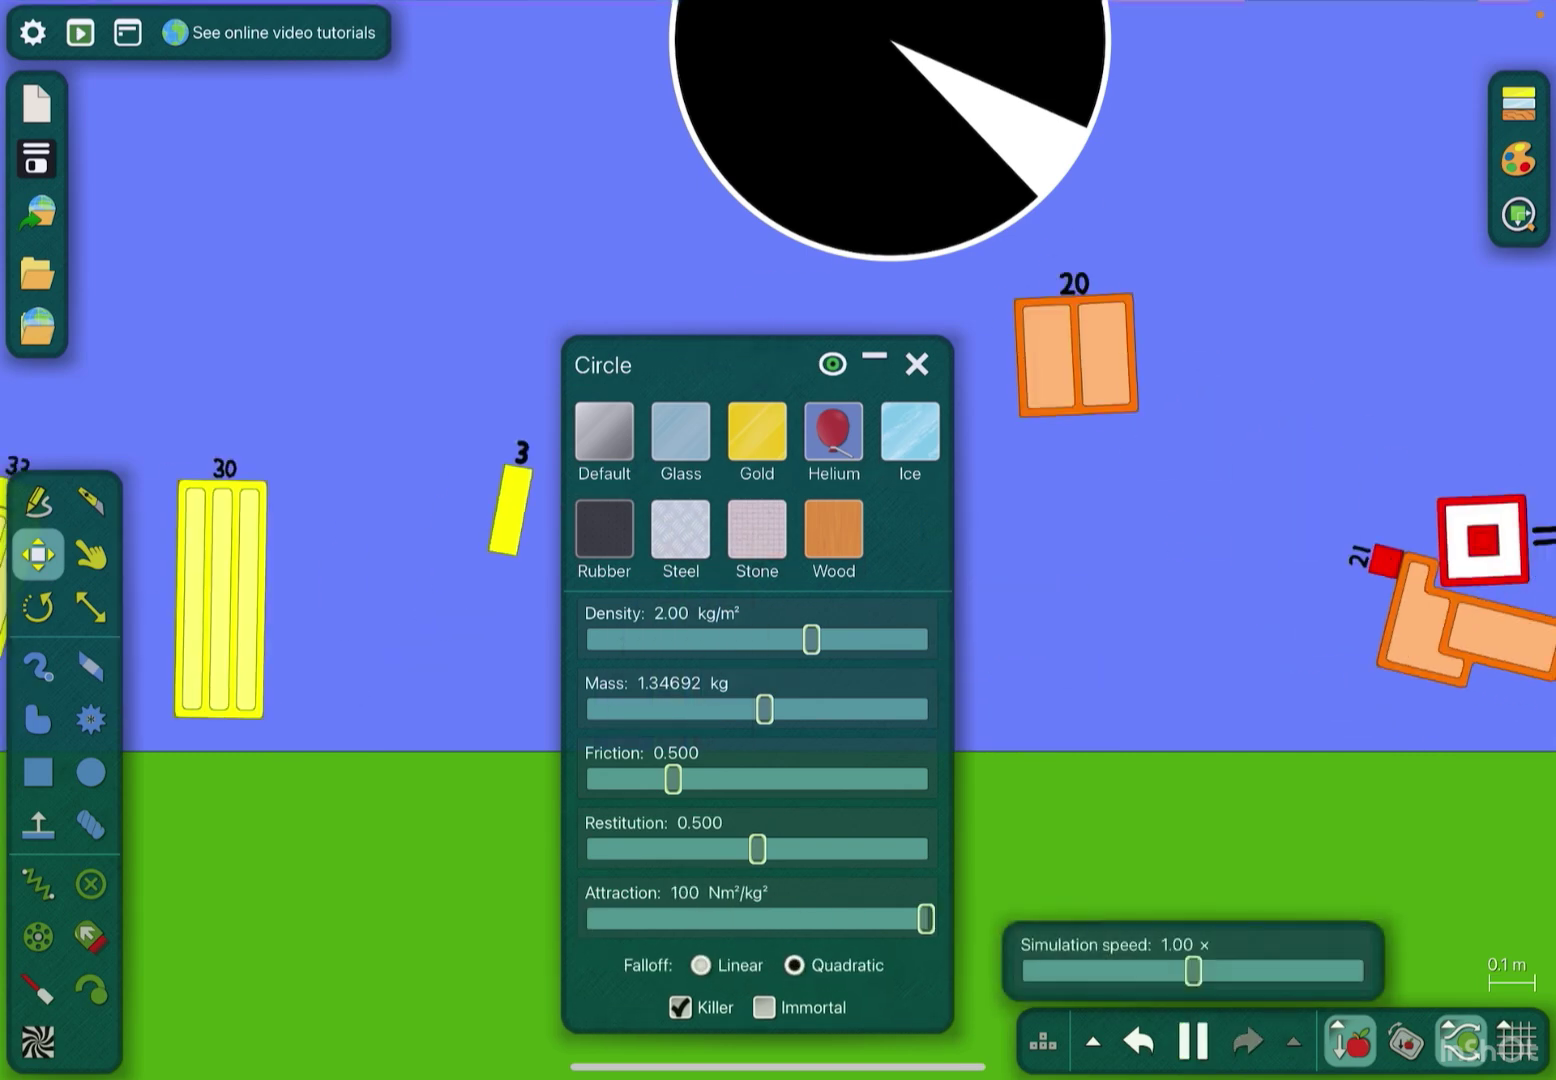
key(ctrl+z)
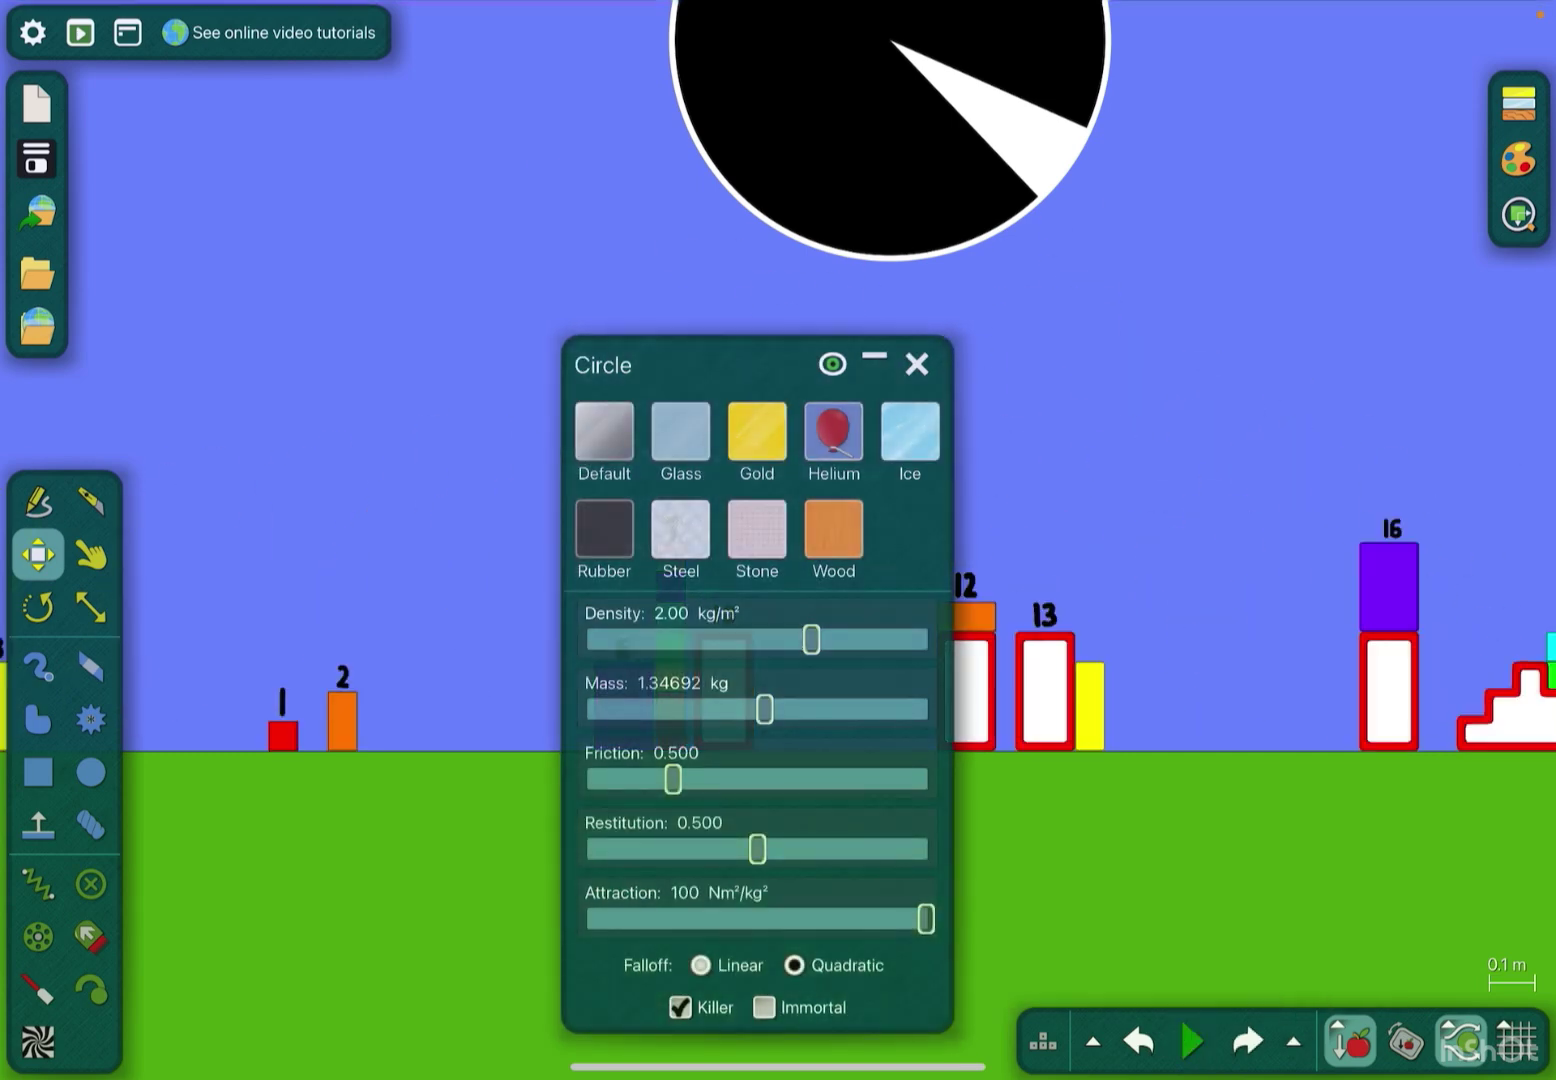
scroll(778, 548, down, 3)
Readjust the black circle's attraction, close its options, and run the simulation.
right_click(937, 381)
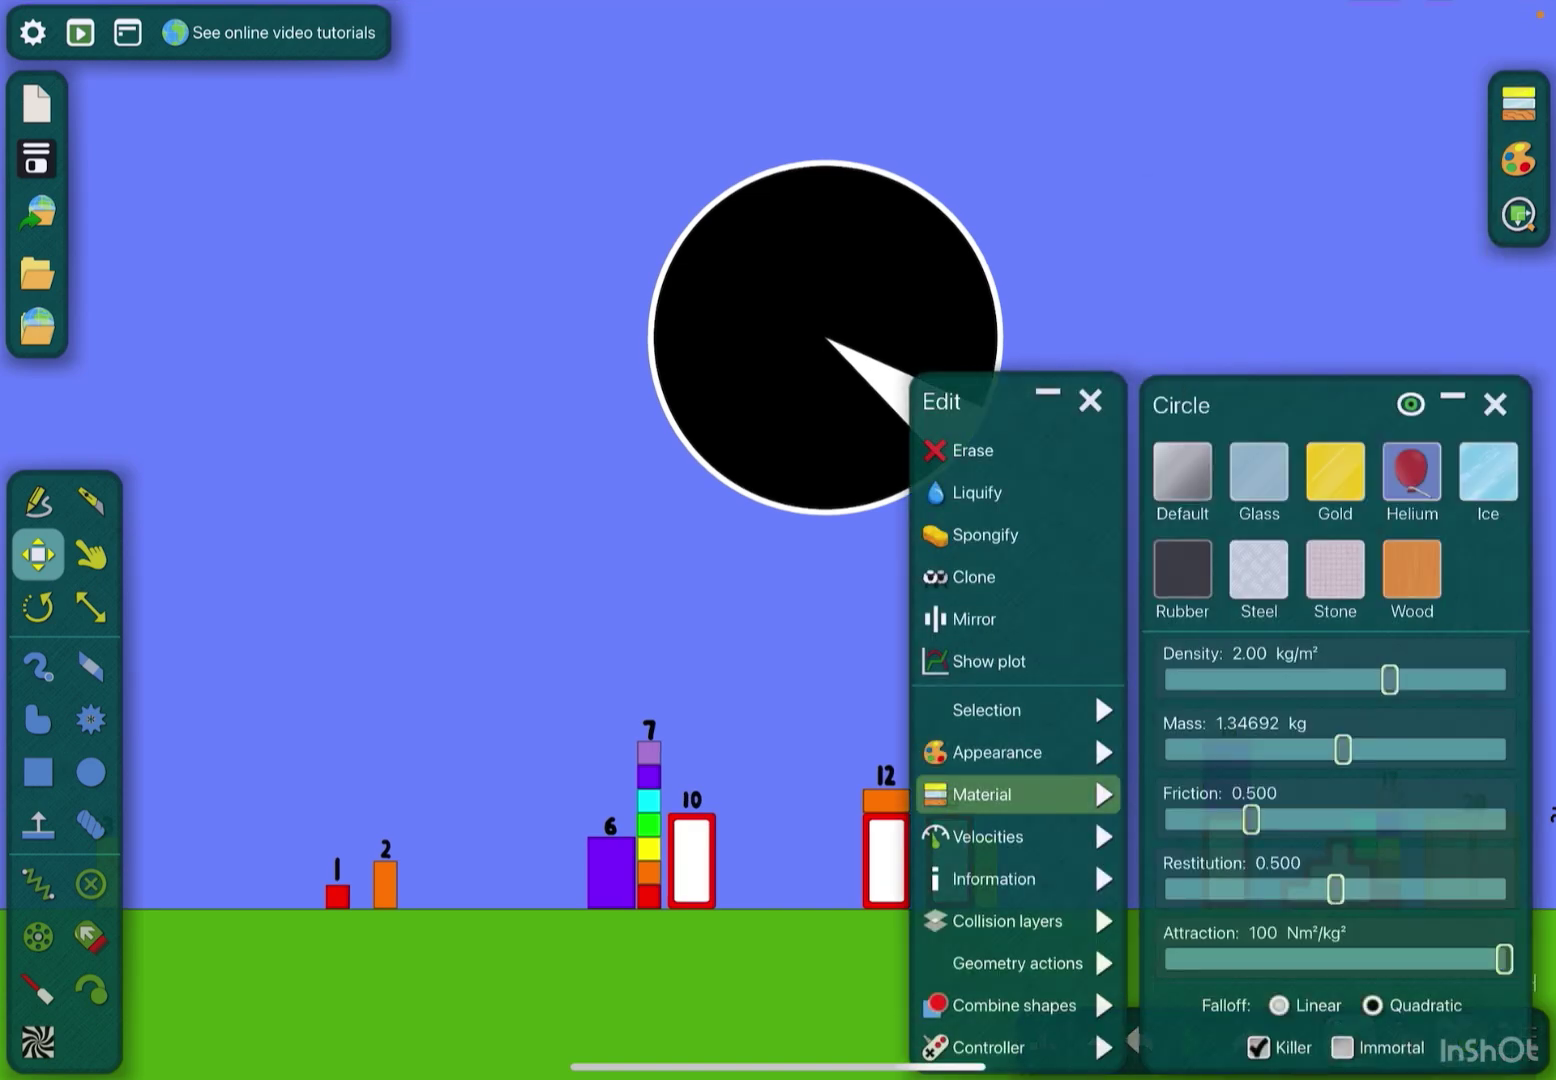
drag(1504, 958, 1418, 958)
click(365, 364)
click(1193, 1040)
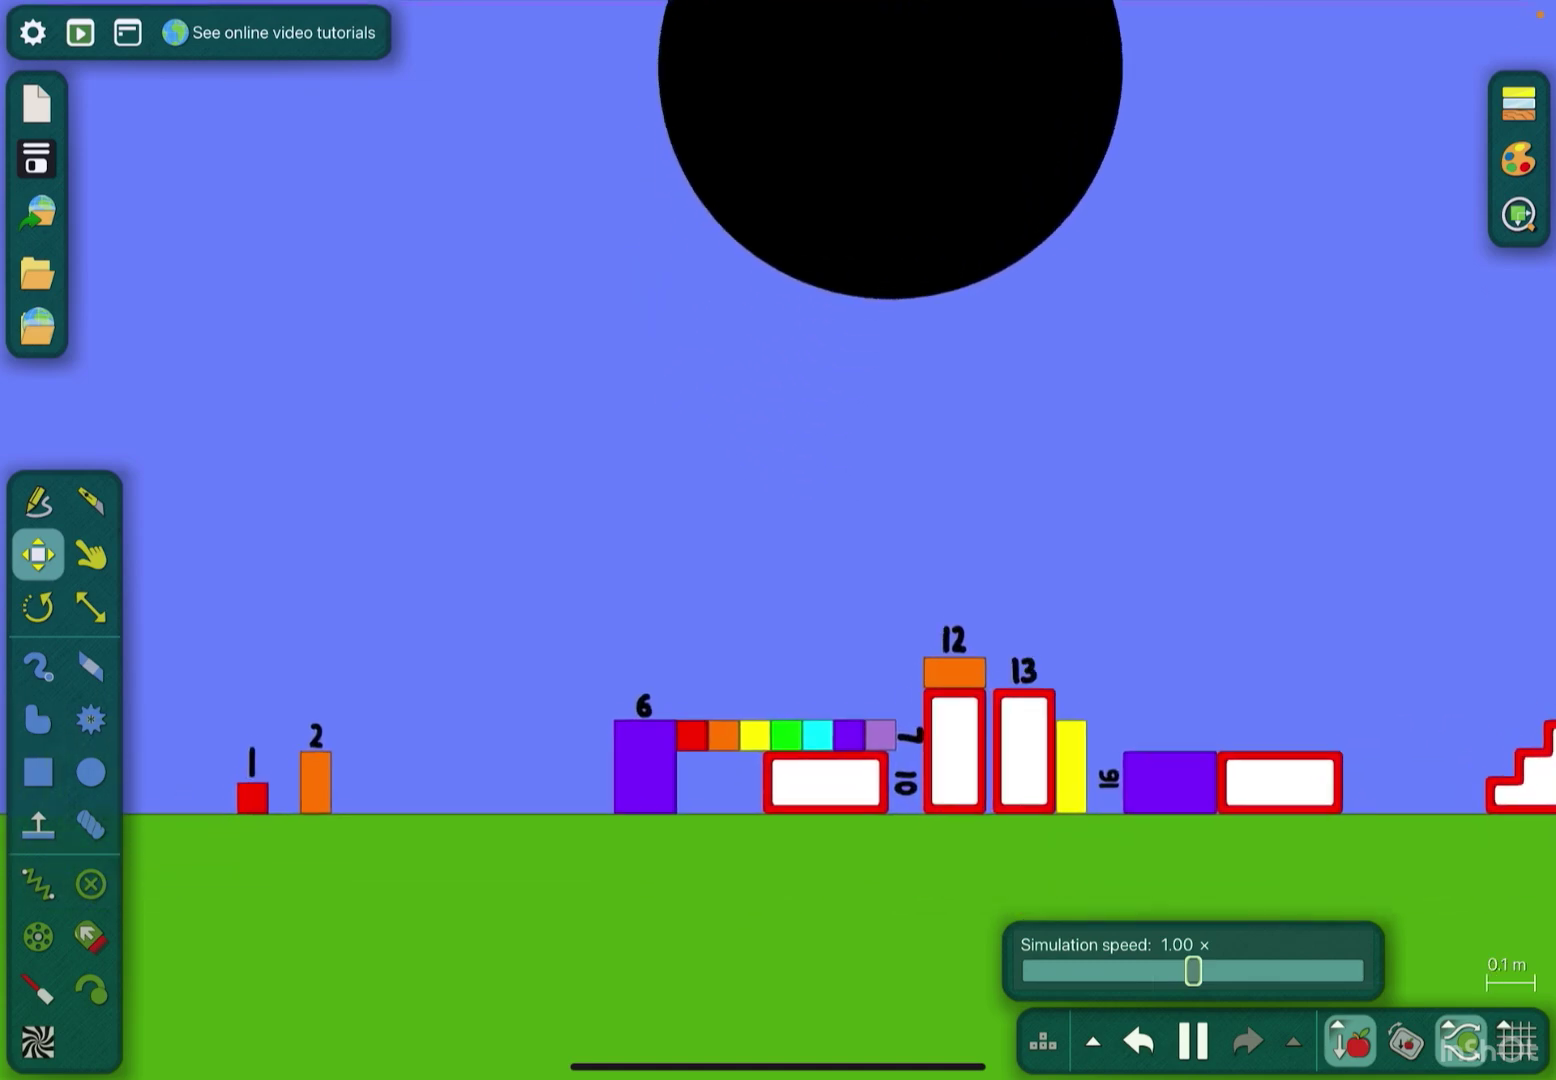
With the Drag tool, fling the rainbow 7 and block 25 toward the black hole.
click(91, 556)
drag(852, 726, 754, 305)
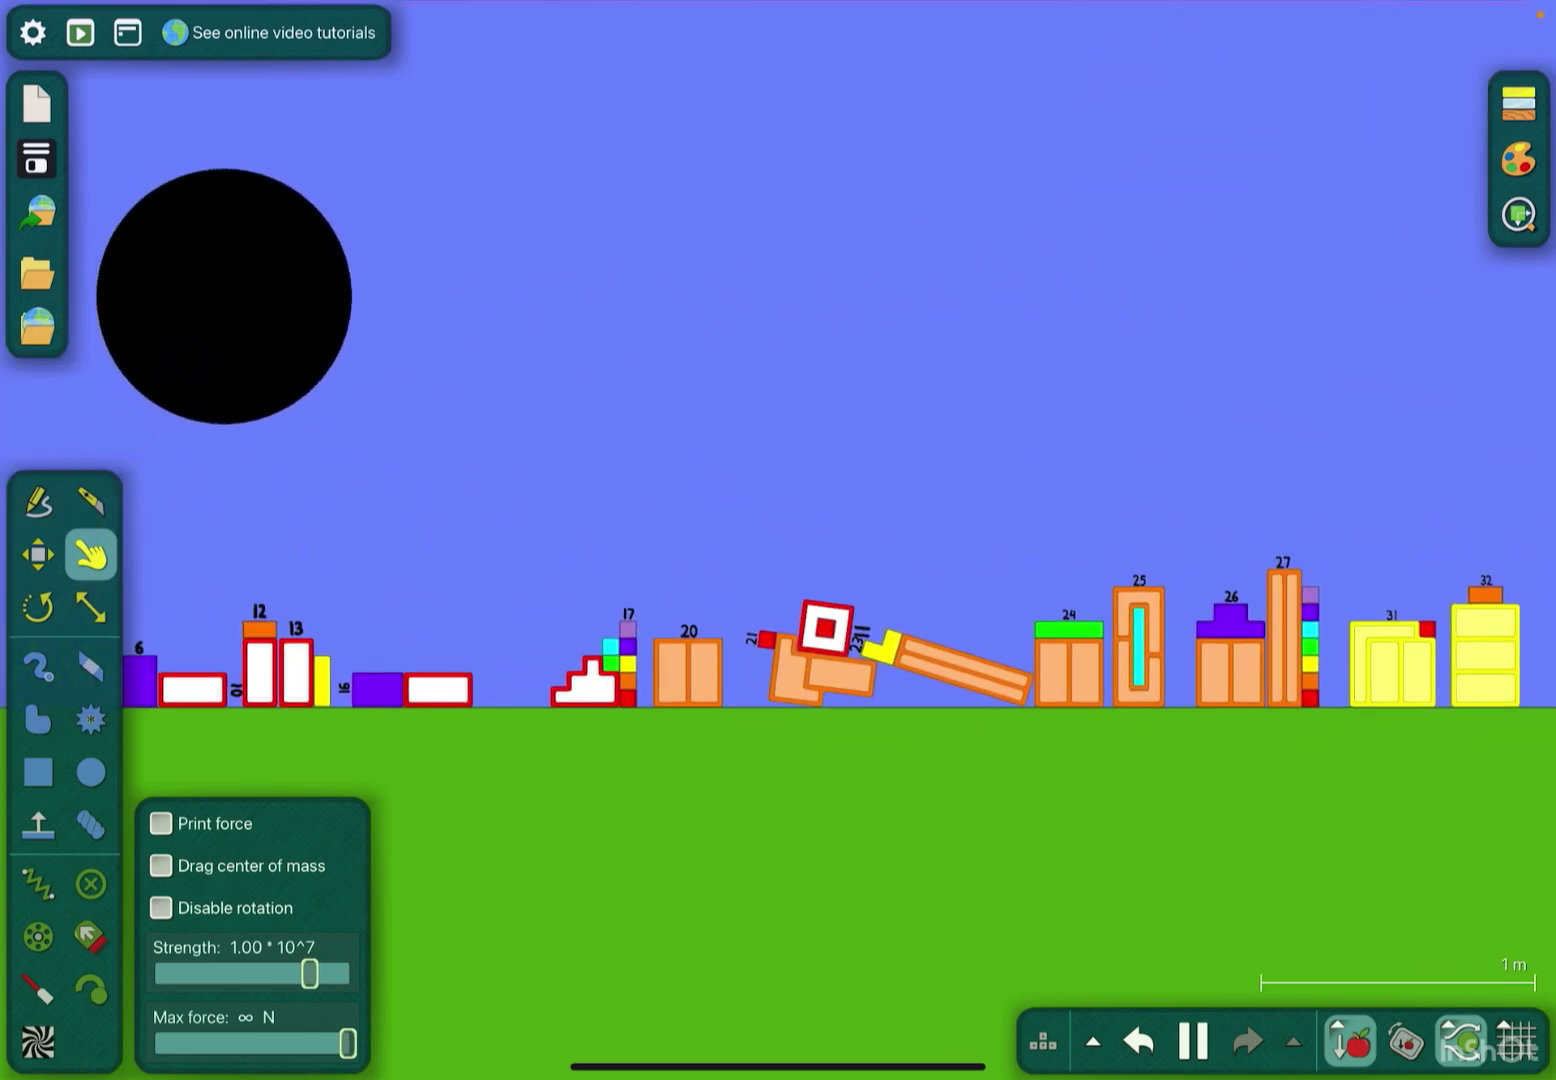
drag(1021, 566, 748, 442)
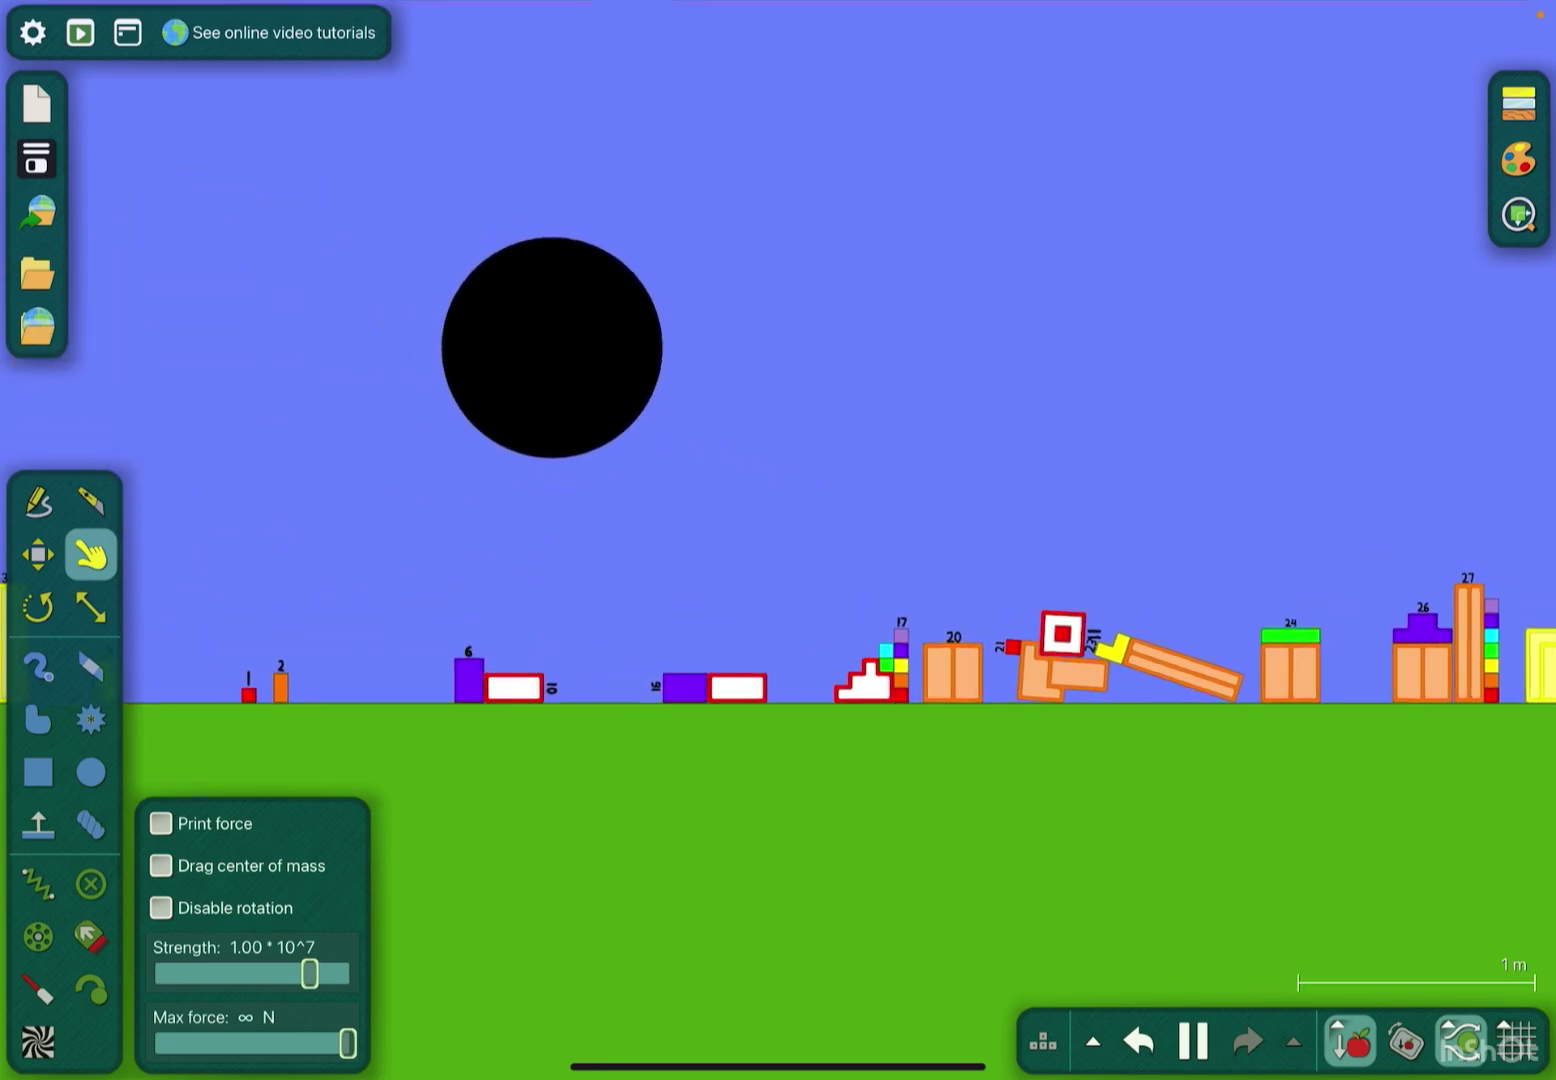
scroll(779, 547, down, 5)
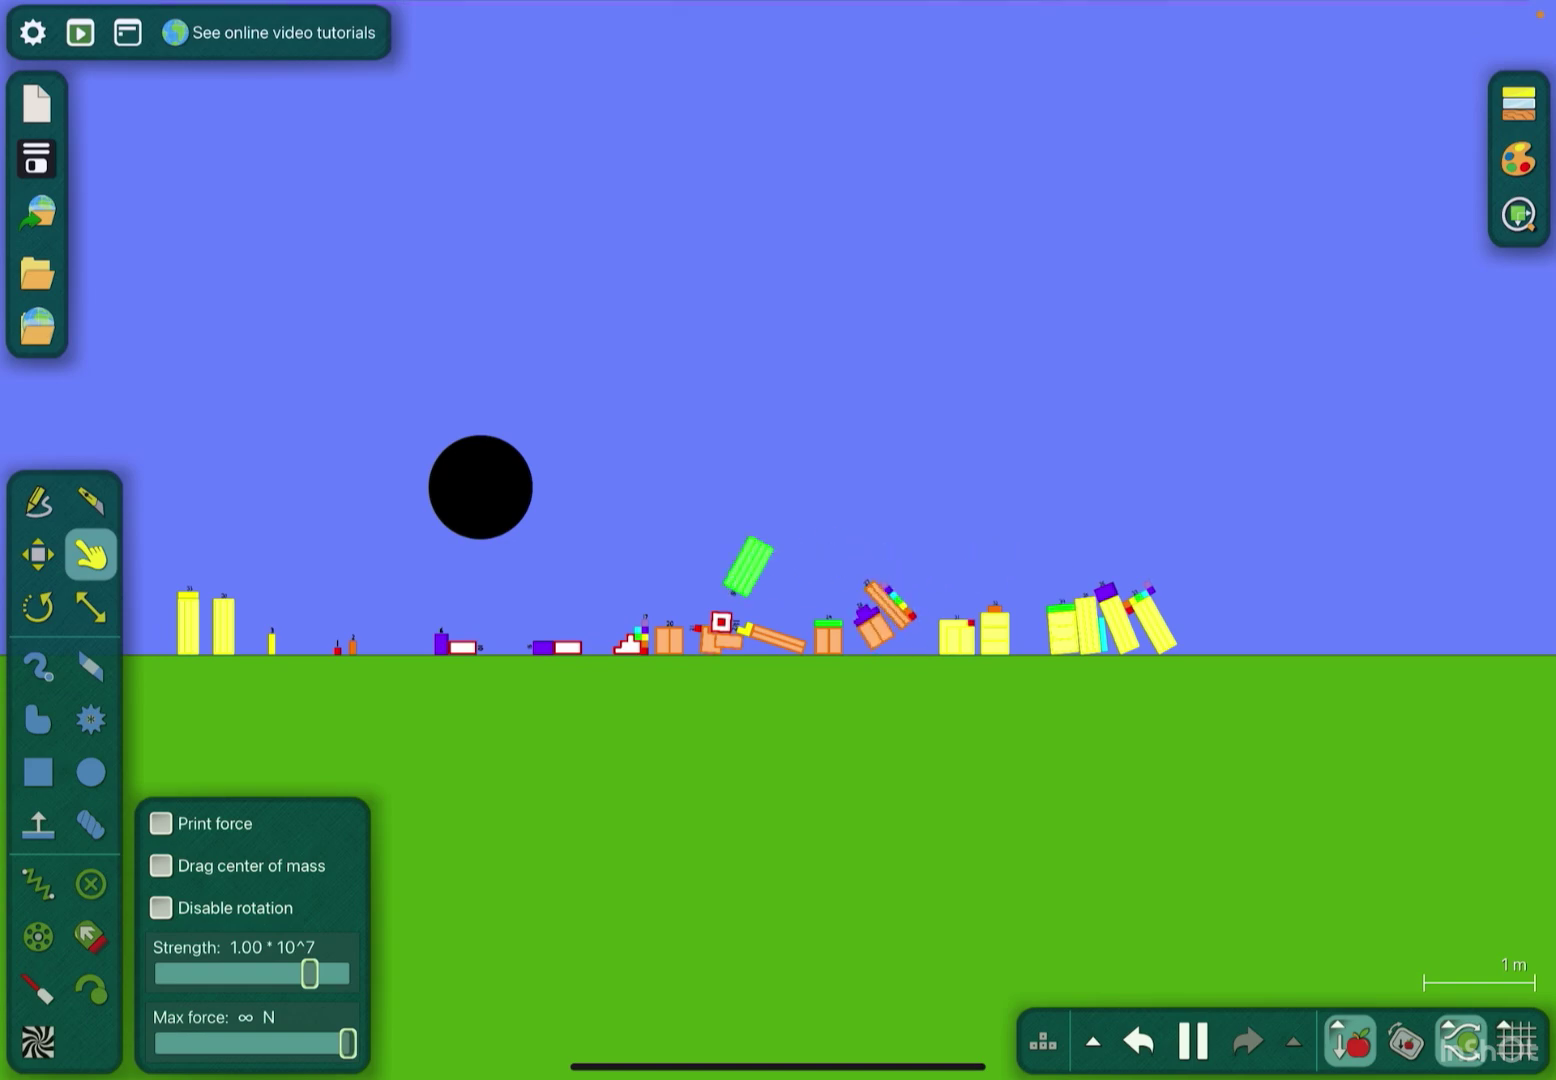
scroll(779, 547, down, 3)
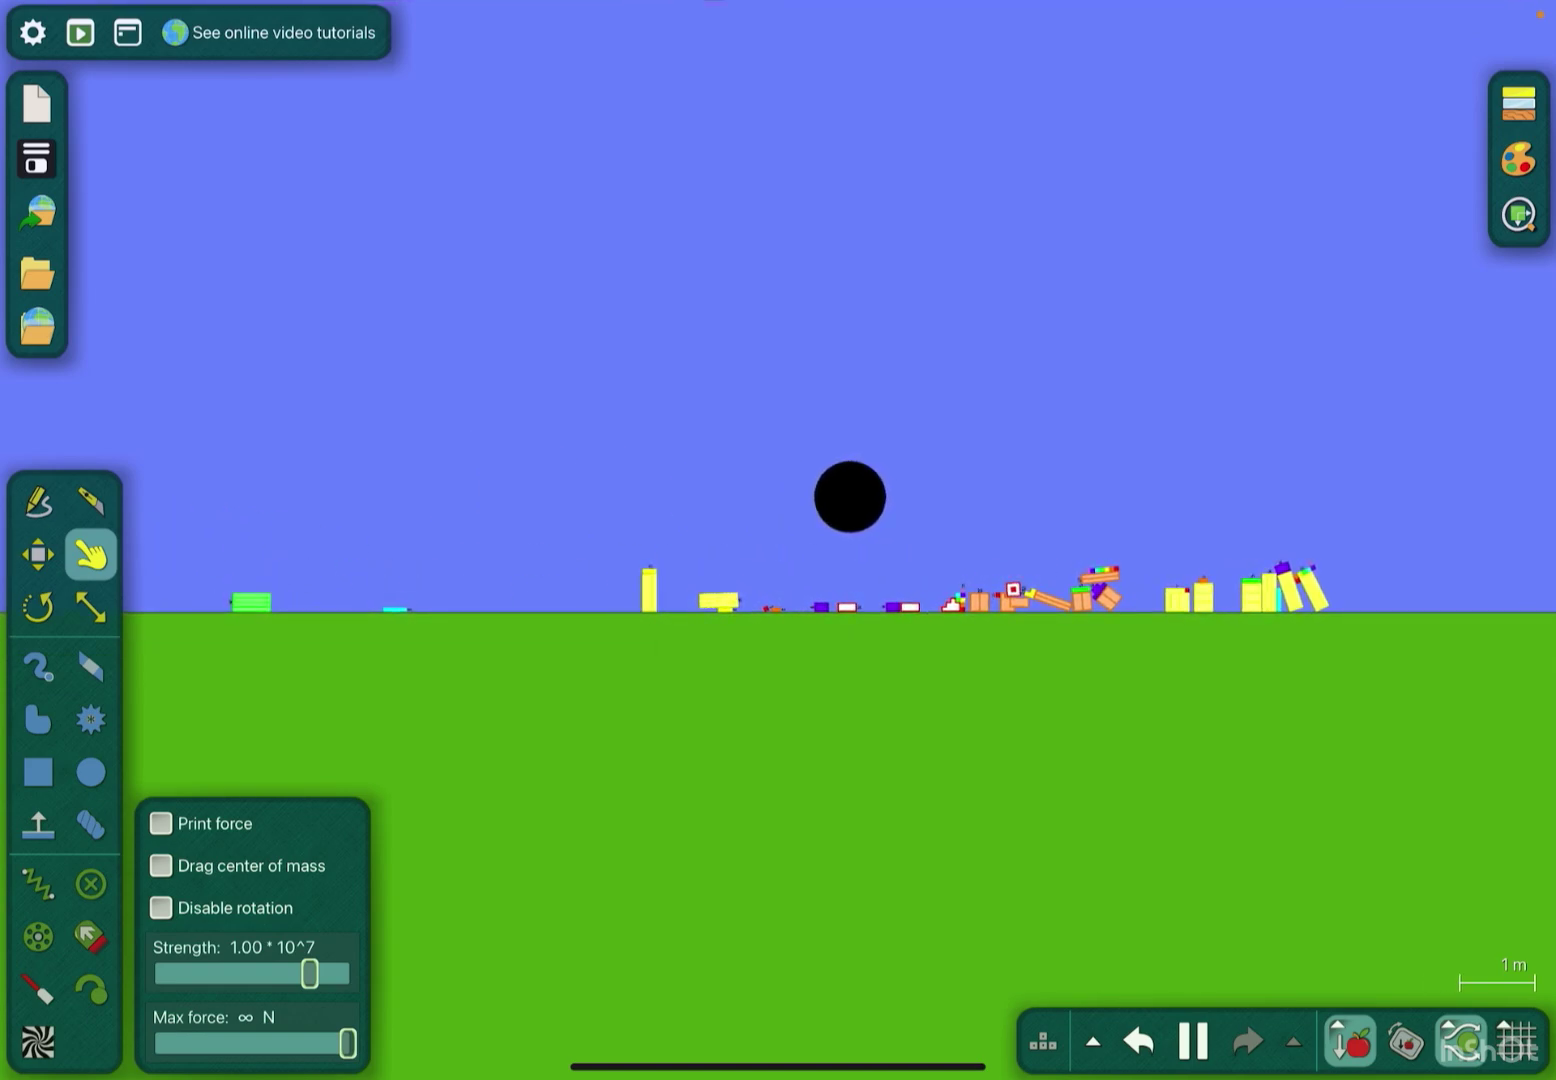
scroll(778, 548, up, 5)
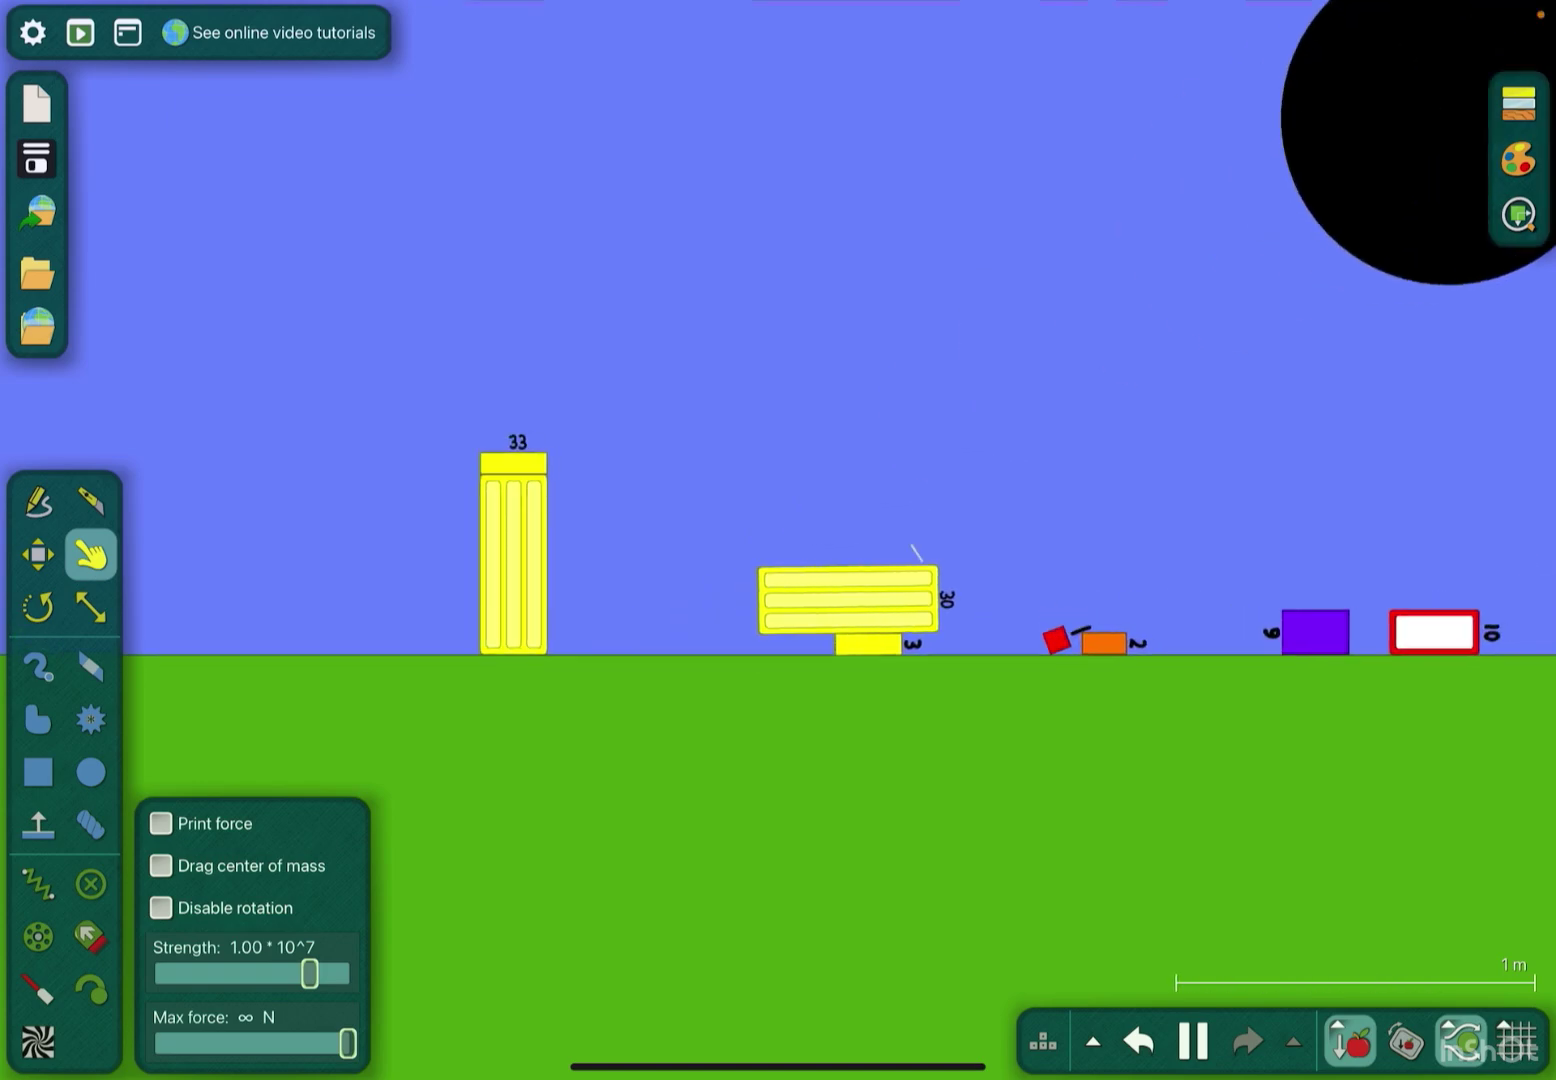
scroll(778, 547, down, 2)
scroll(778, 547, down, 3)
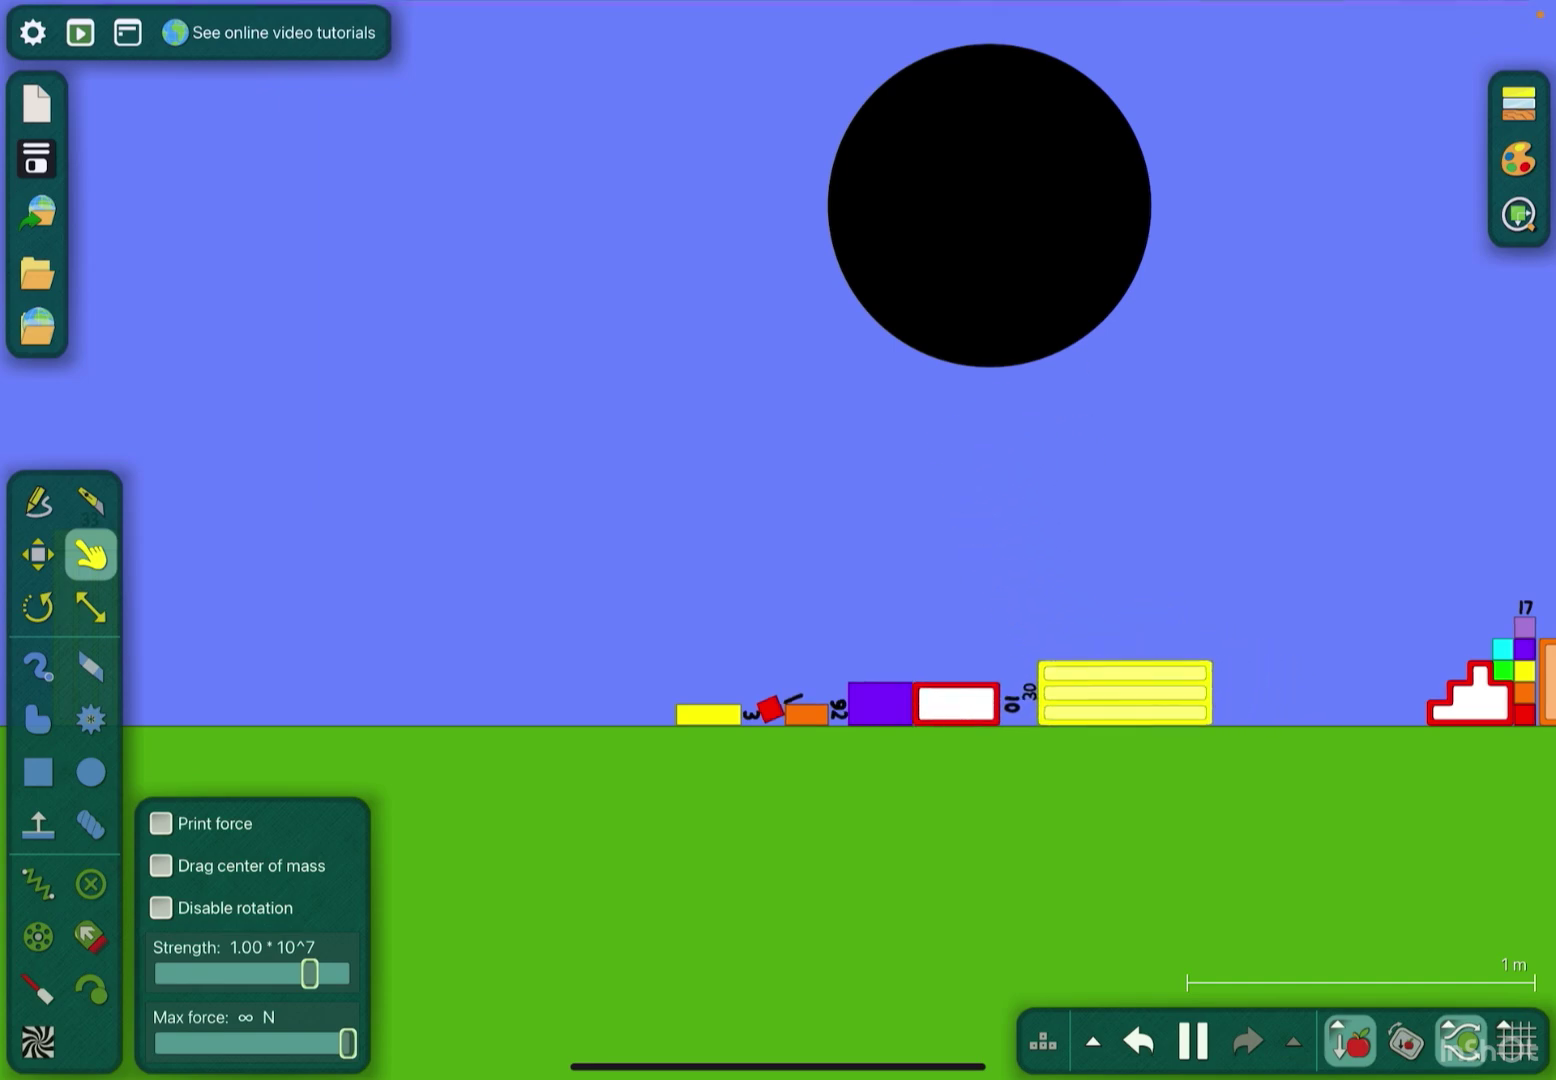
scroll(778, 547, down, 2)
Raise the black circle's Material attraction from 10.0 to about 17.
right_click(915, 376)
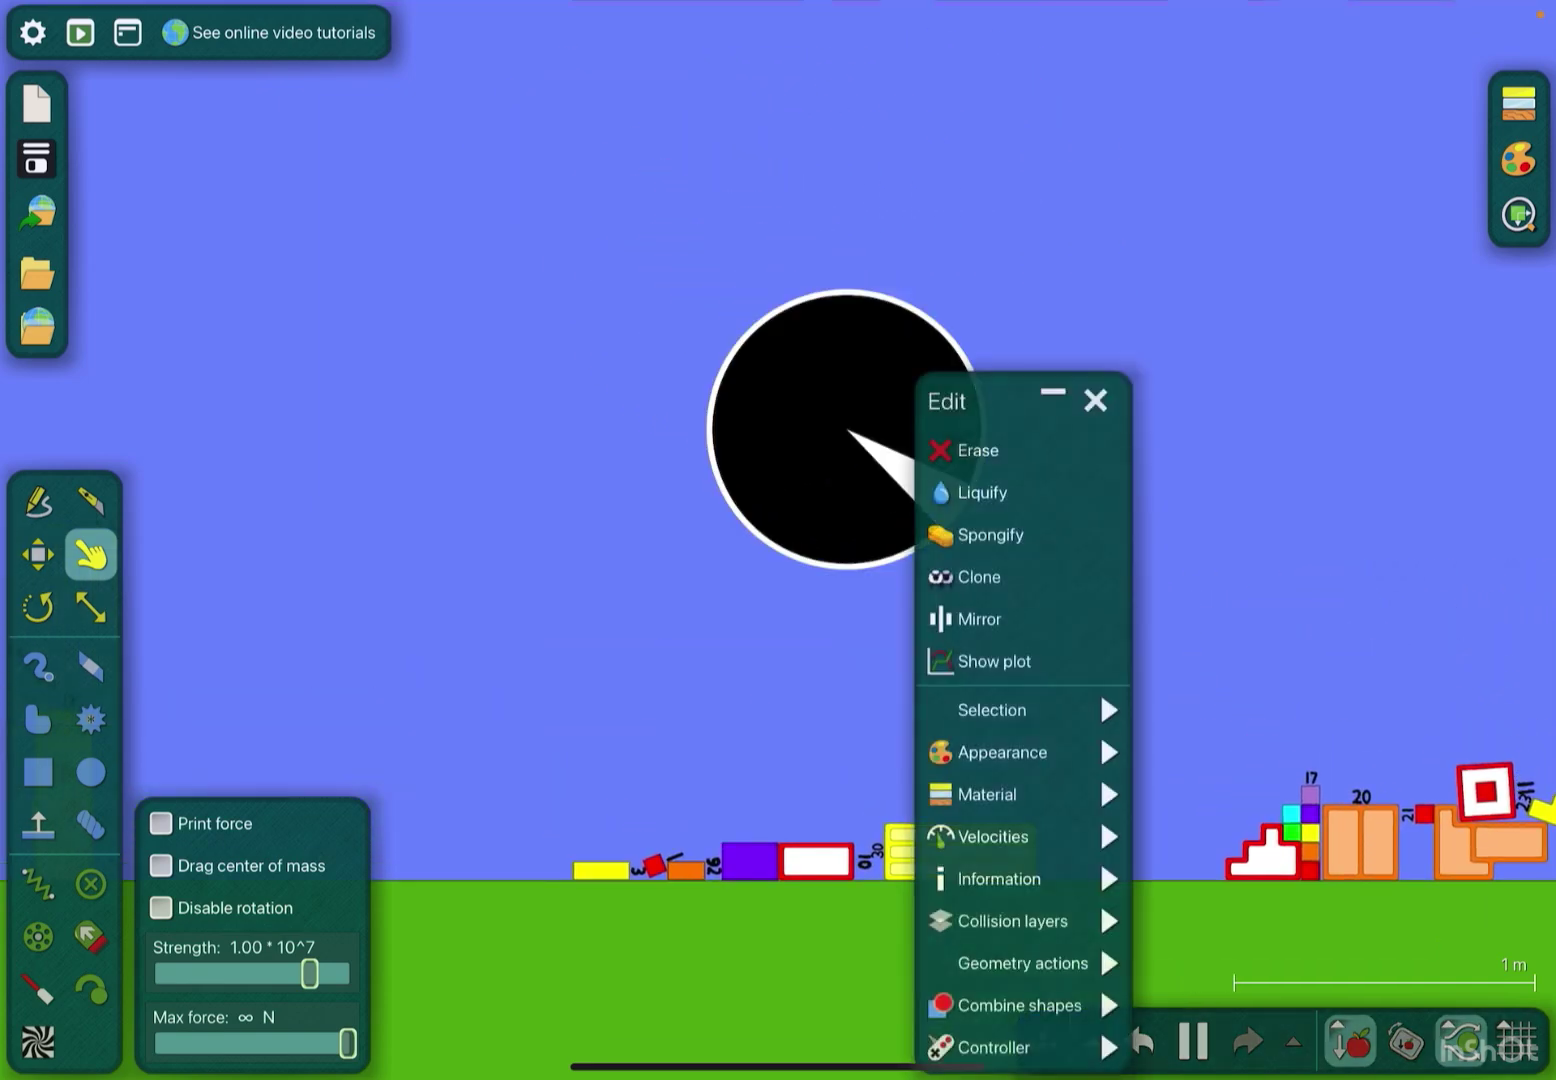
click(1101, 793)
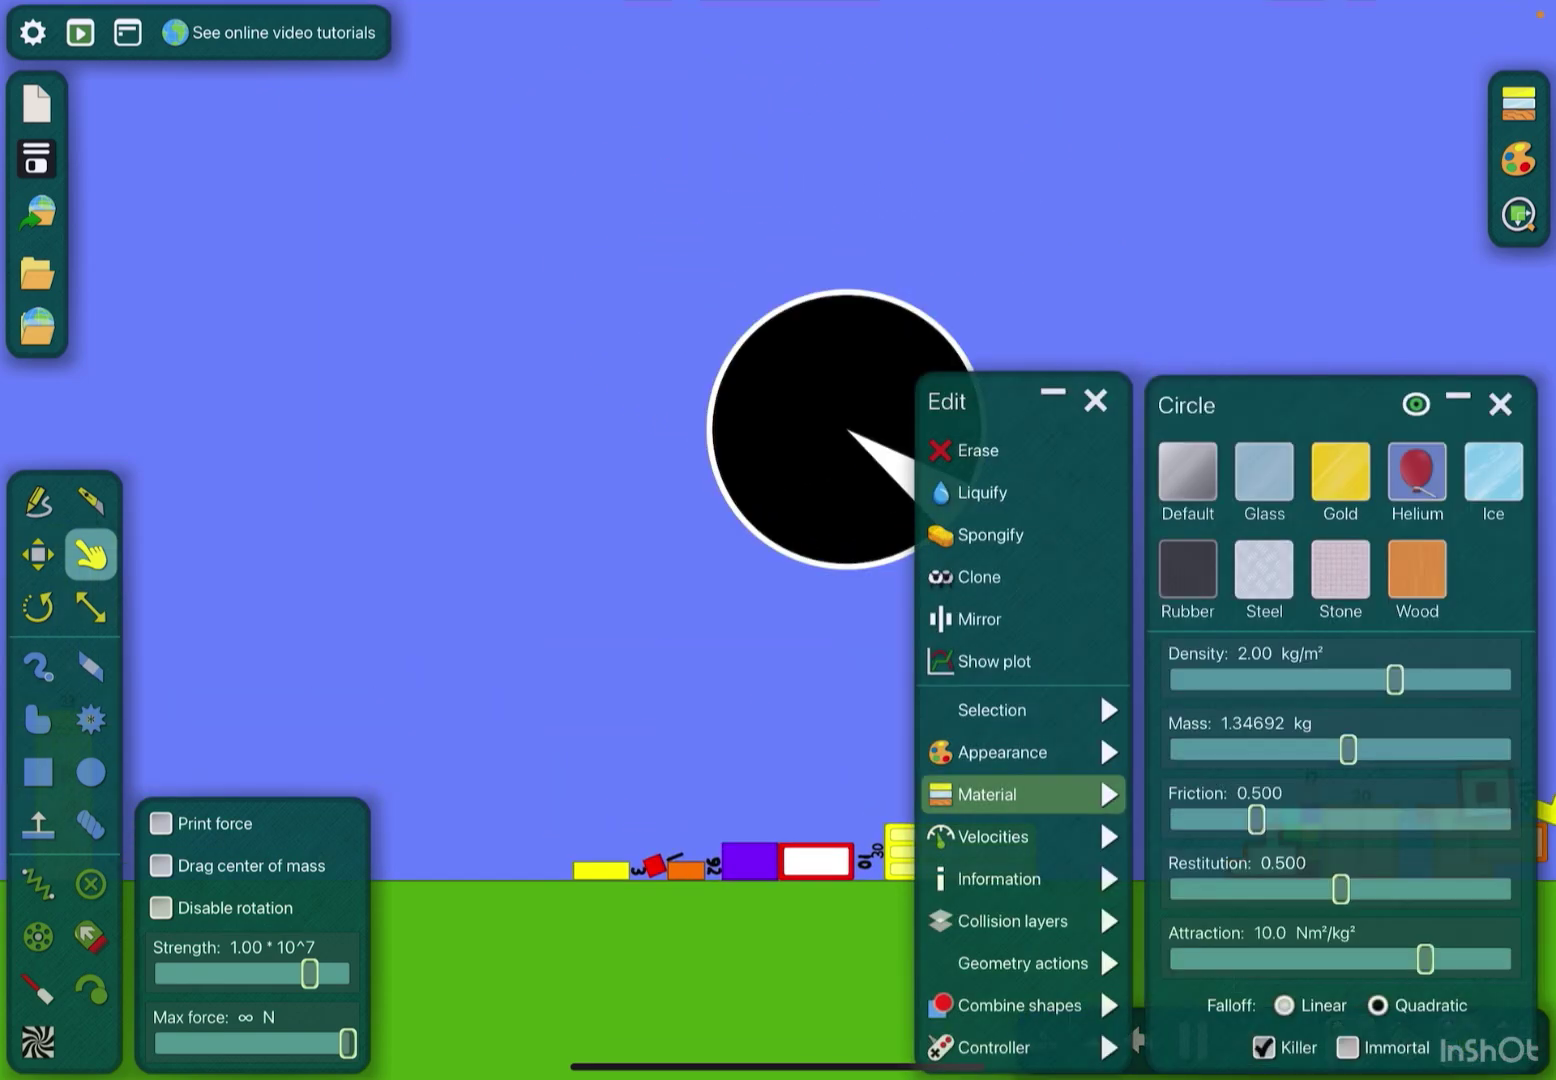
drag(1425, 958, 1444, 958)
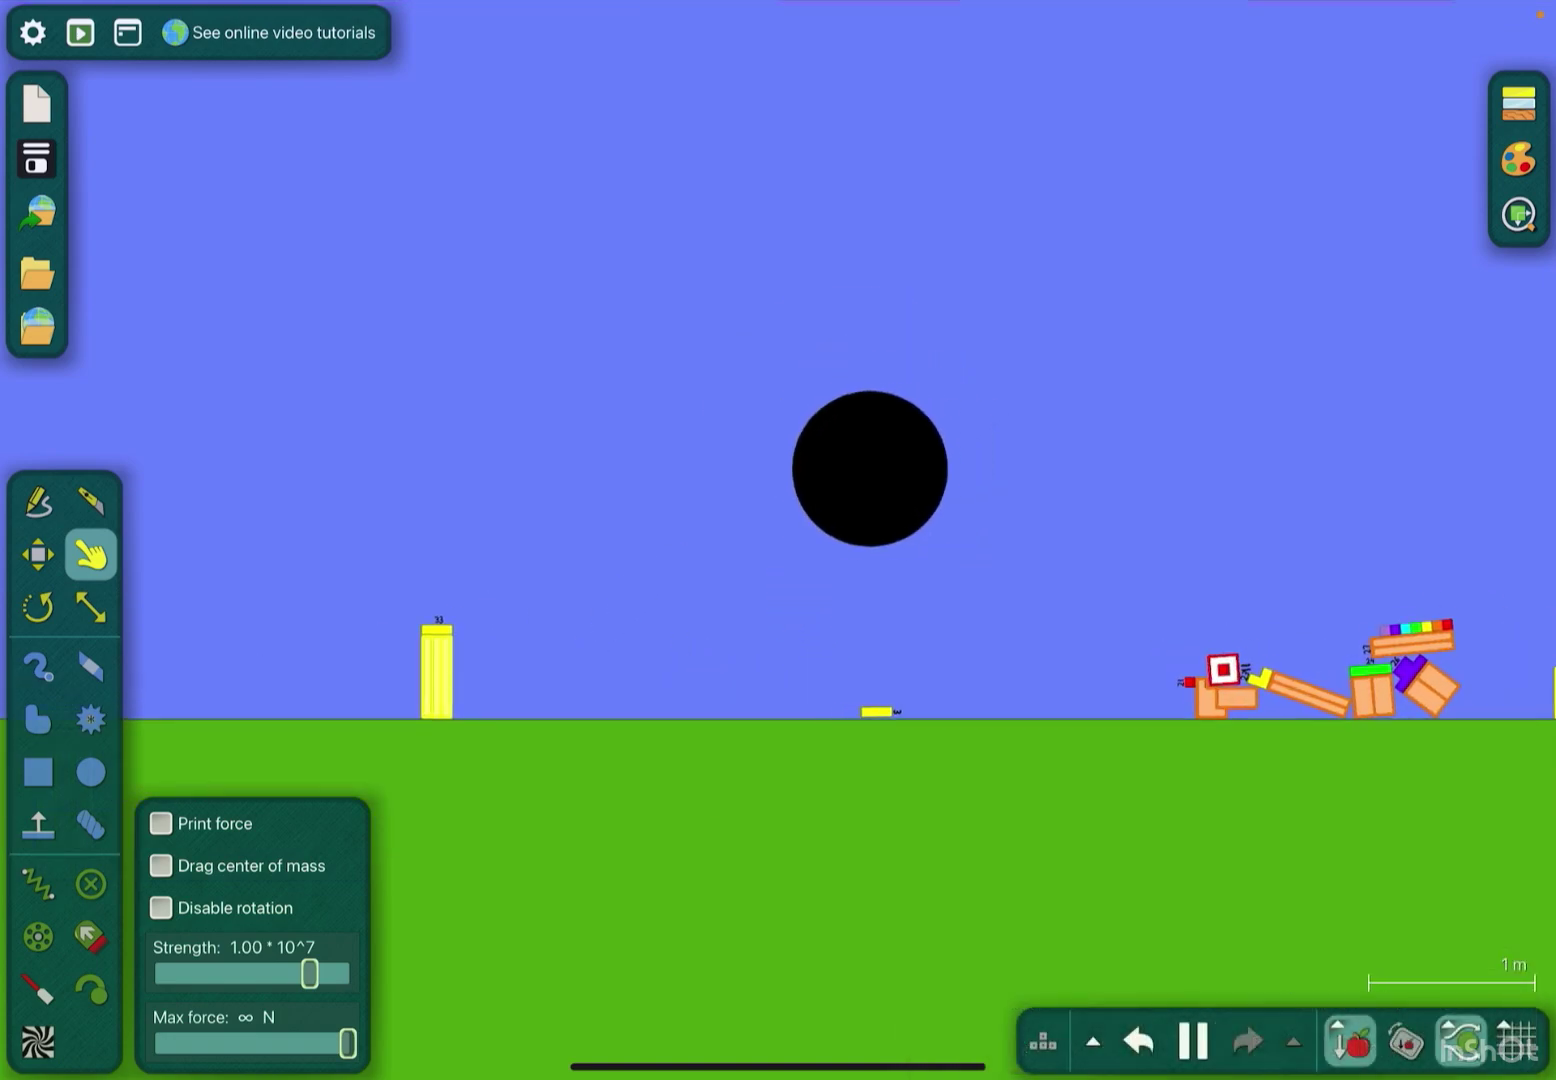
scroll(851, 547, up, 3)
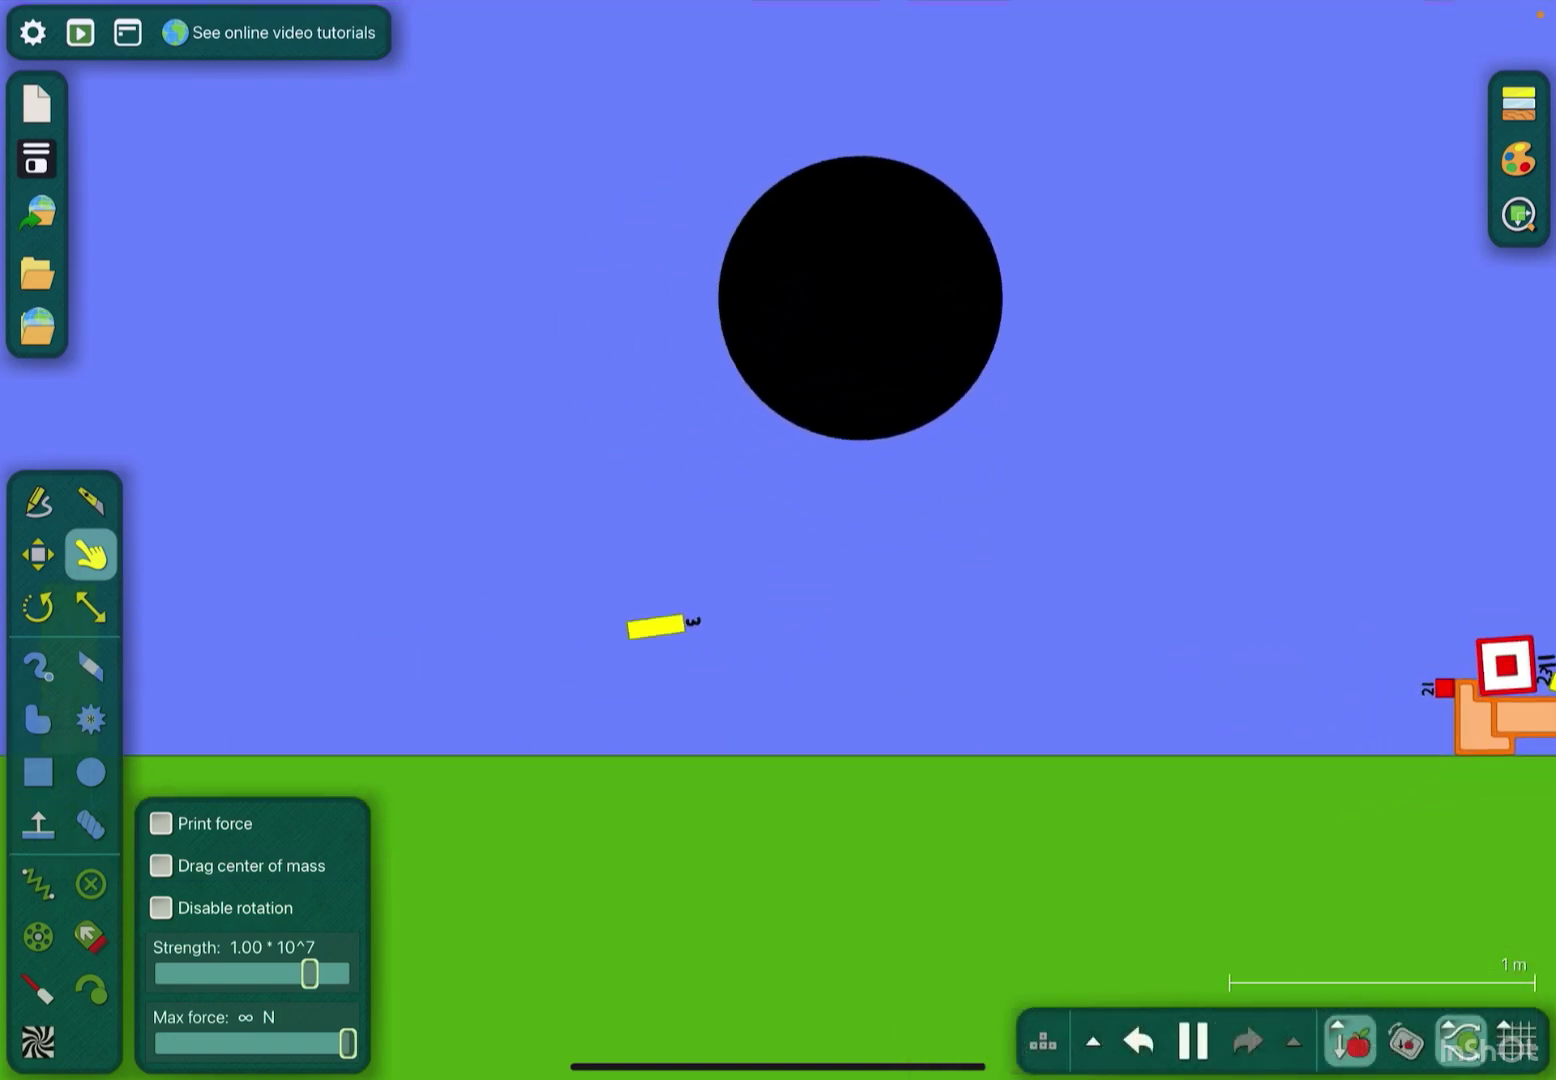
scroll(681, 486, down, 3)
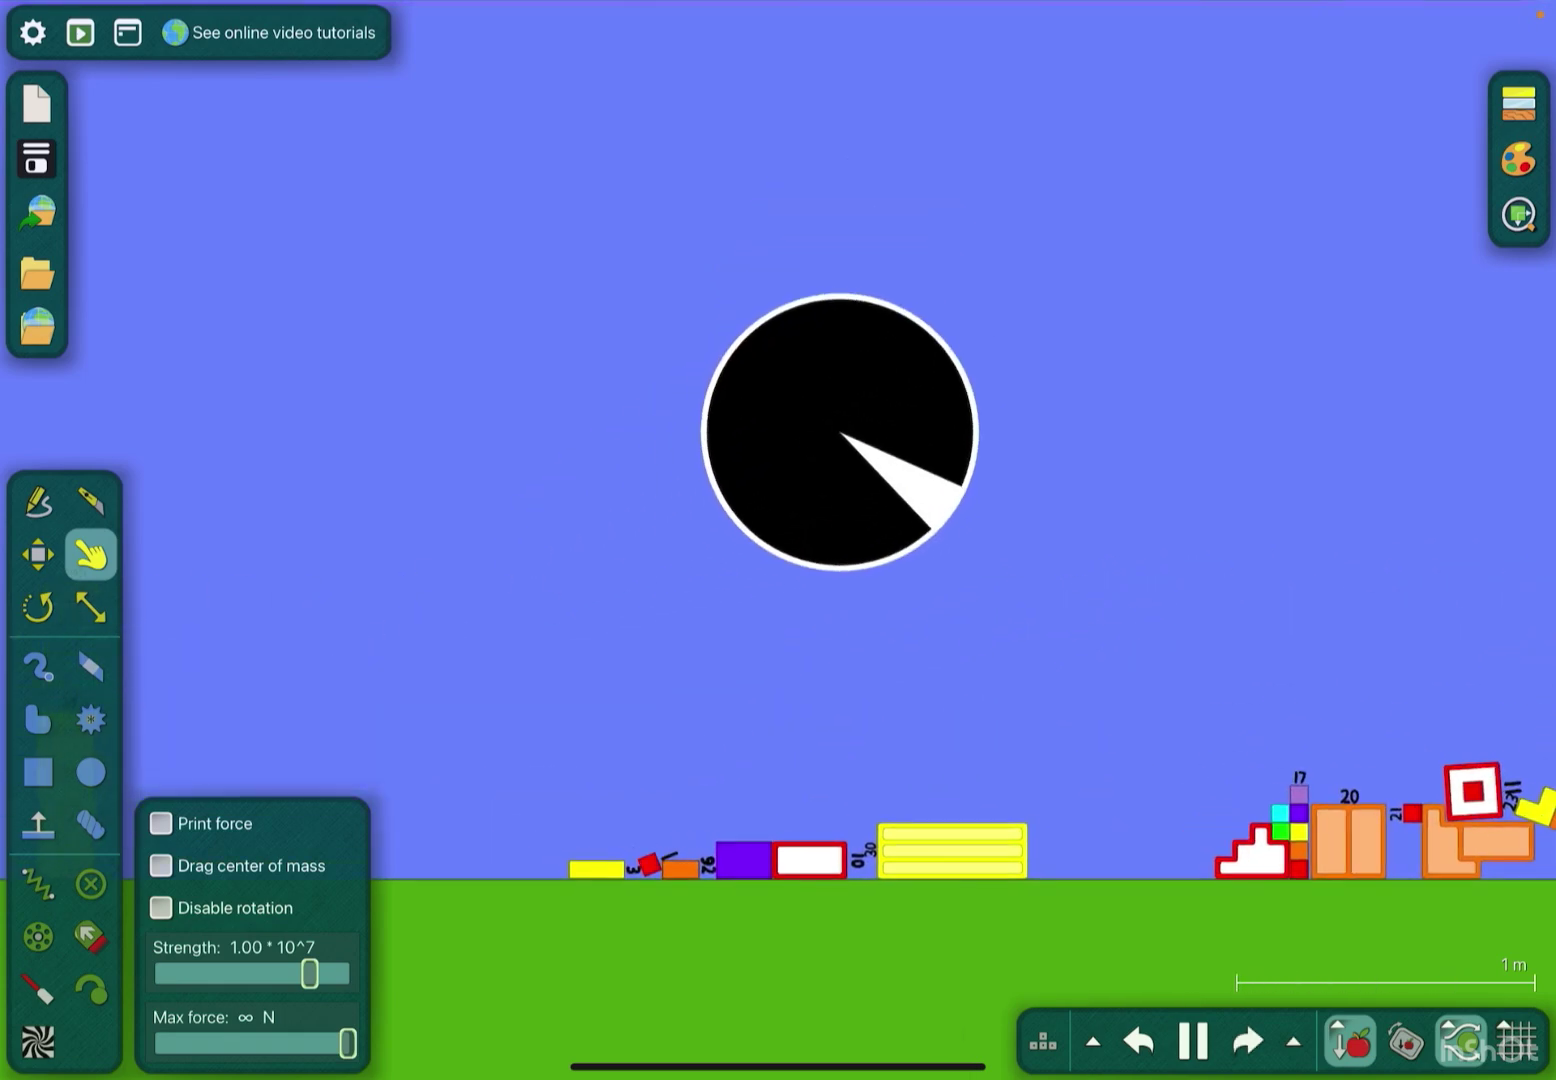
Lower the black circle's attraction from 15.0 to 13.0 and fling a yellow block upward.
right_click(847, 377)
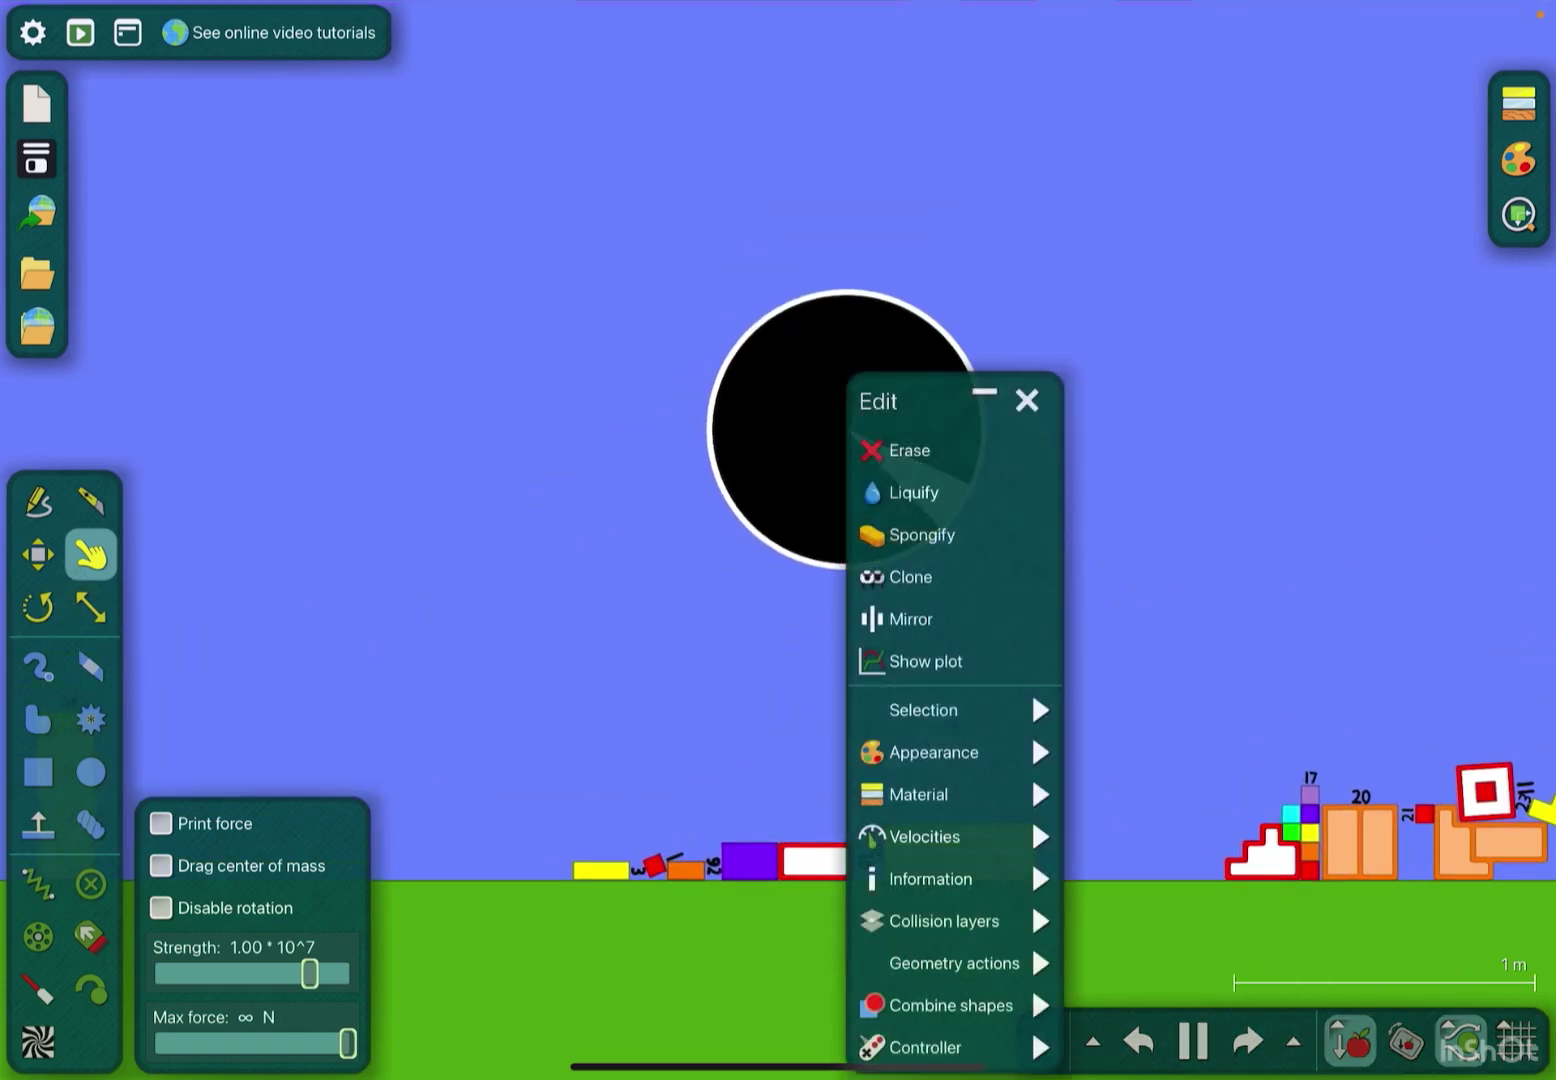
click(954, 792)
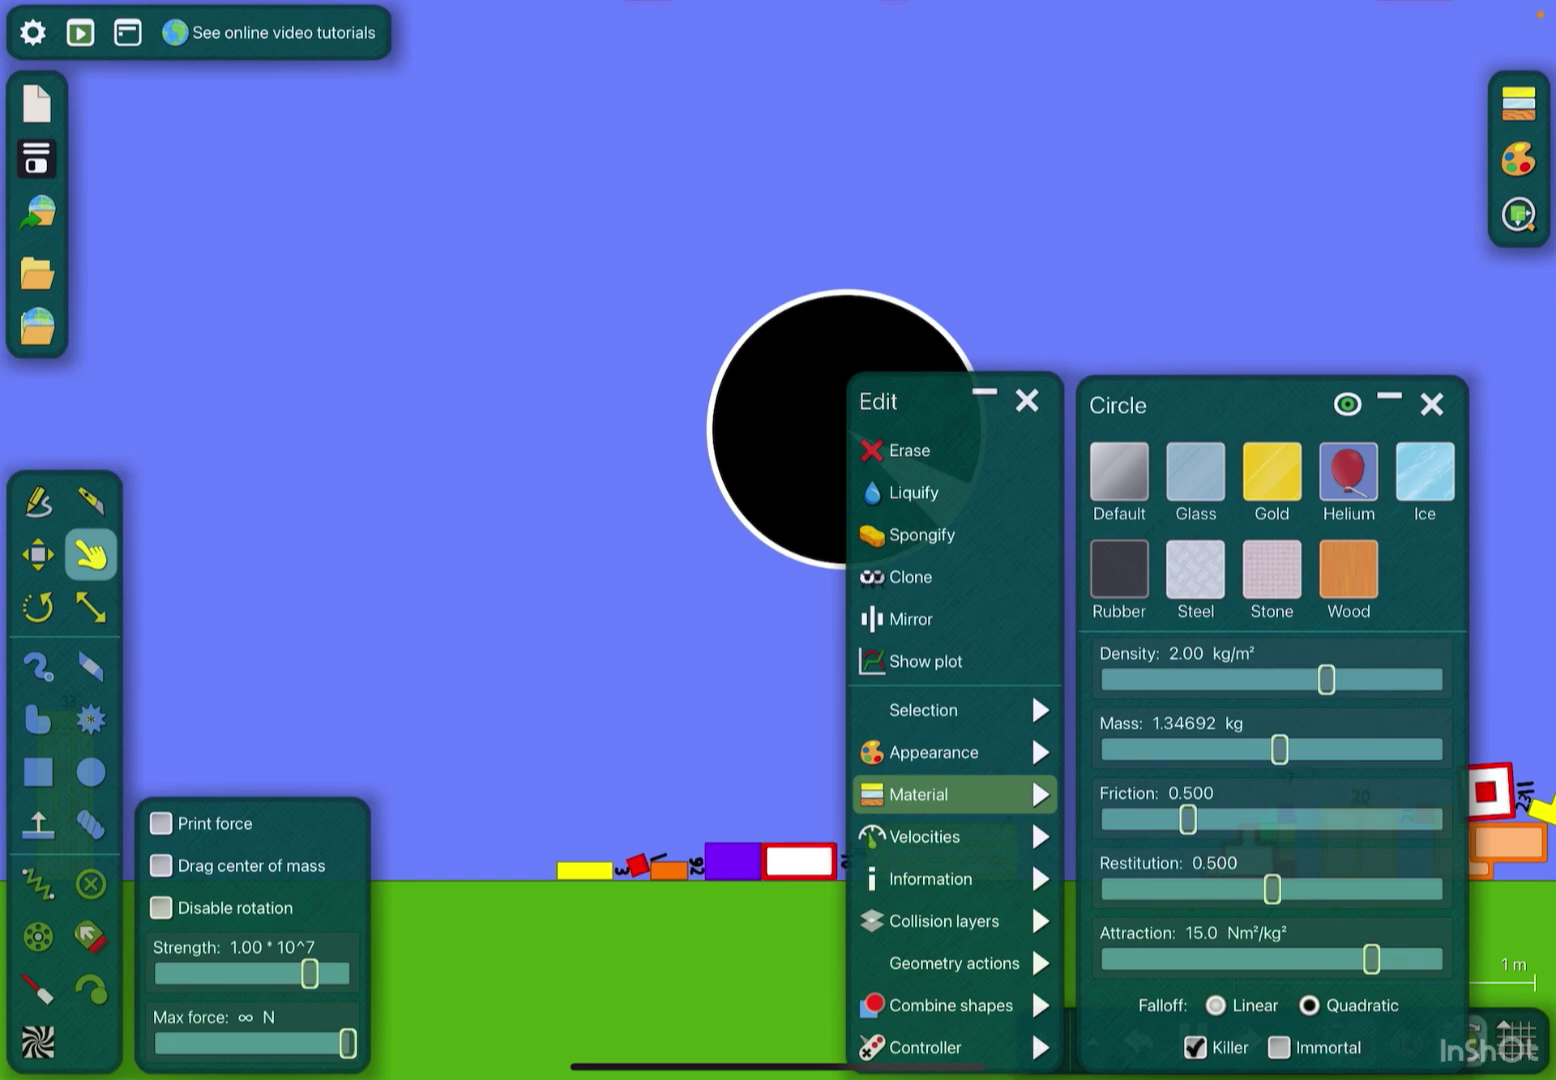
drag(1371, 961, 1365, 960)
click(1031, 1028)
scroll(852, 487, down, 5)
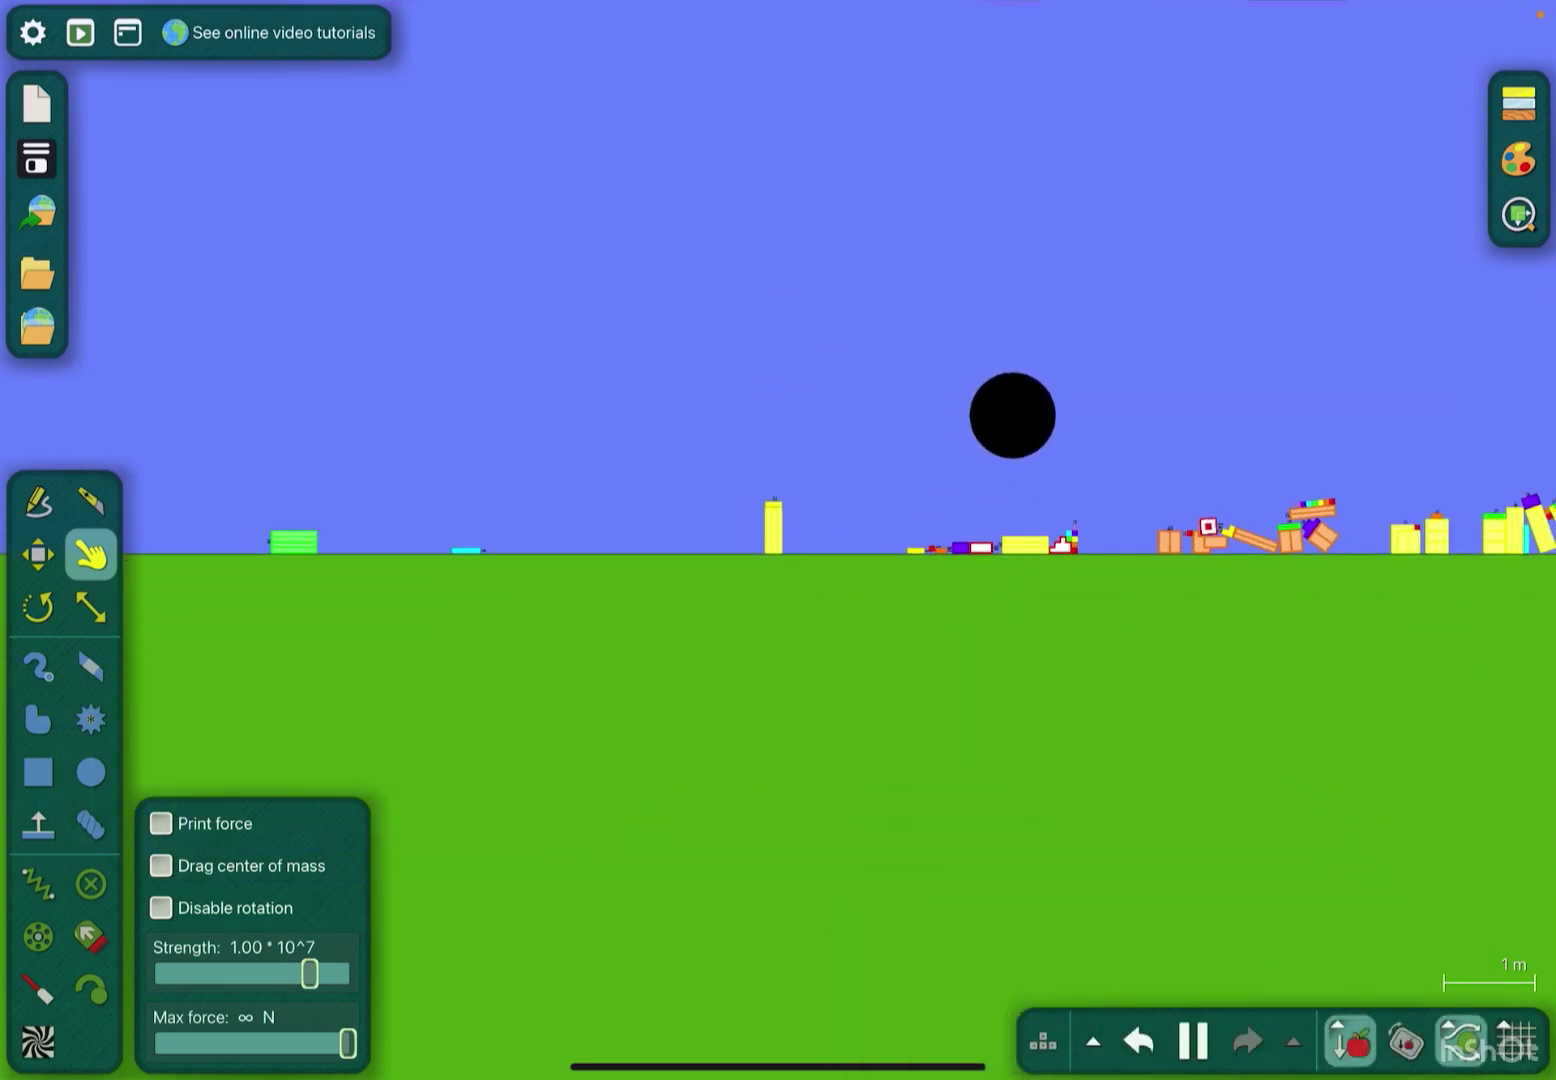
scroll(851, 487, up, 3)
scroll(851, 486, up, 3)
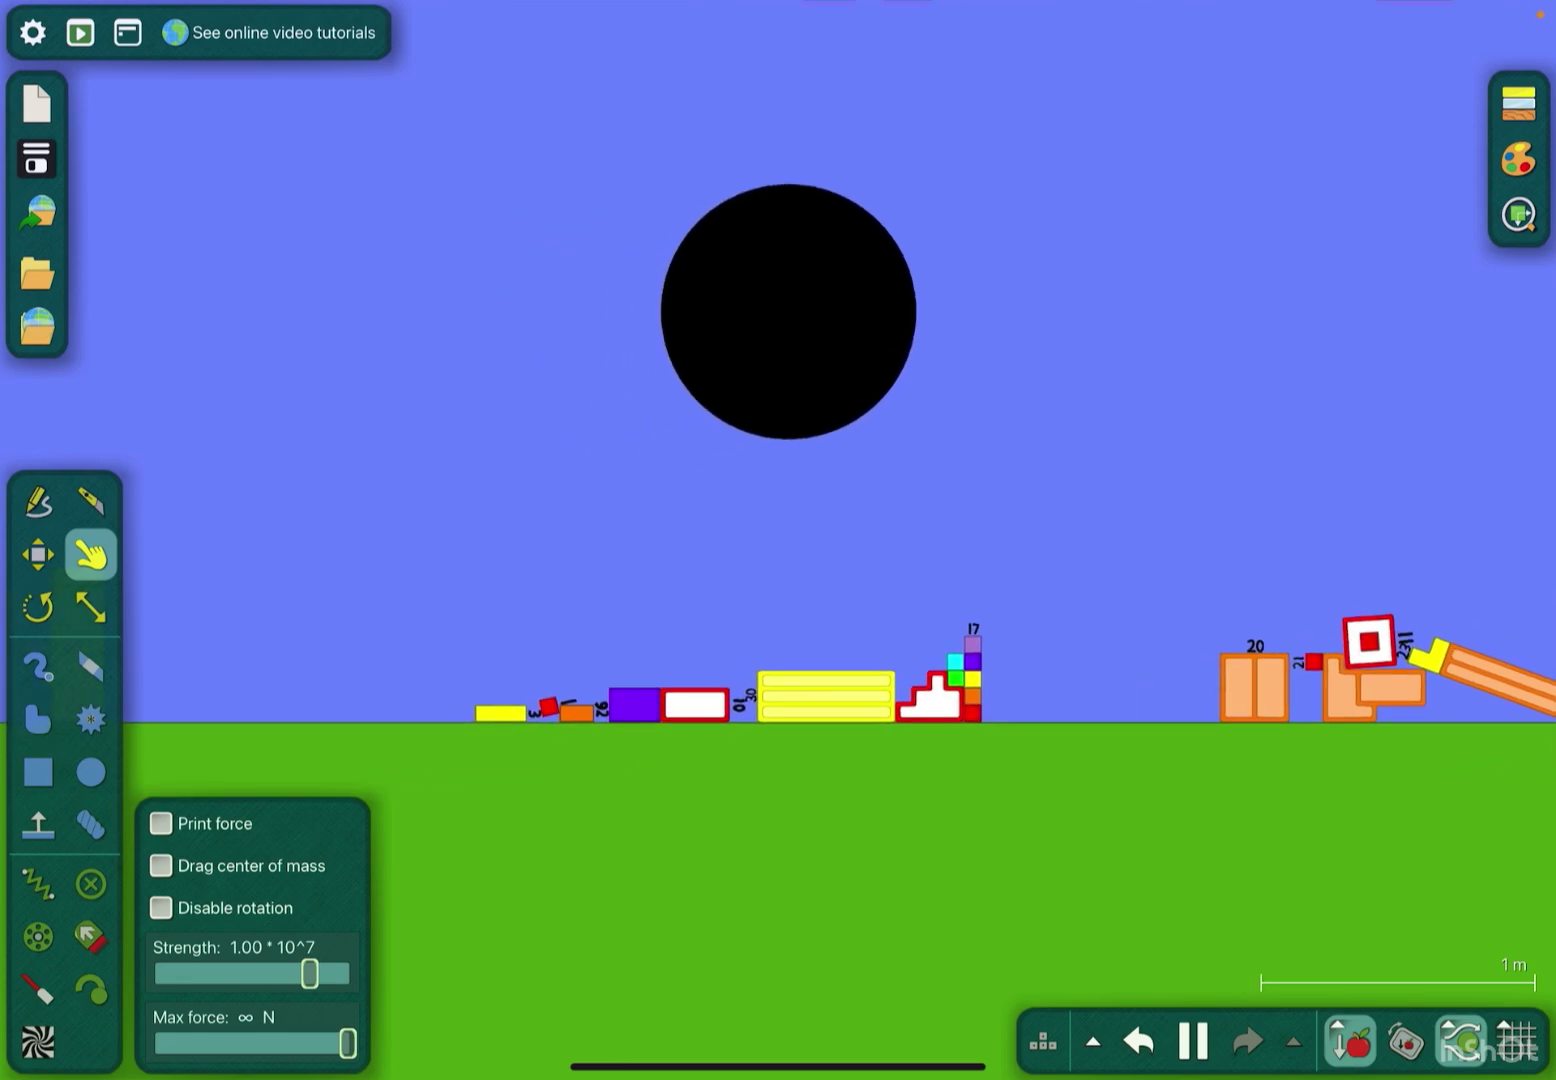
drag(811, 699, 790, 573)
scroll(851, 486, down, 2)
scroll(851, 486, up, 2)
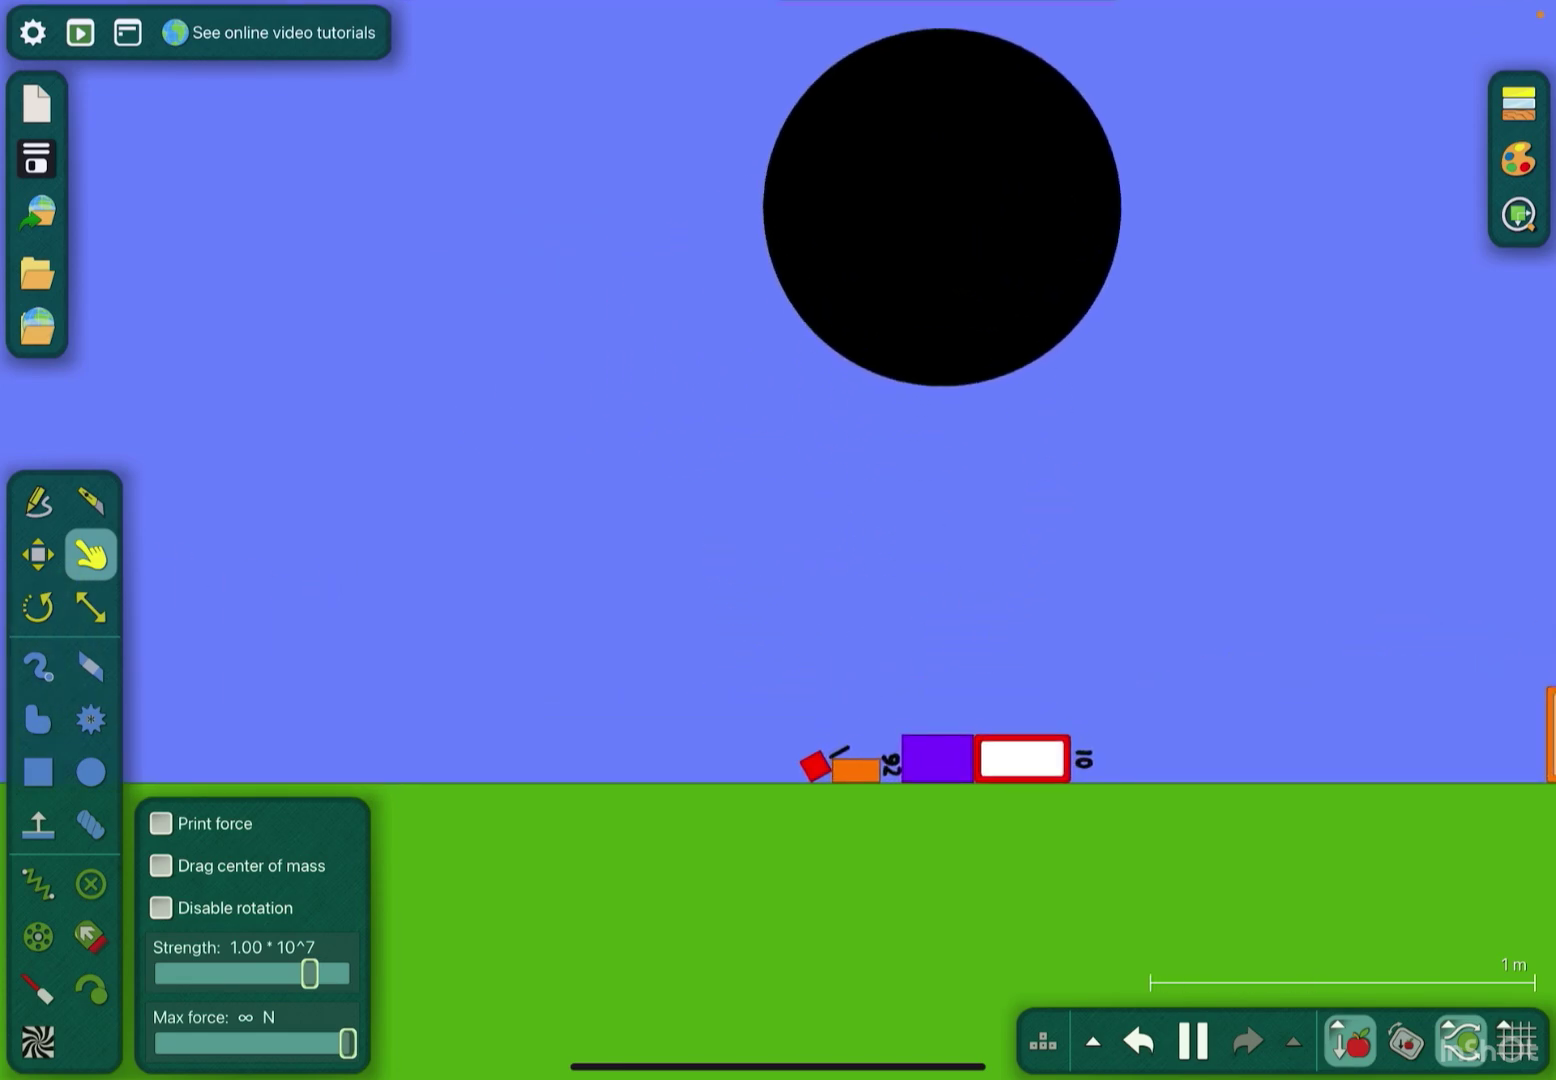
scroll(851, 486, down, 3)
scroll(587, 573, up, 3)
scroll(587, 573, down, 3)
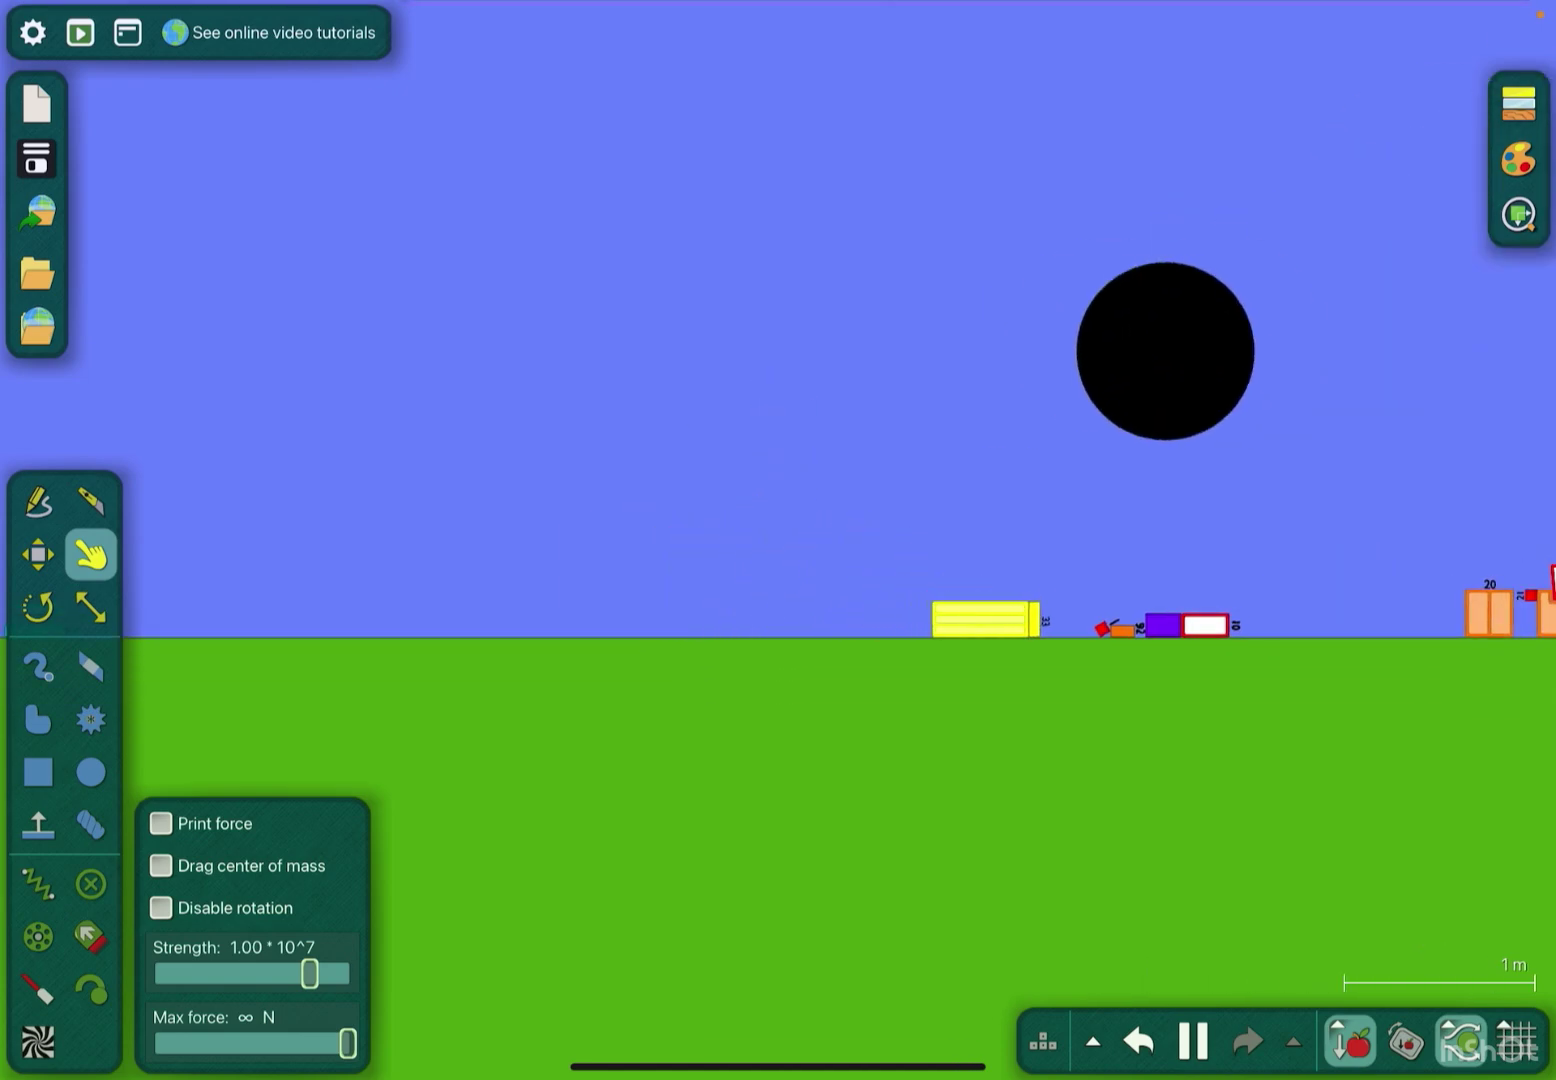
scroll(851, 547, down, 3)
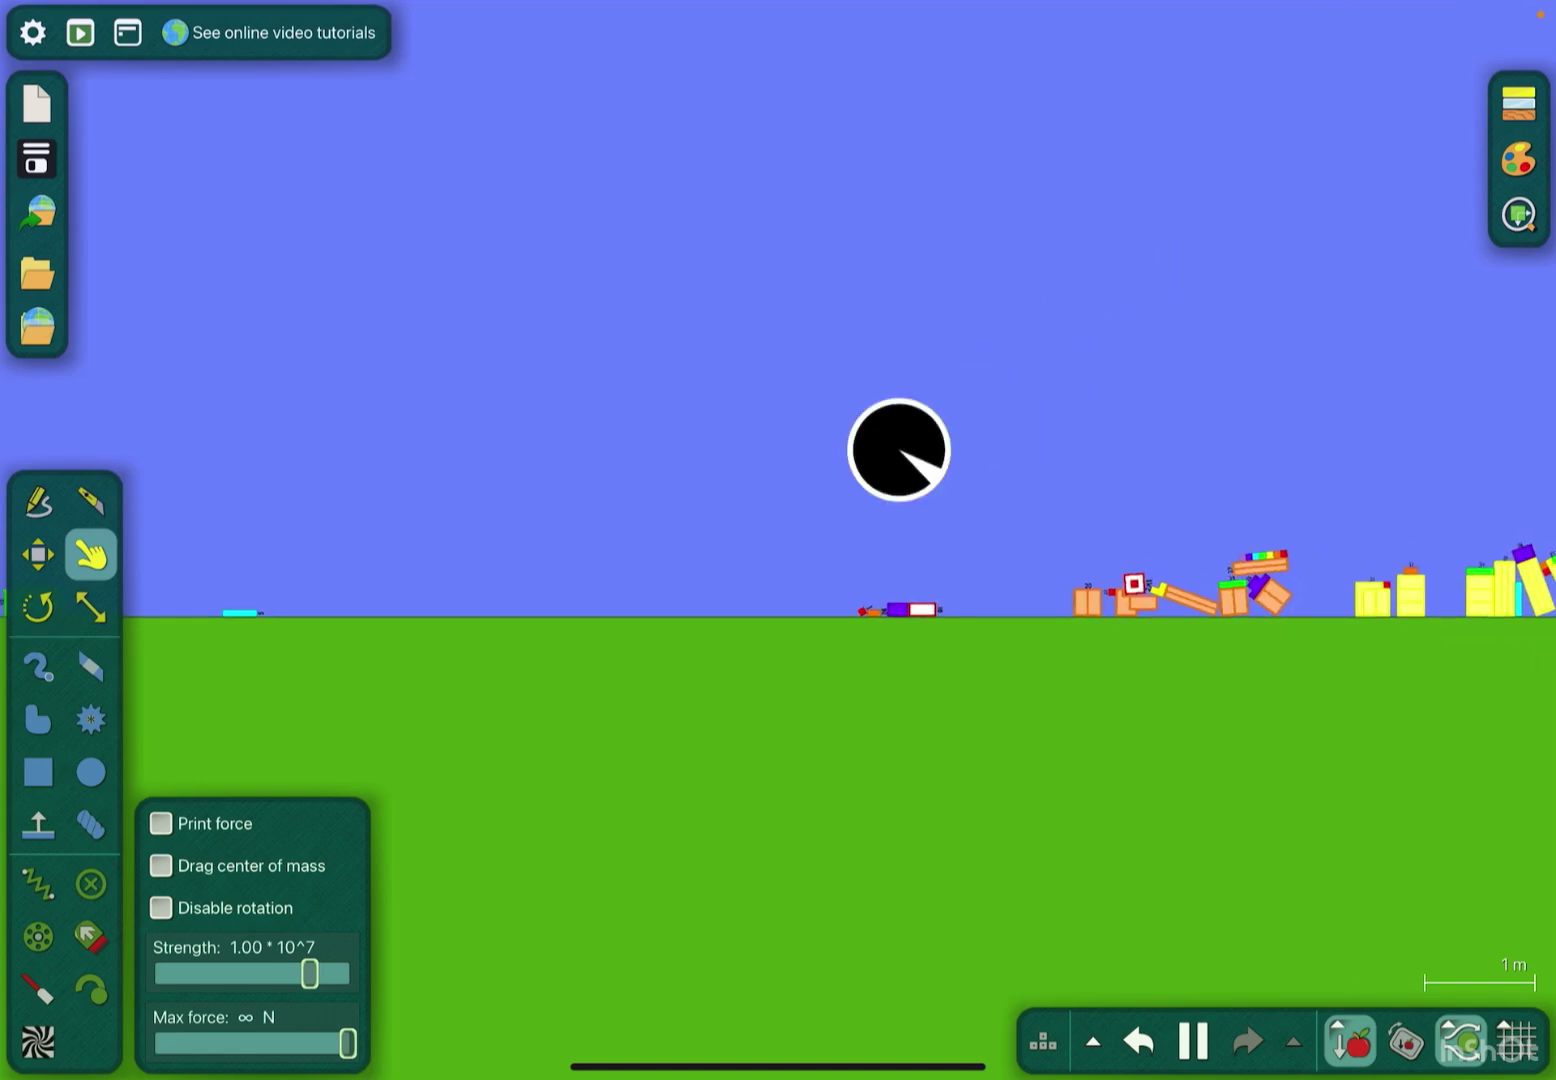
Start enlarging the black ball with the Scale tool.
click(90, 606)
click(899, 448)
mouse_move(961, 389)
mouse_down()
mouse_move(1022, 353)
mouse_move(967, 383)
mouse_up()
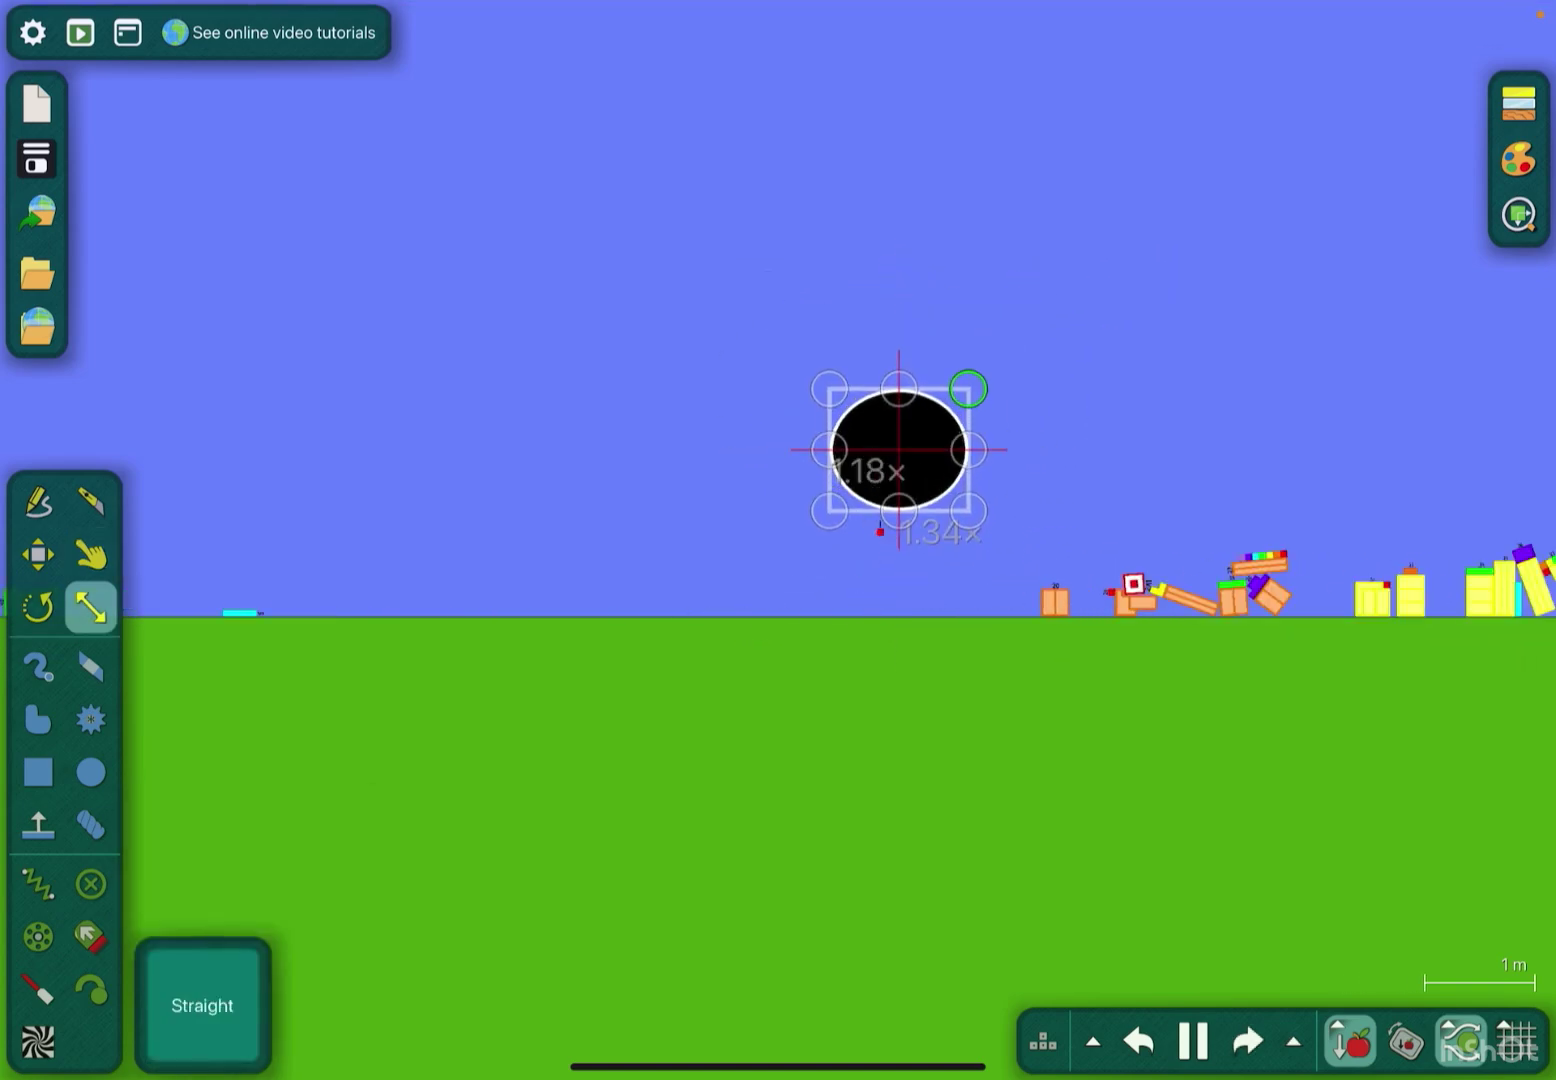
Finish scaling the black ball, watch the run with the Drag tool, then reselect Scale.
click(608, 304)
scroll(852, 486, down, 2)
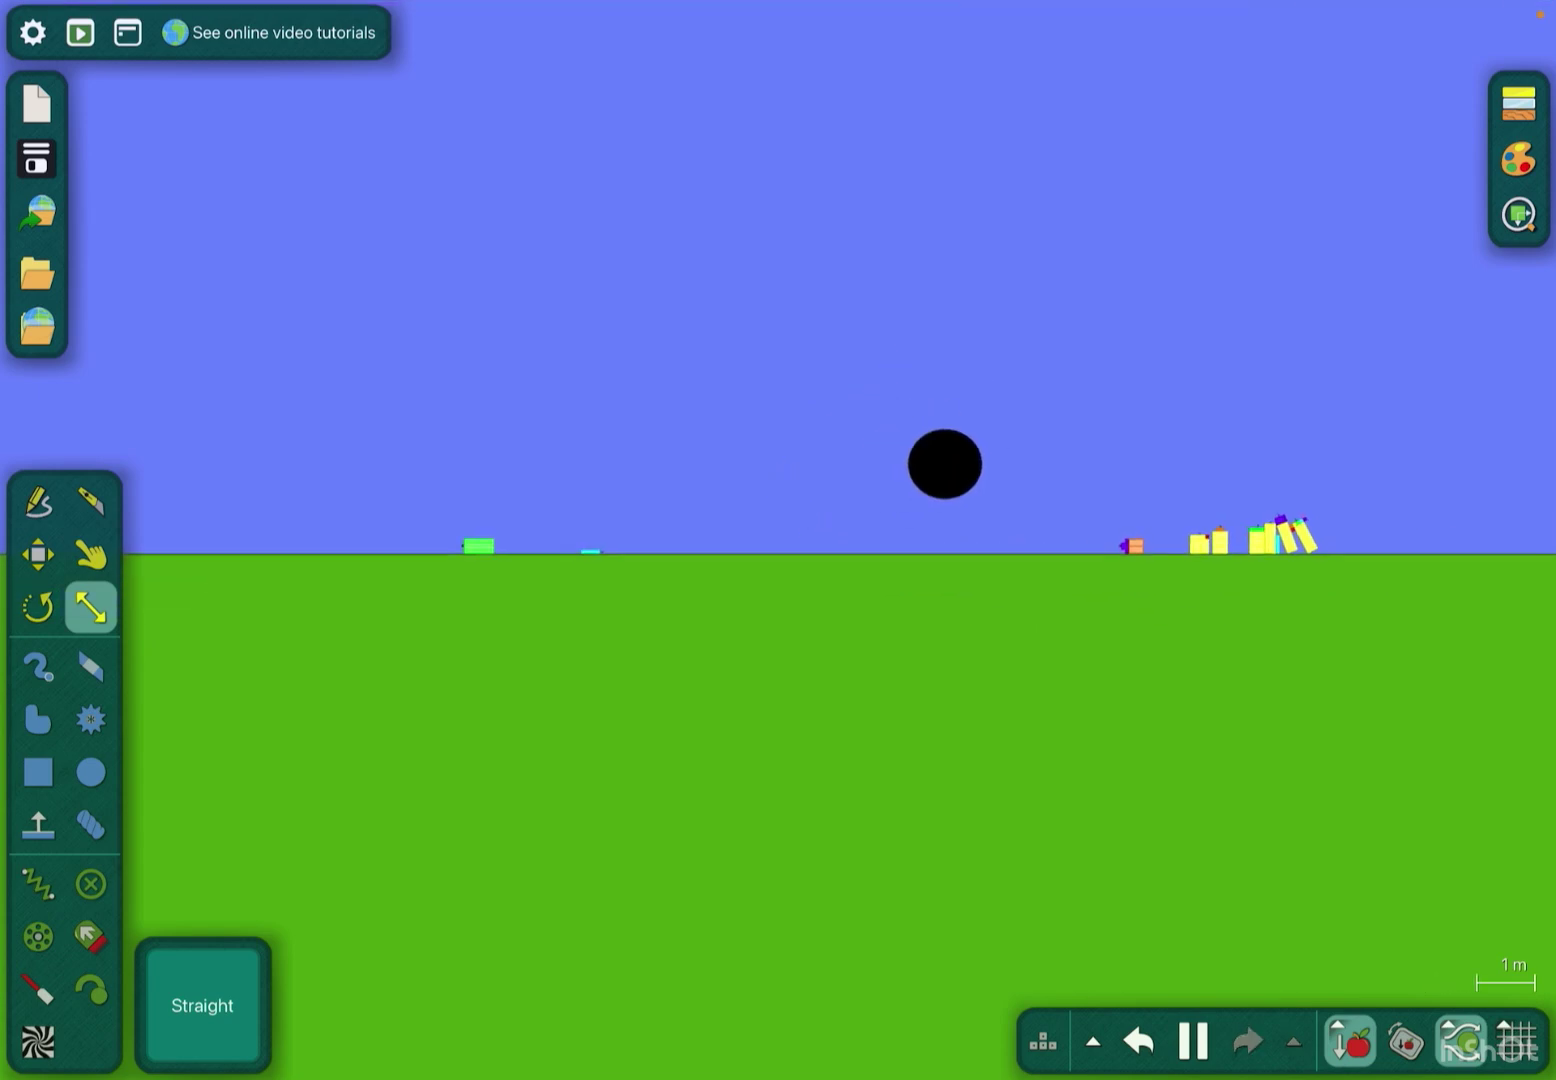
key(d)
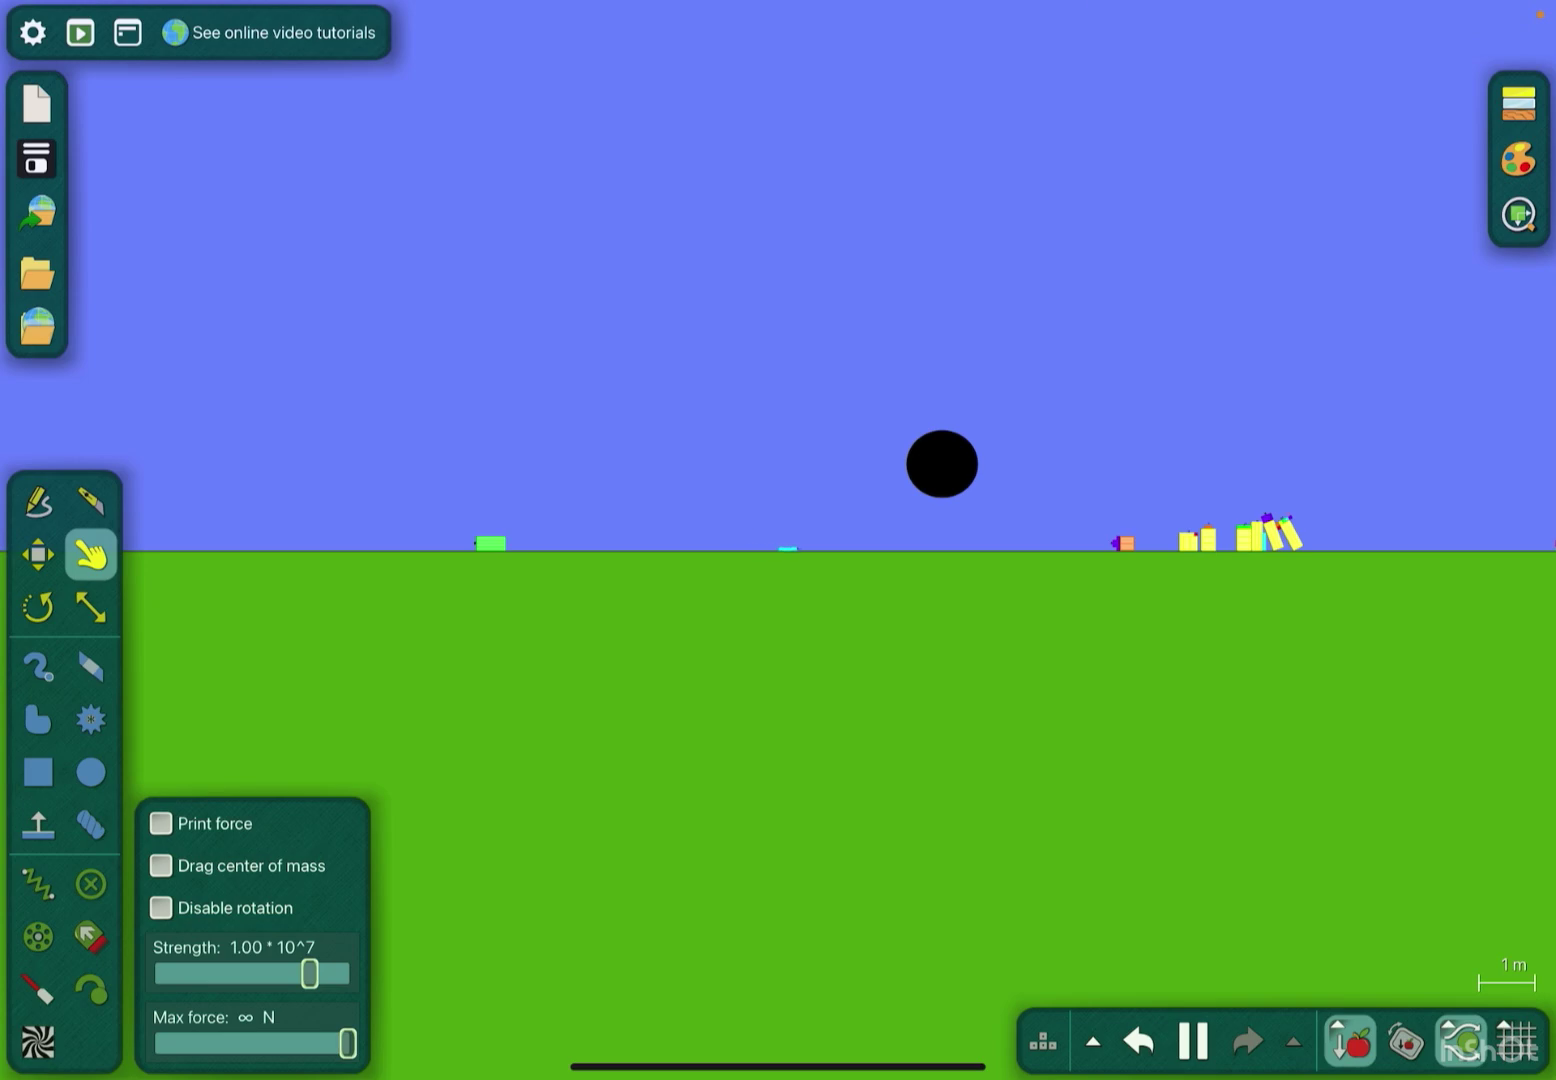
scroll(949, 486, up, 2)
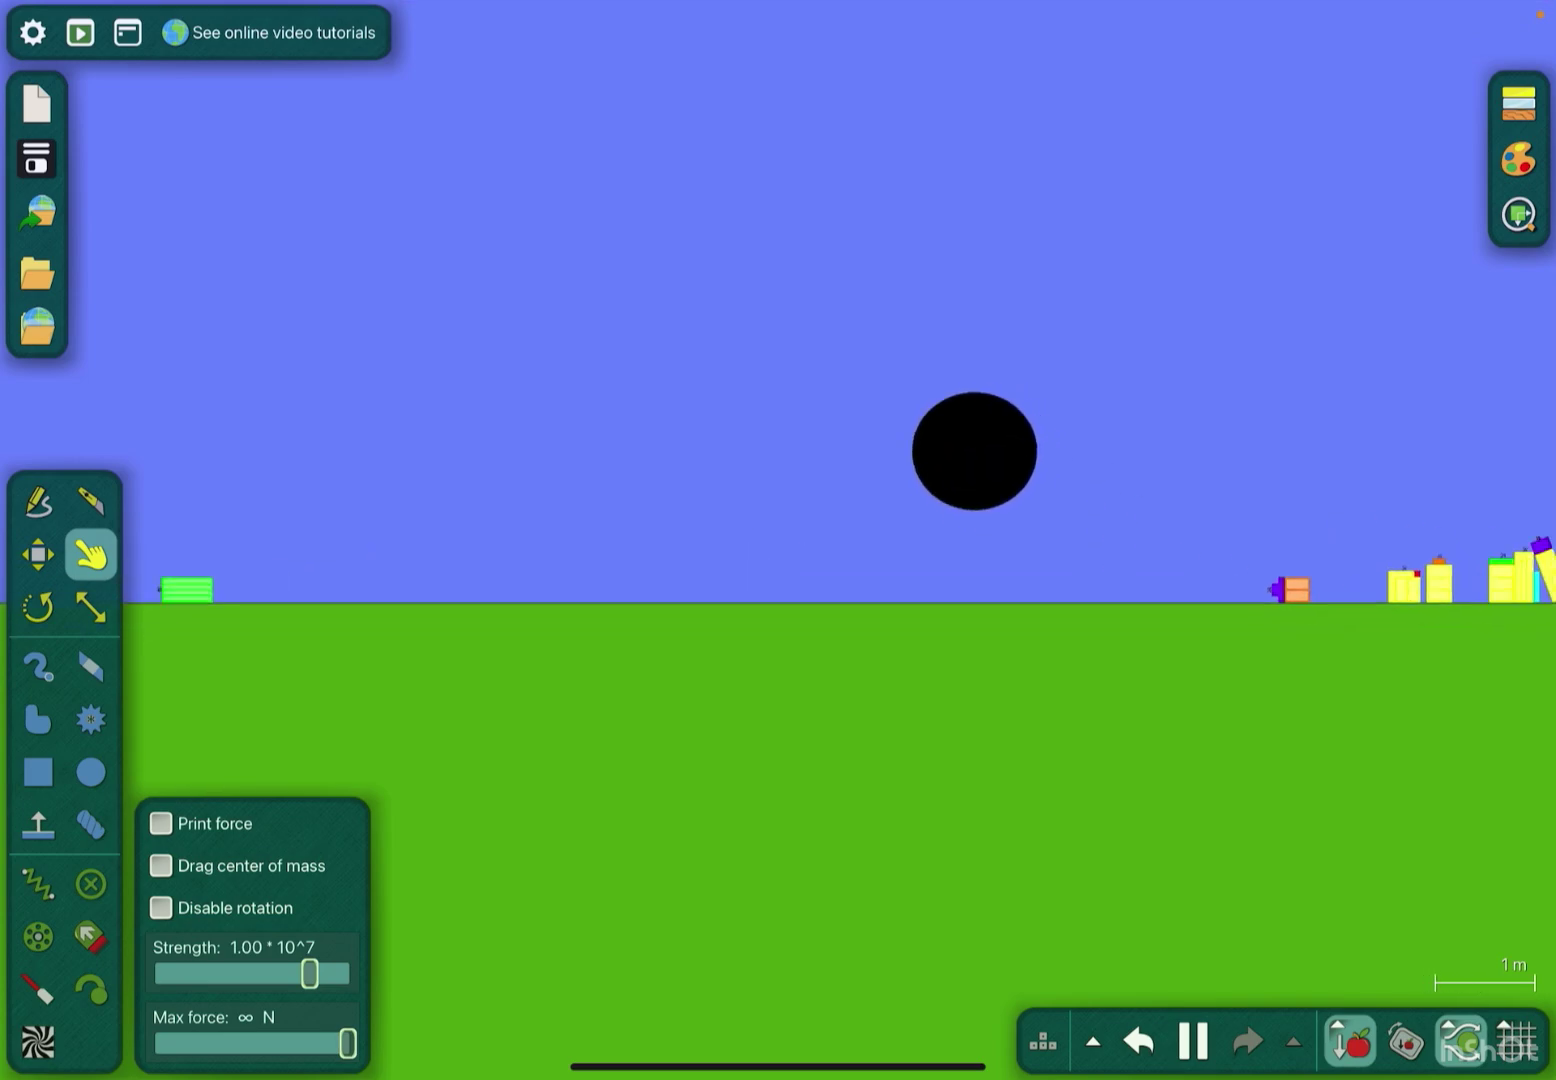
scroll(1094, 547, up, 3)
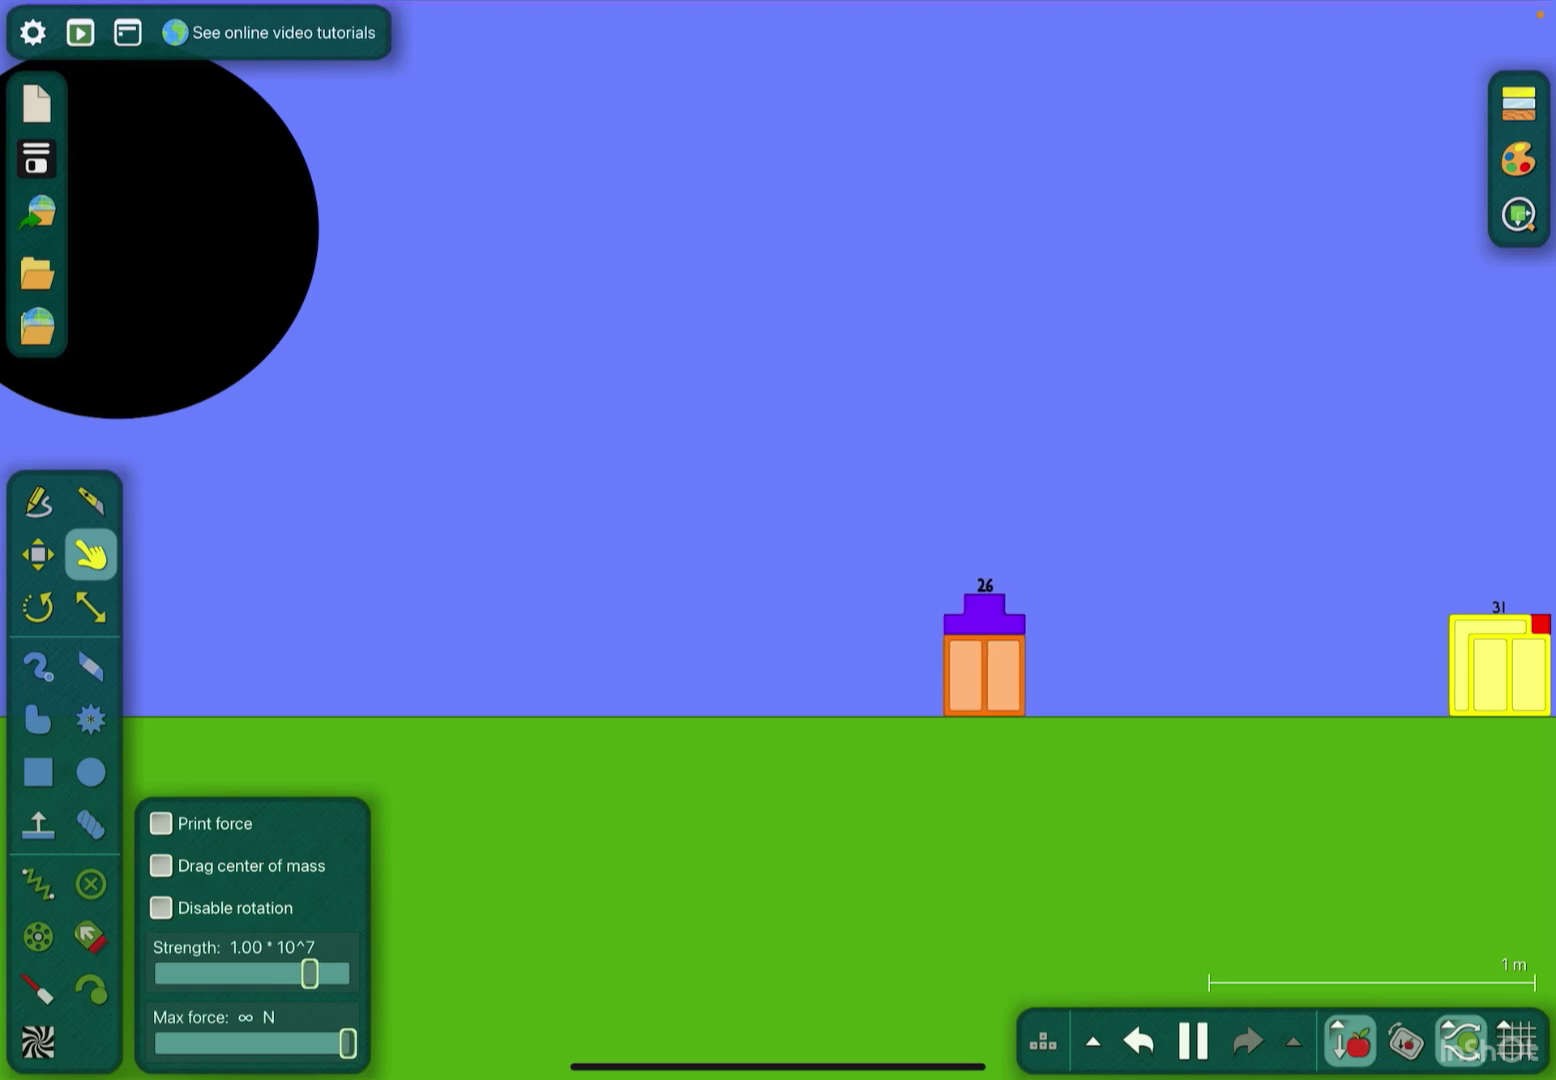
scroll(949, 607, up, 2)
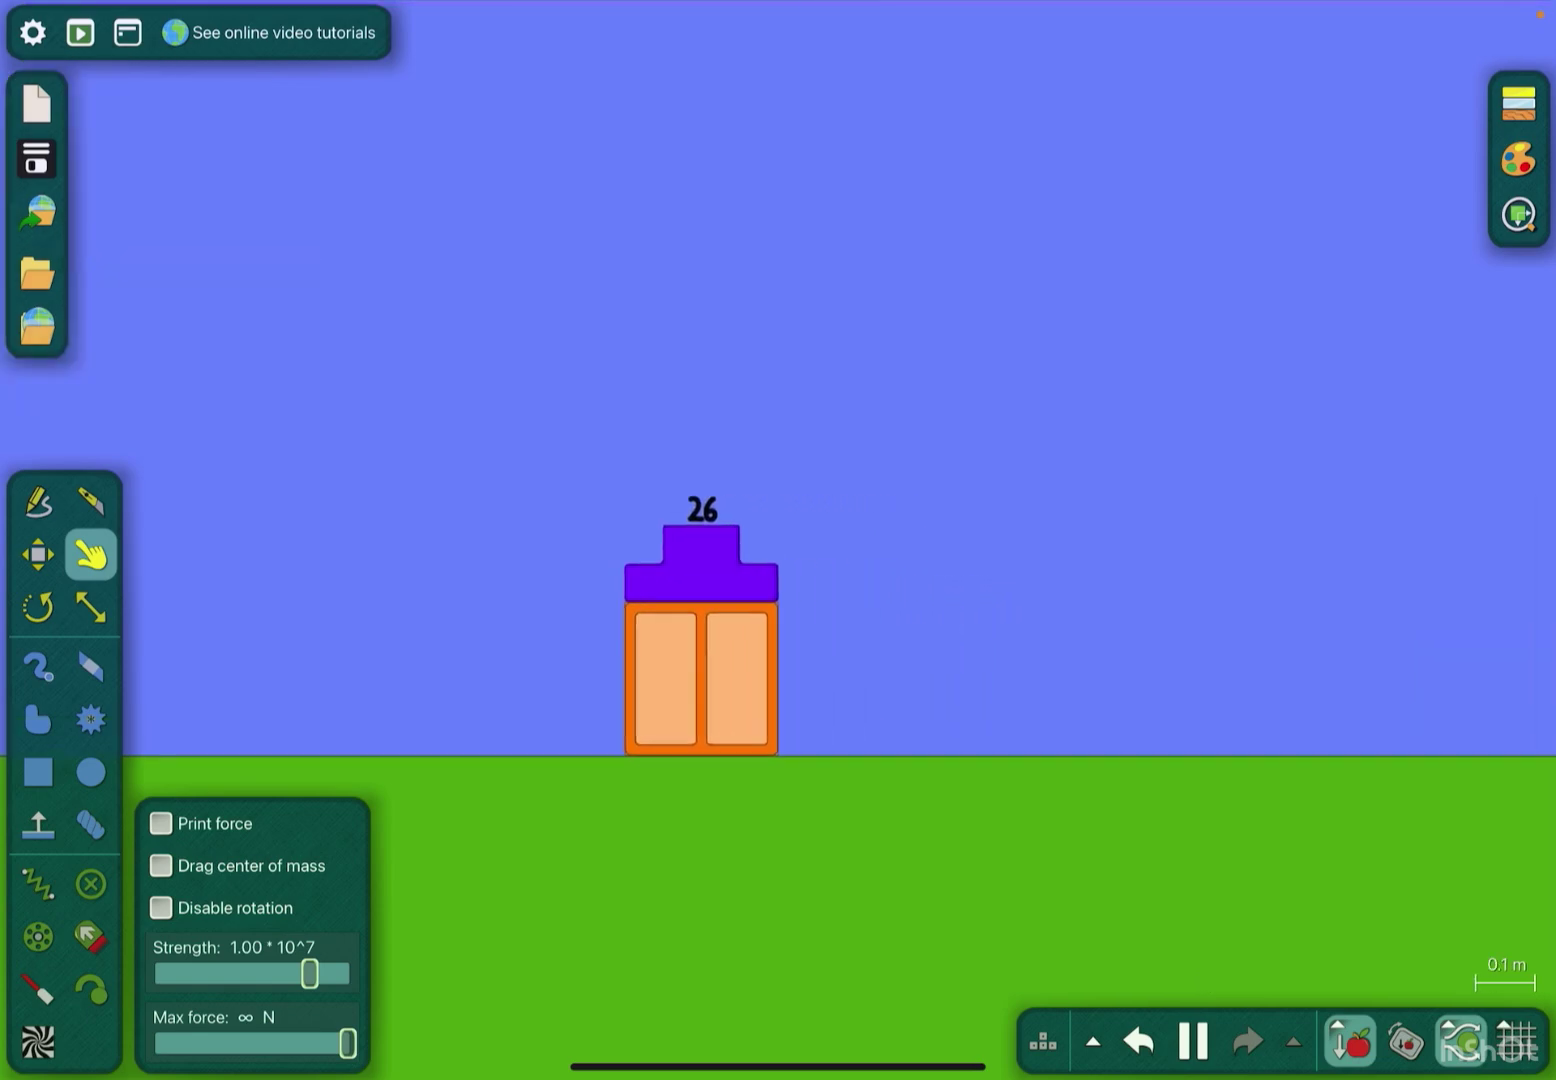
scroll(948, 608, down, 4)
scroll(705, 333, down, 3)
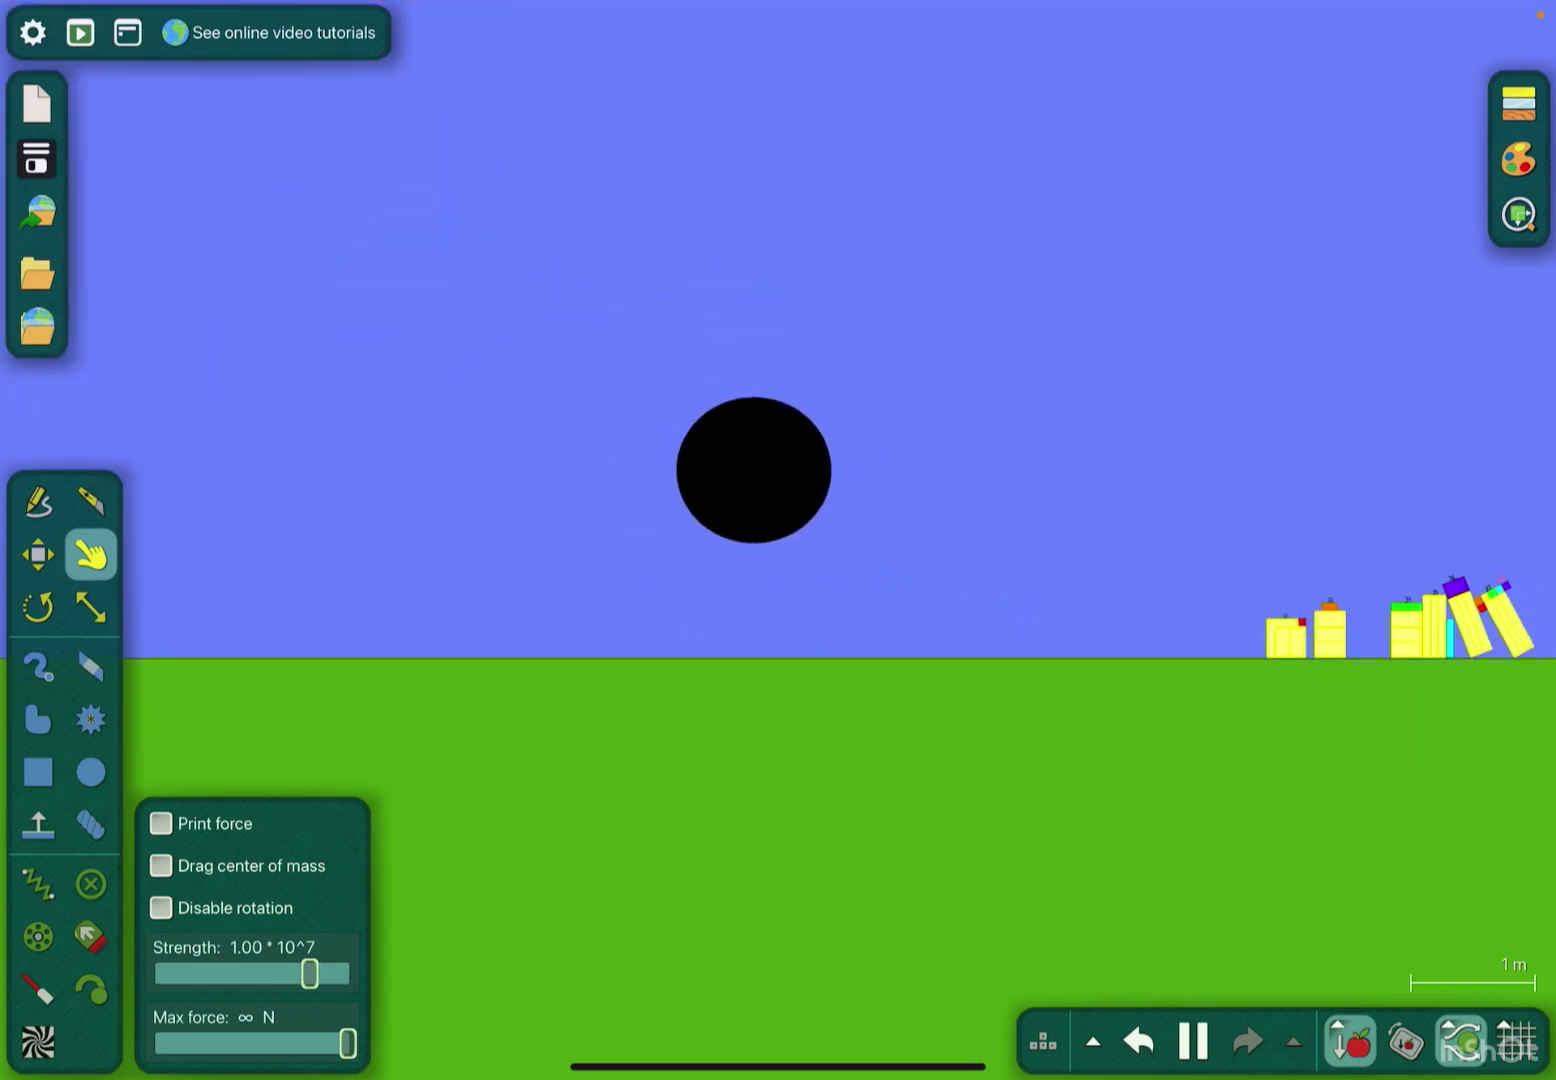
key(s)
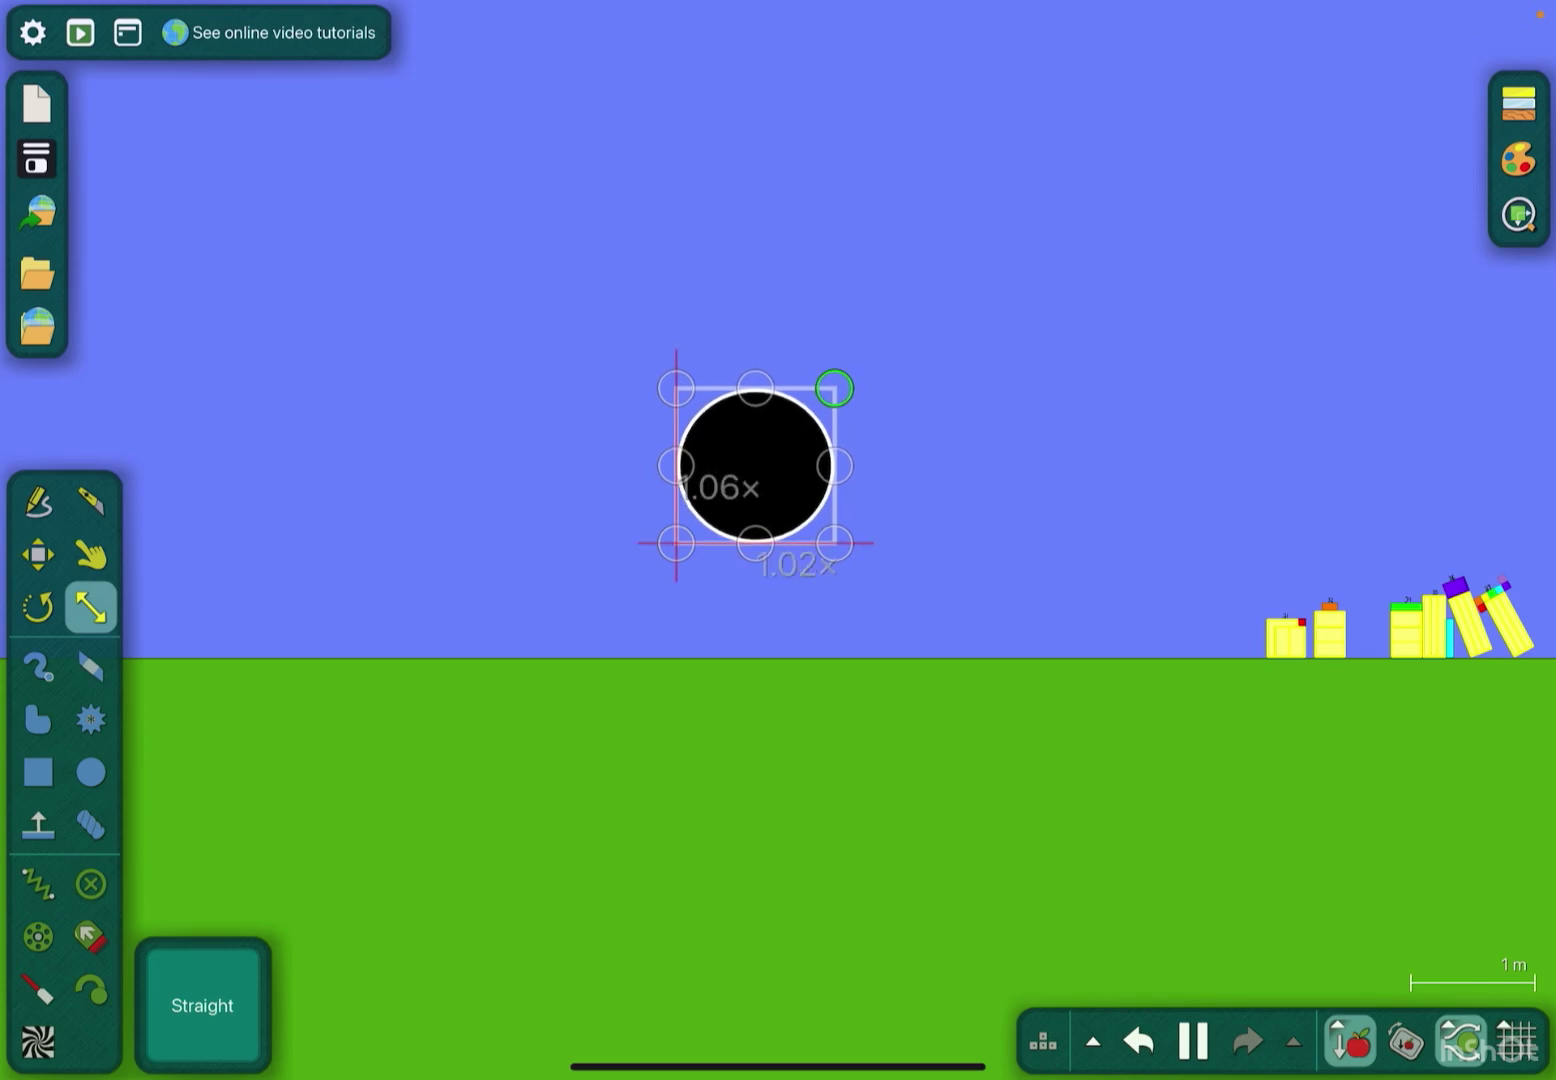
Move the black ball right and pan to follow the blocks being pulled across the grass.
key(d)
scroll(778, 548, up, 3)
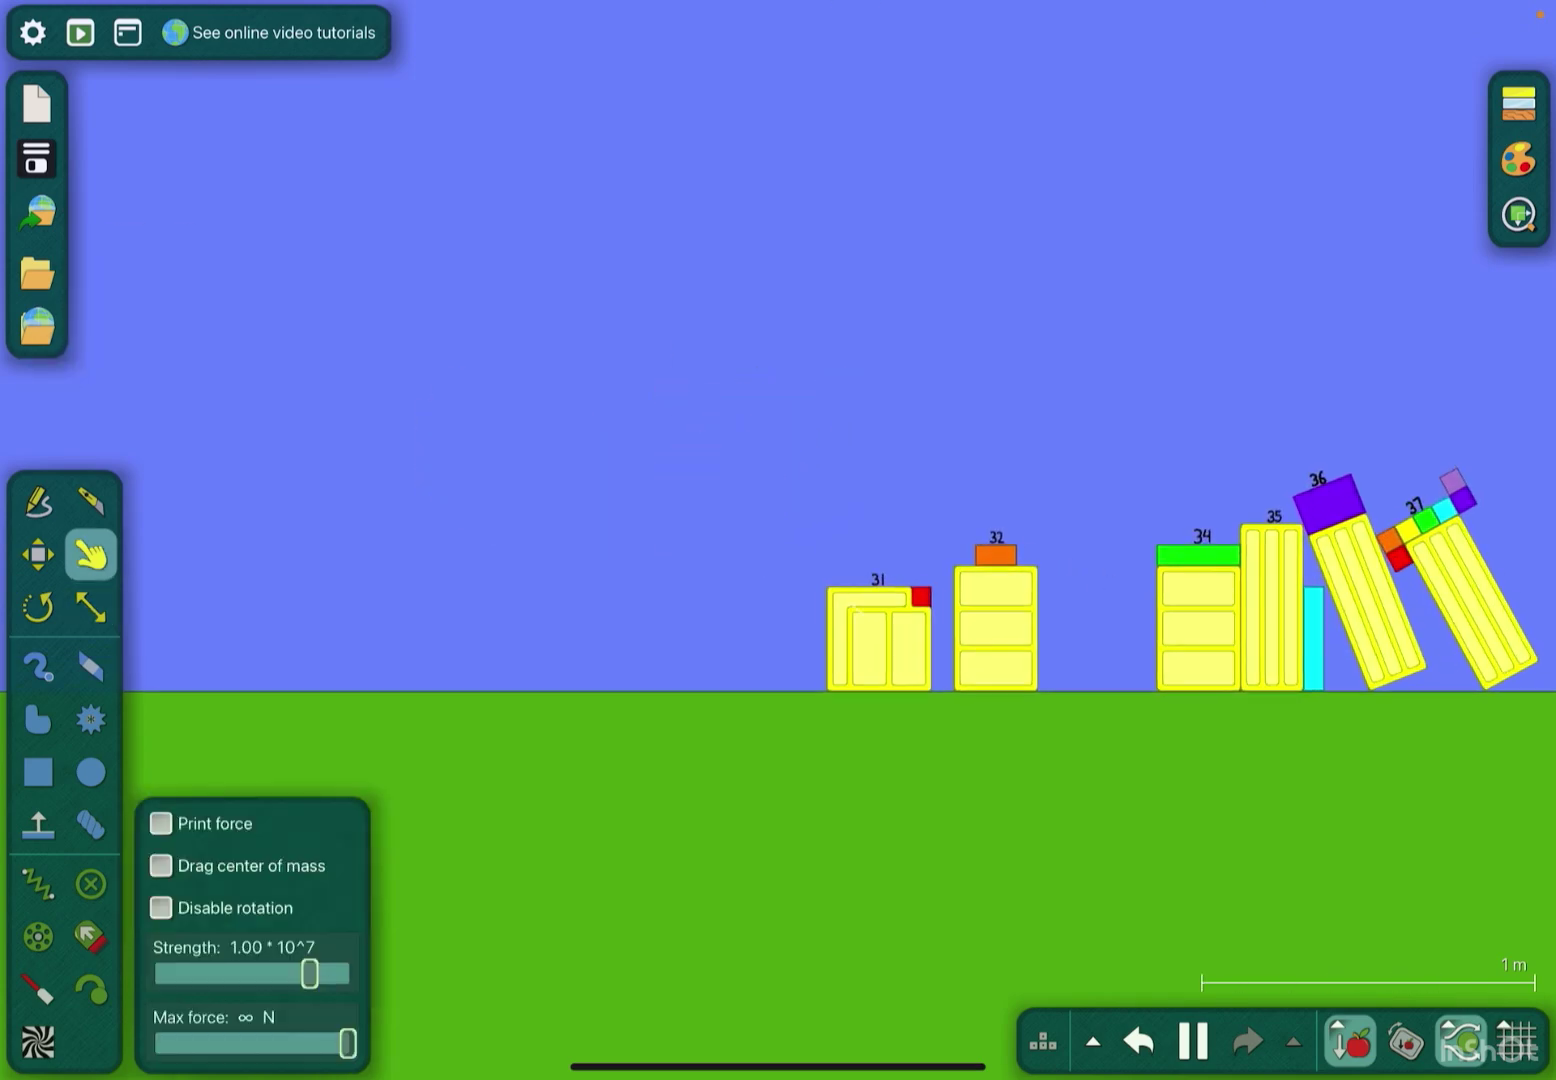
scroll(778, 547, down, 3)
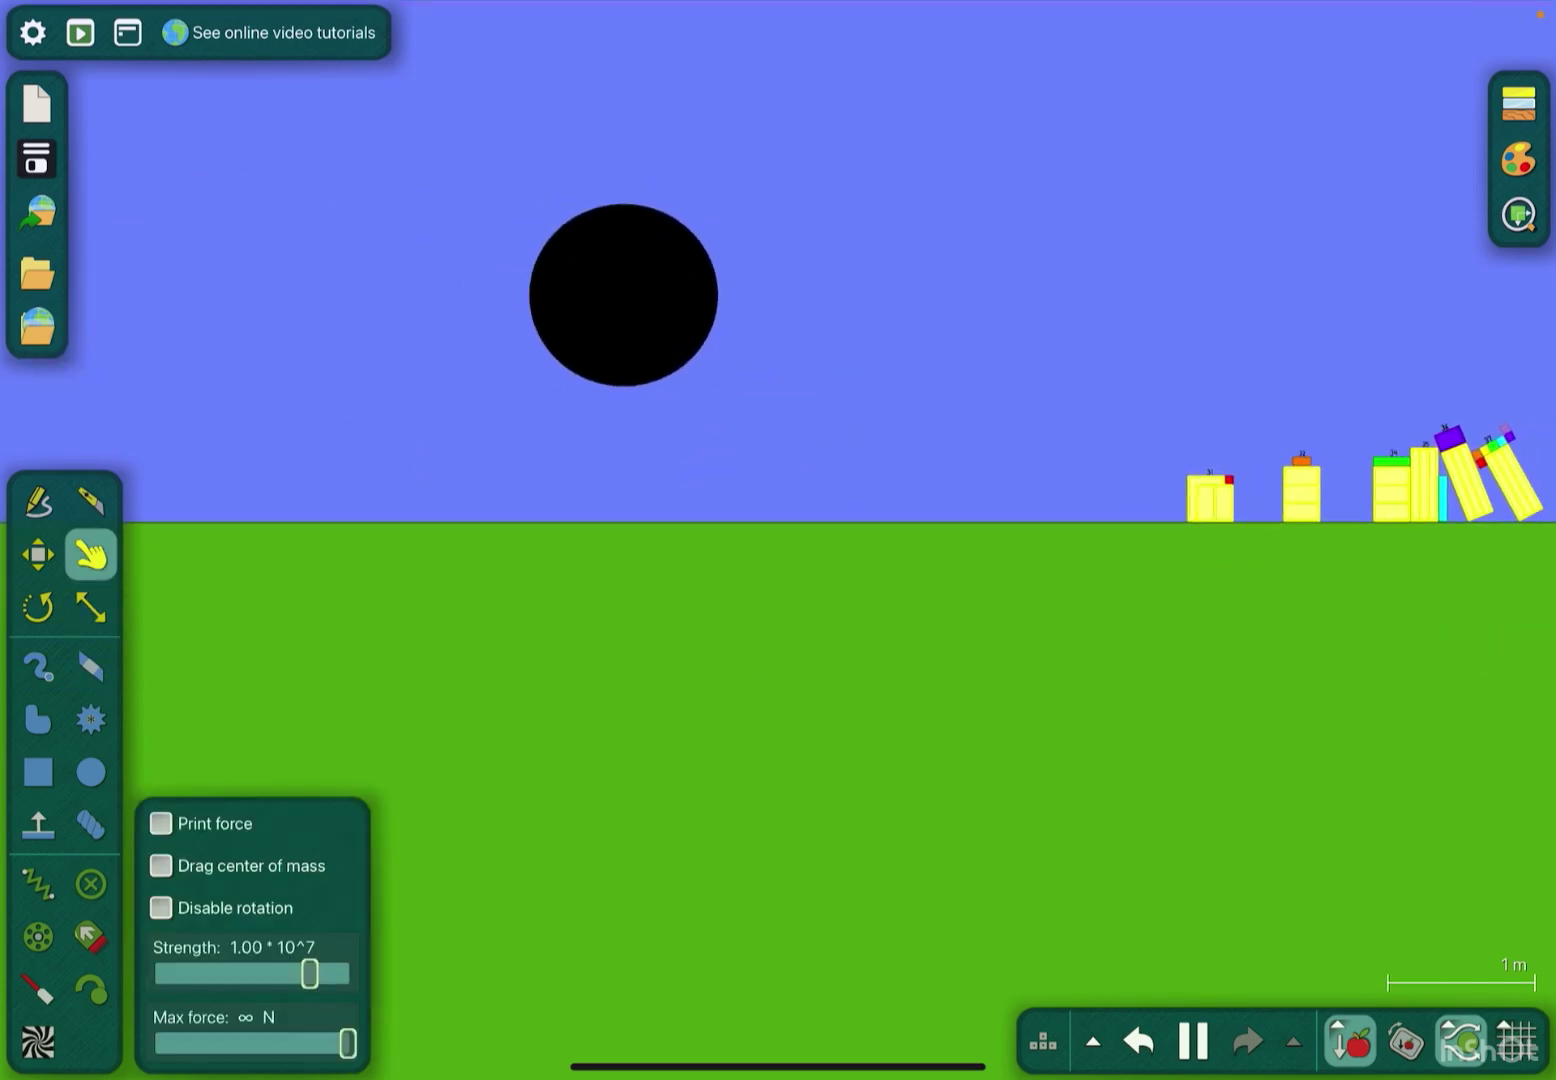
key(m)
drag(728, 295, 886, 295)
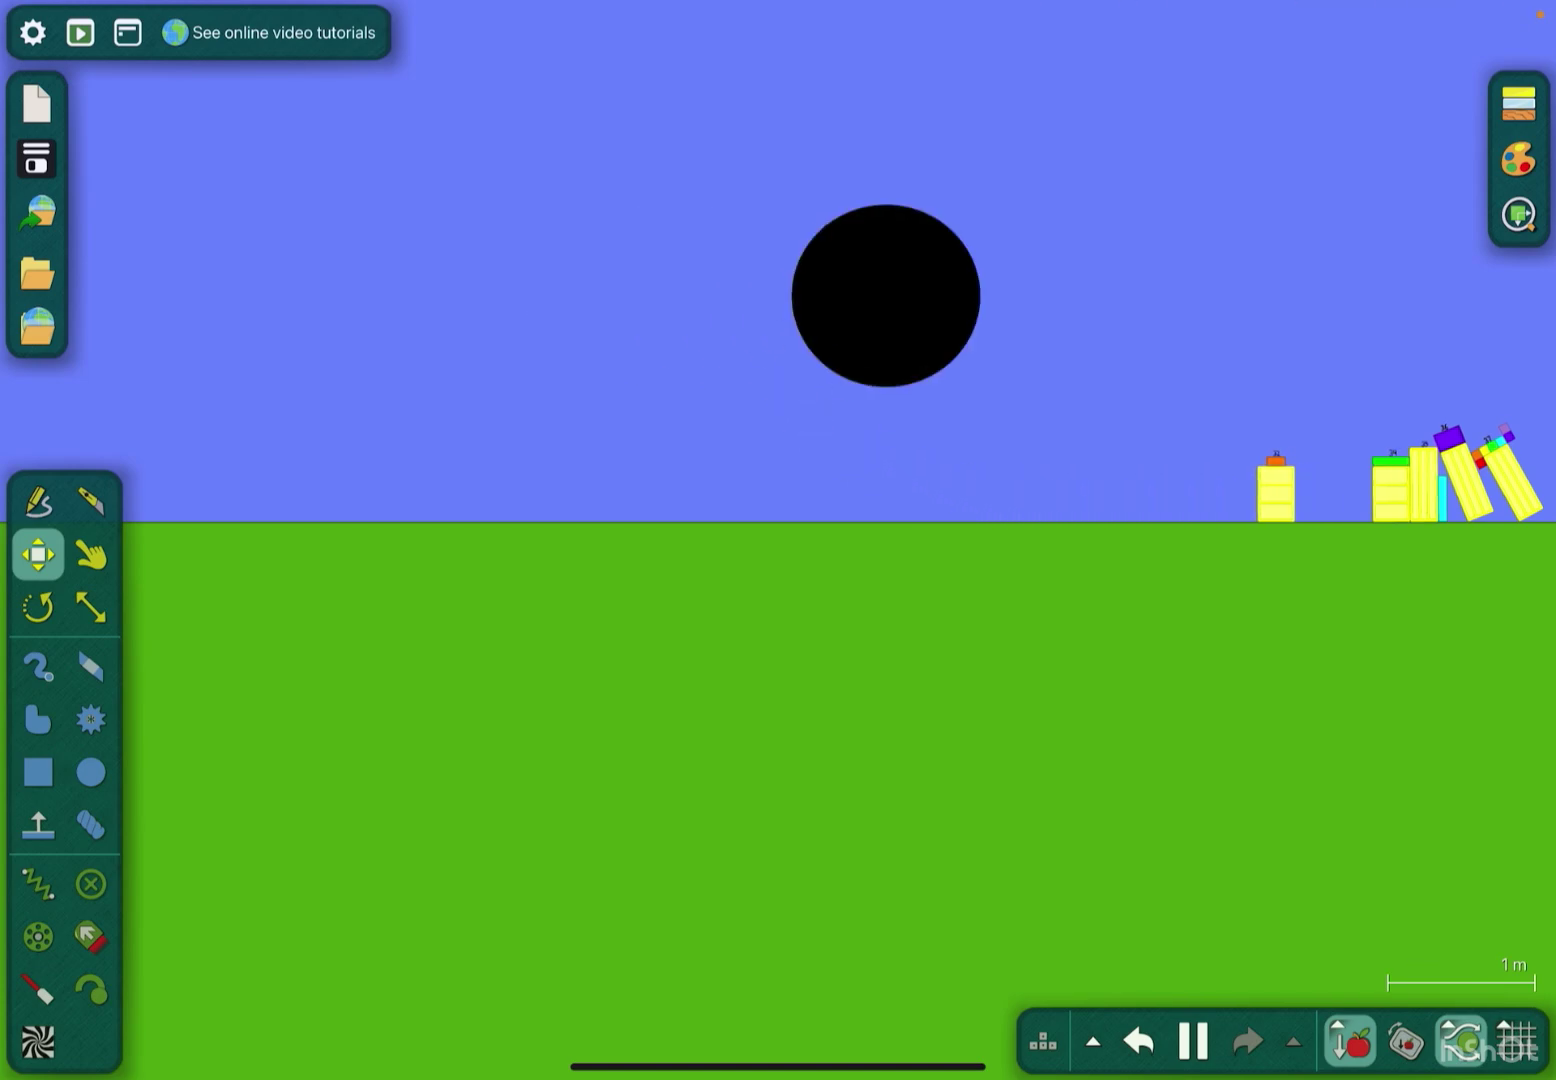
scroll(778, 548, up, 1)
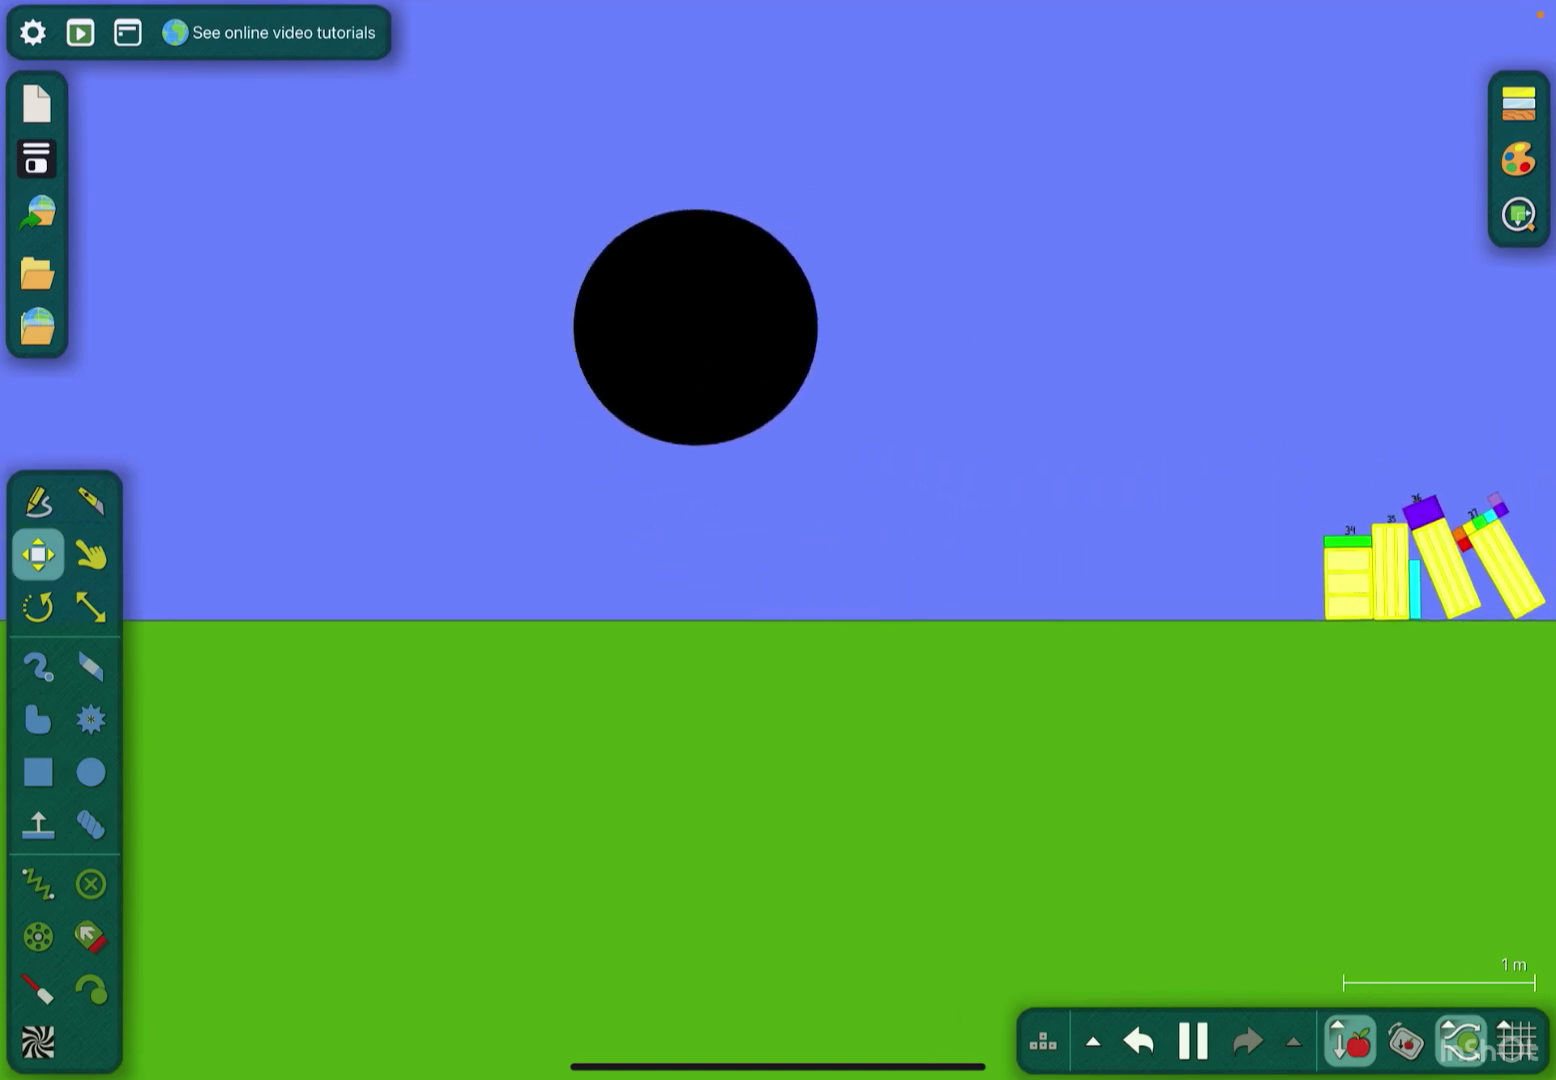
drag(972, 792, 729, 827)
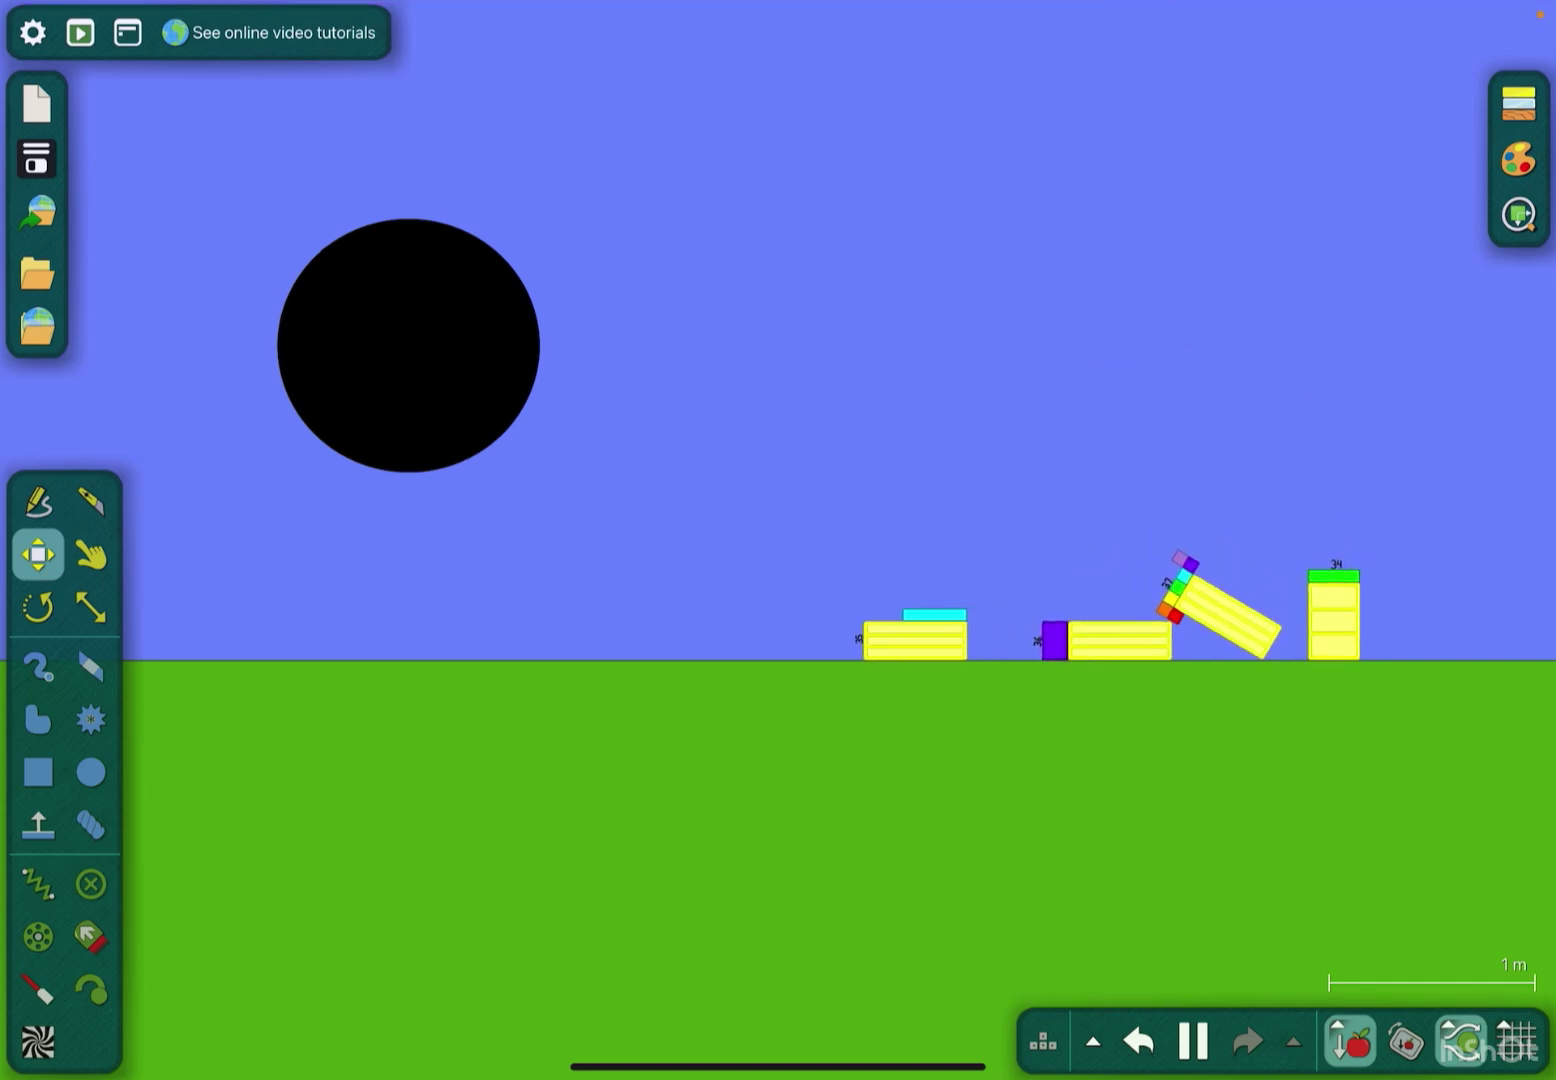
scroll(778, 547, down, 4)
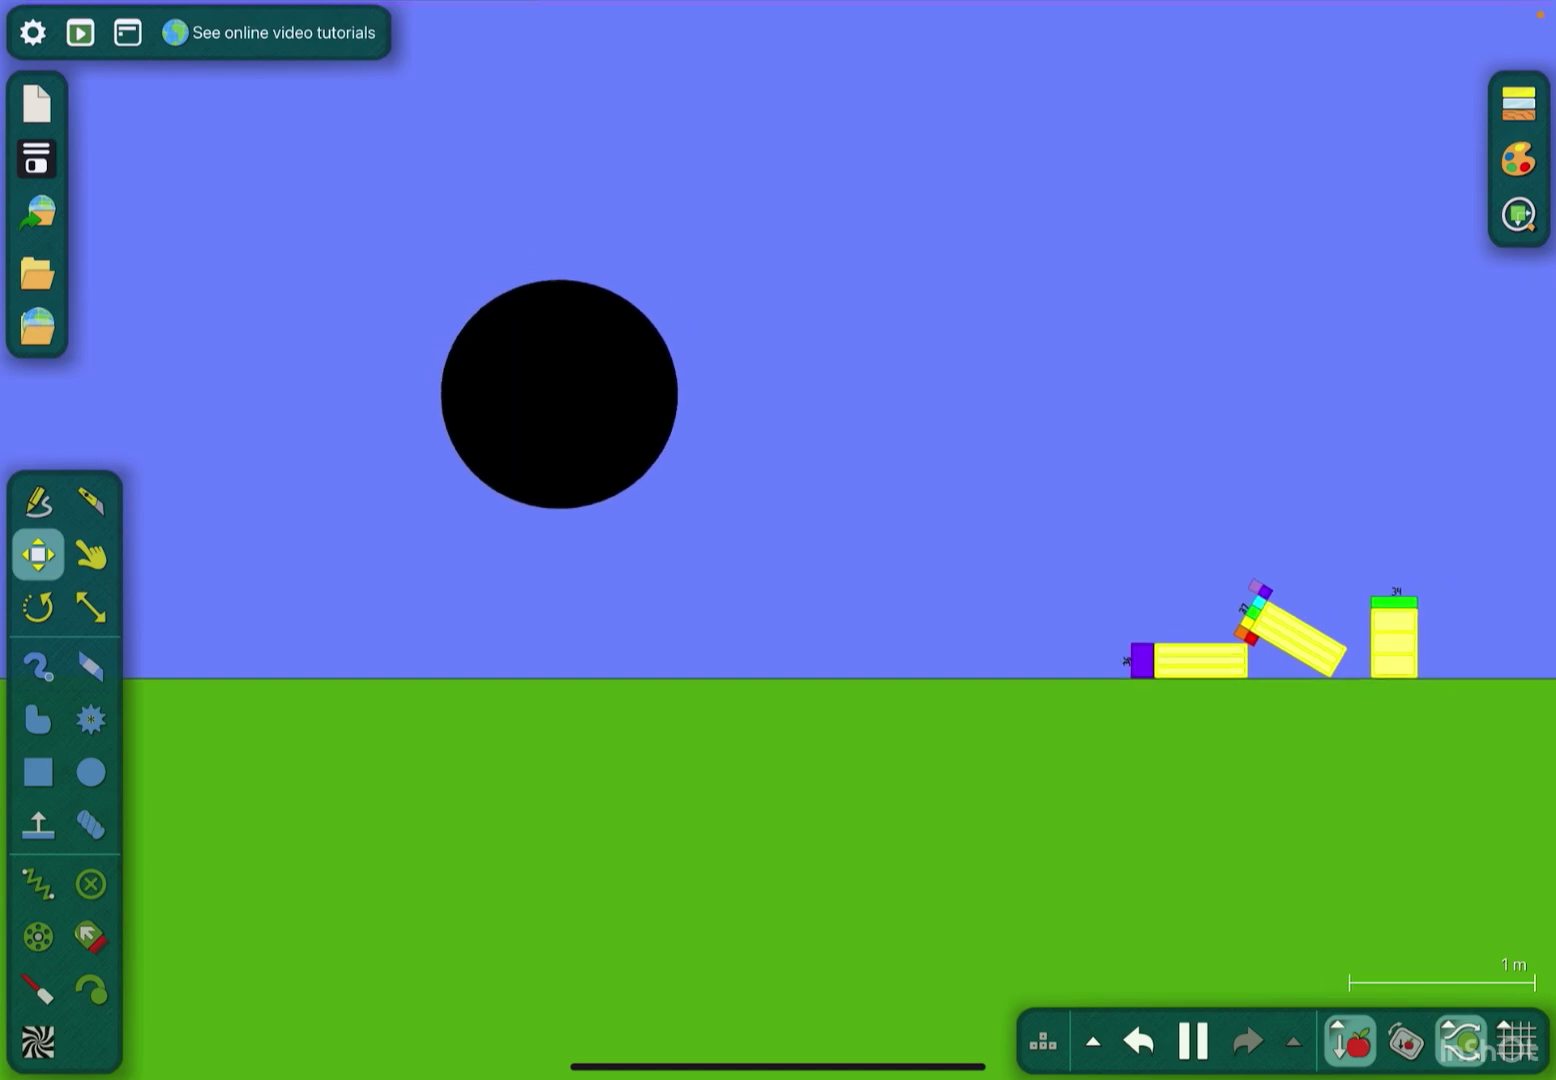
scroll(778, 547, down, 3)
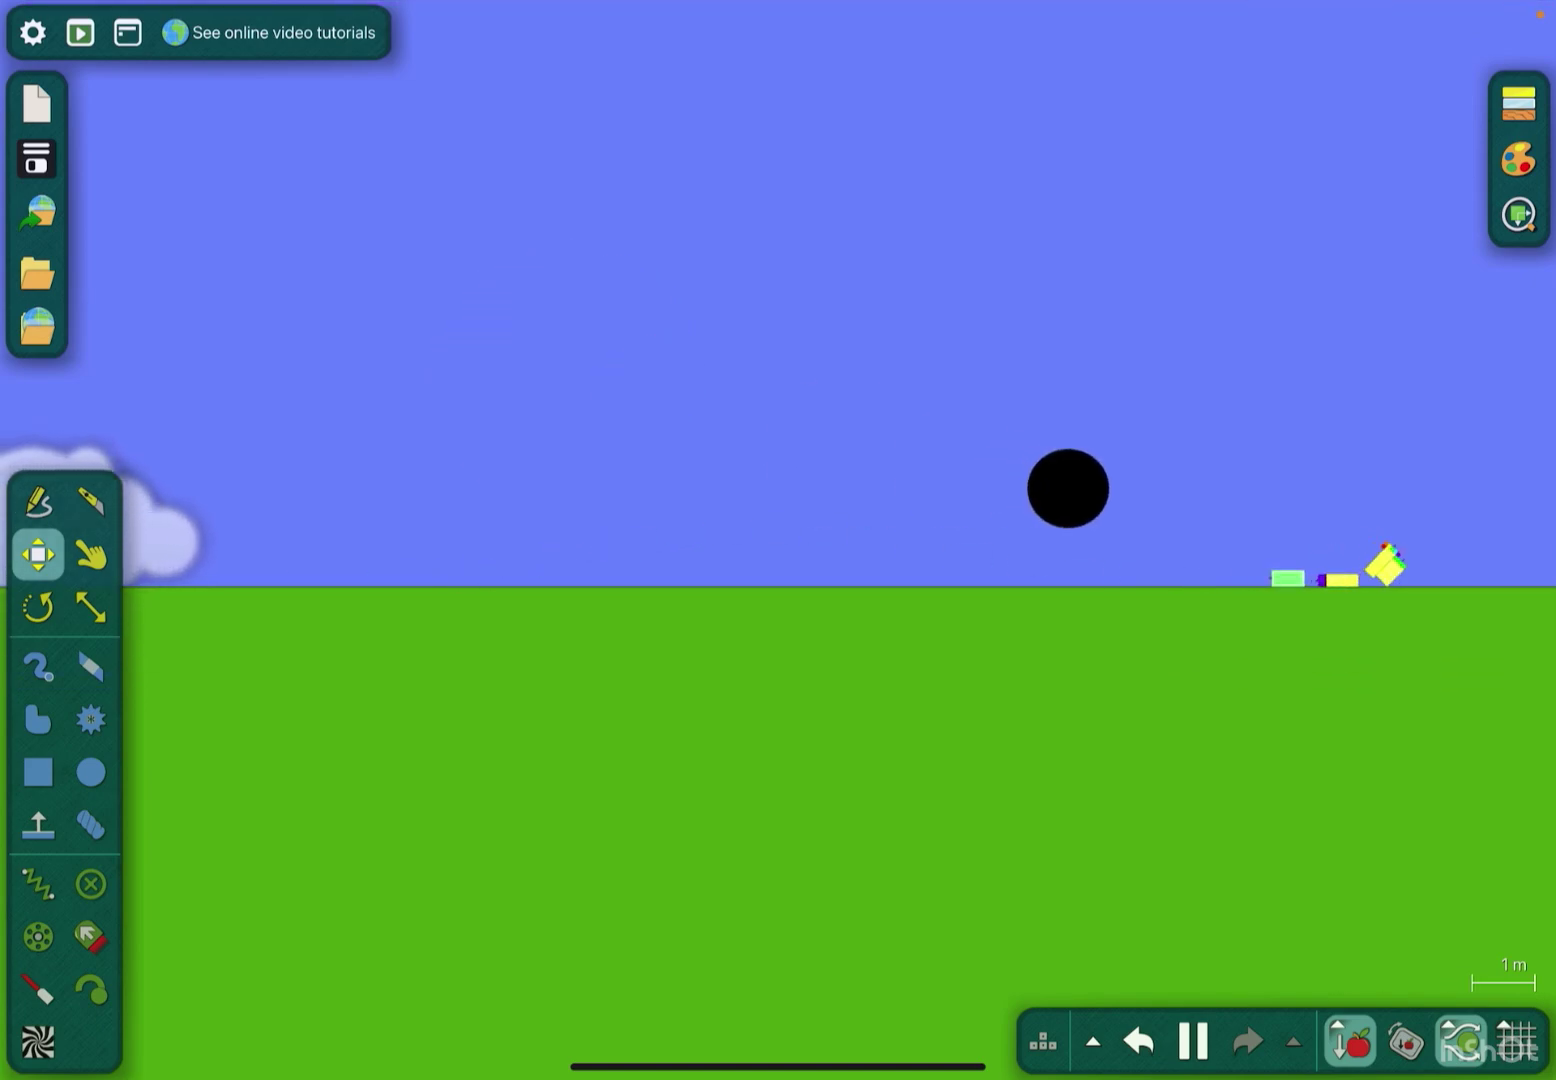
scroll(778, 547, up, 4)
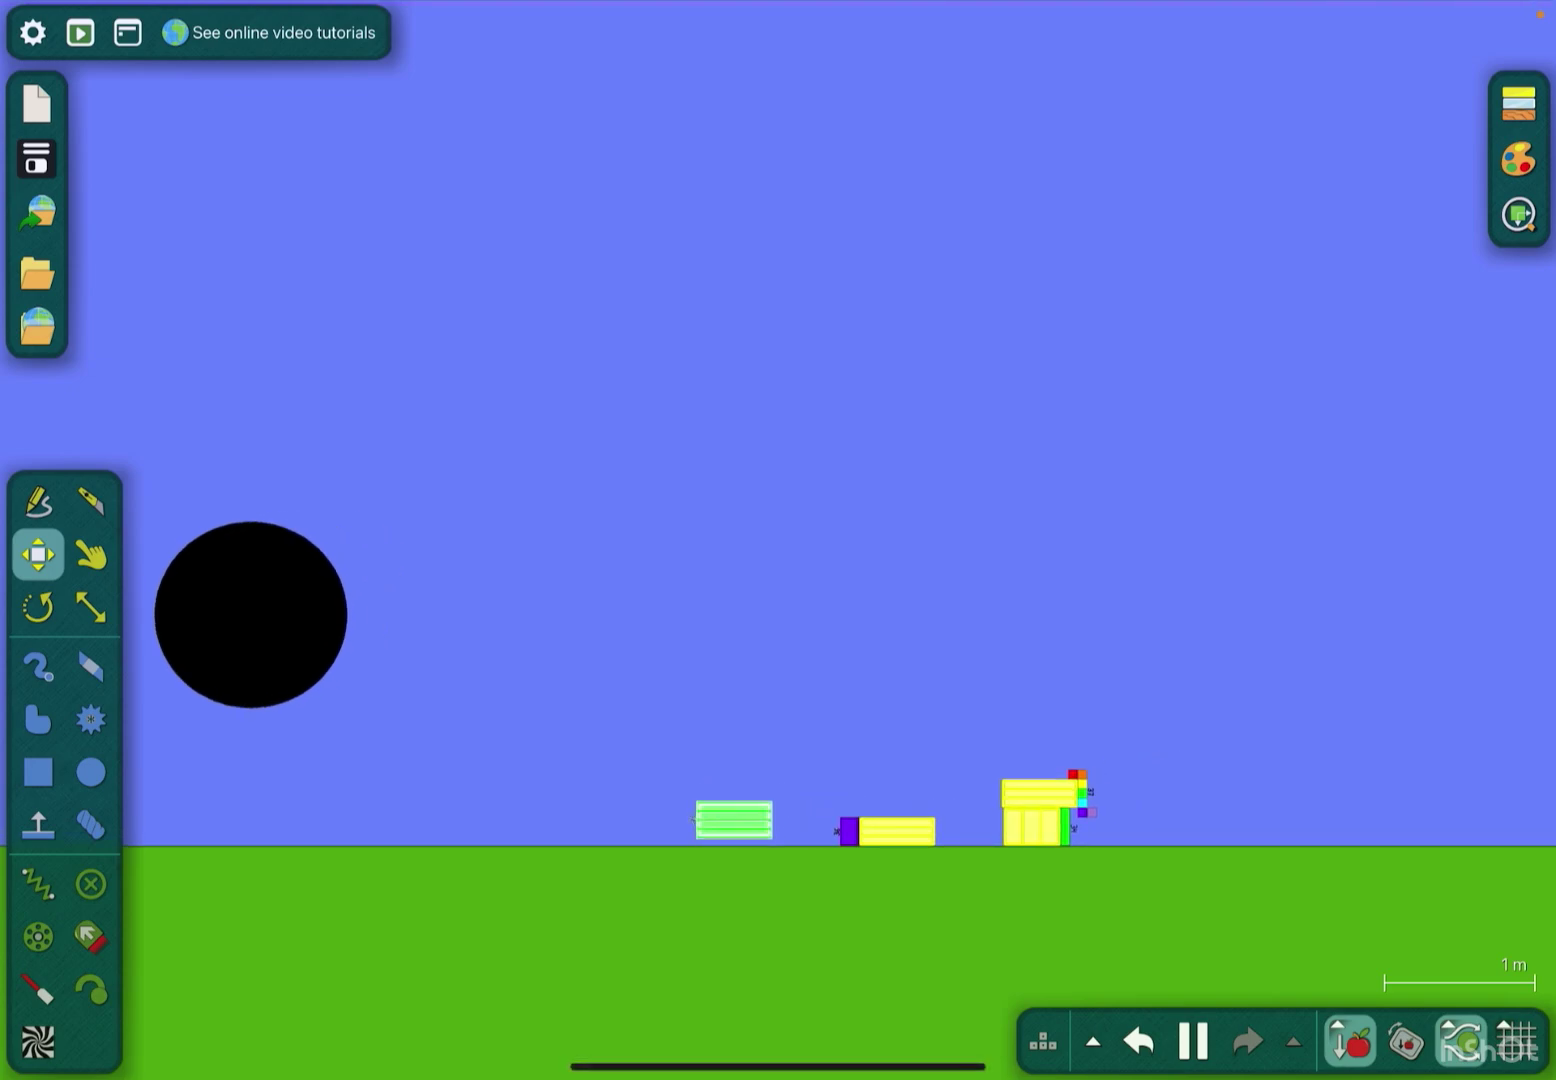
drag(486, 608, 754, 547)
click(91, 556)
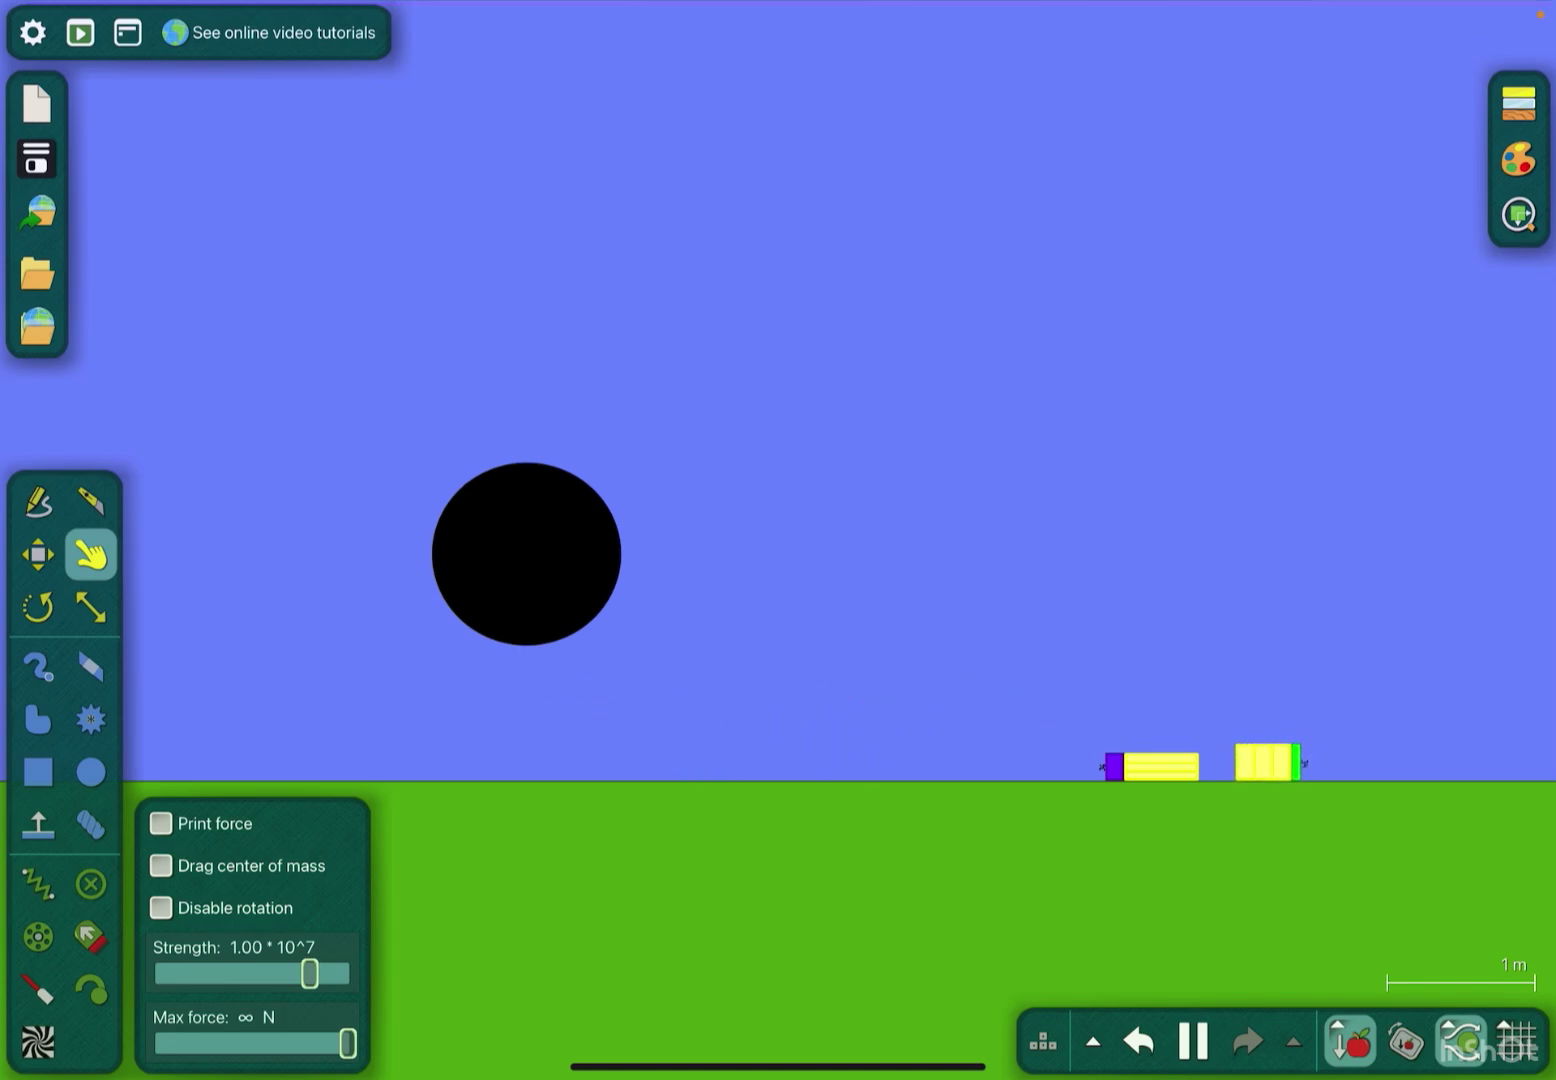
scroll(778, 547, down, 5)
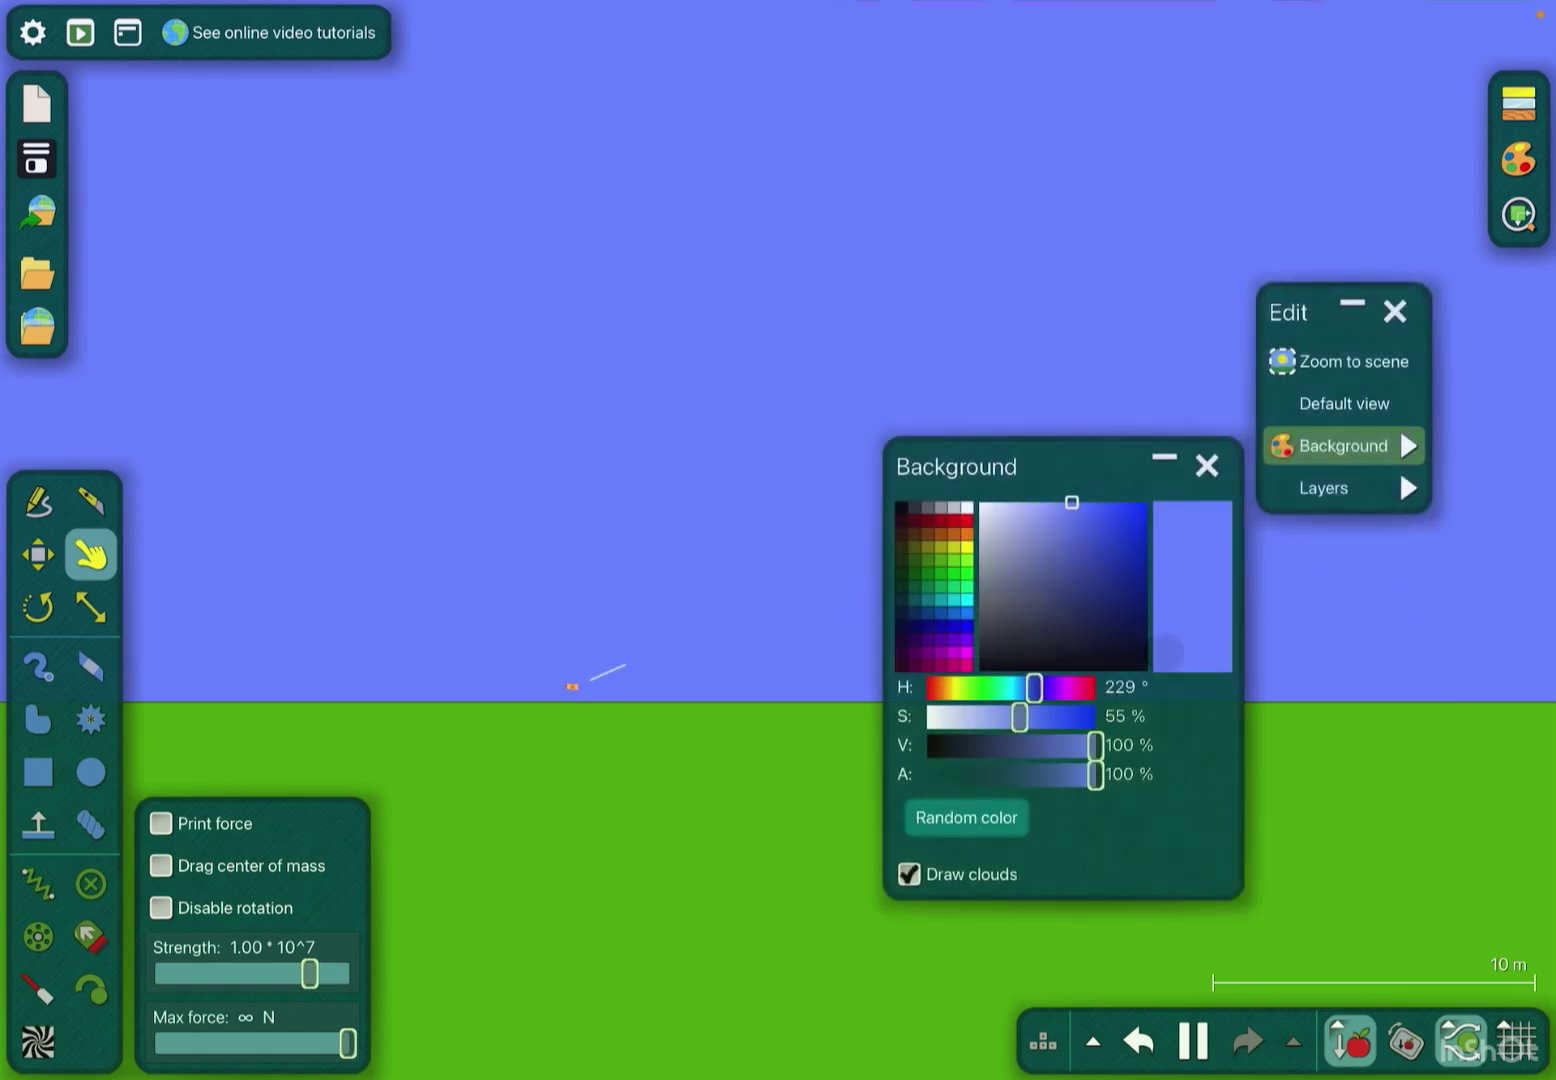
scroll(1139, 690, up, 5)
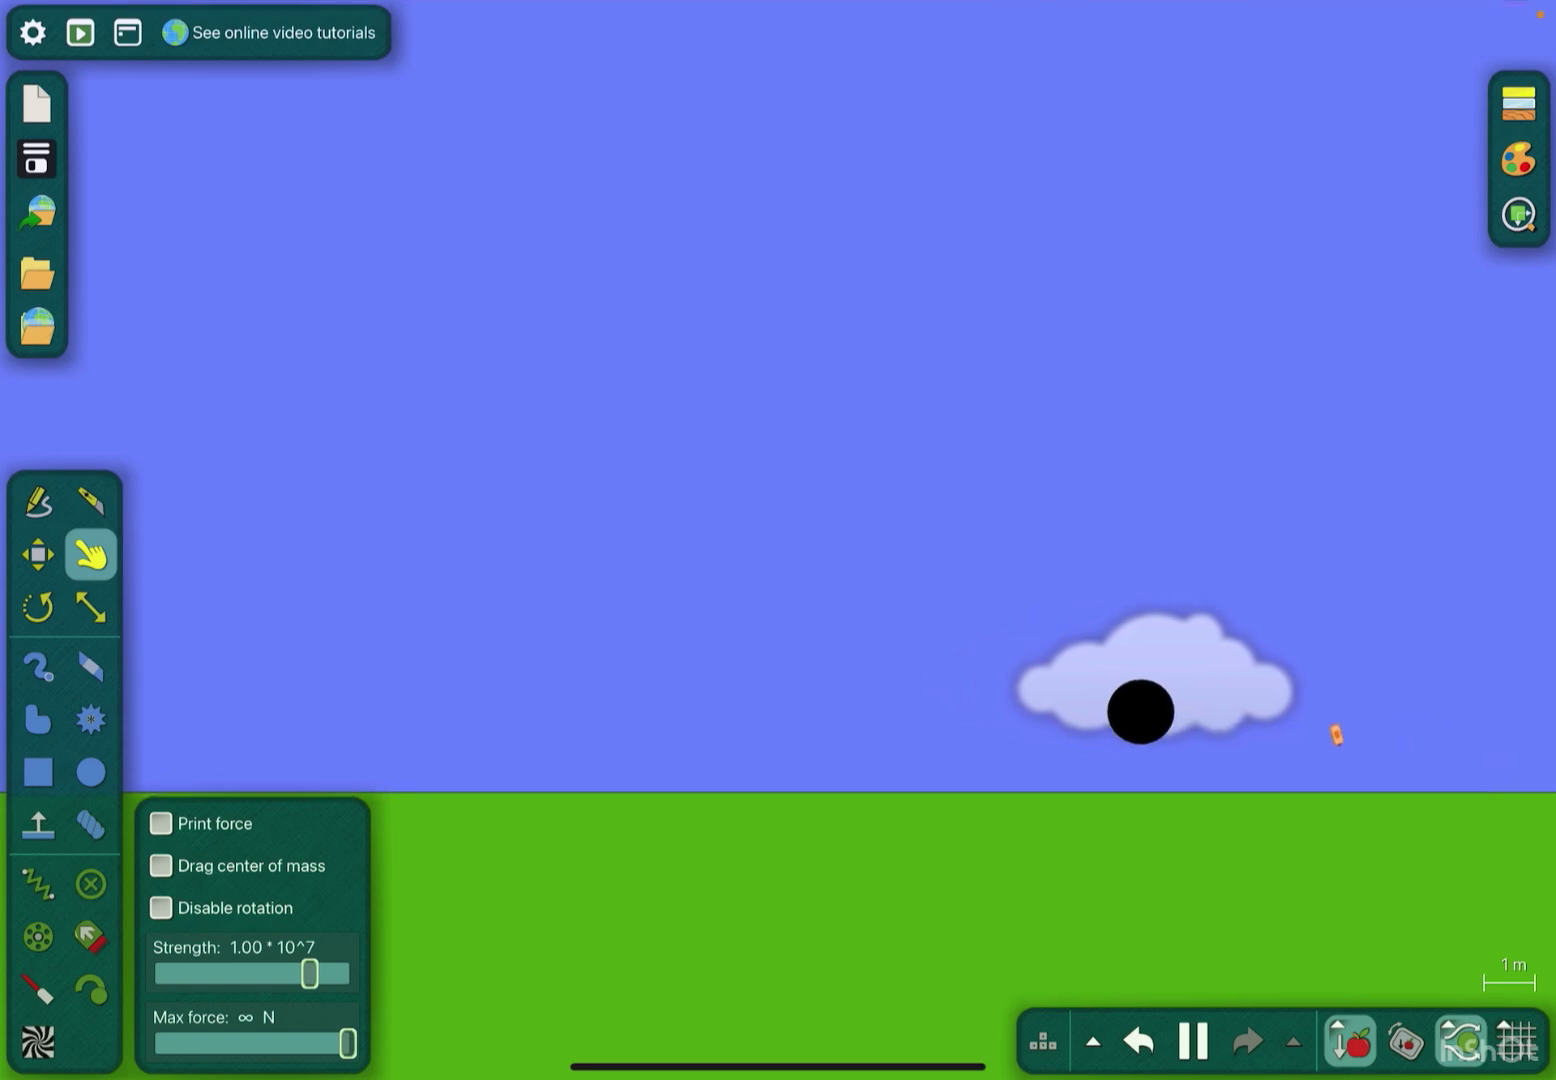
scroll(1139, 691, down, 3)
scroll(1139, 691, down, 3)
scroll(1139, 690, down, 3)
scroll(1139, 691, down, 2)
Swing character 15 and fling it high toward the black circle, then return to Move.
drag(1099, 490, 839, 633)
scroll(839, 633, up, 4)
scroll(839, 632, up, 4)
scroll(839, 632, up, 3)
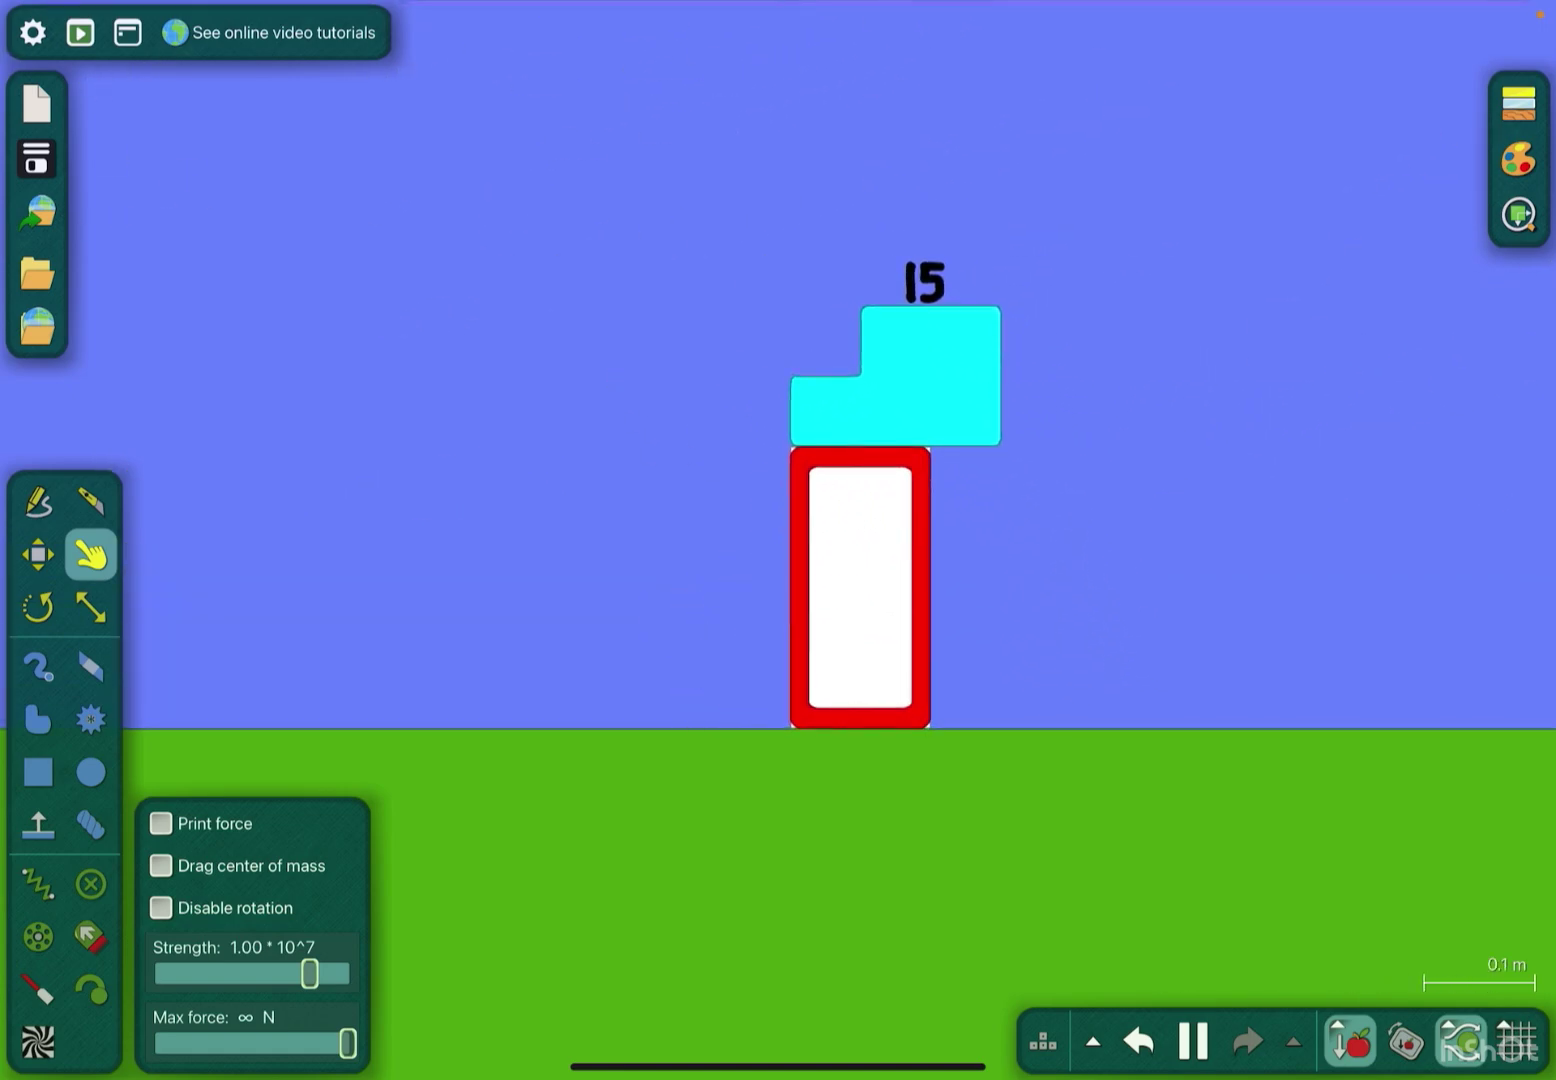
mouse_move(960, 365)
mouse_down()
mouse_move(1007, 501)
mouse_move(857, 438)
mouse_up()
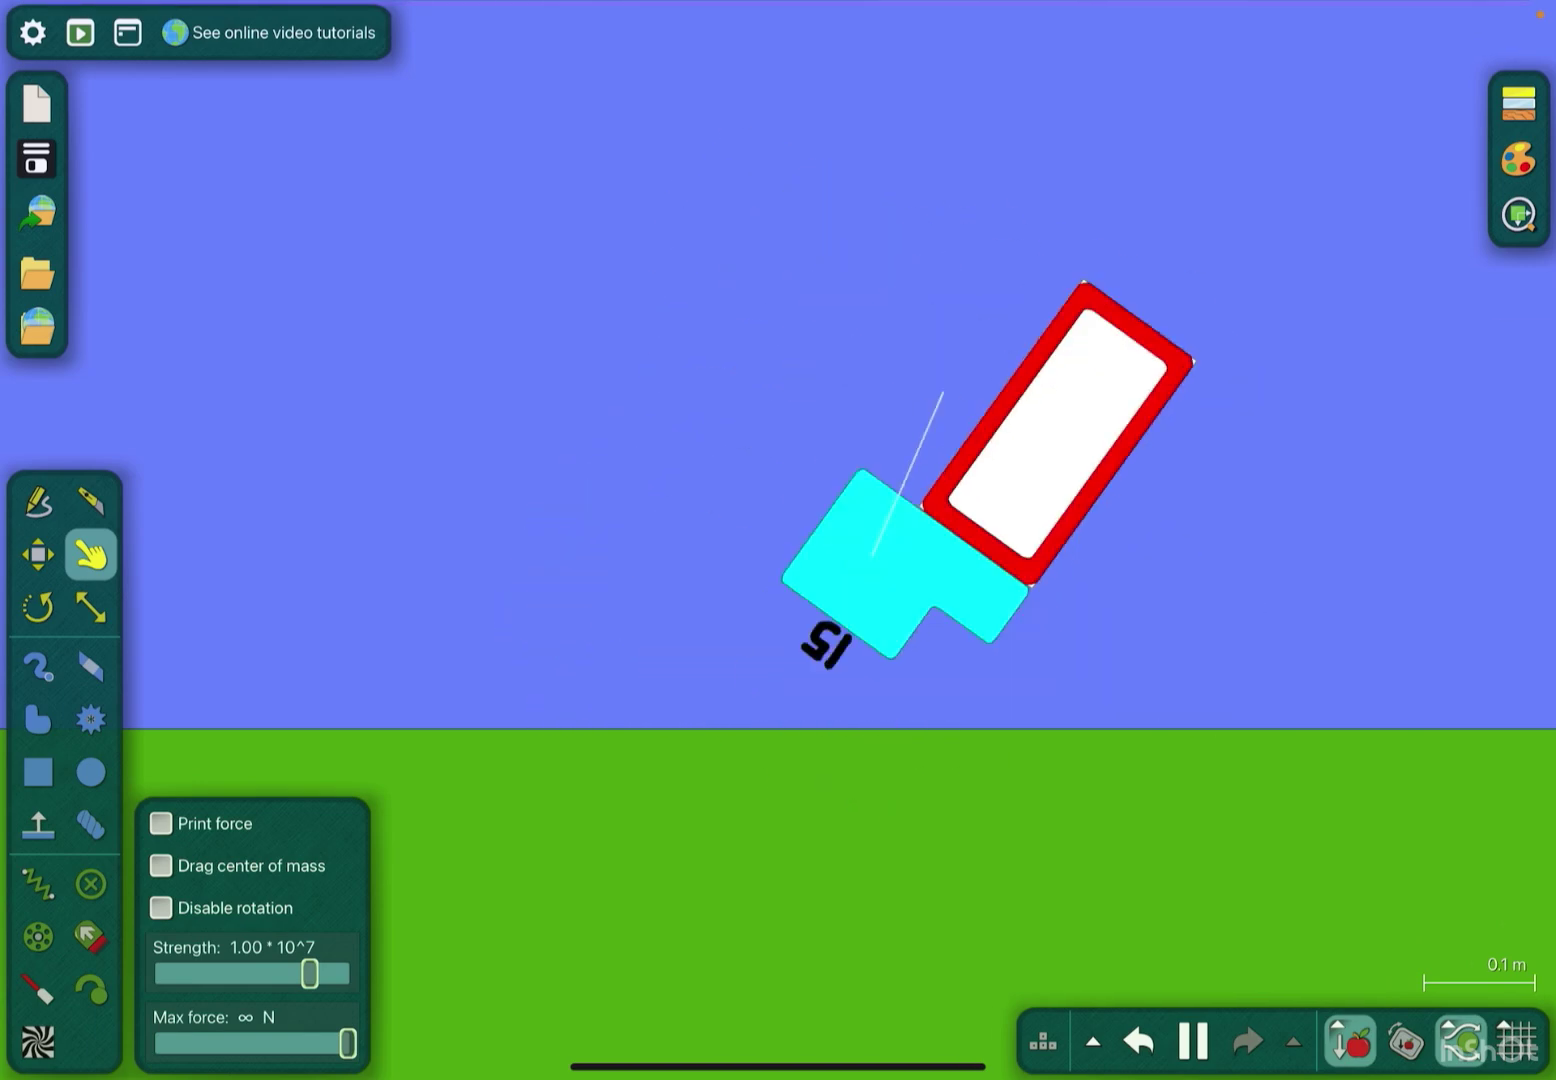
drag(857, 438, 1046, 183)
scroll(1046, 365, down, 5)
scroll(1046, 365, down, 3)
scroll(1350, 535, down, 5)
scroll(1349, 487, down, 3)
key(m)
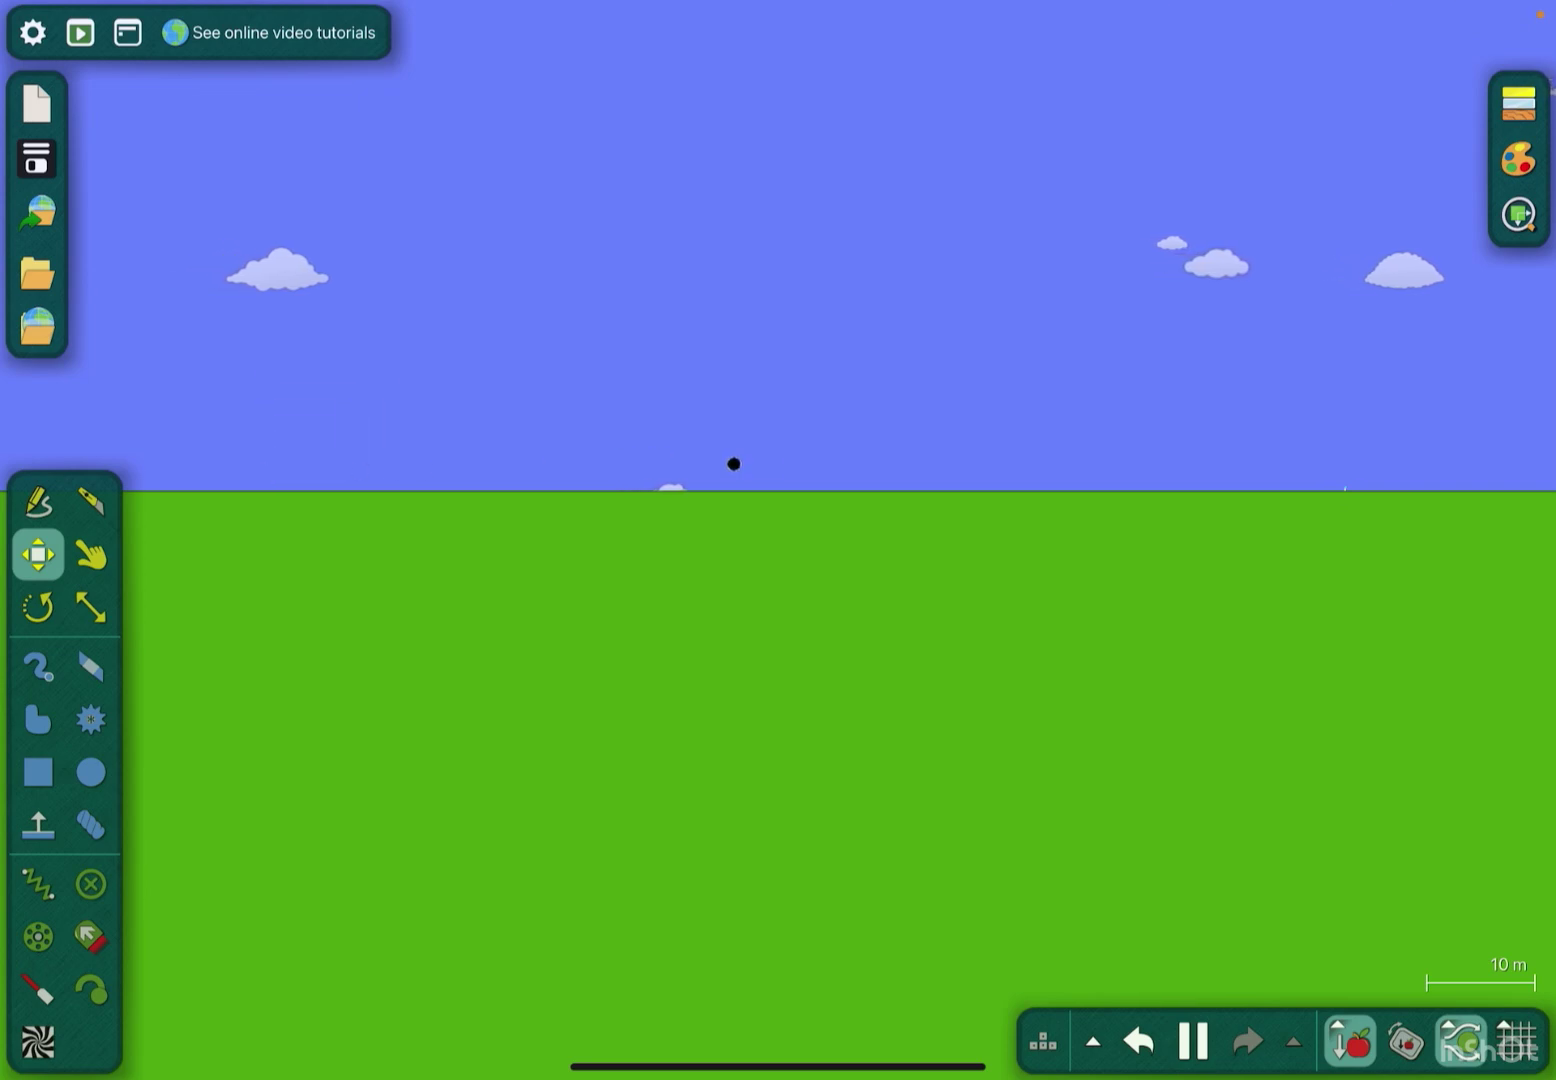
scroll(1095, 487, up, 3)
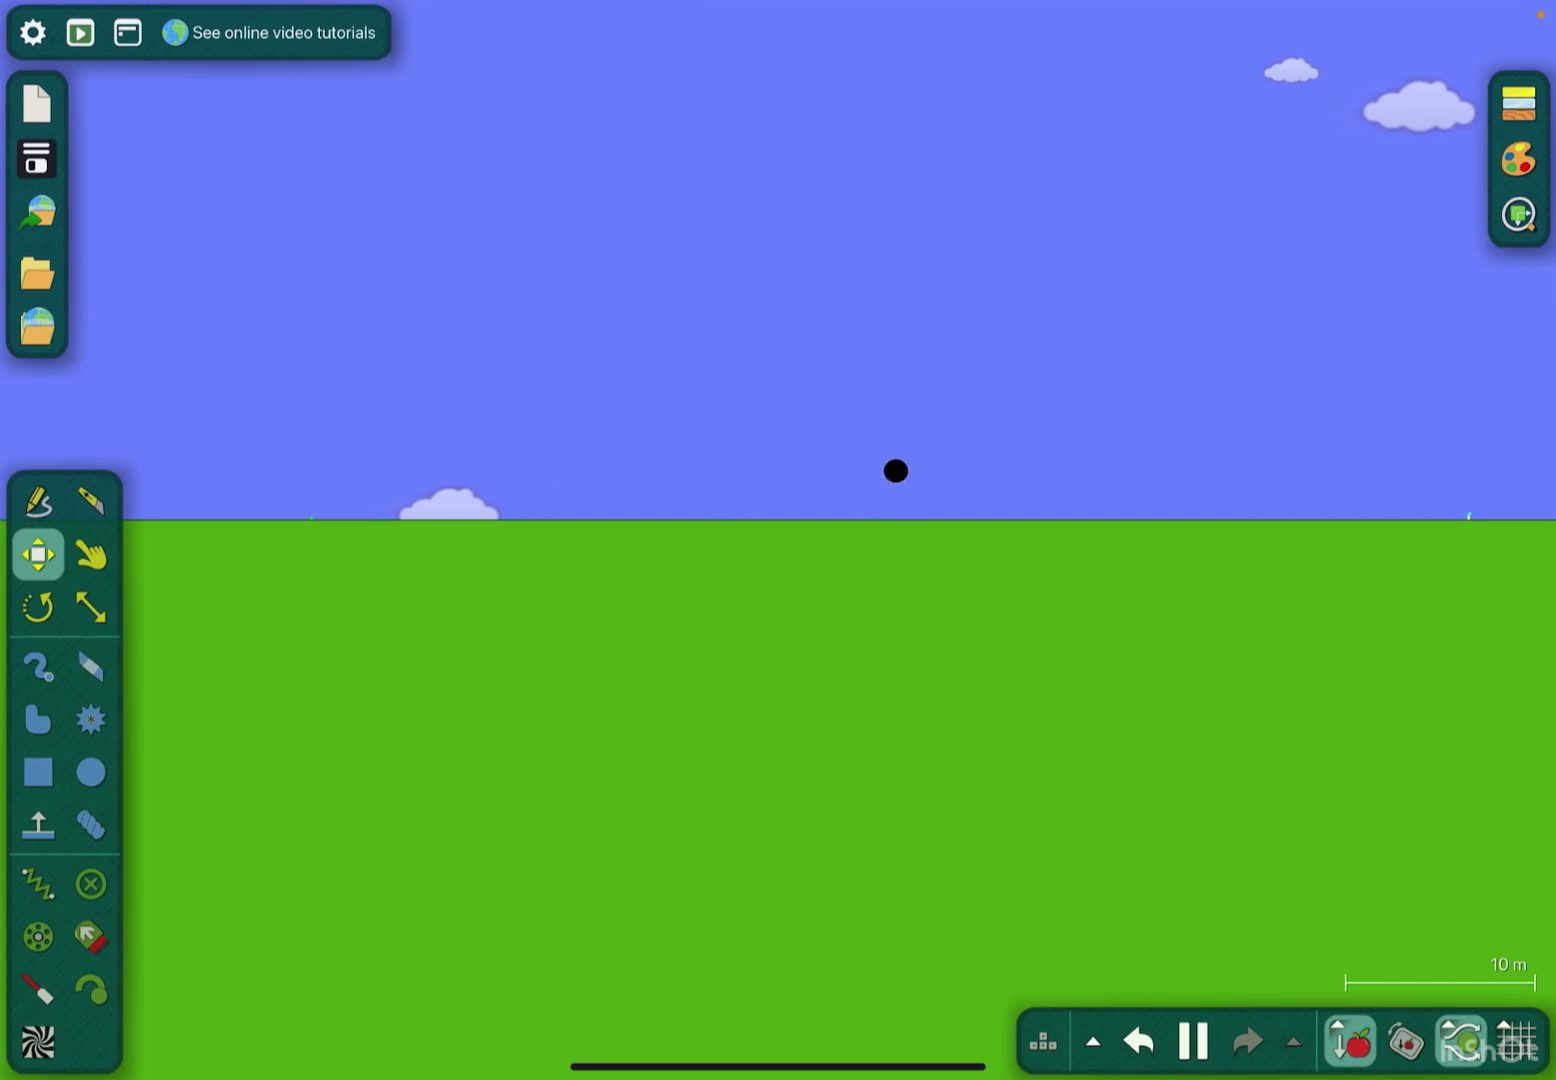
scroll(895, 470, up, 5)
scroll(730, 608, up, 5)
scroll(650, 628, up, 5)
scroll(650, 629, down, 5)
scroll(650, 629, down, 5)
scroll(650, 628, down, 3)
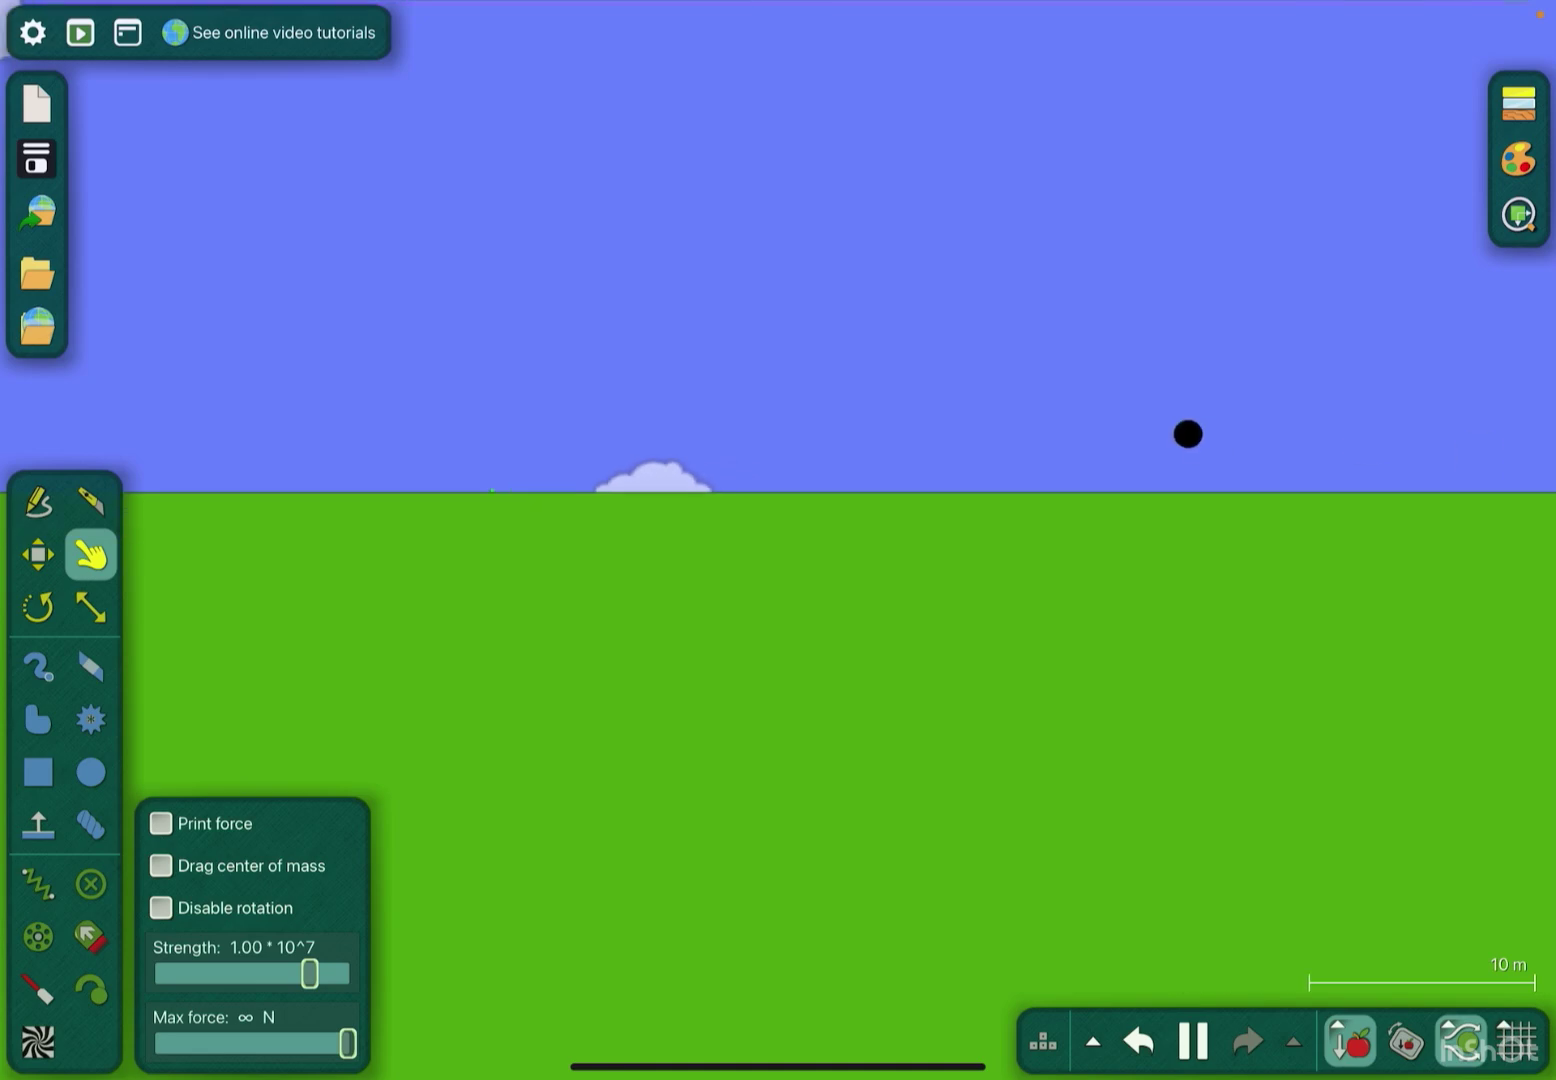
scroll(779, 486, up, 4)
key(m)
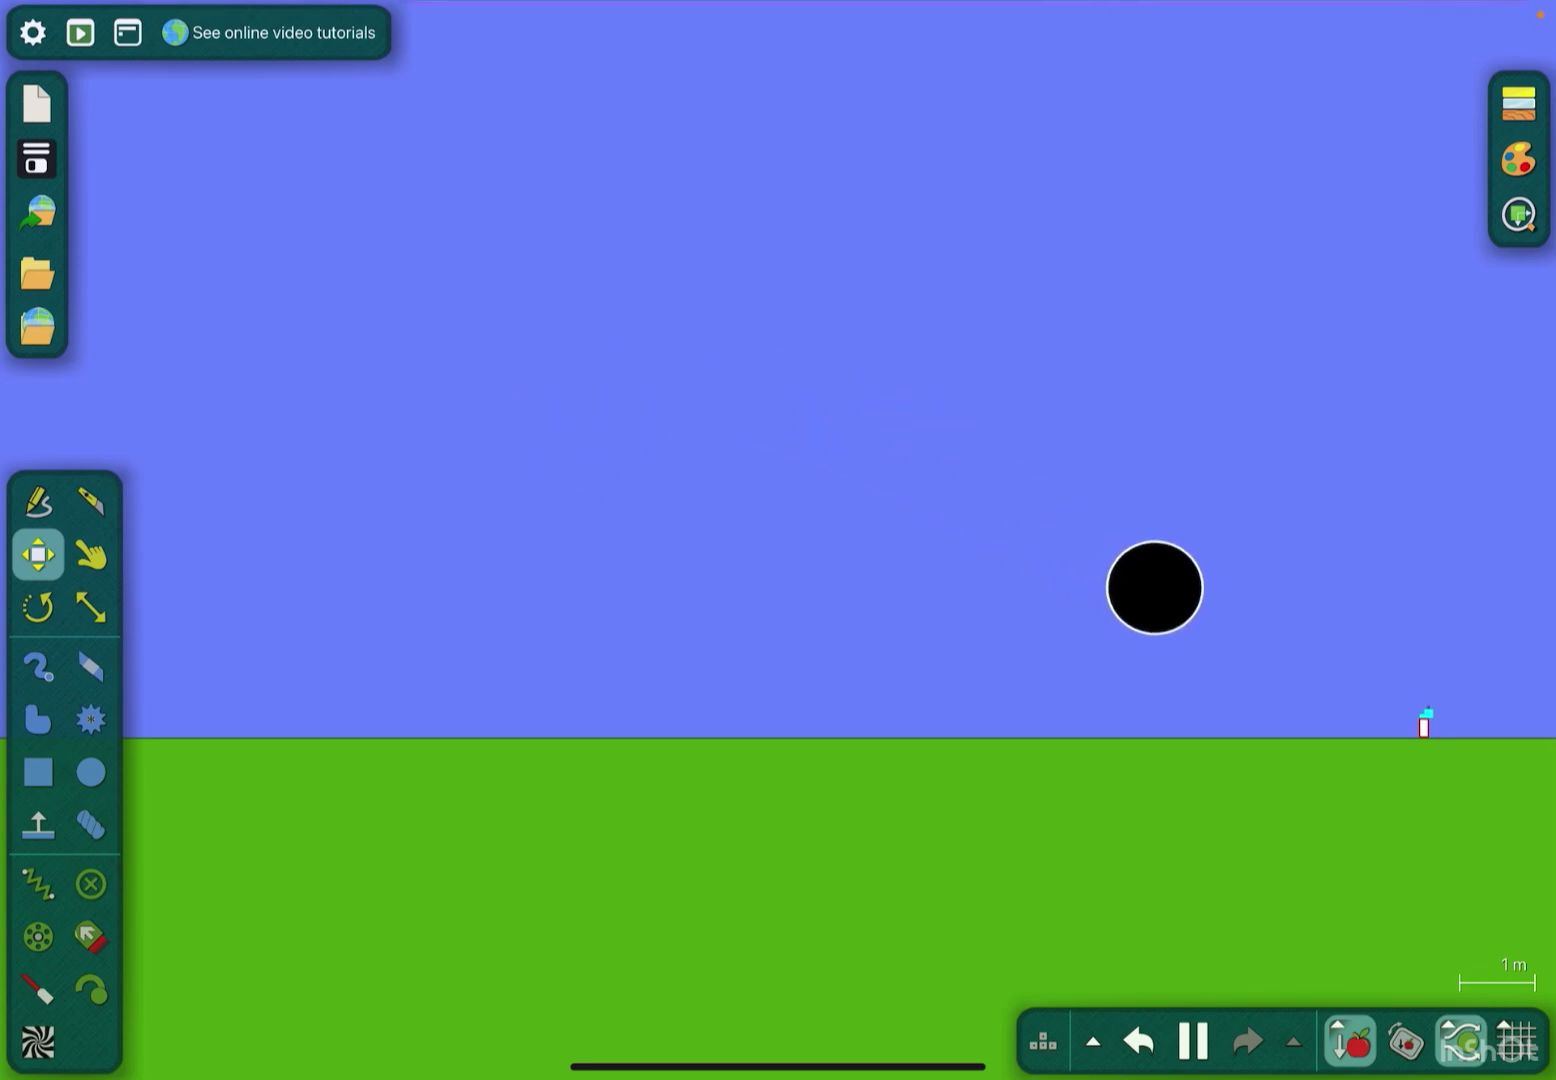
scroll(1094, 669, up, 4)
scroll(1033, 608, up, 4)
click(91, 556)
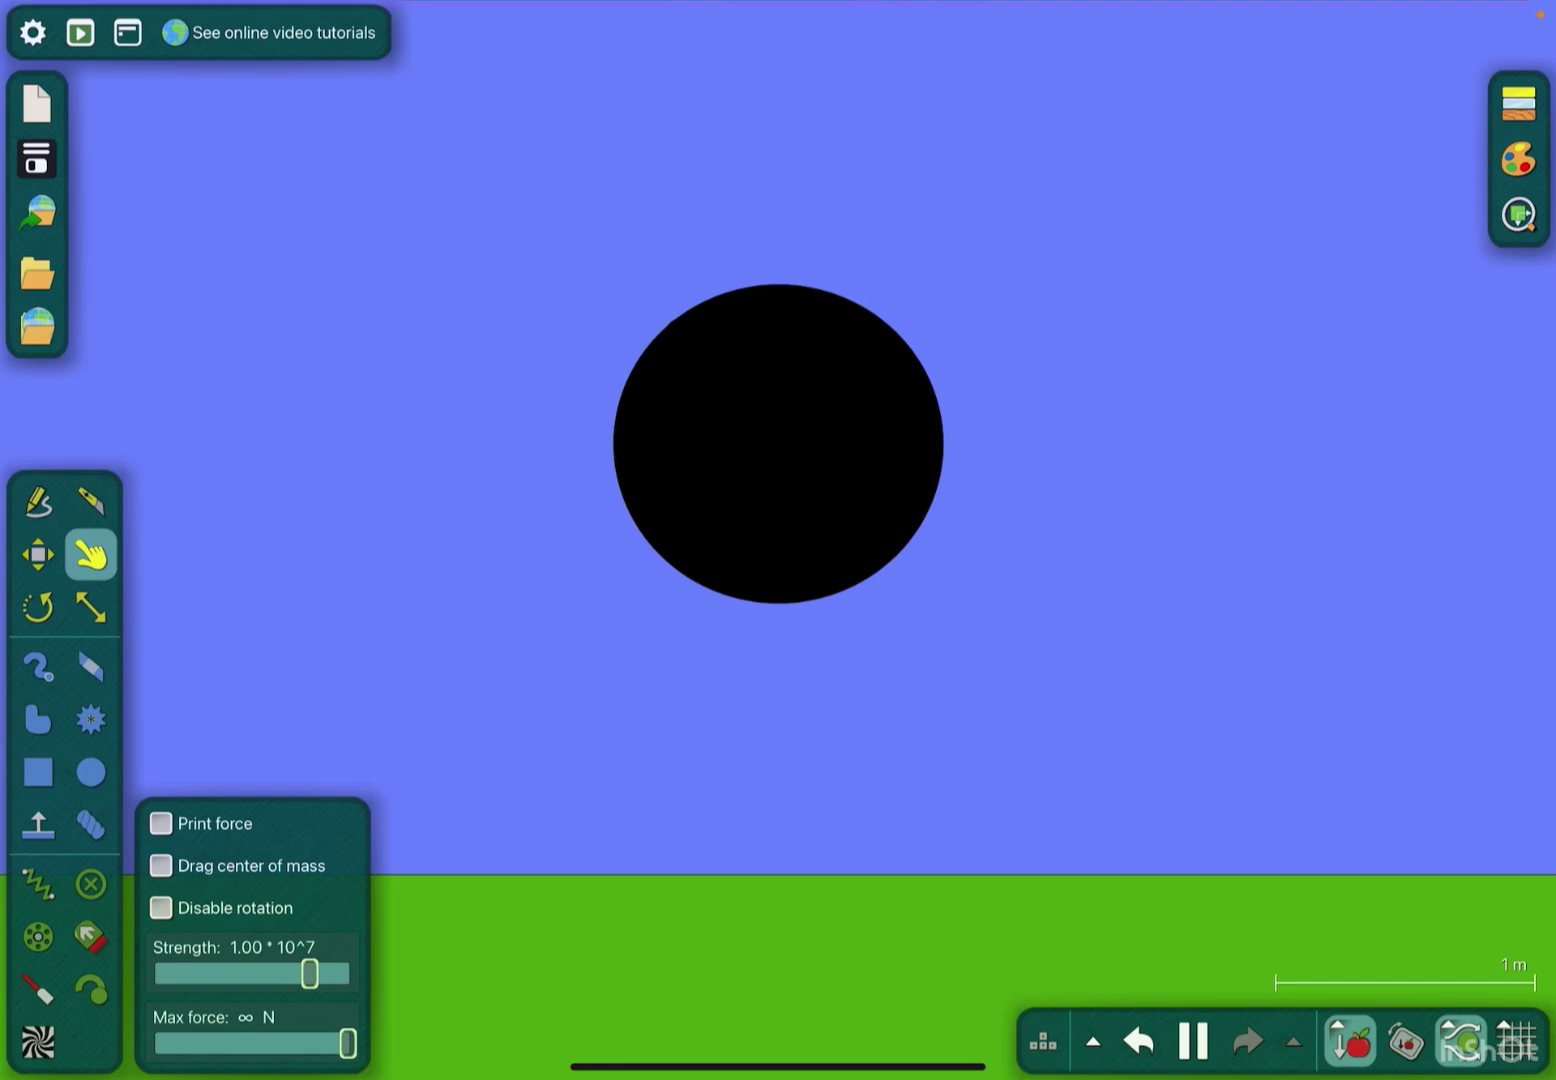
scroll(778, 486, down, 5)
click(38, 555)
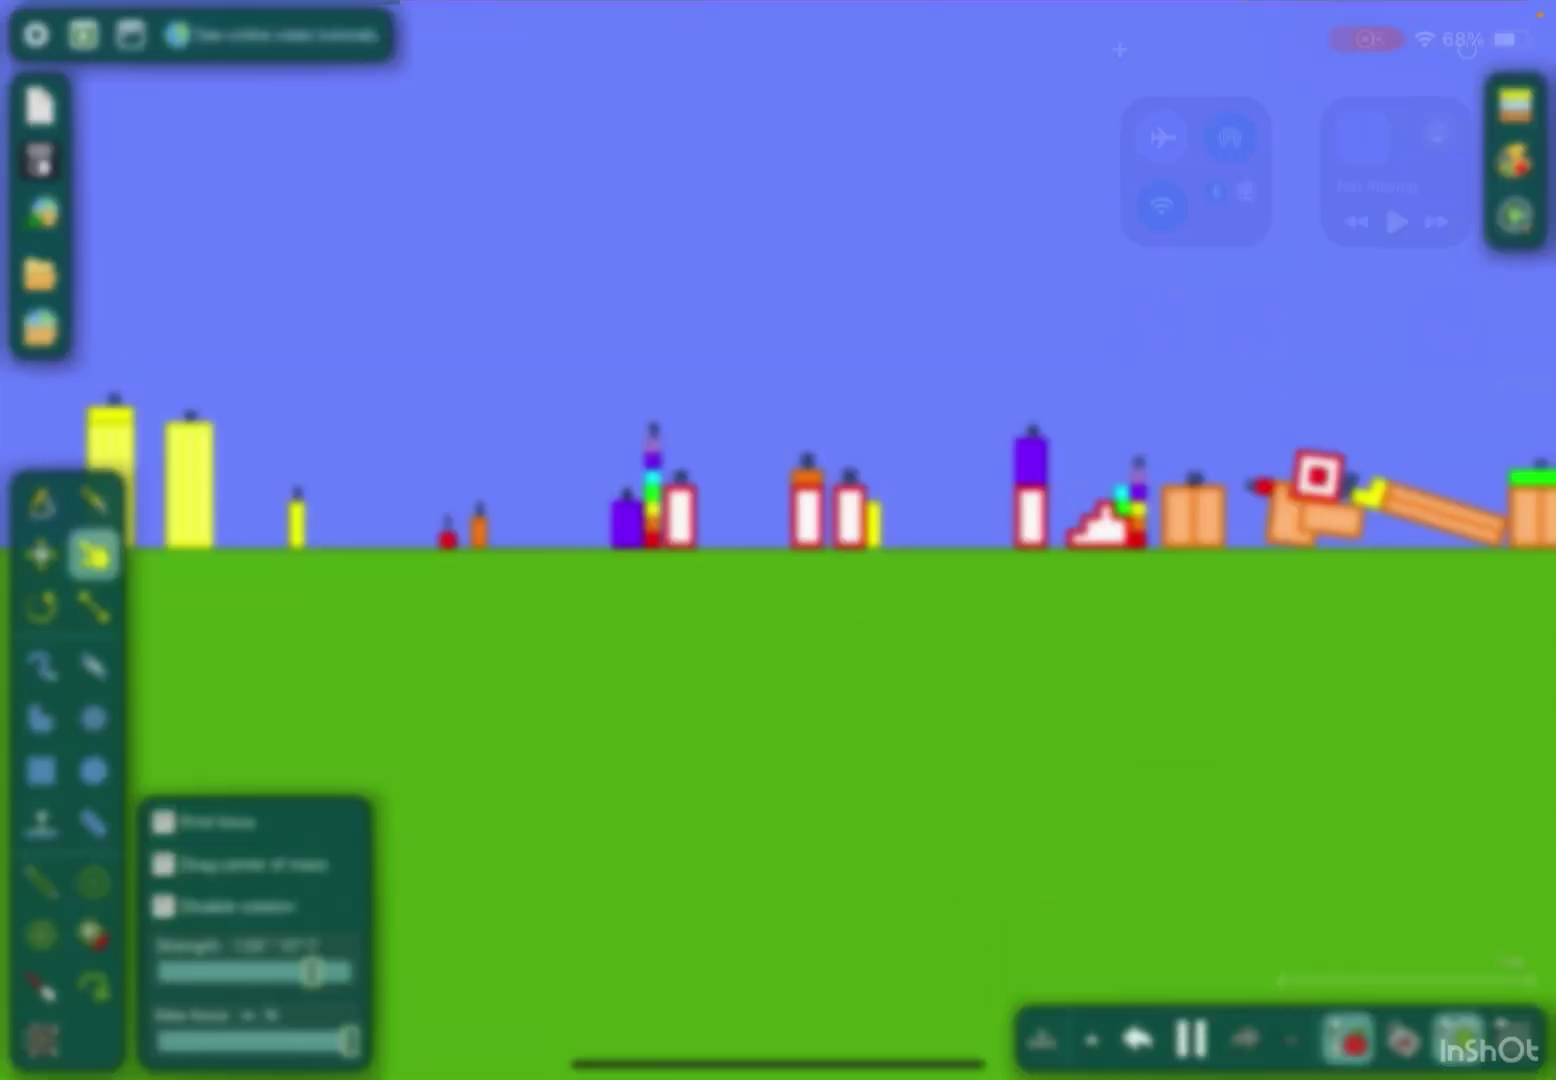
Over the reset row, give block 33 a small tilt and toggle between the Move and Drag tools.
click(1143, 734)
click(730, 731)
click(729, 851)
drag(778, 731, 803, 720)
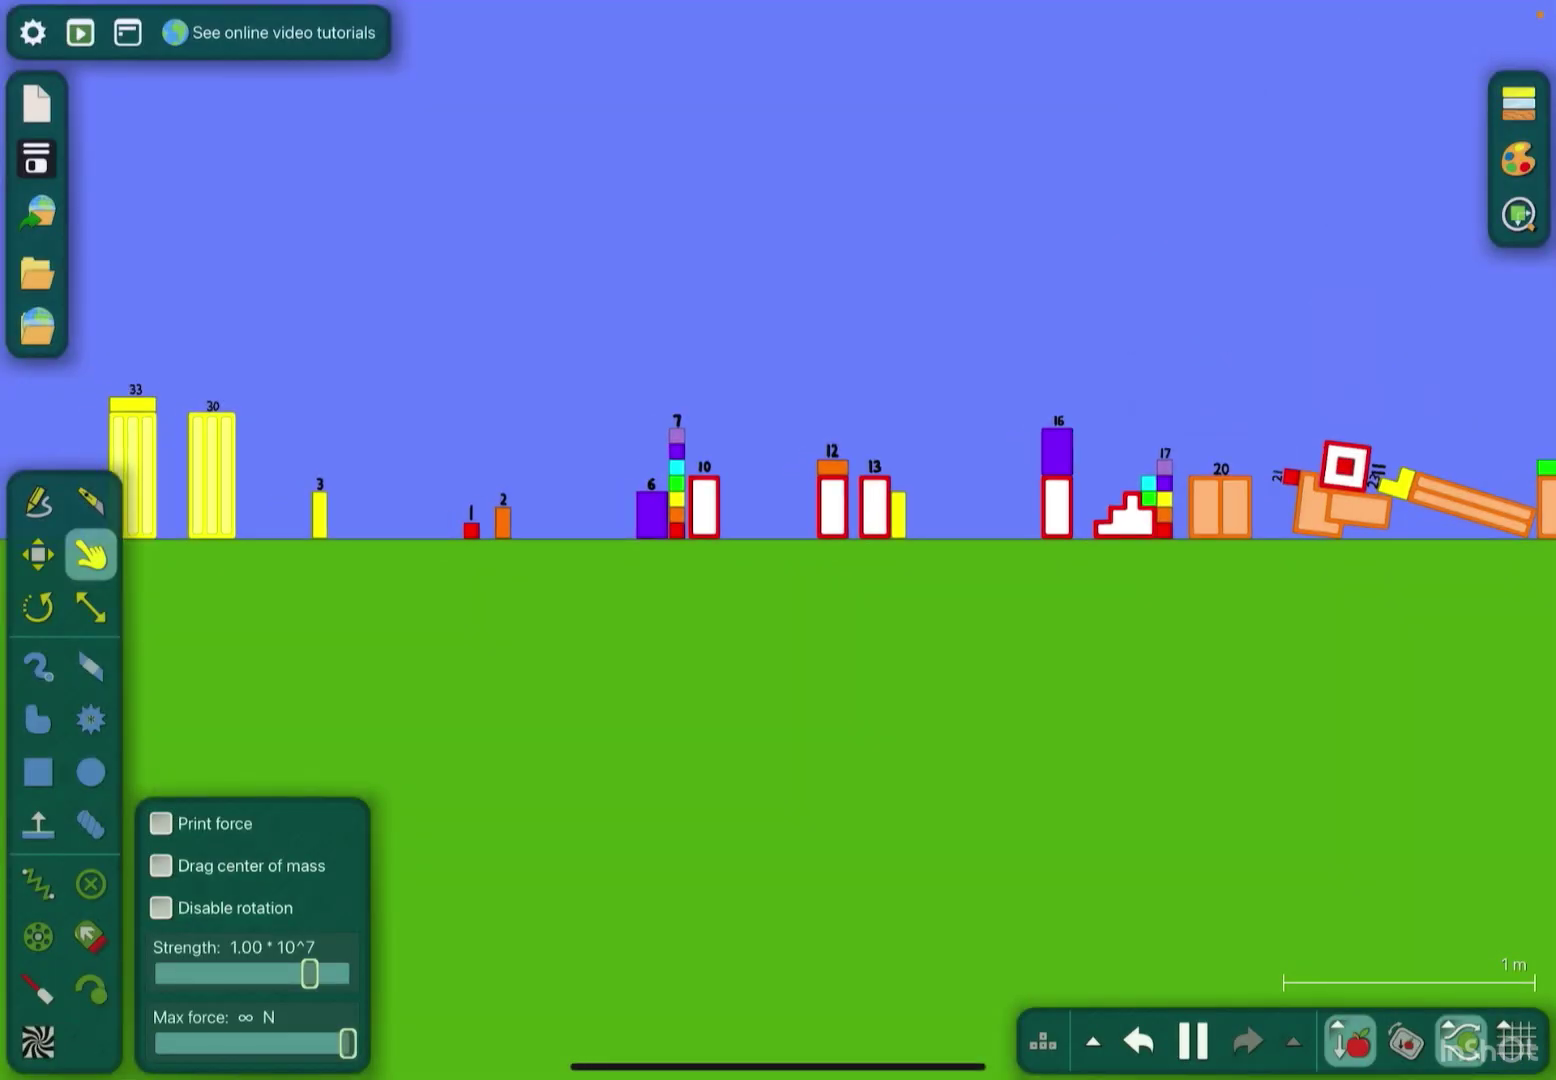
scroll(171, 487, up, 5)
drag(851, 608, 888, 608)
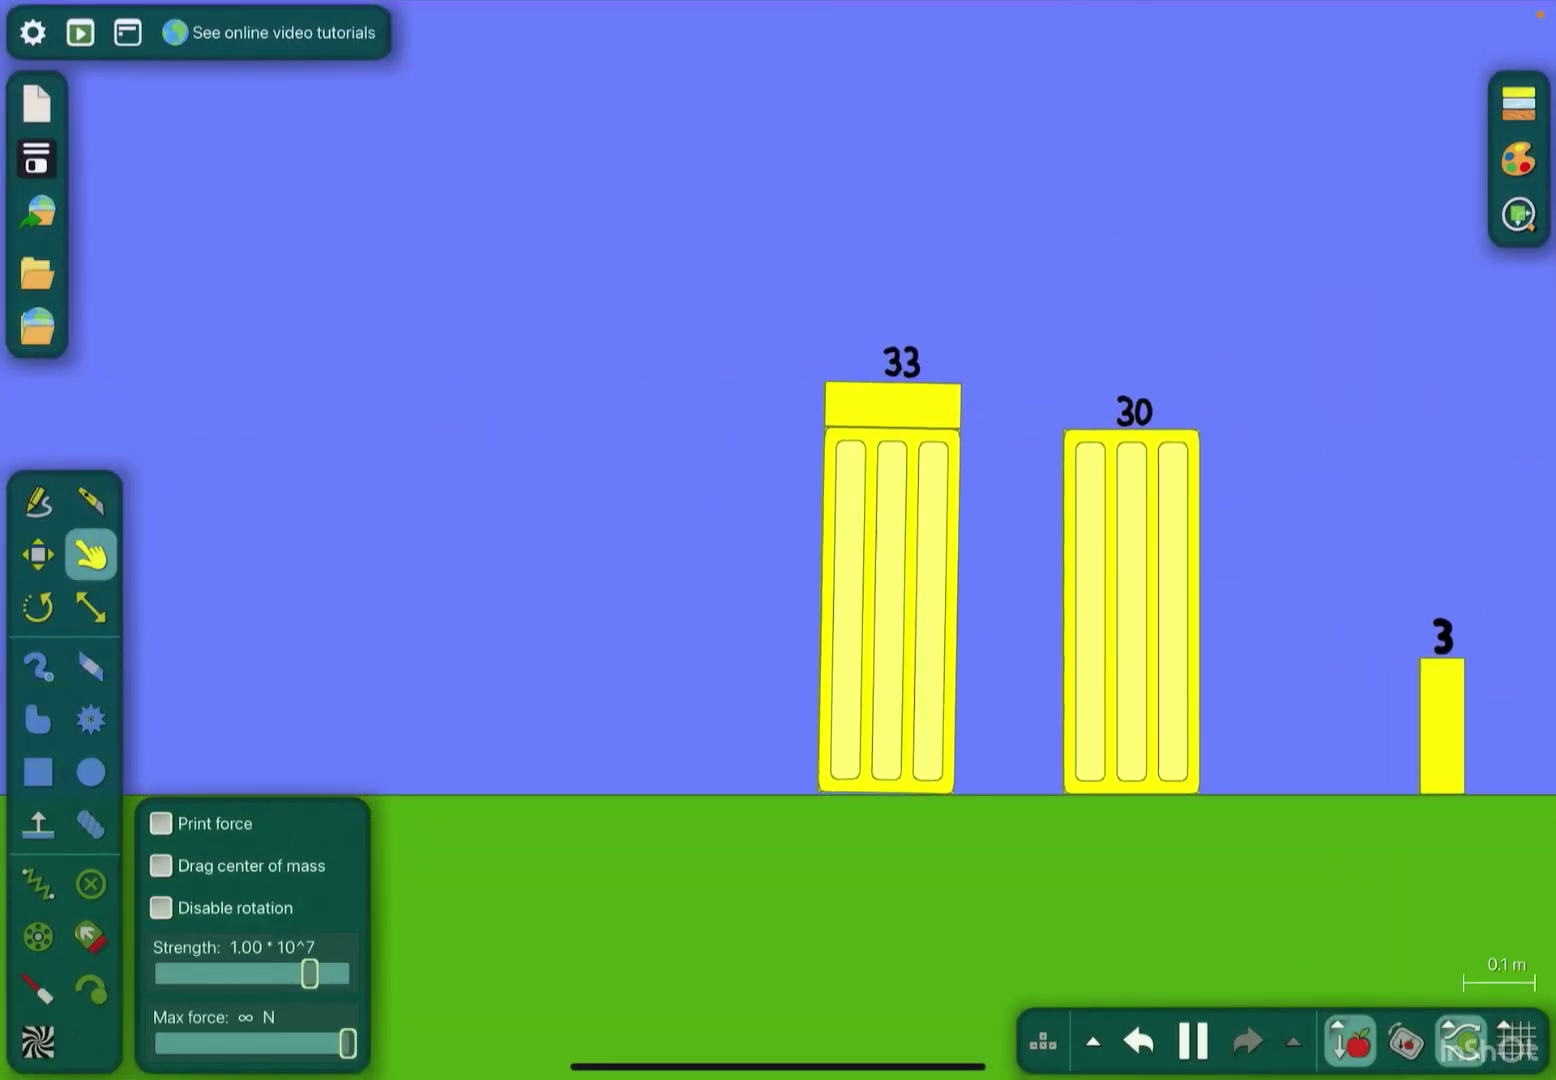
scroll(851, 607, up, 3)
key(m)
scroll(852, 608, down, 5)
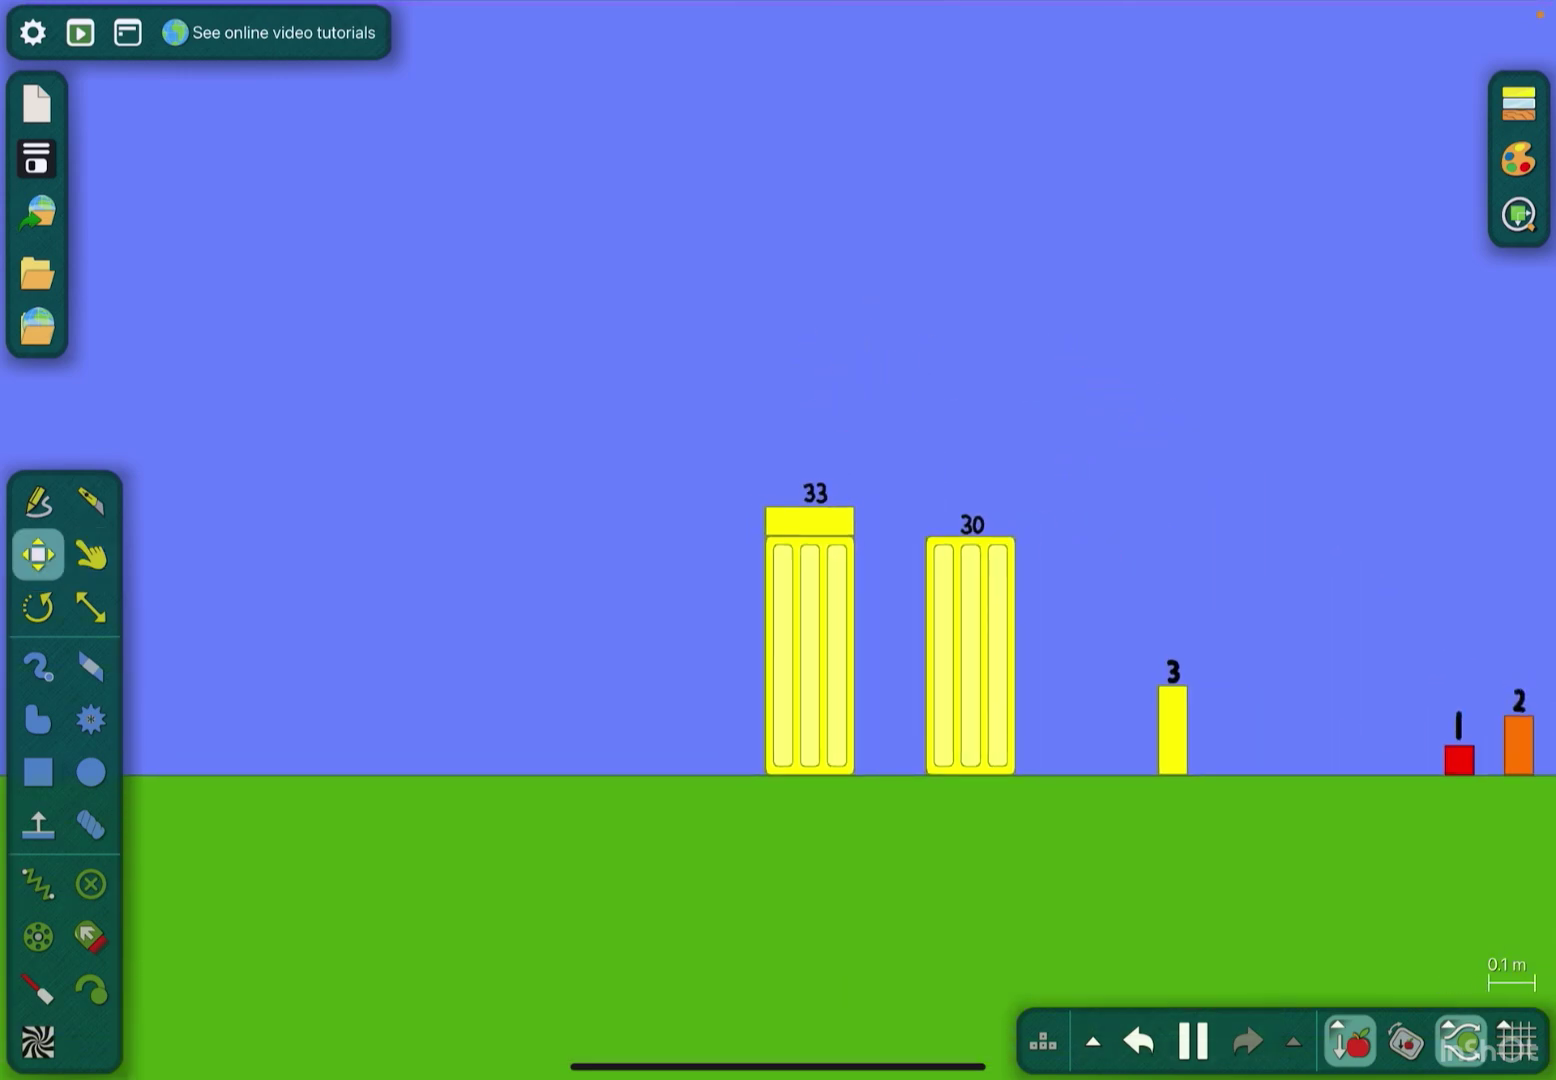
scroll(851, 608, down, 5)
key(d)
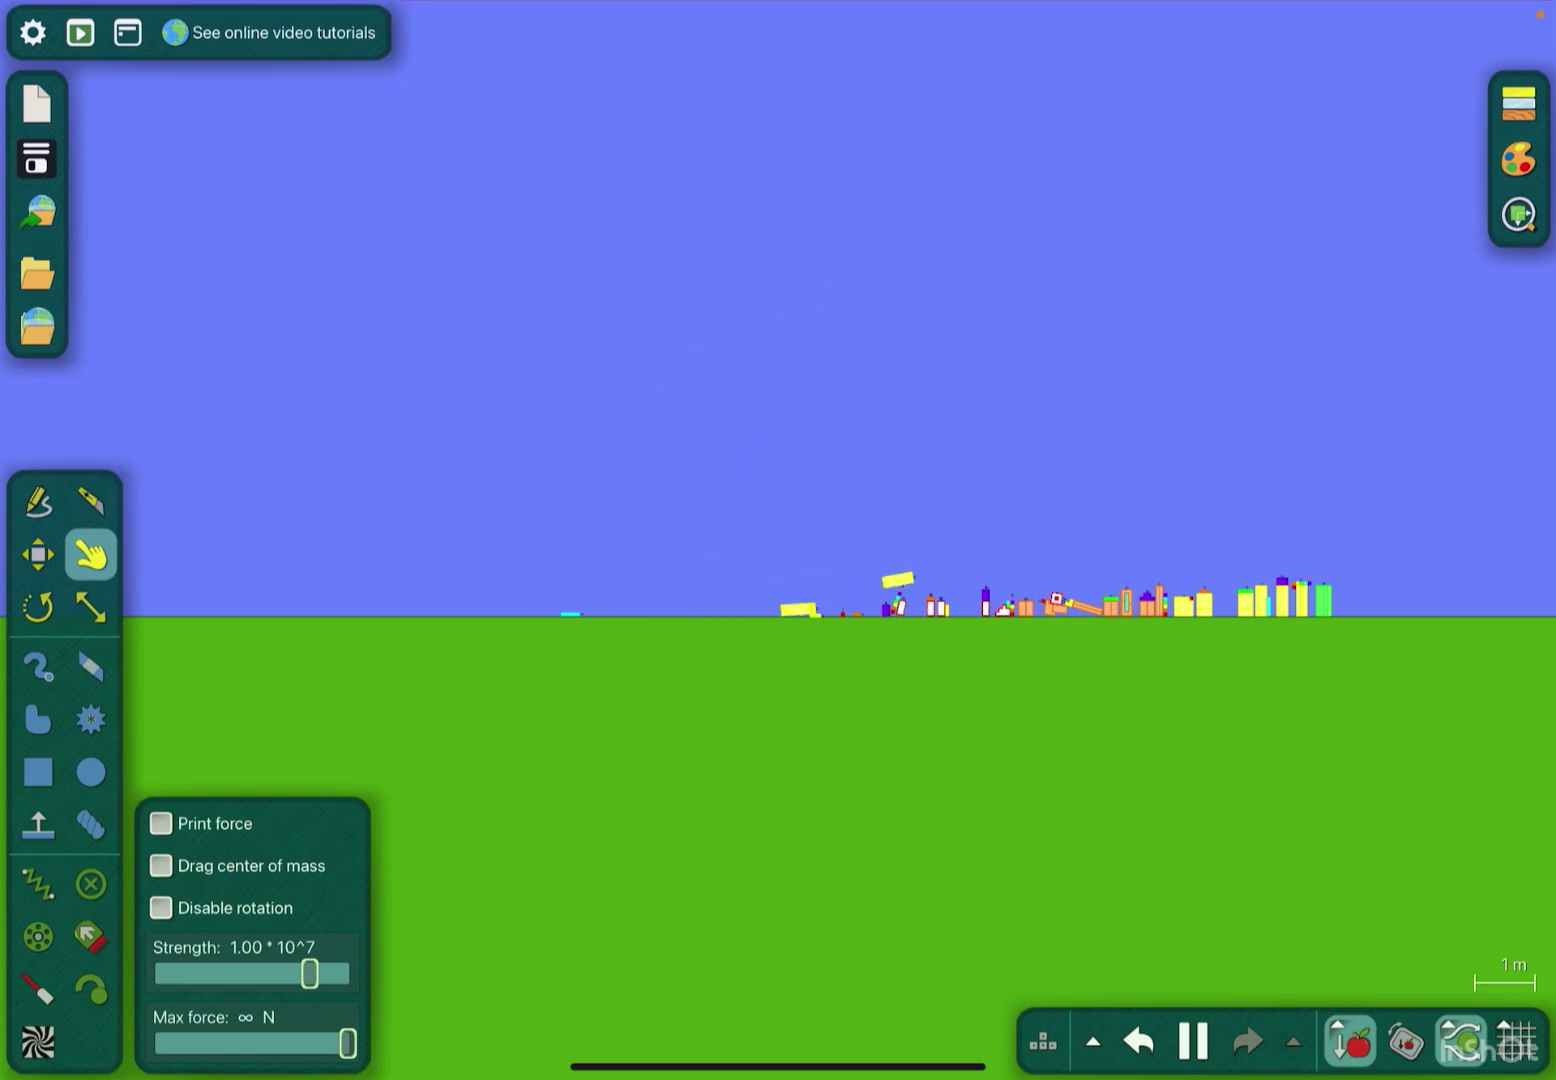
Draw a large circle above the characters and colour it black.
key(c)
drag(885, 318, 973, 395)
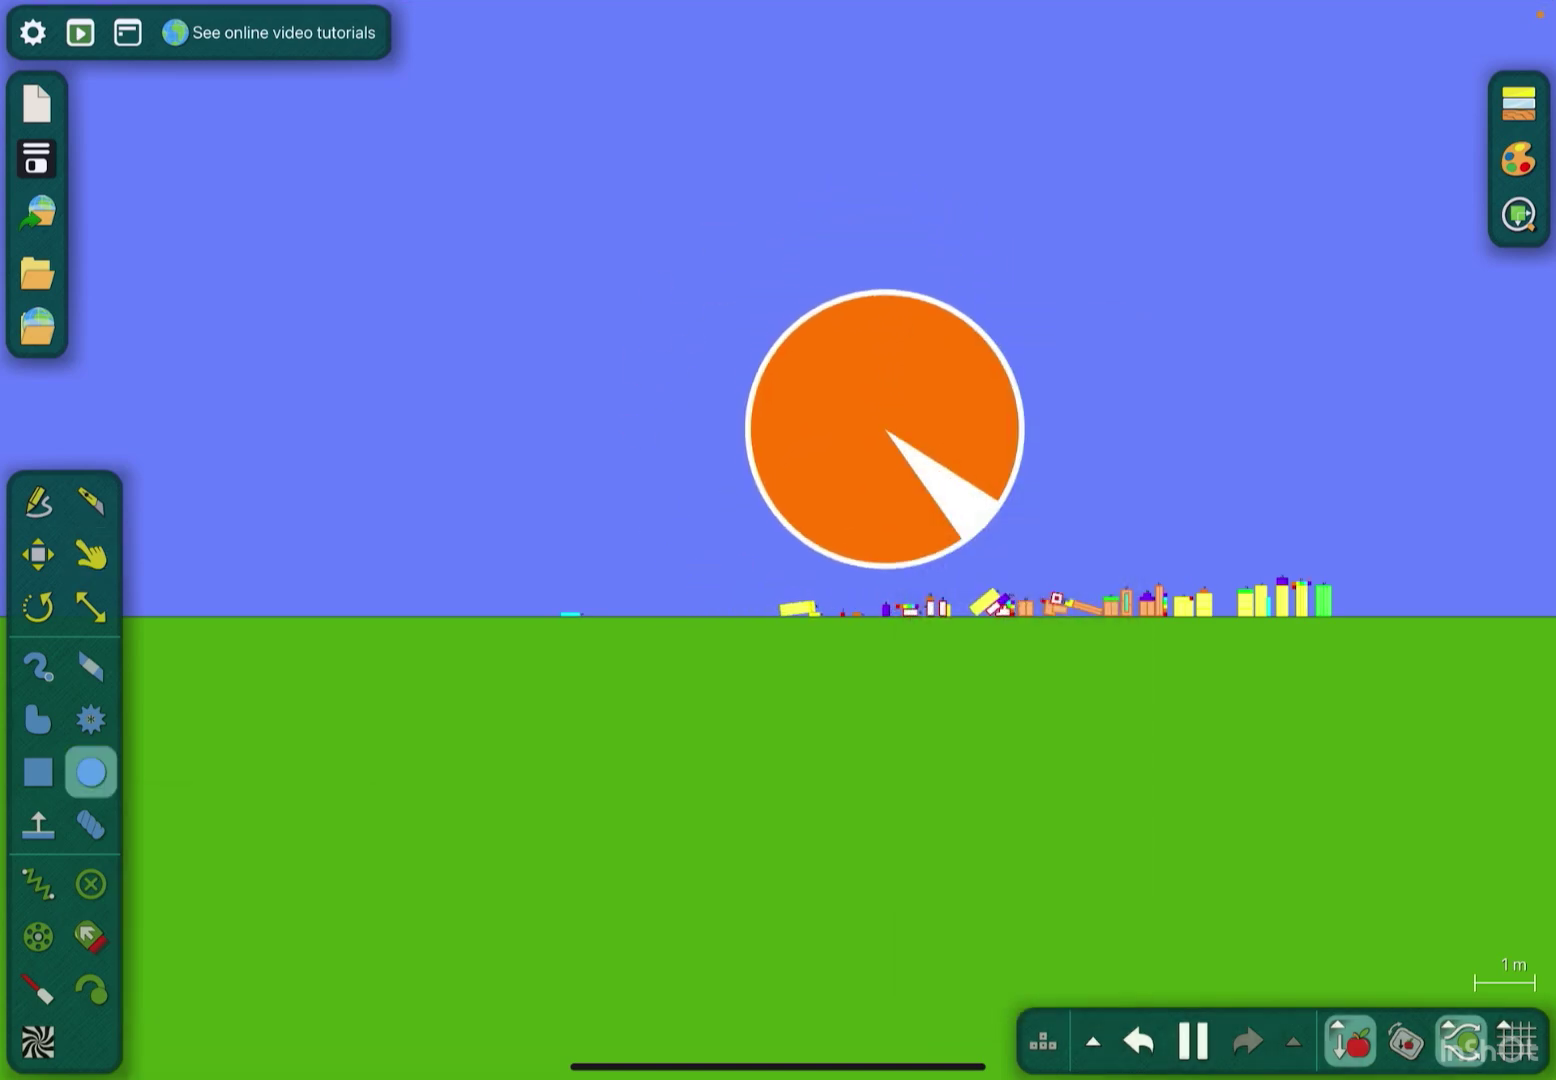
right_click(866, 474)
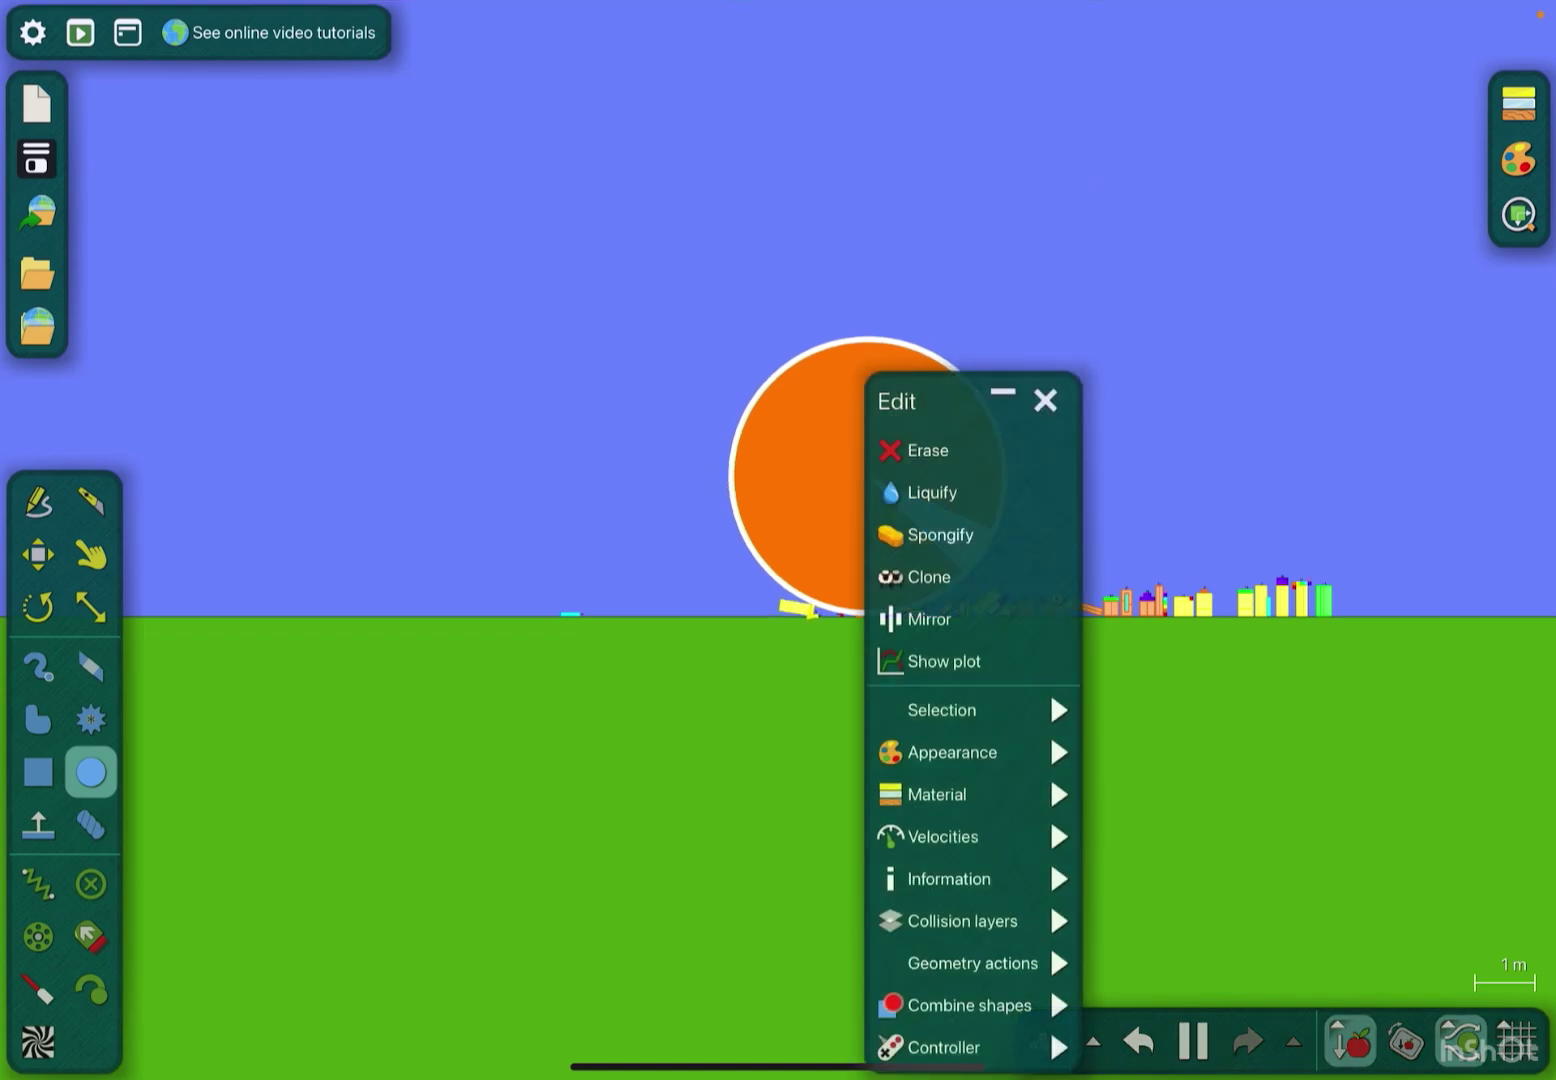
click(972, 752)
click(1139, 495)
Undo the black circle's fall onto the characters and reopen its editing options.
click(973, 963)
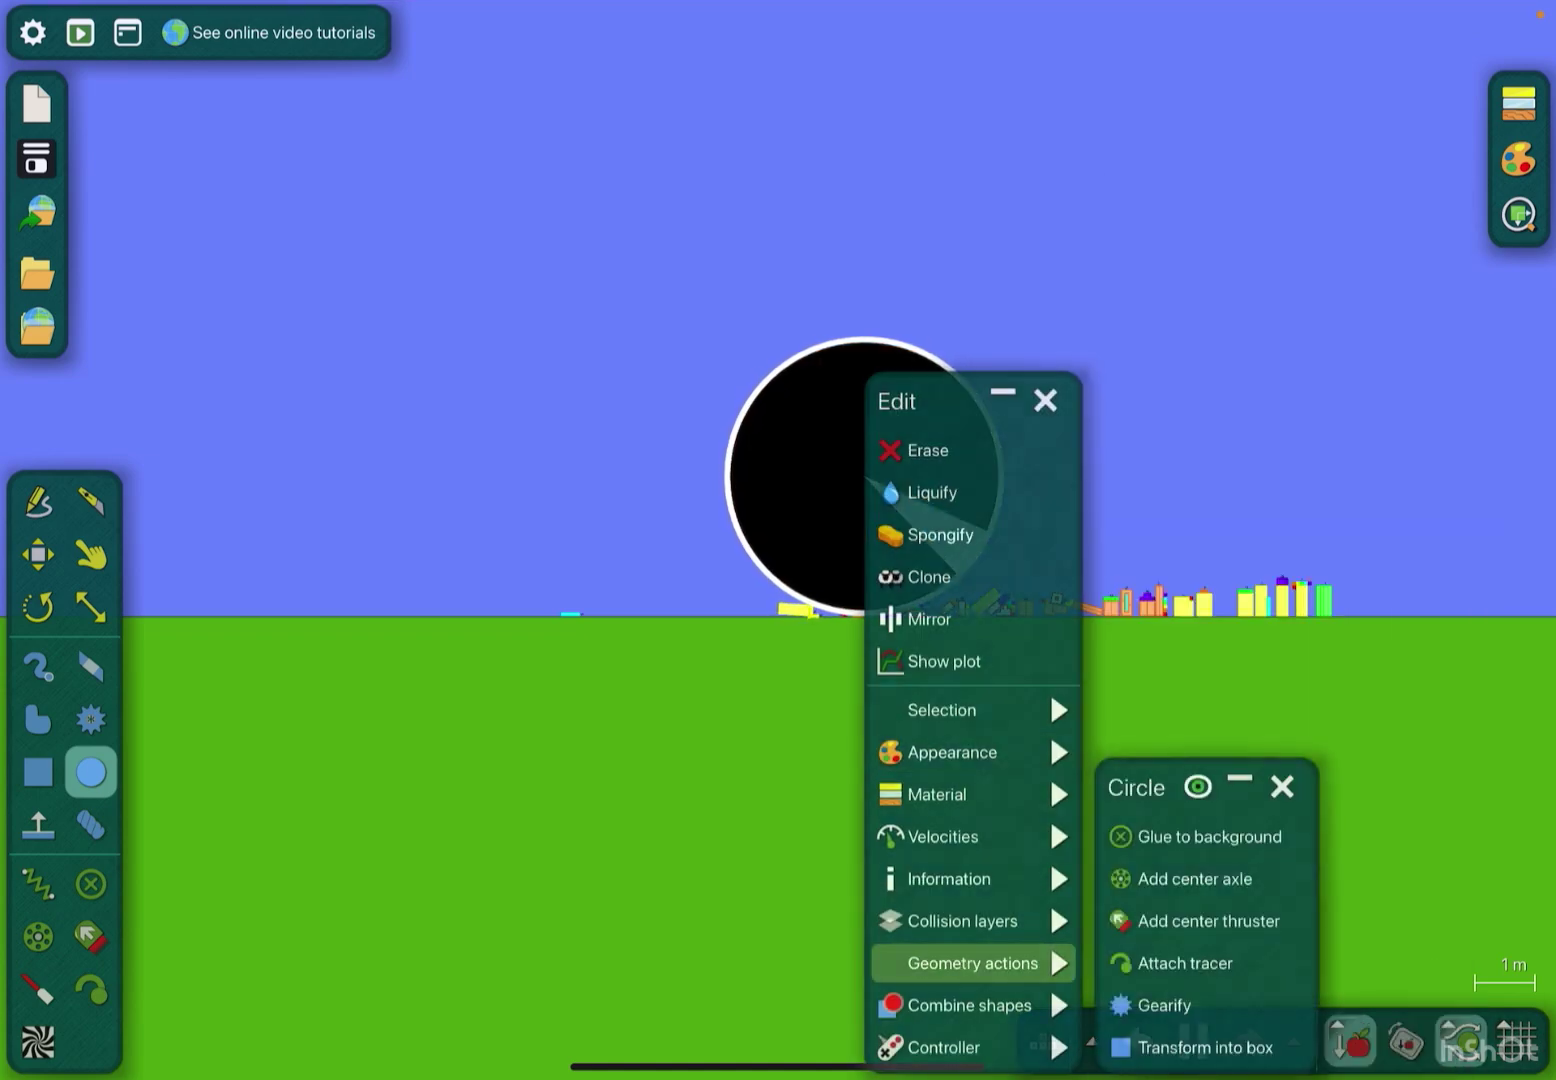
click(1212, 1040)
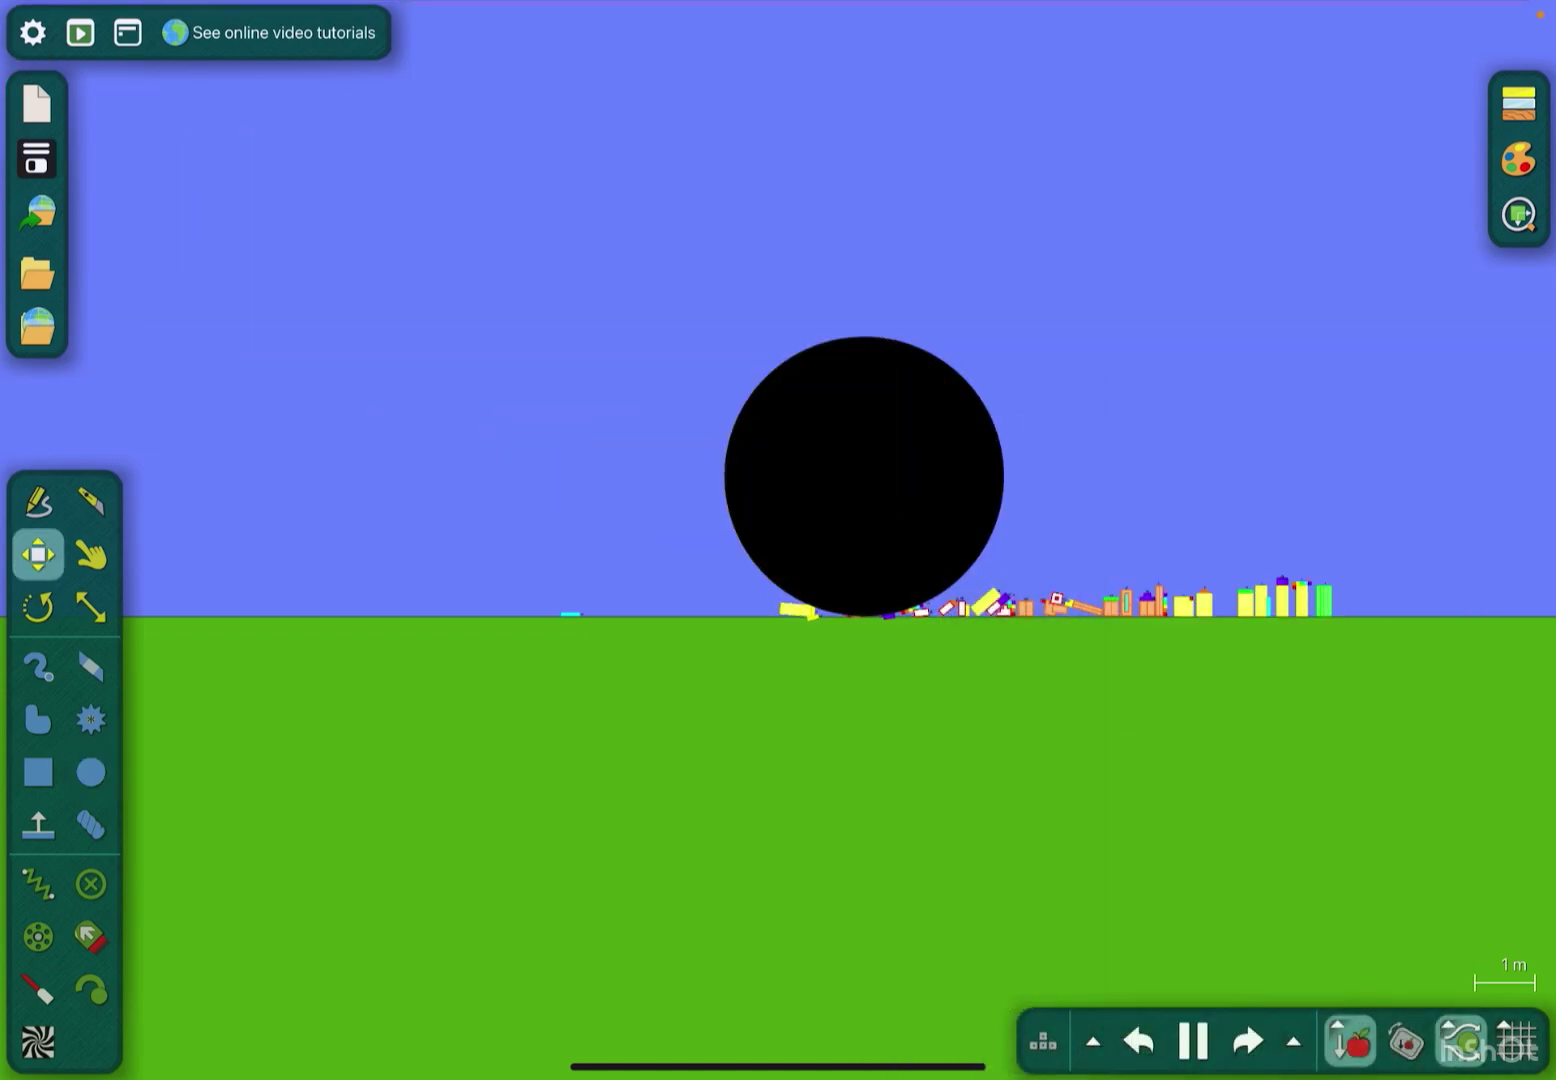
key(ctrl+z)
right_click(912, 371)
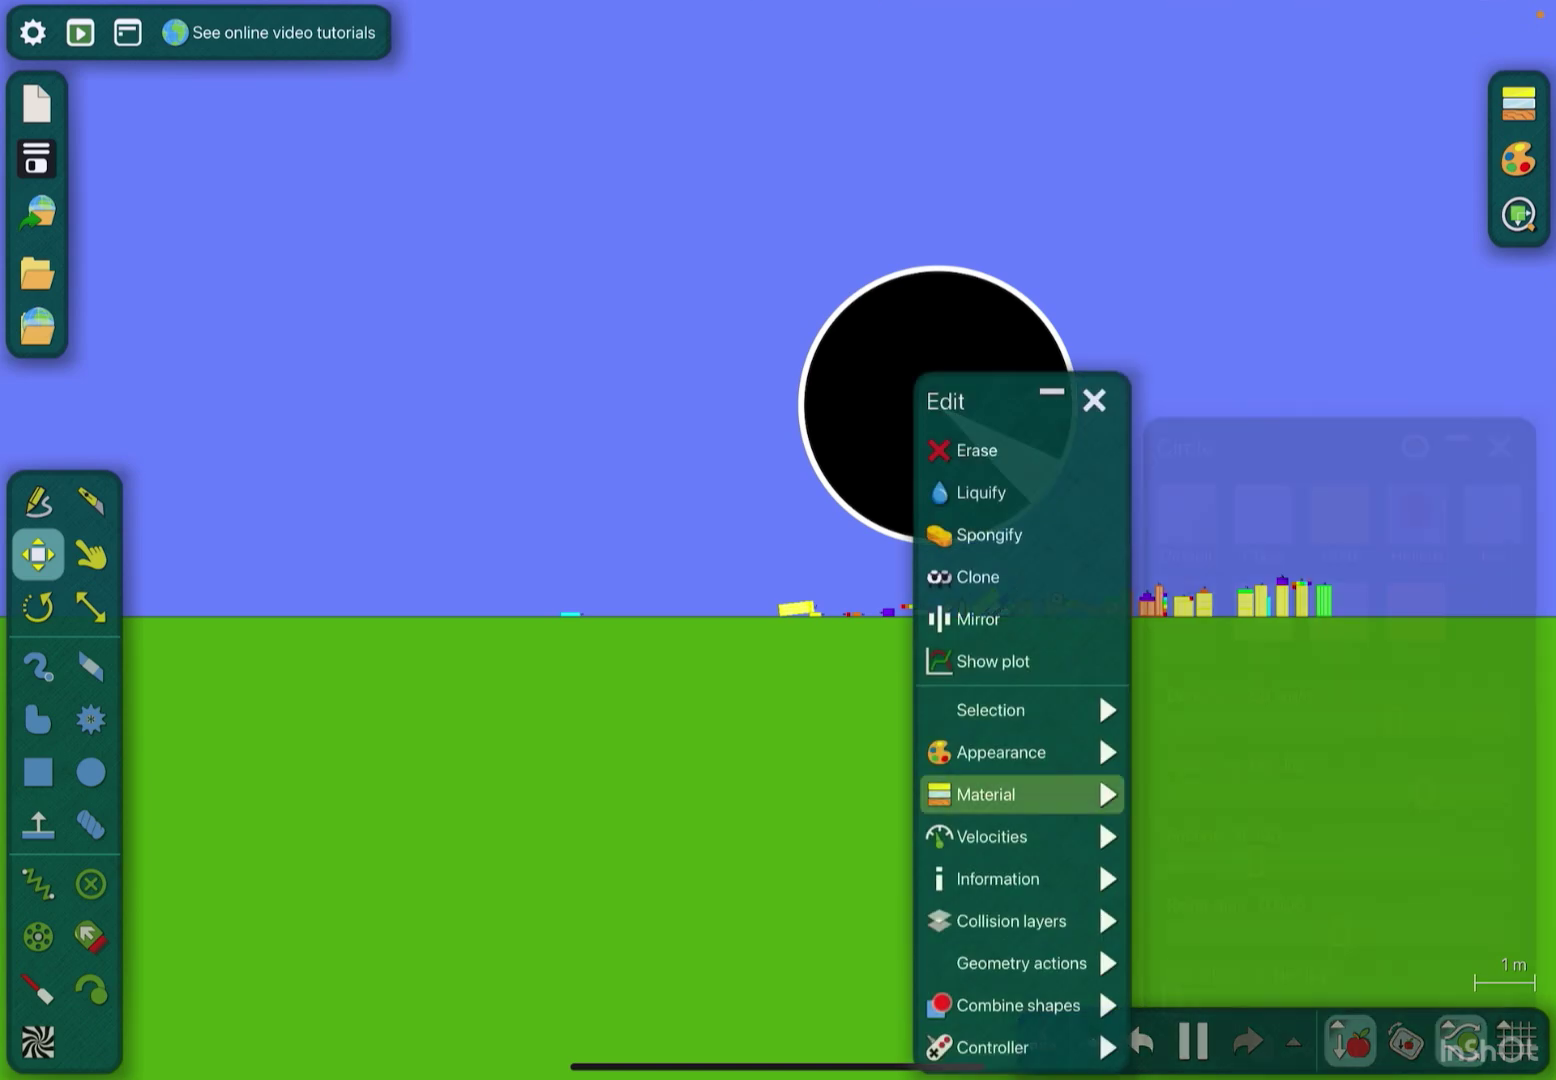